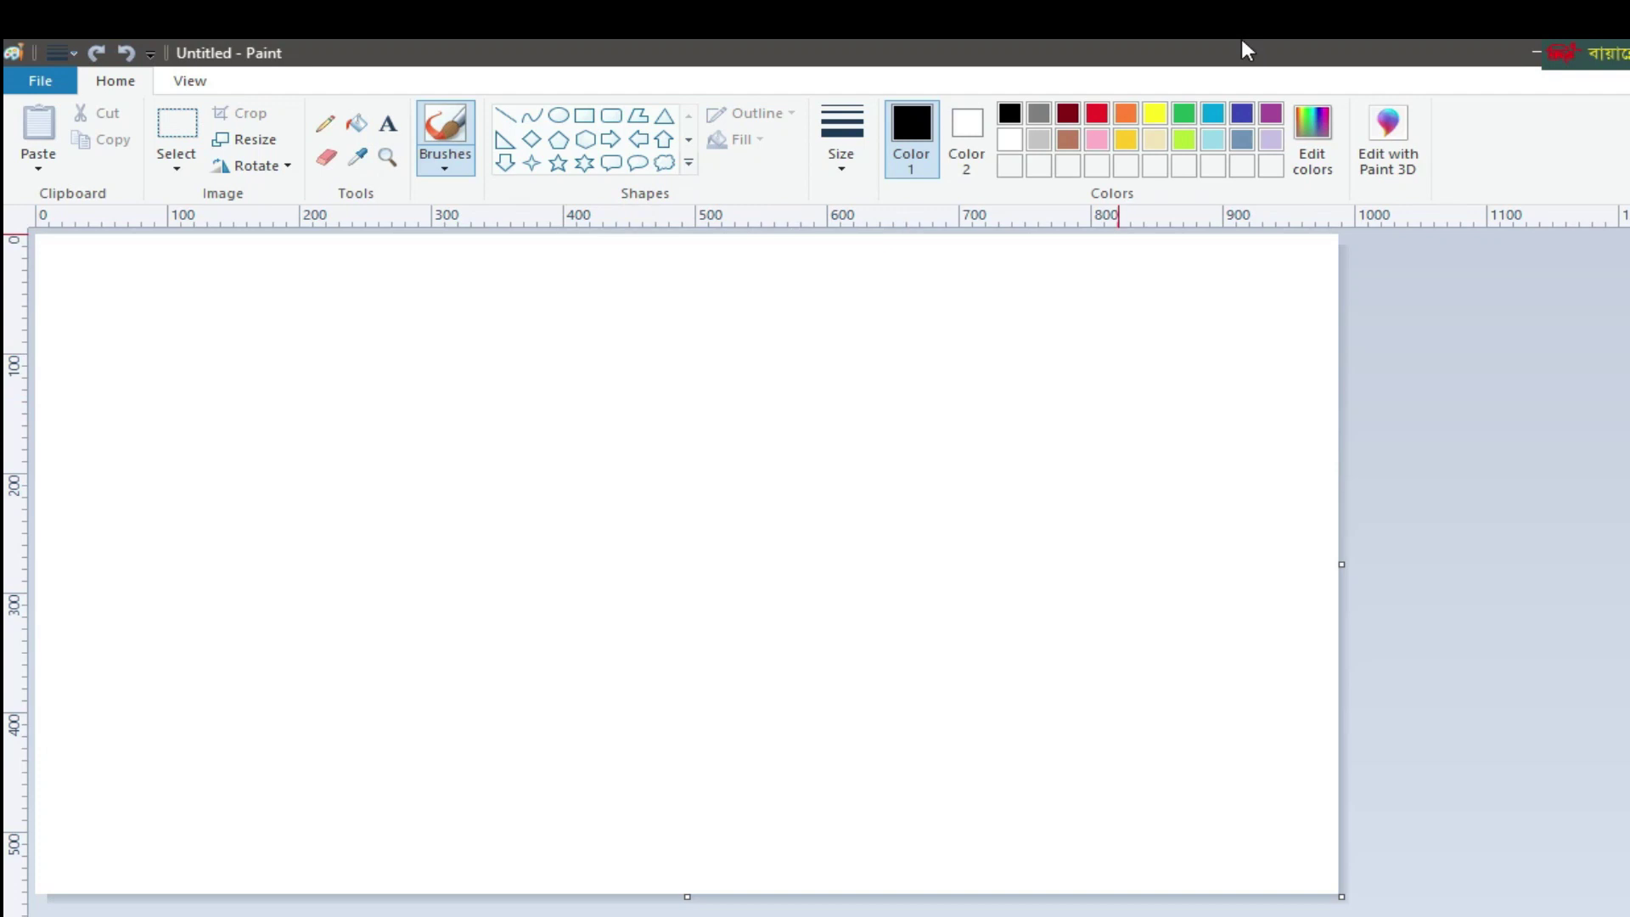
# Draw a horizon line across the canvas and fill the area above it light turquoise
pyautogui.click(1216, 140)
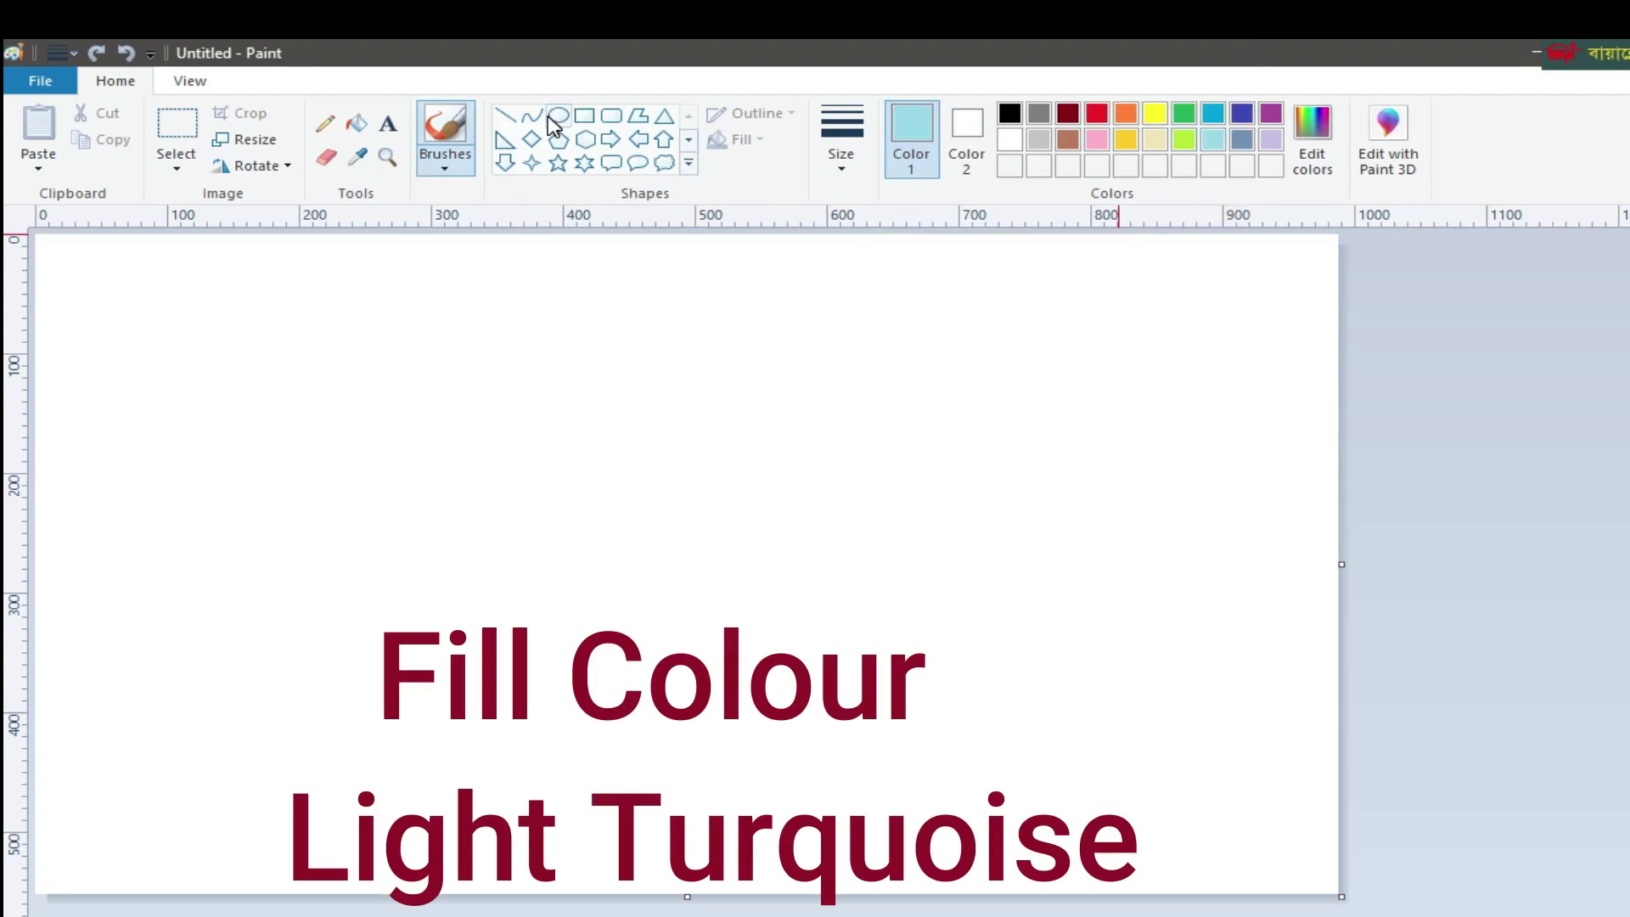
pyautogui.click(507, 115)
pyautogui.moveTo(37, 577); pyautogui.dragTo(1346, 564)
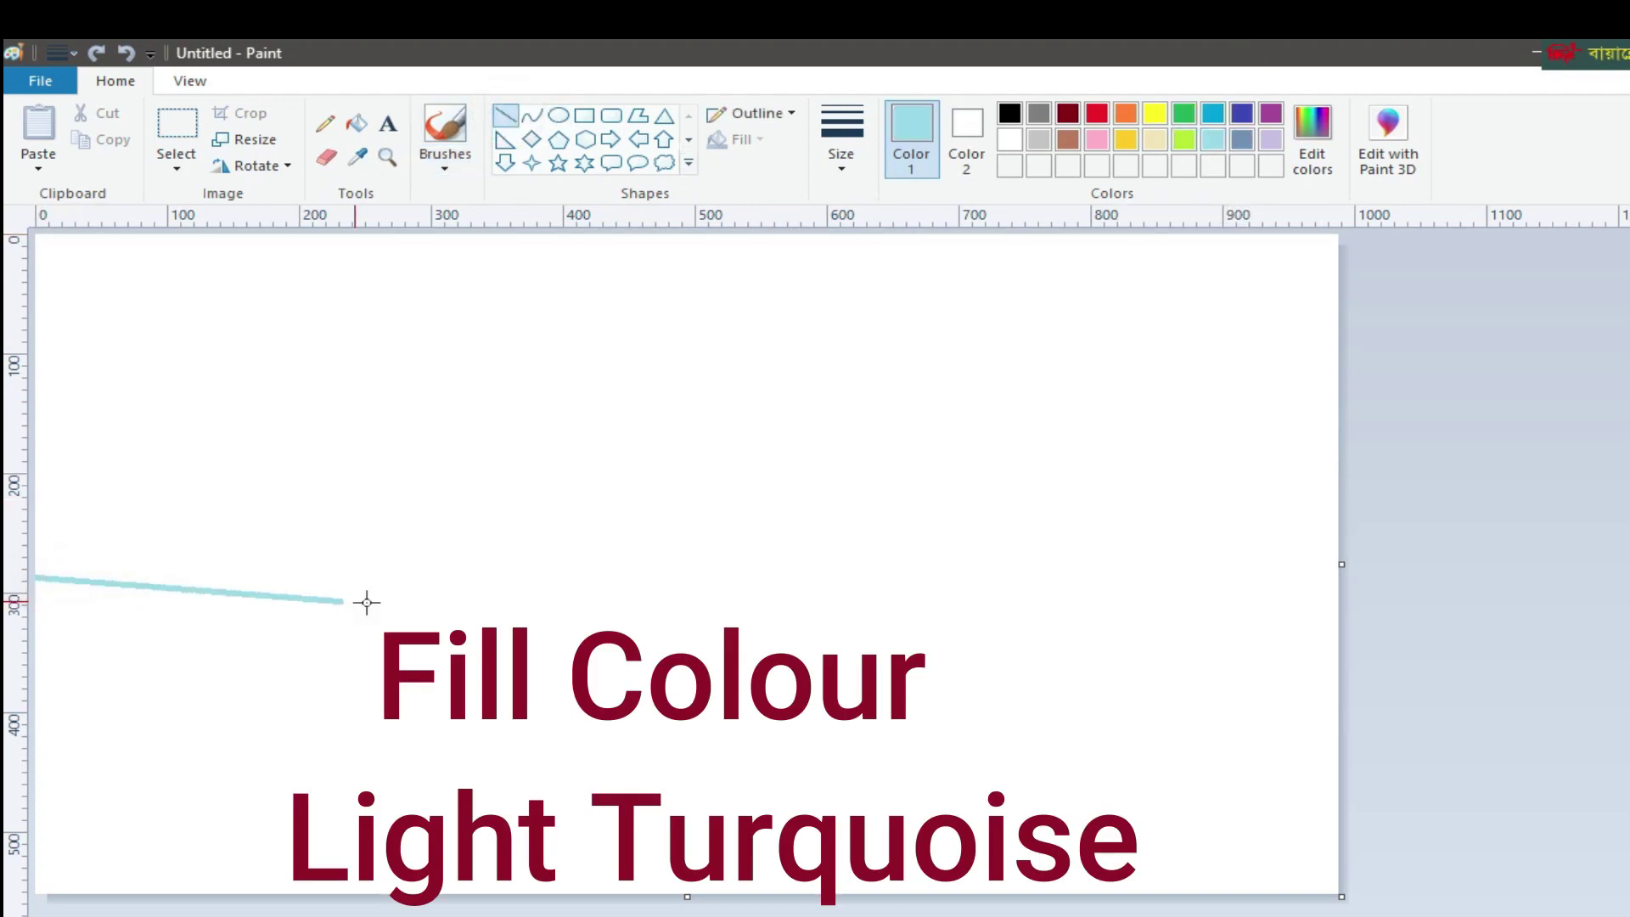
pyautogui.click(358, 125)
pyautogui.click(411, 374)
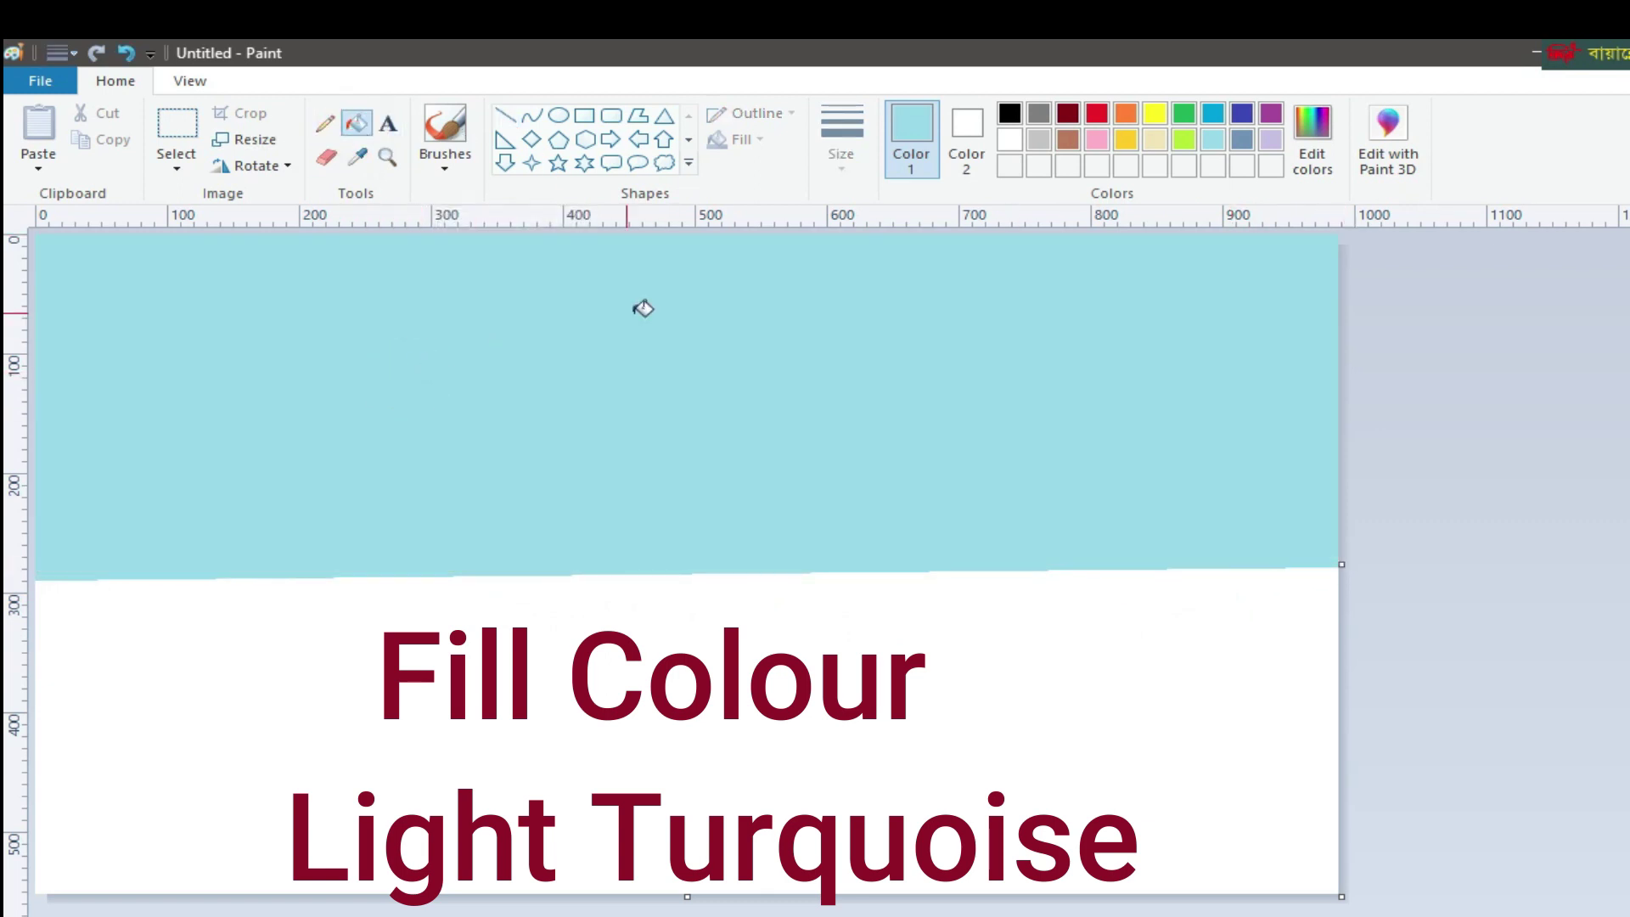
# Trace a darker turquoise line over the horizon
pyautogui.click(1216, 115)
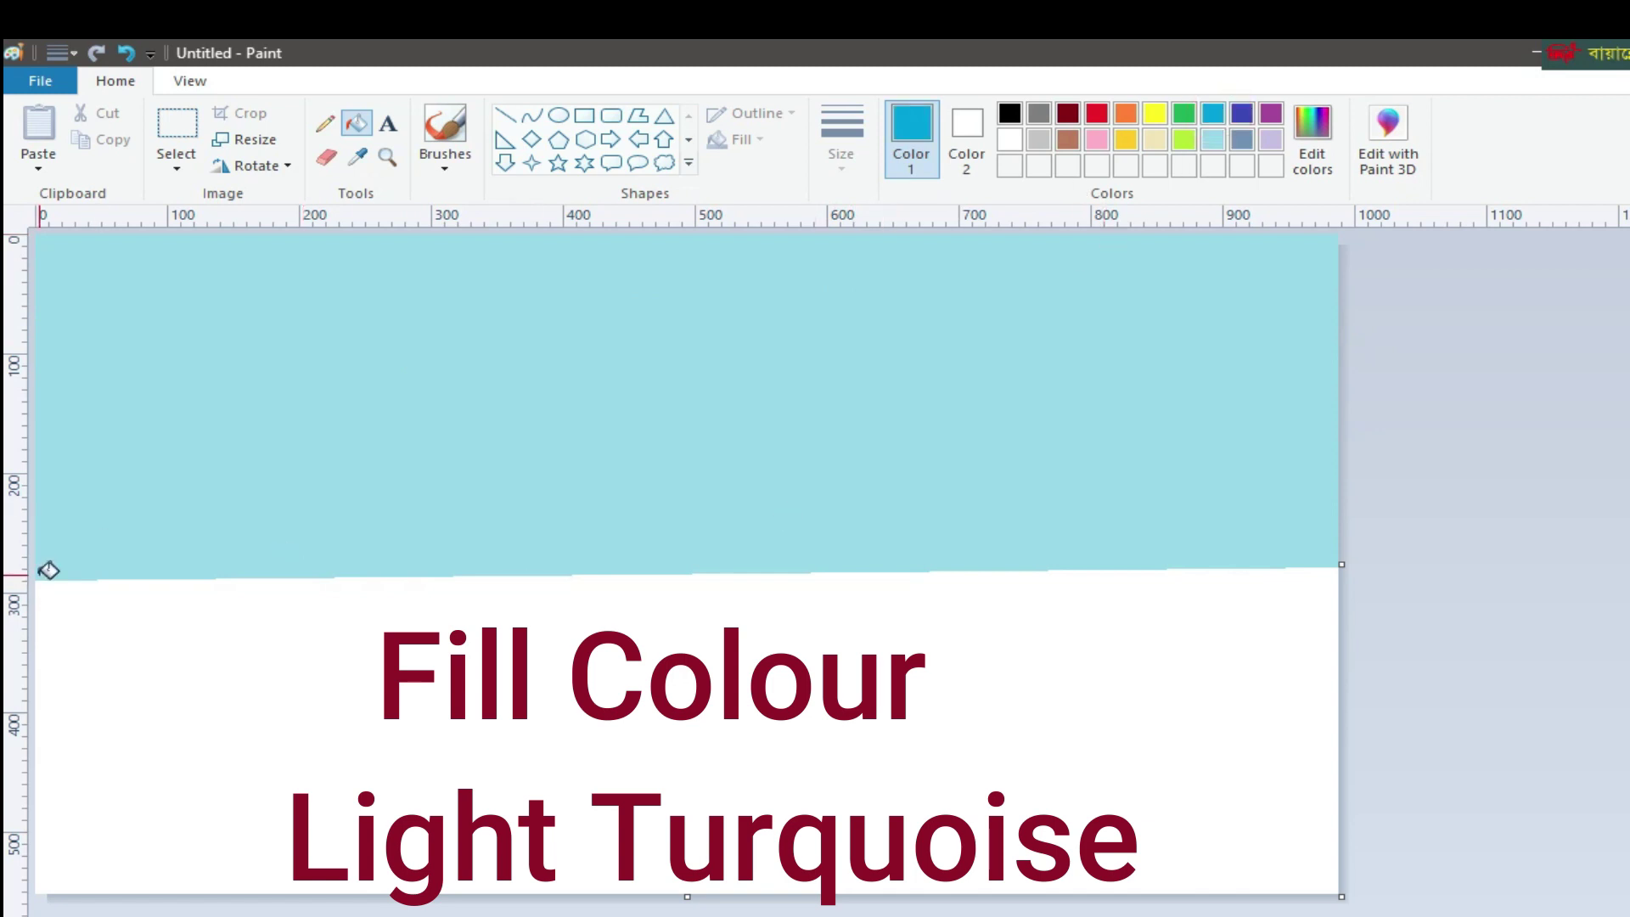
pyautogui.click(506, 114)
pyautogui.moveTo(37, 580)
pyautogui.mouseDown()
pyautogui.moveTo(794, 603)
pyautogui.moveTo(1368, 564)
pyautogui.mouseUp()
pyautogui.click(1460, 501)
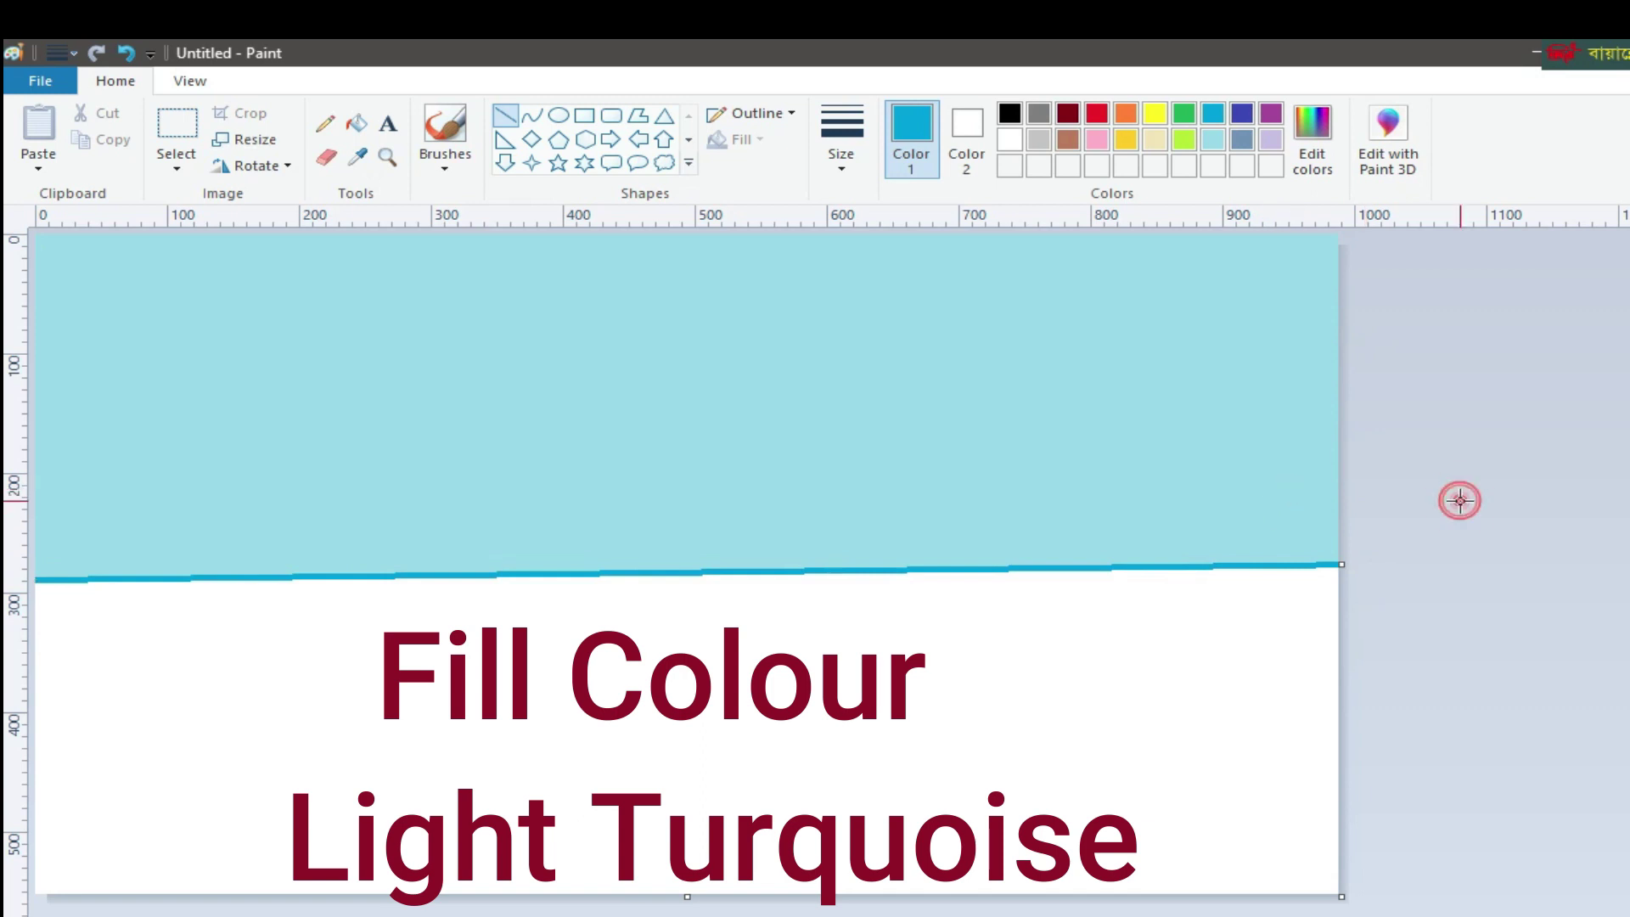
# Draw a black polygon hull, mix a dark navy custom colour, then set both colours white
pyautogui.click(637, 116)
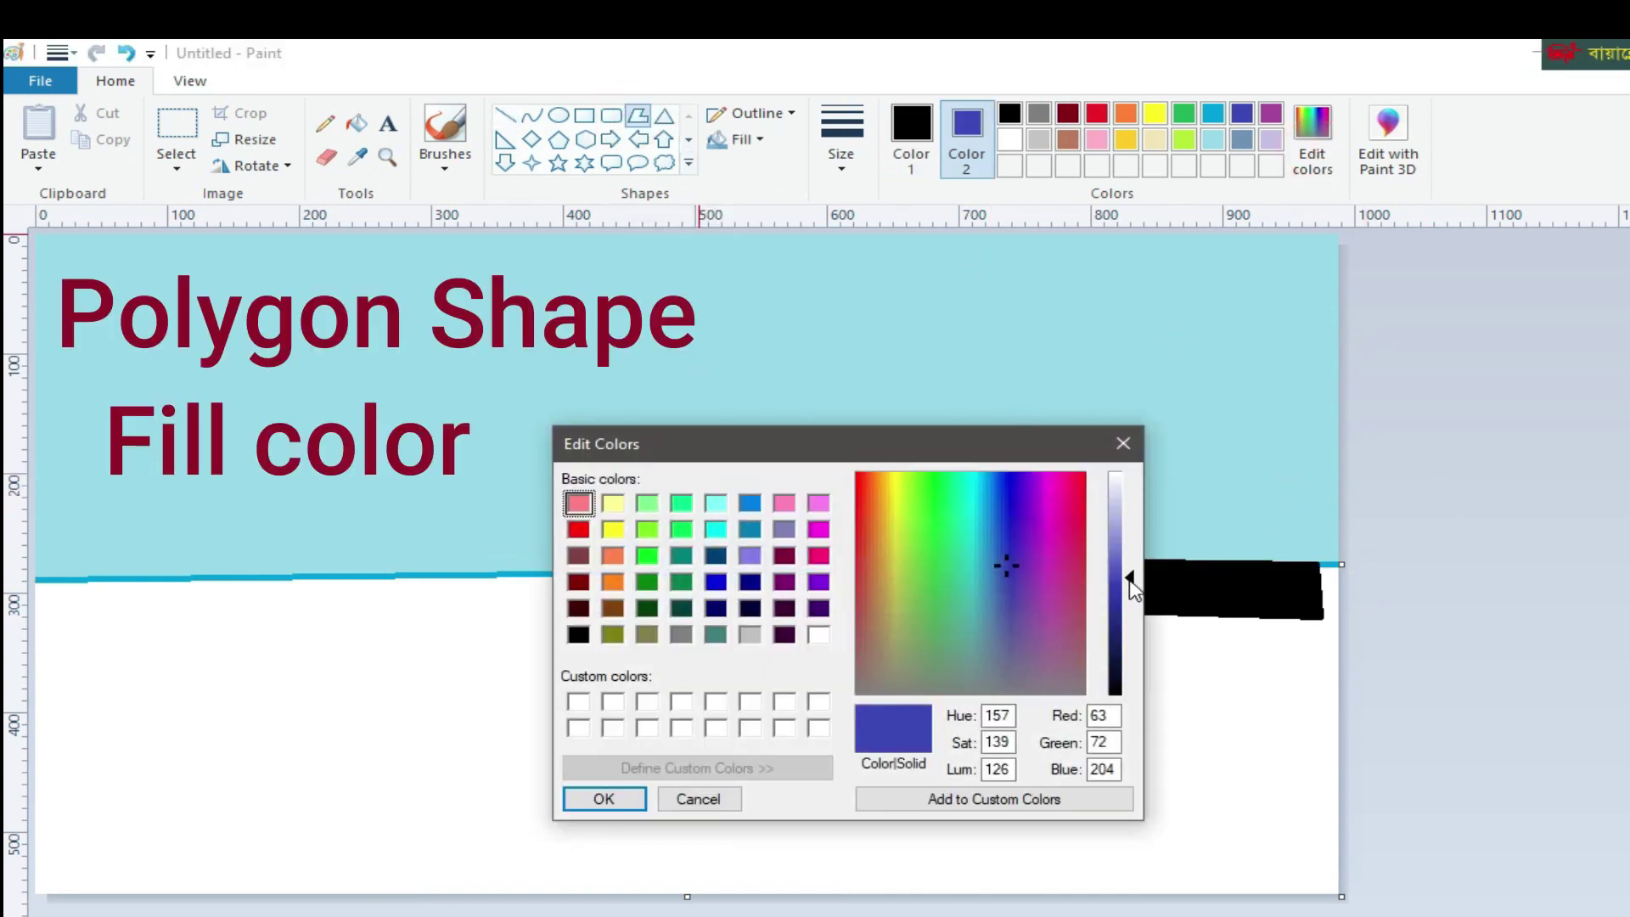
pyautogui.moveTo(1132, 581); pyautogui.dragTo(1138, 661)
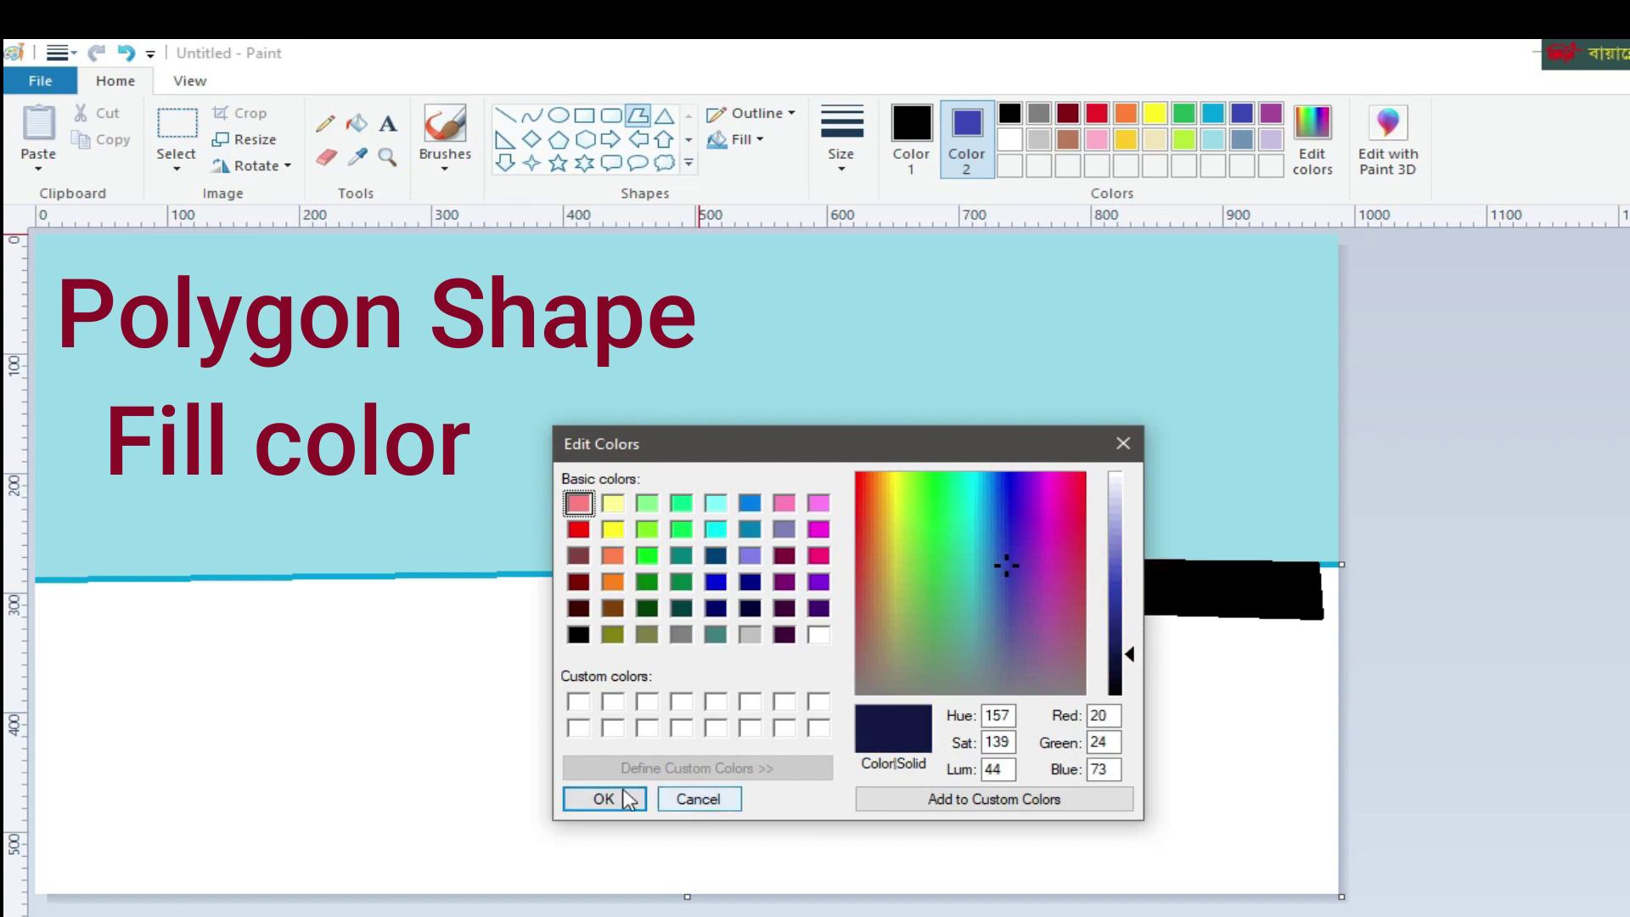
pyautogui.click(628, 798)
pyautogui.click(911, 135)
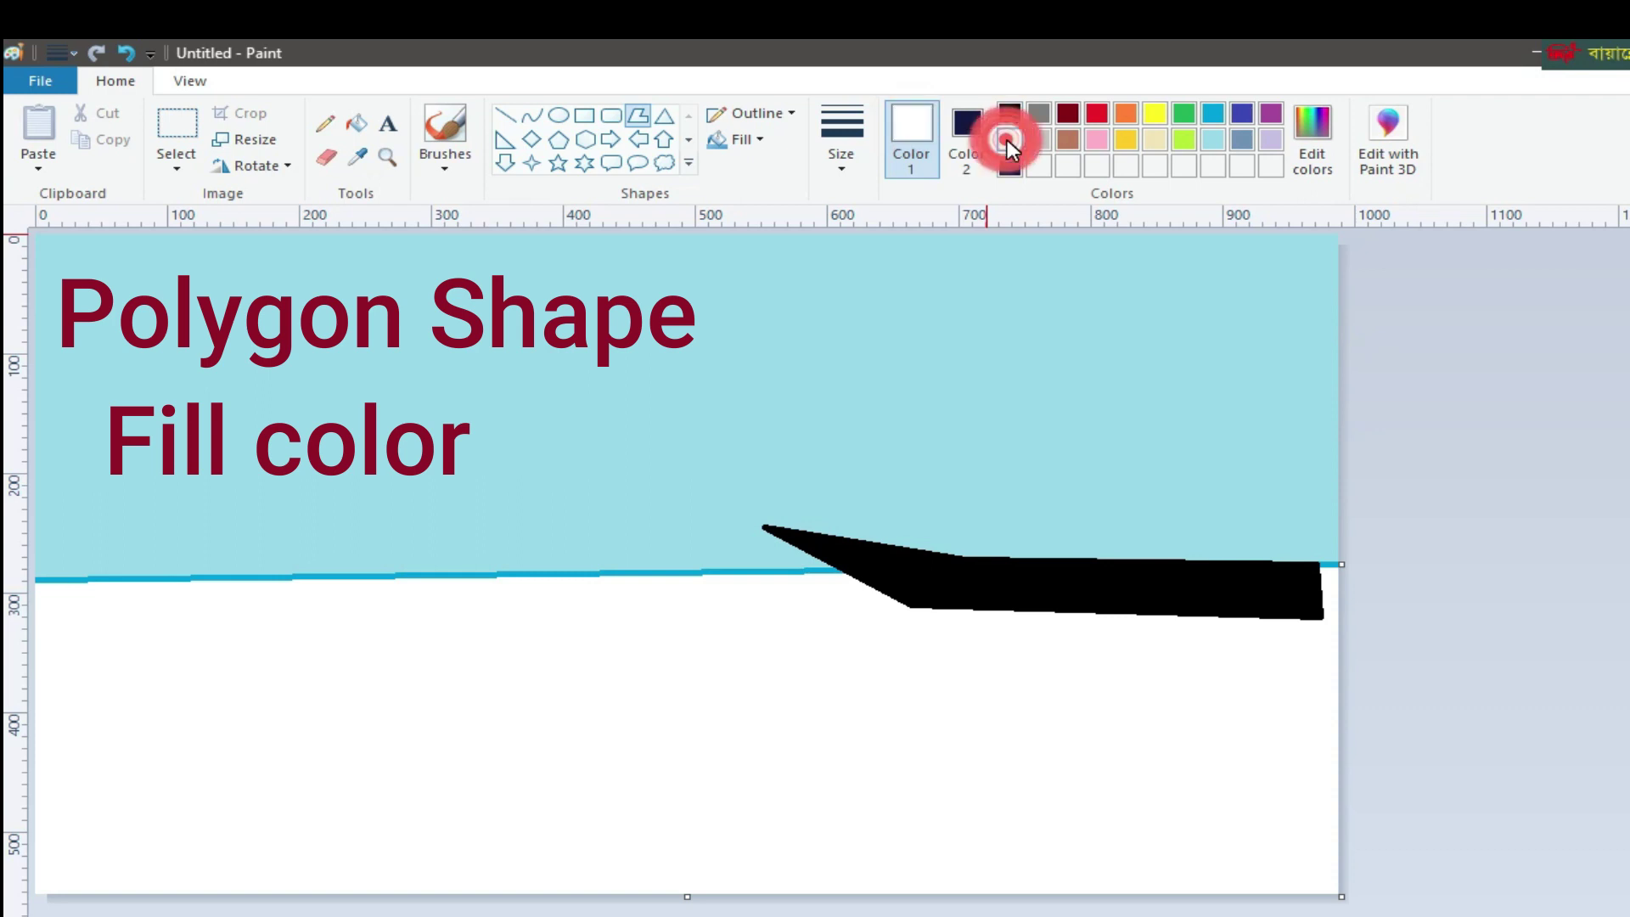
pyautogui.click(1010, 140)
pyautogui.click(967, 136)
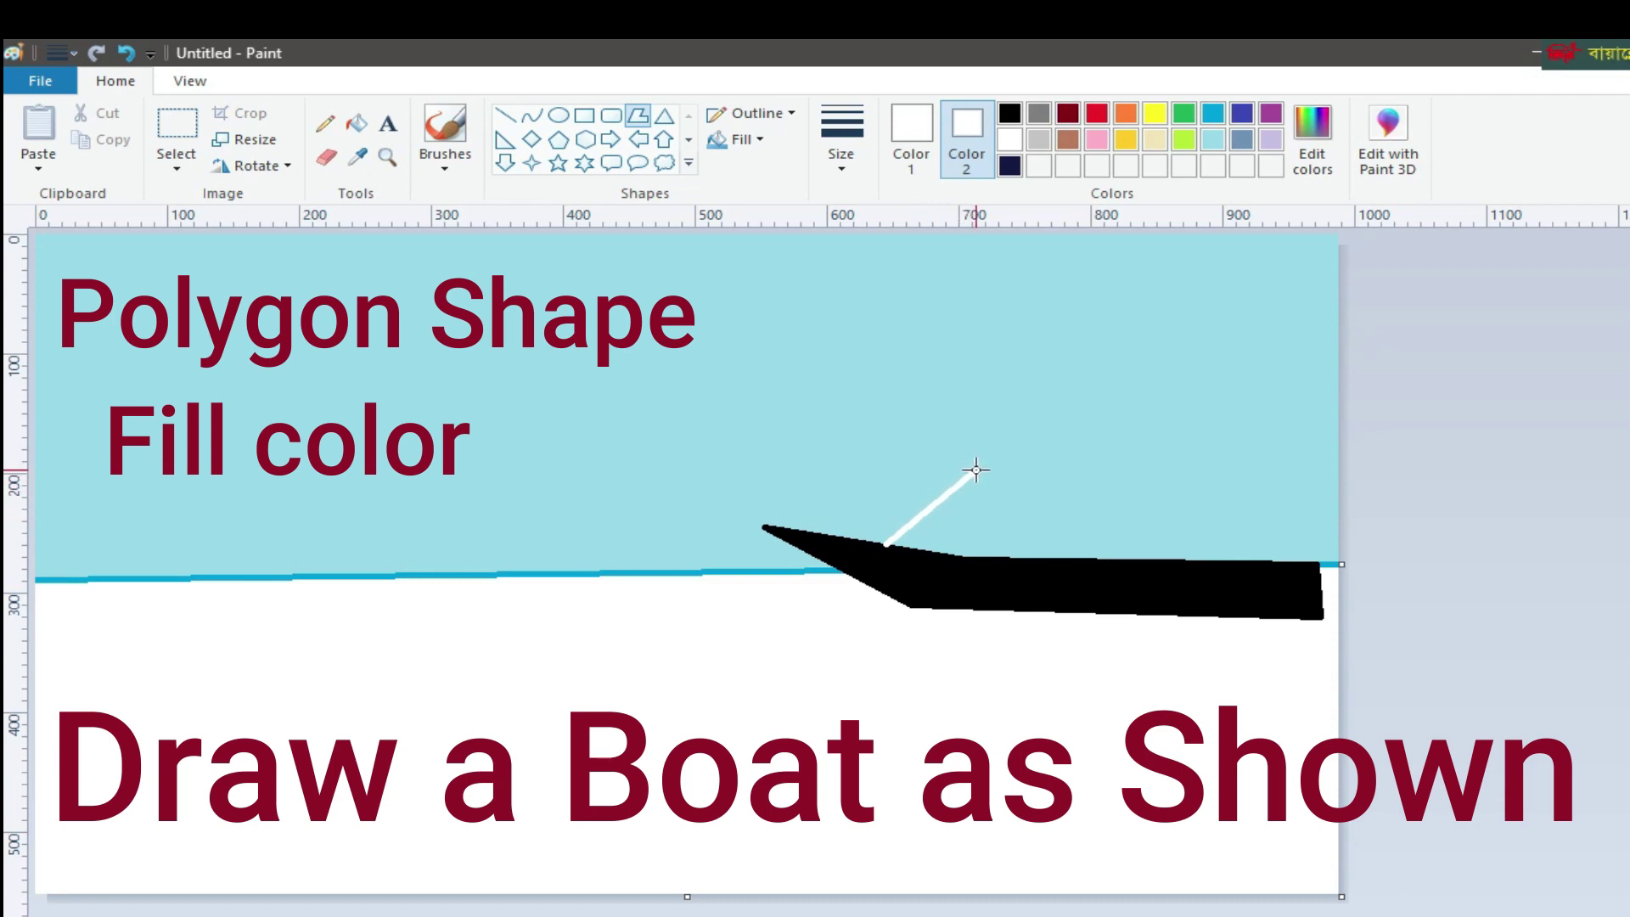
# Draw the white lower cabin polygon sitting on the black hull
pyautogui.click(1276, 470)
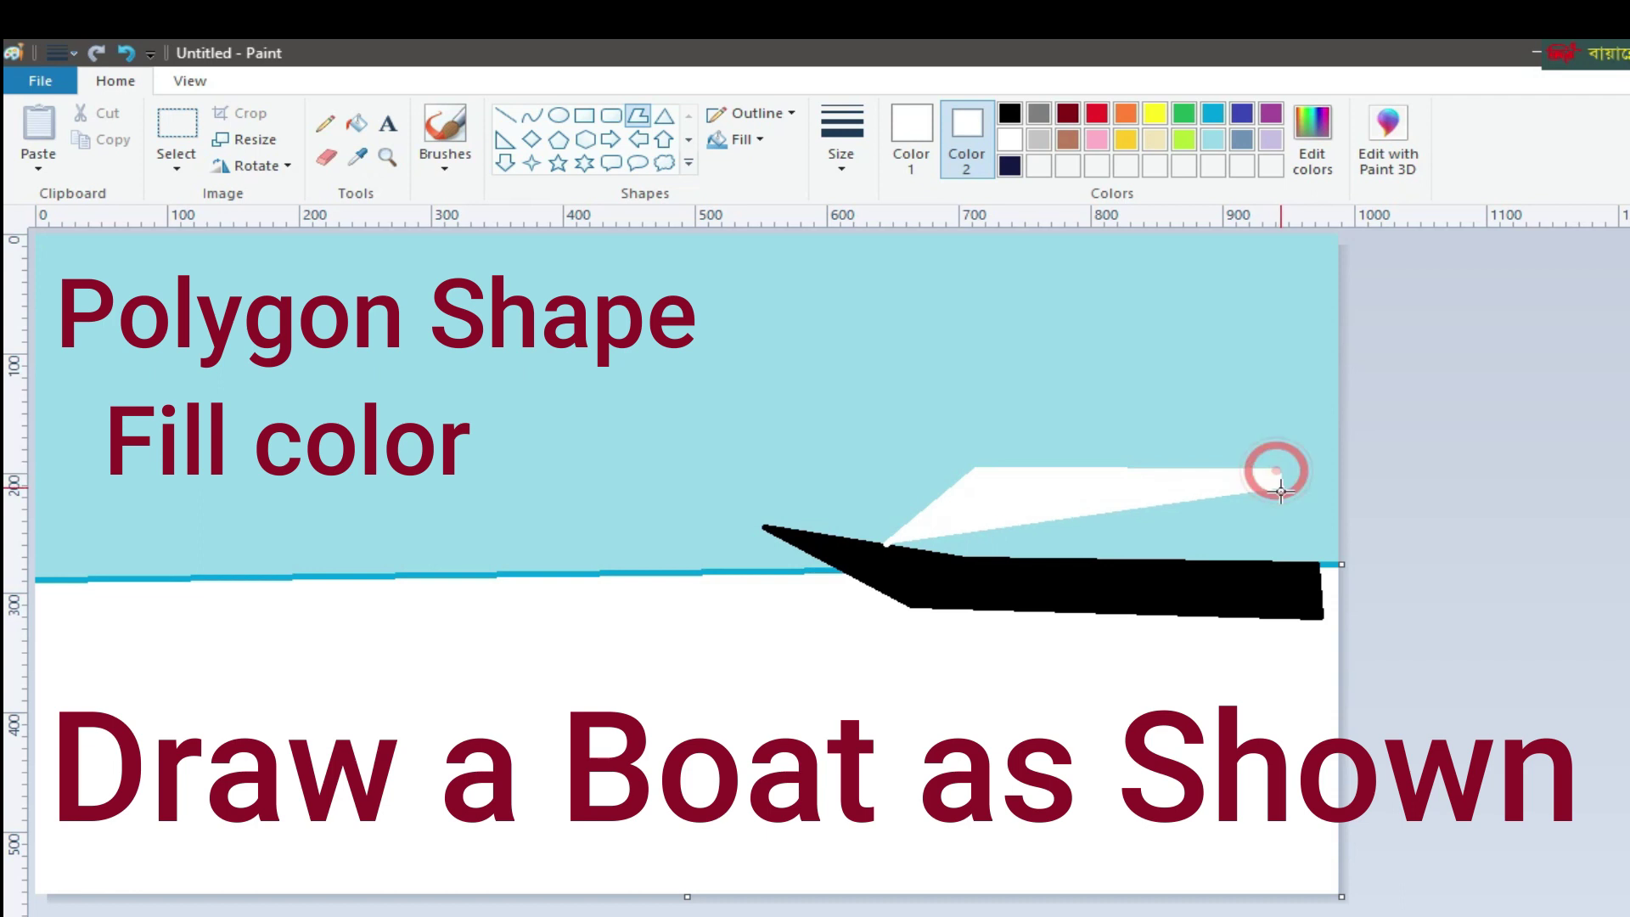
pyautogui.click(1288, 561)
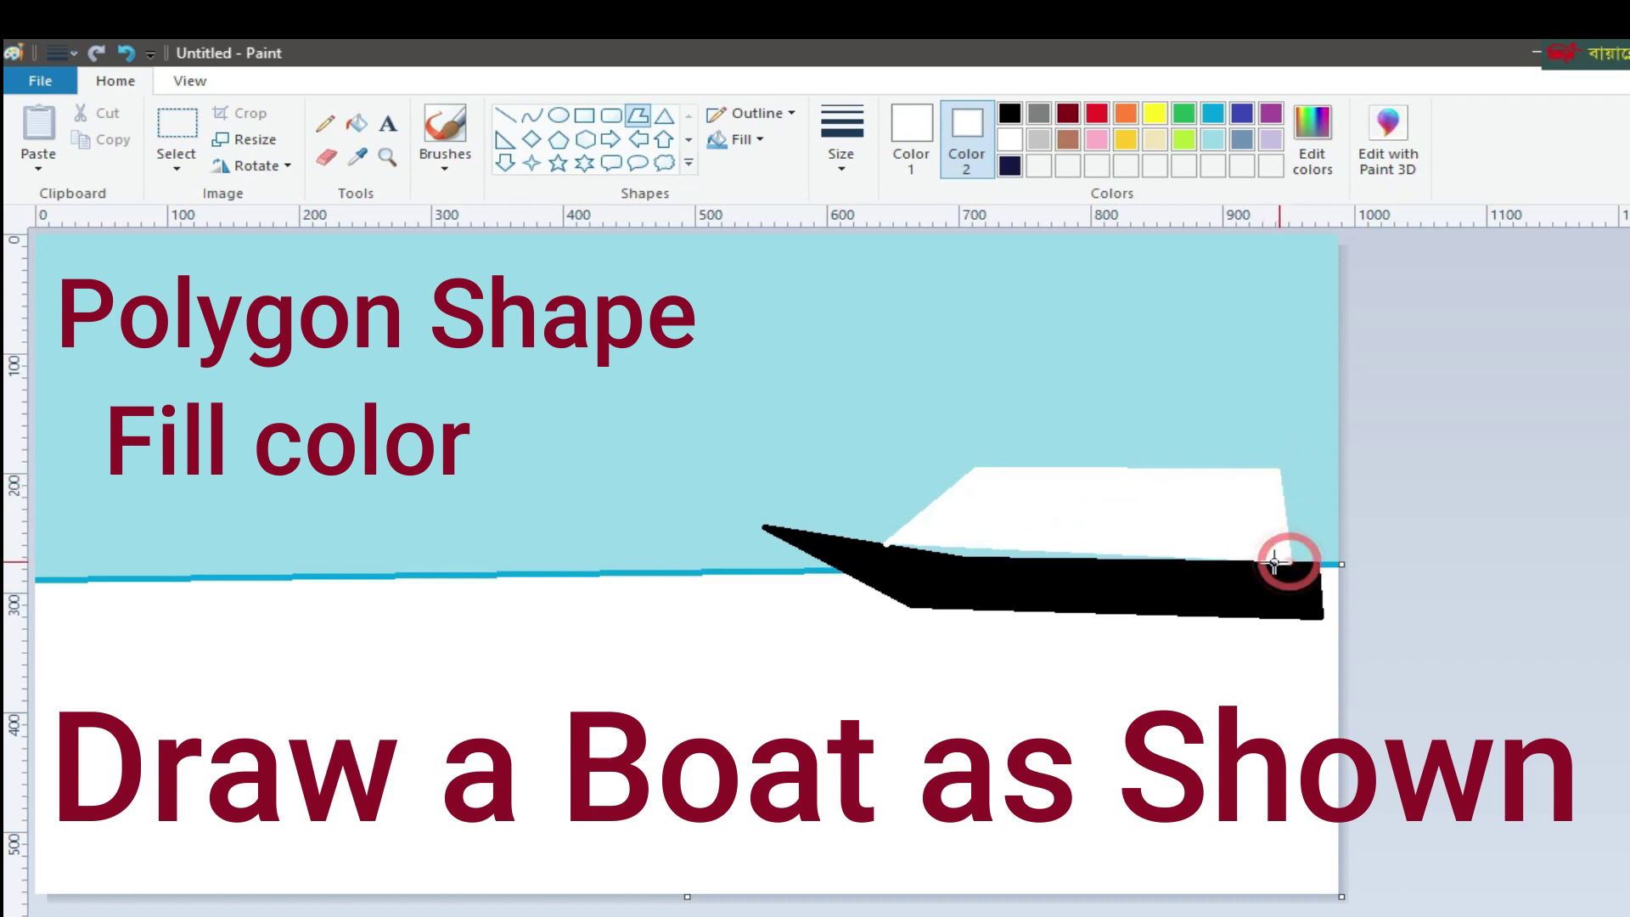
pyautogui.click(969, 559)
pyautogui.click(886, 540)
pyautogui.click(1622, 565)
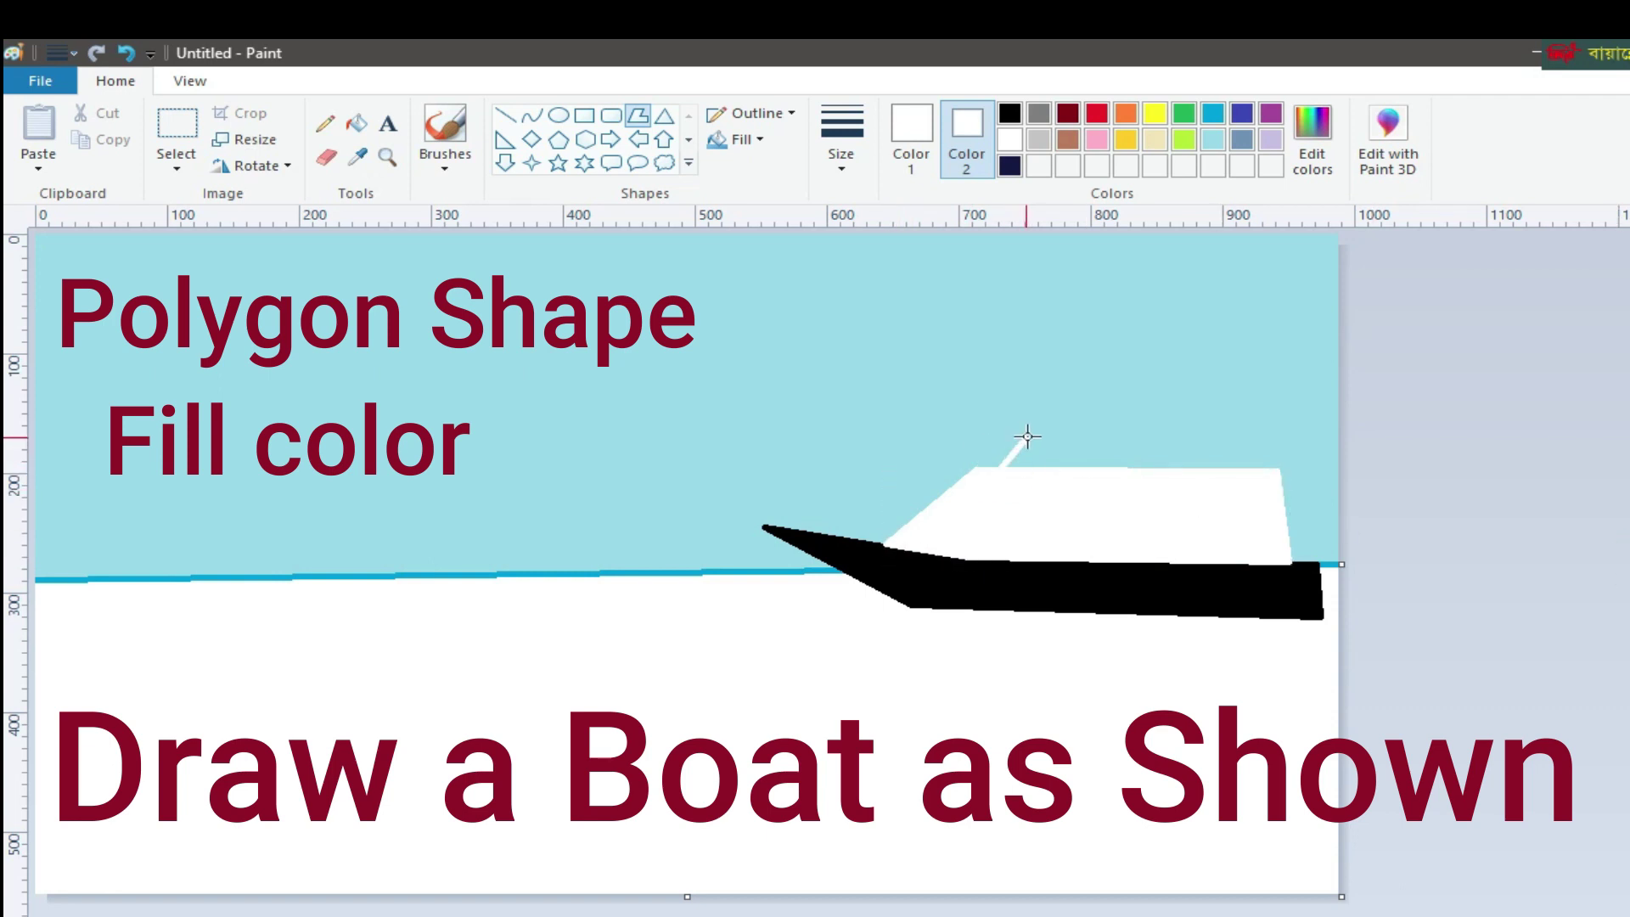
# Add a smaller white upper cabin polygon on top of the lower one
pyautogui.click(1046, 418)
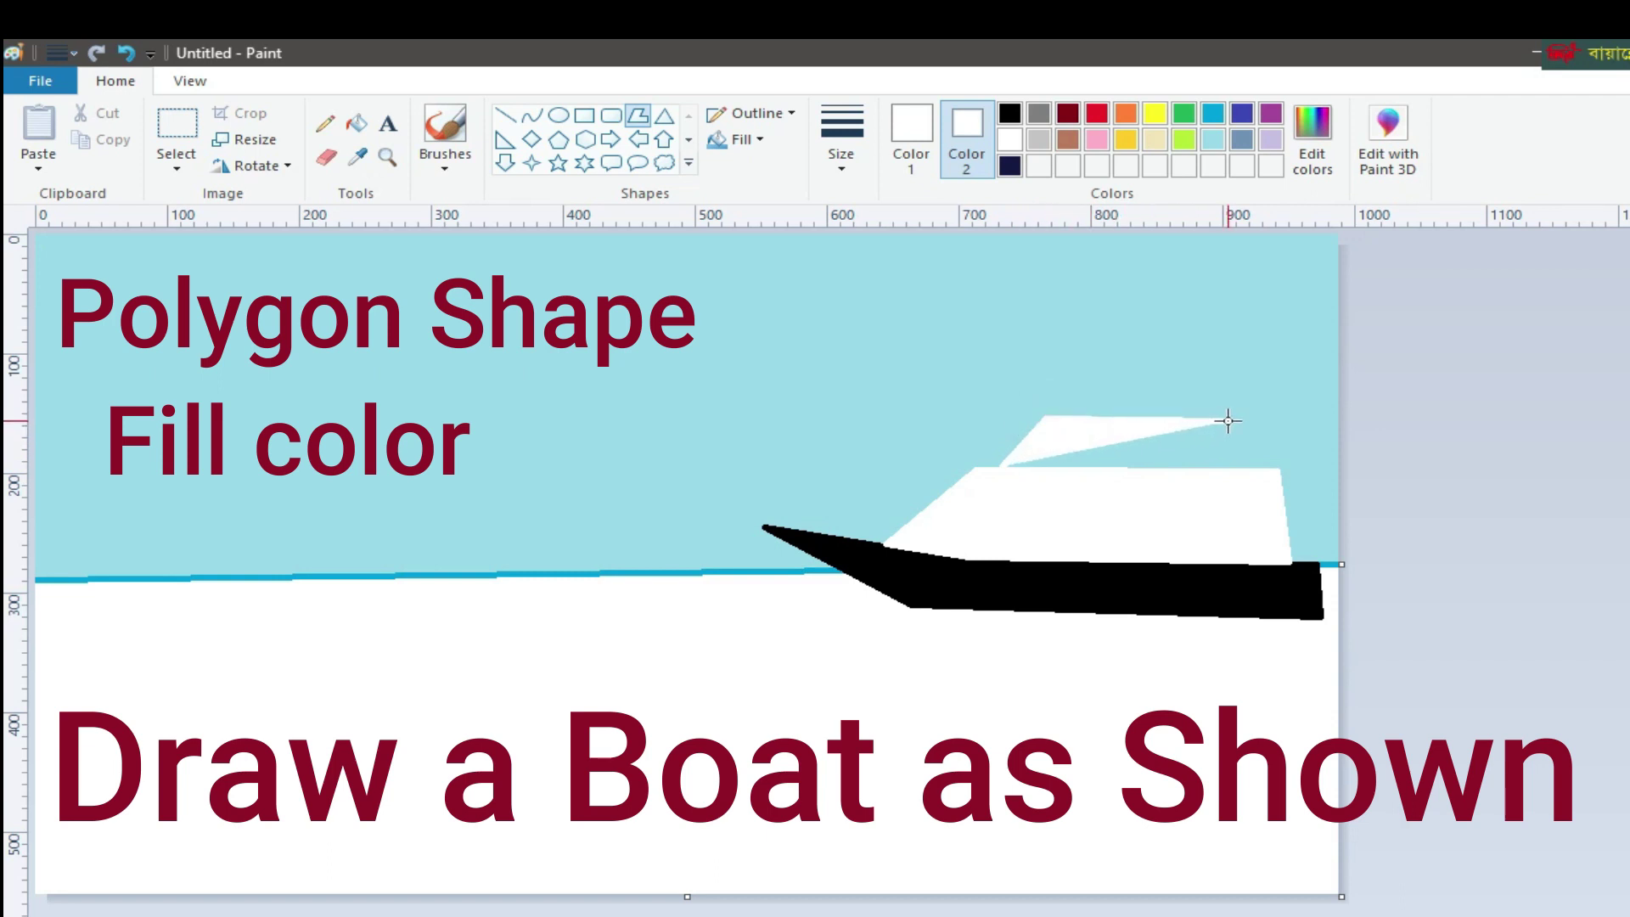
pyautogui.click(1156, 420)
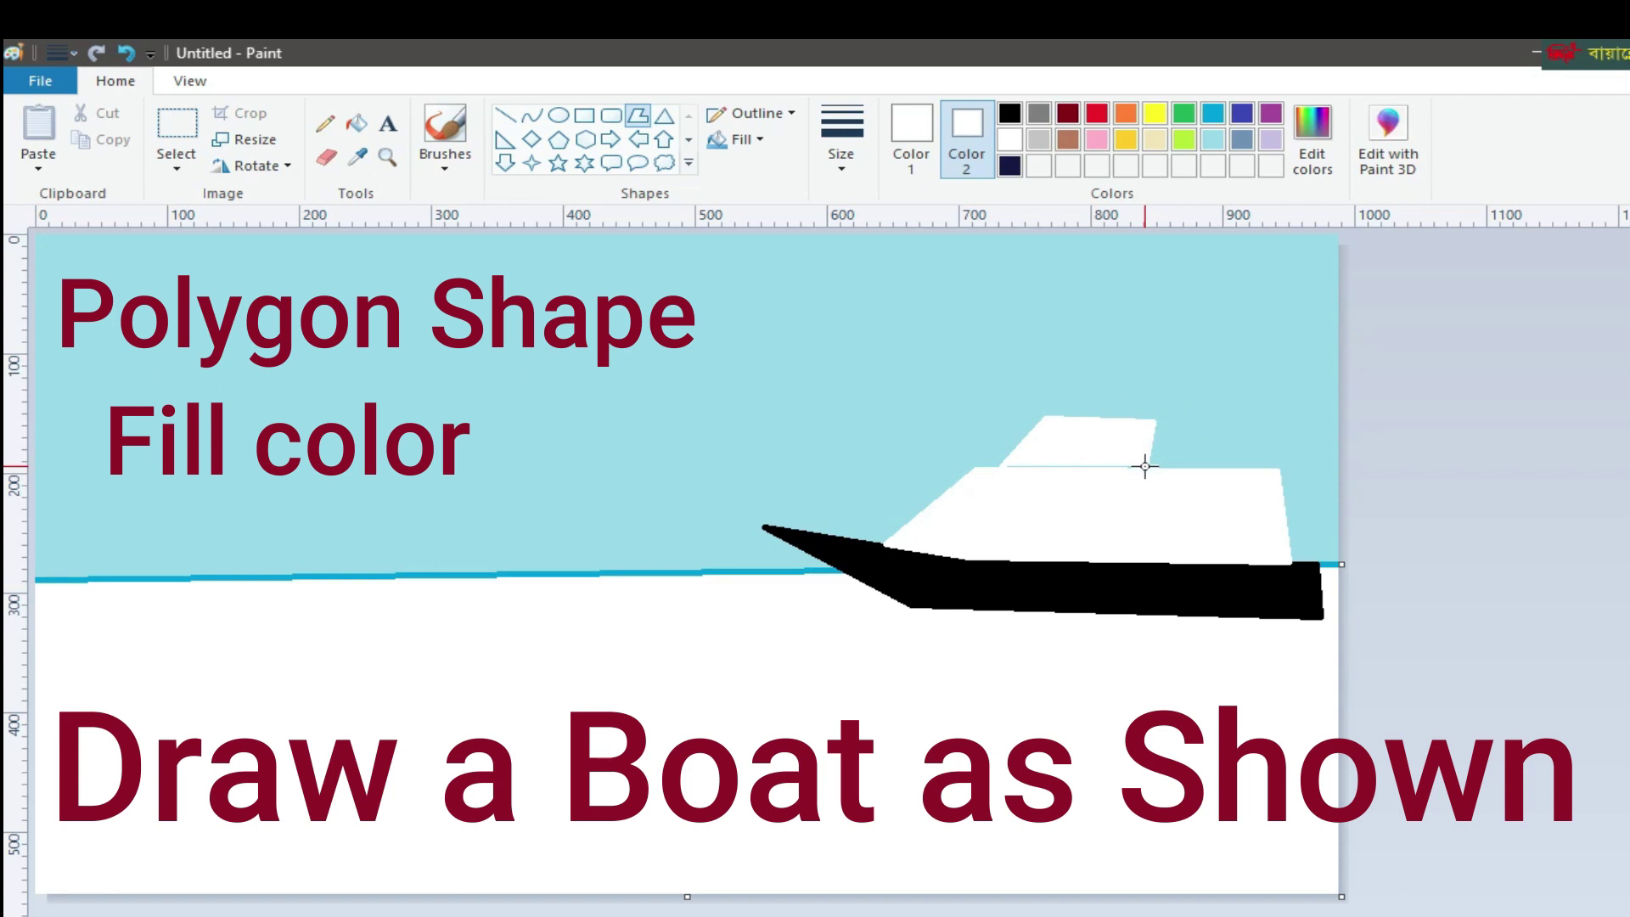
pyautogui.doubleClick(1144, 467)
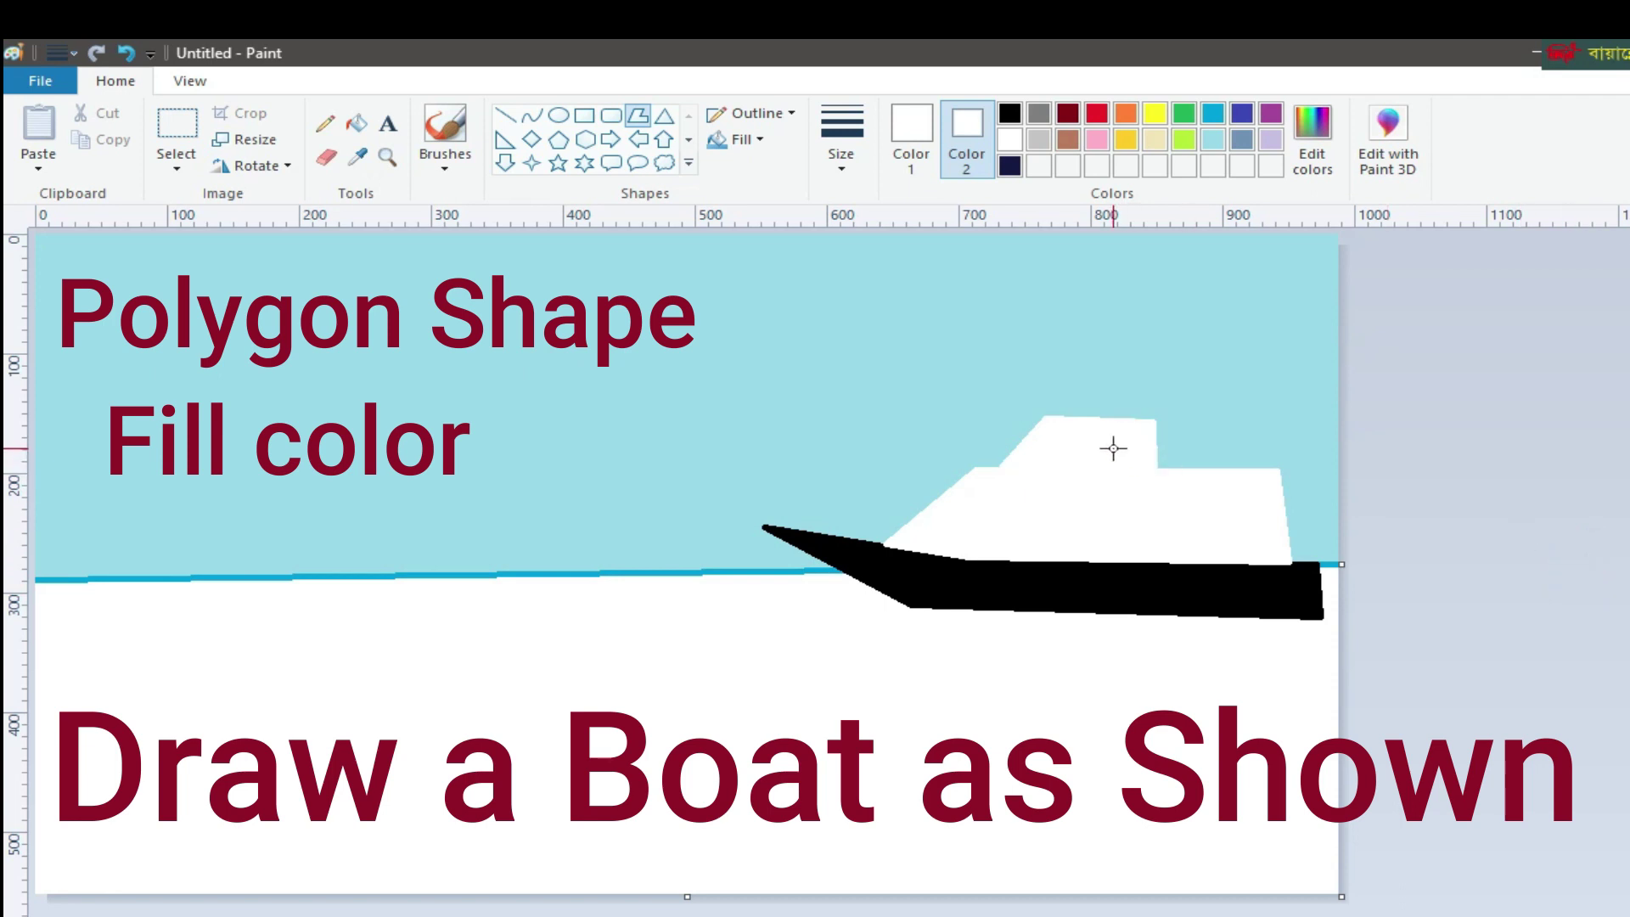
# Draw white roof lines along the lower and upper cabin tops
pyautogui.click(505, 114)
pyautogui.moveTo(953, 469); pyautogui.dragTo(1284, 469)
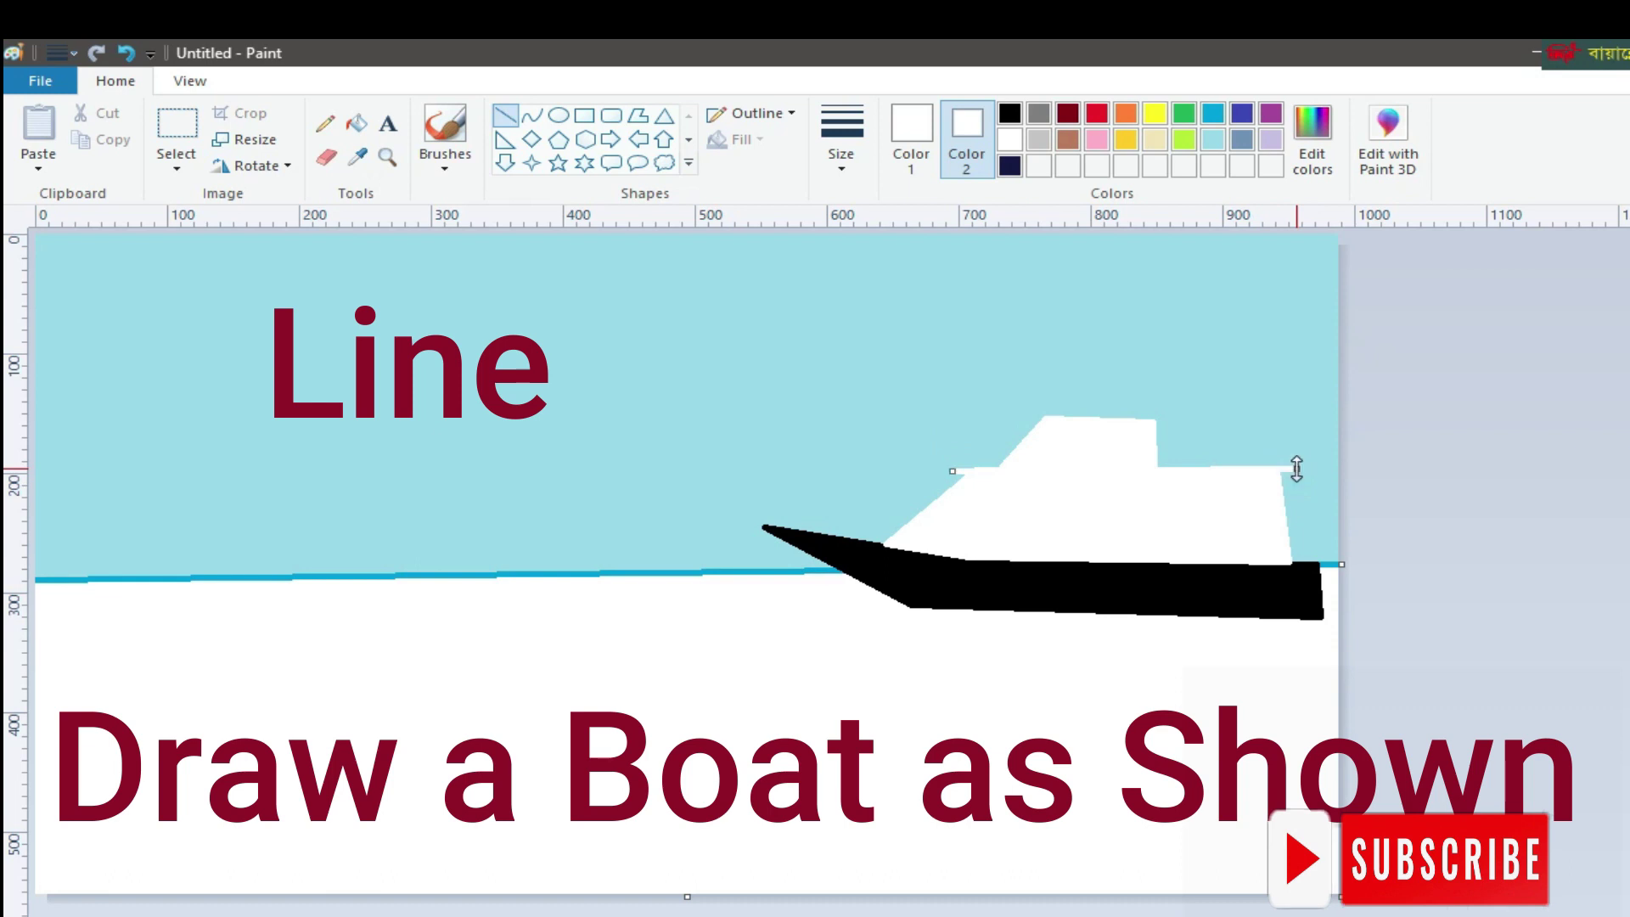
pyautogui.moveTo(1026, 420); pyautogui.dragTo(1175, 417)
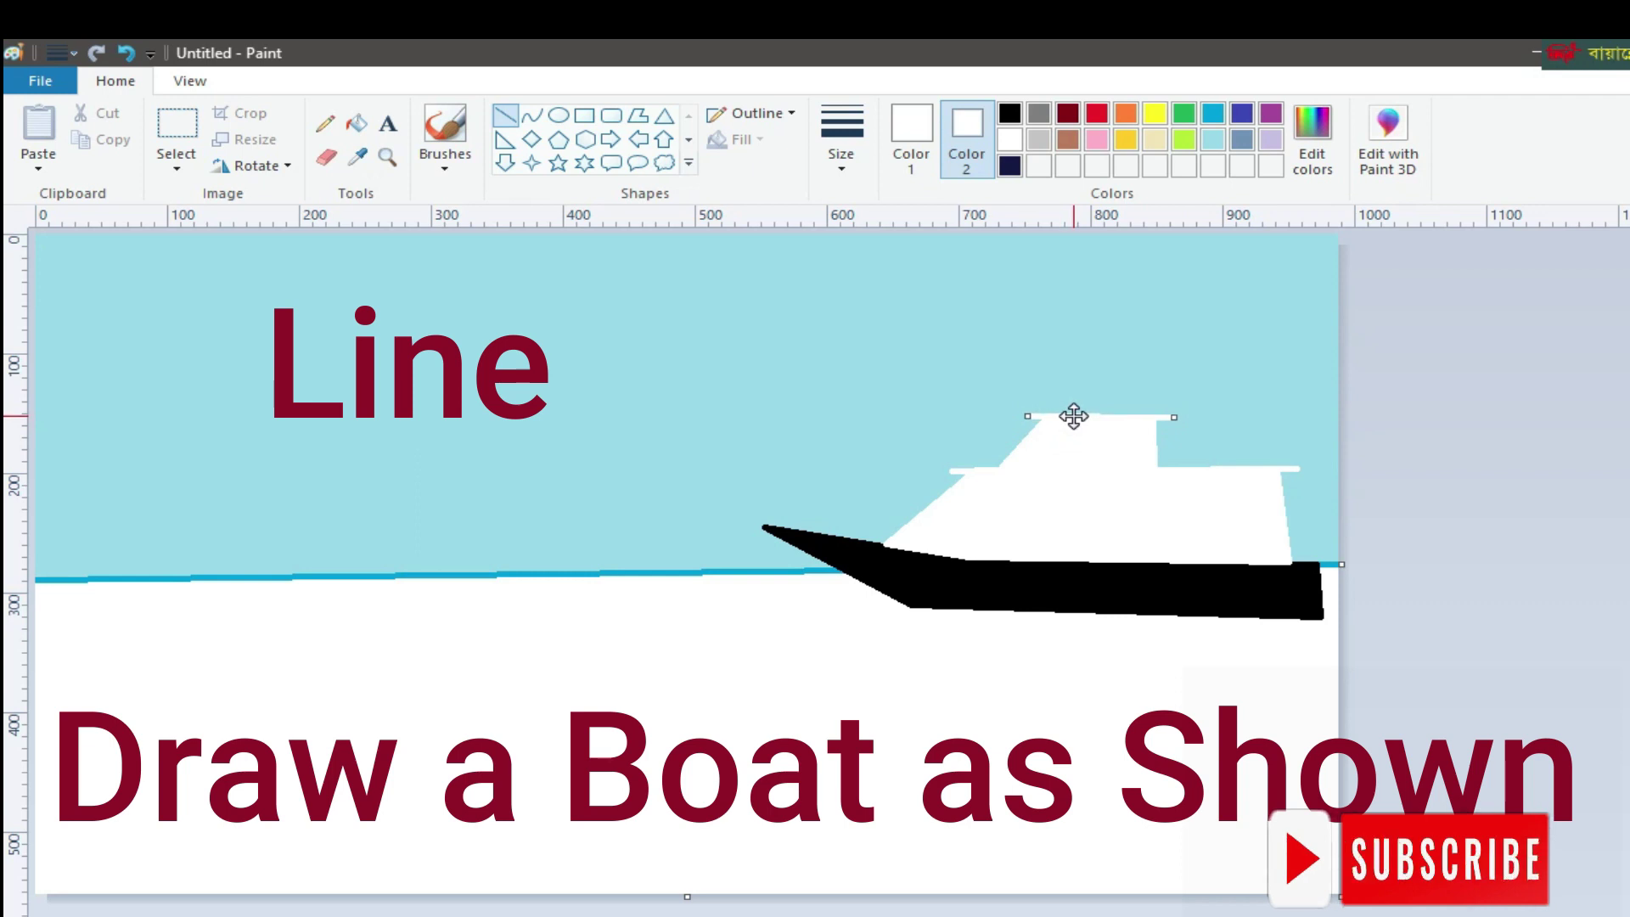
pyautogui.moveTo(1106, 417); pyautogui.dragTo(1103, 419)
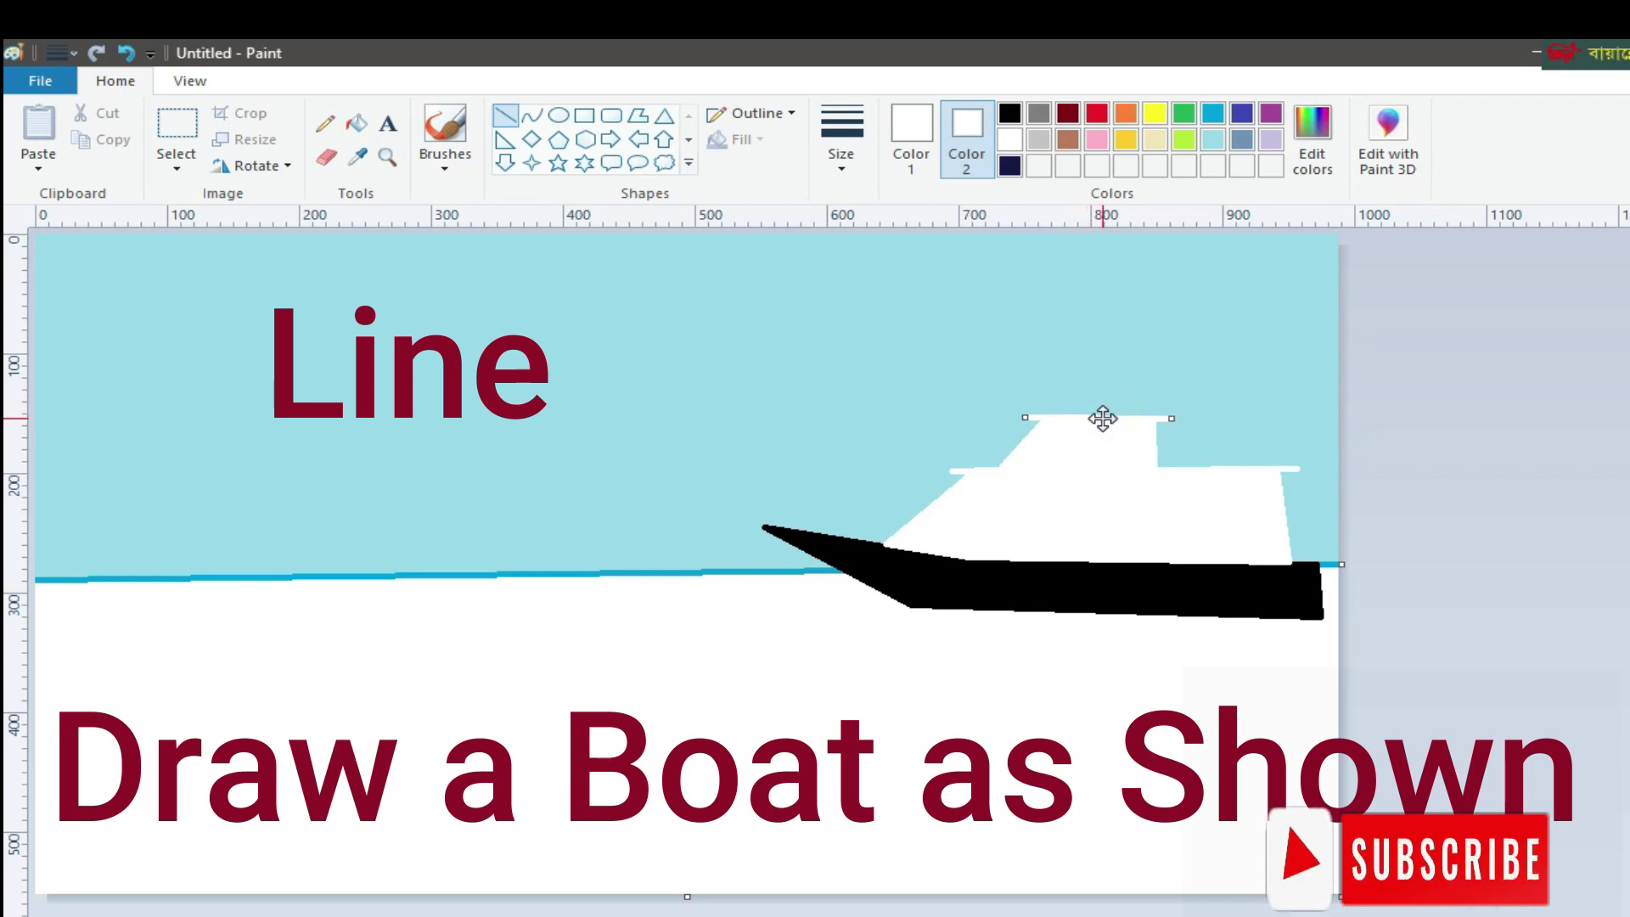
# Add a short light grey vertical mast above the cabin and redraw the white roof line
pyautogui.click(1039, 137)
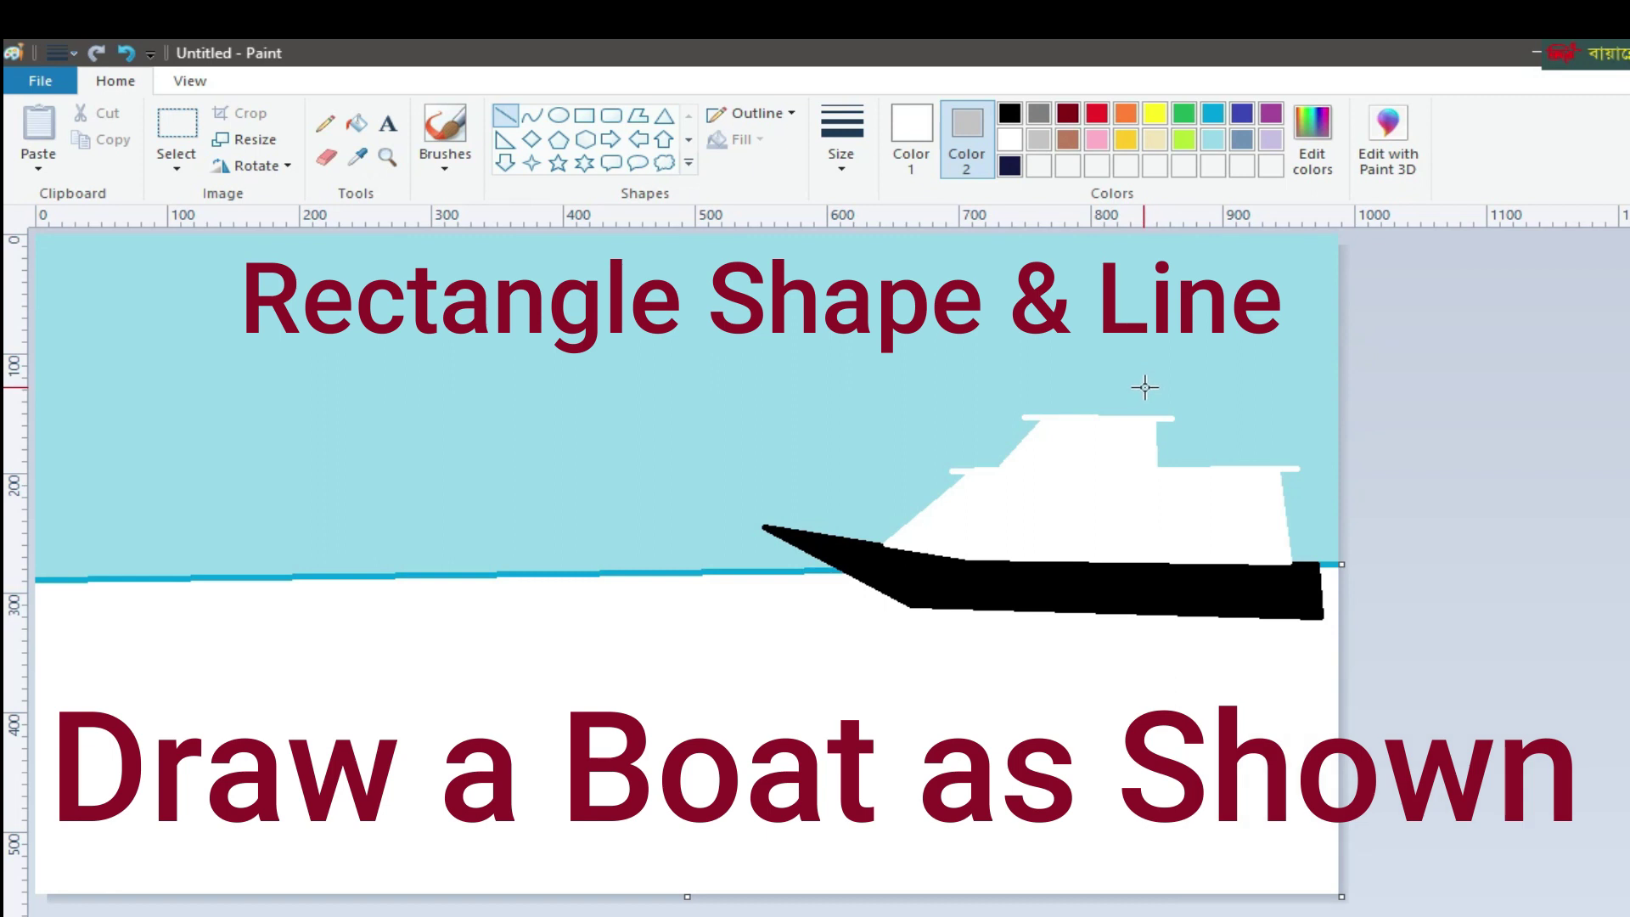
pyautogui.moveTo(1148, 387); pyautogui.dragTo(1148, 415)
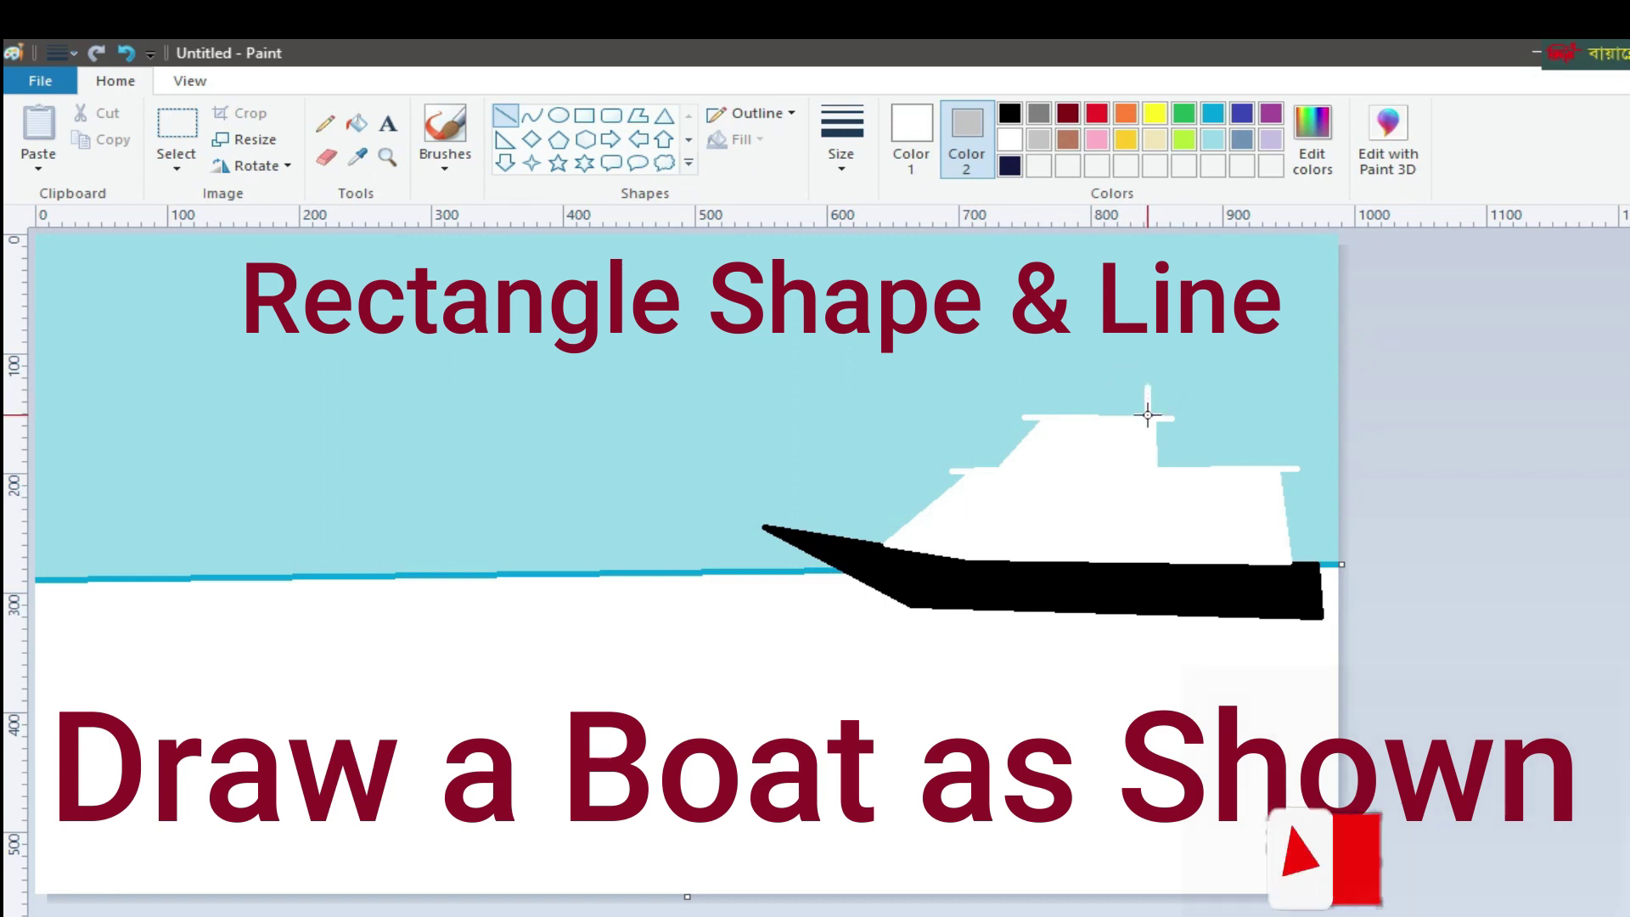
pyautogui.click(911, 140)
pyautogui.click(1041, 144)
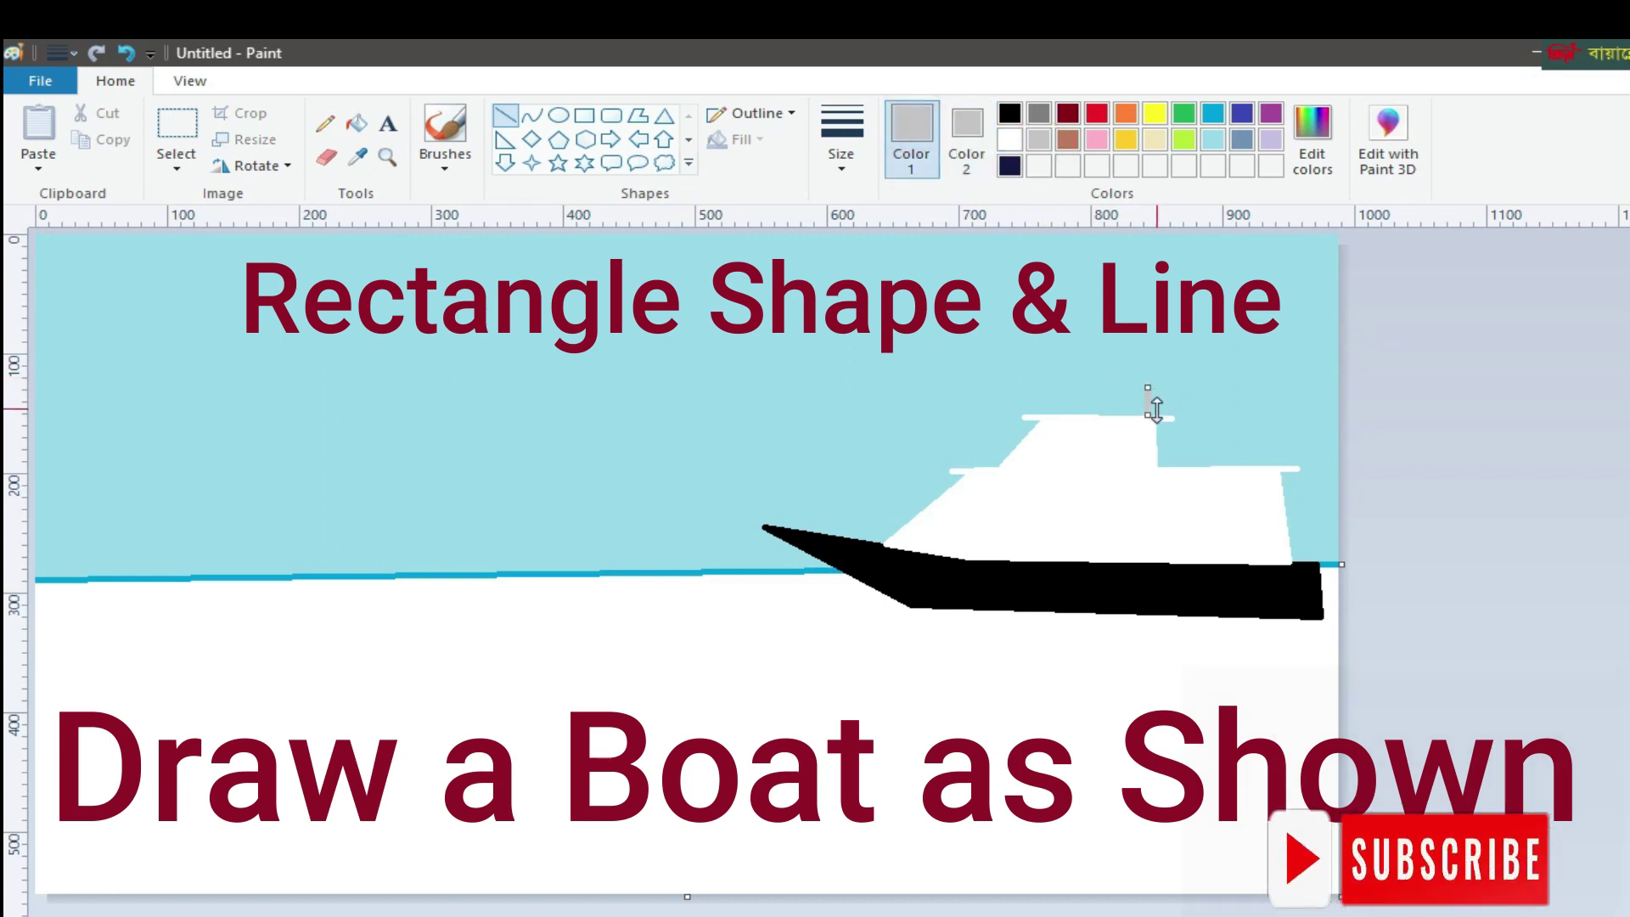
pyautogui.click(1005, 142)
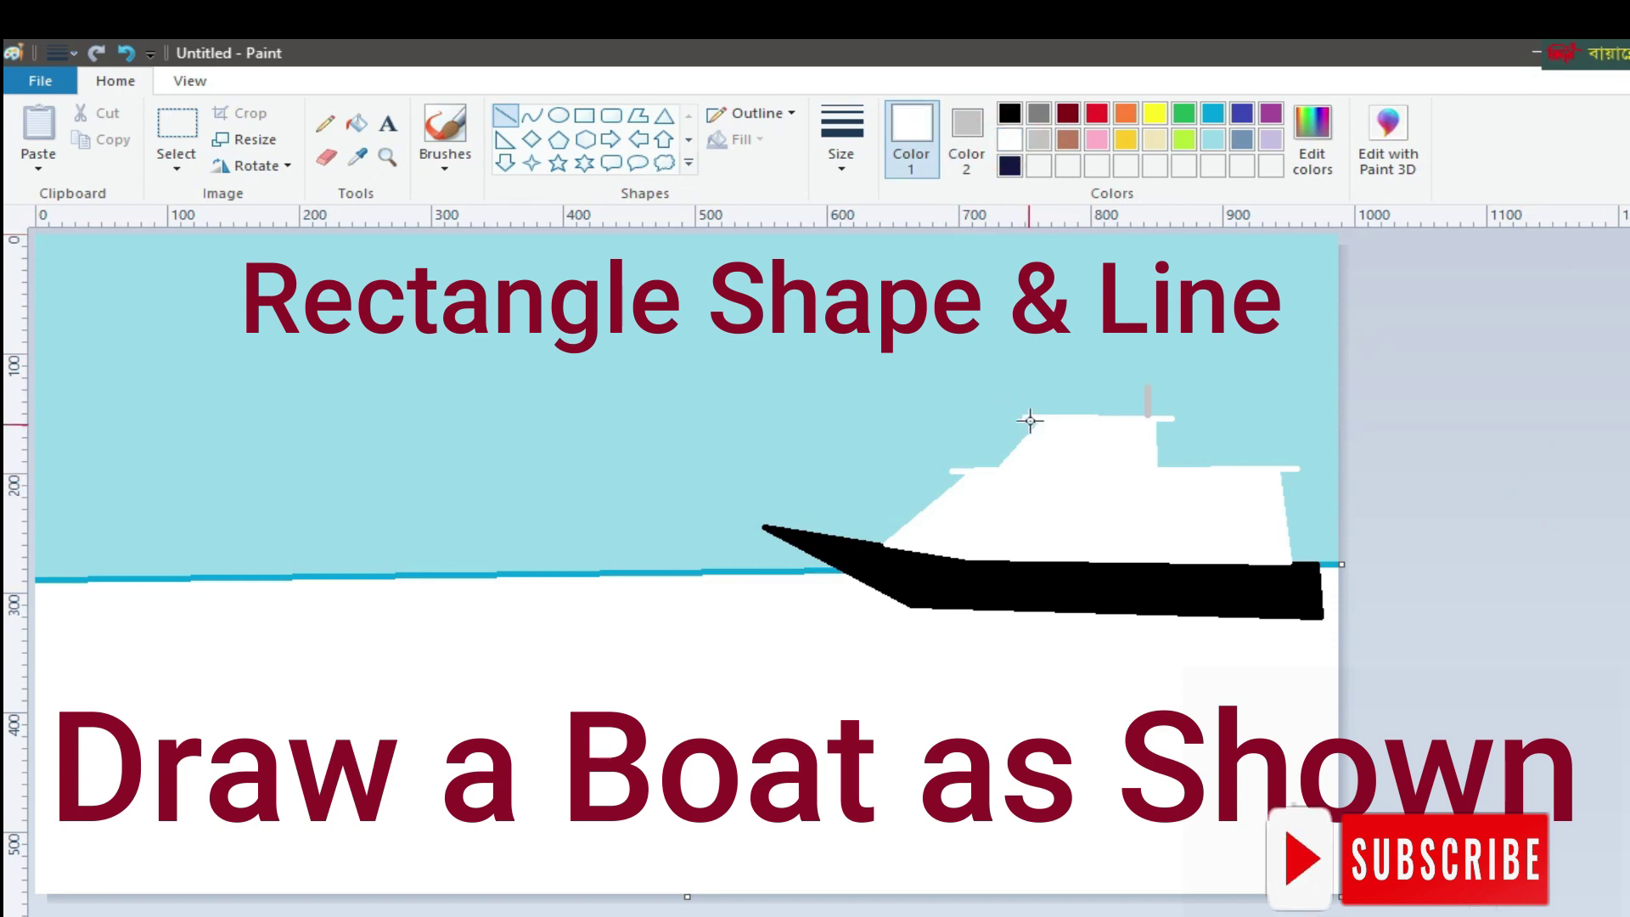
pyautogui.moveTo(1030, 419); pyautogui.dragTo(1175, 418)
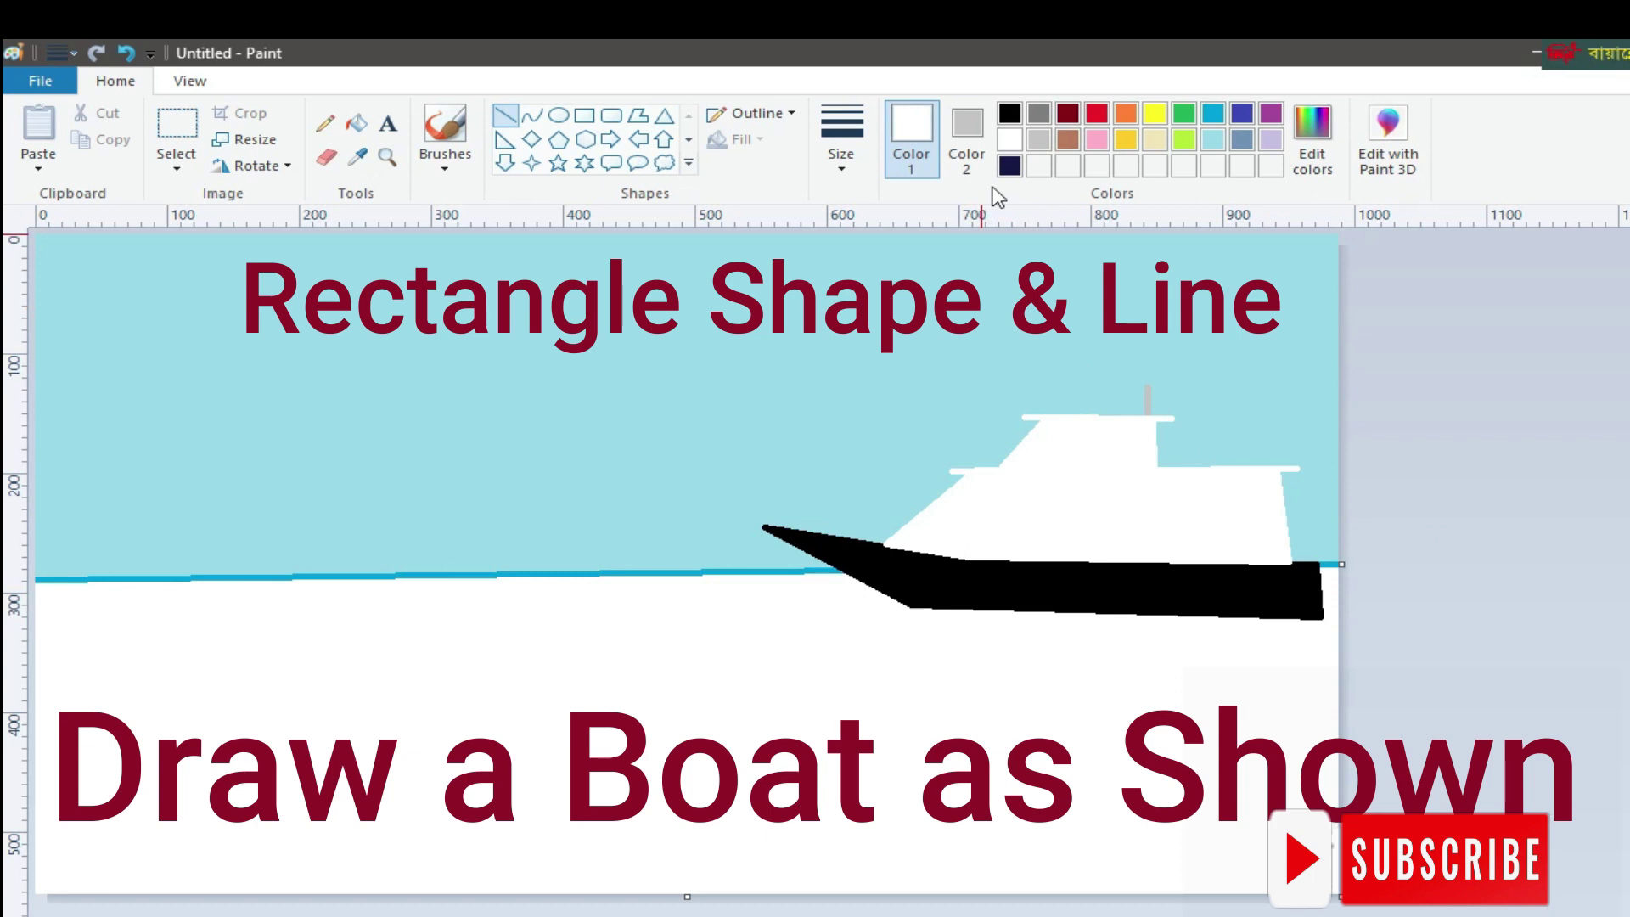
# Draw a filled navy window on the lower cabin and start a thin light grey divider
pyautogui.click(1009, 166)
pyautogui.moveTo(1164, 502); pyautogui.dragTo(1269, 535)
pyautogui.click(1378, 527)
pyautogui.click(1038, 139)
pyautogui.click(912, 136)
pyautogui.click(1038, 139)
pyautogui.click(841, 161)
pyautogui.click(875, 208)
pyautogui.moveTo(1182, 499); pyautogui.dragTo(1188, 535)
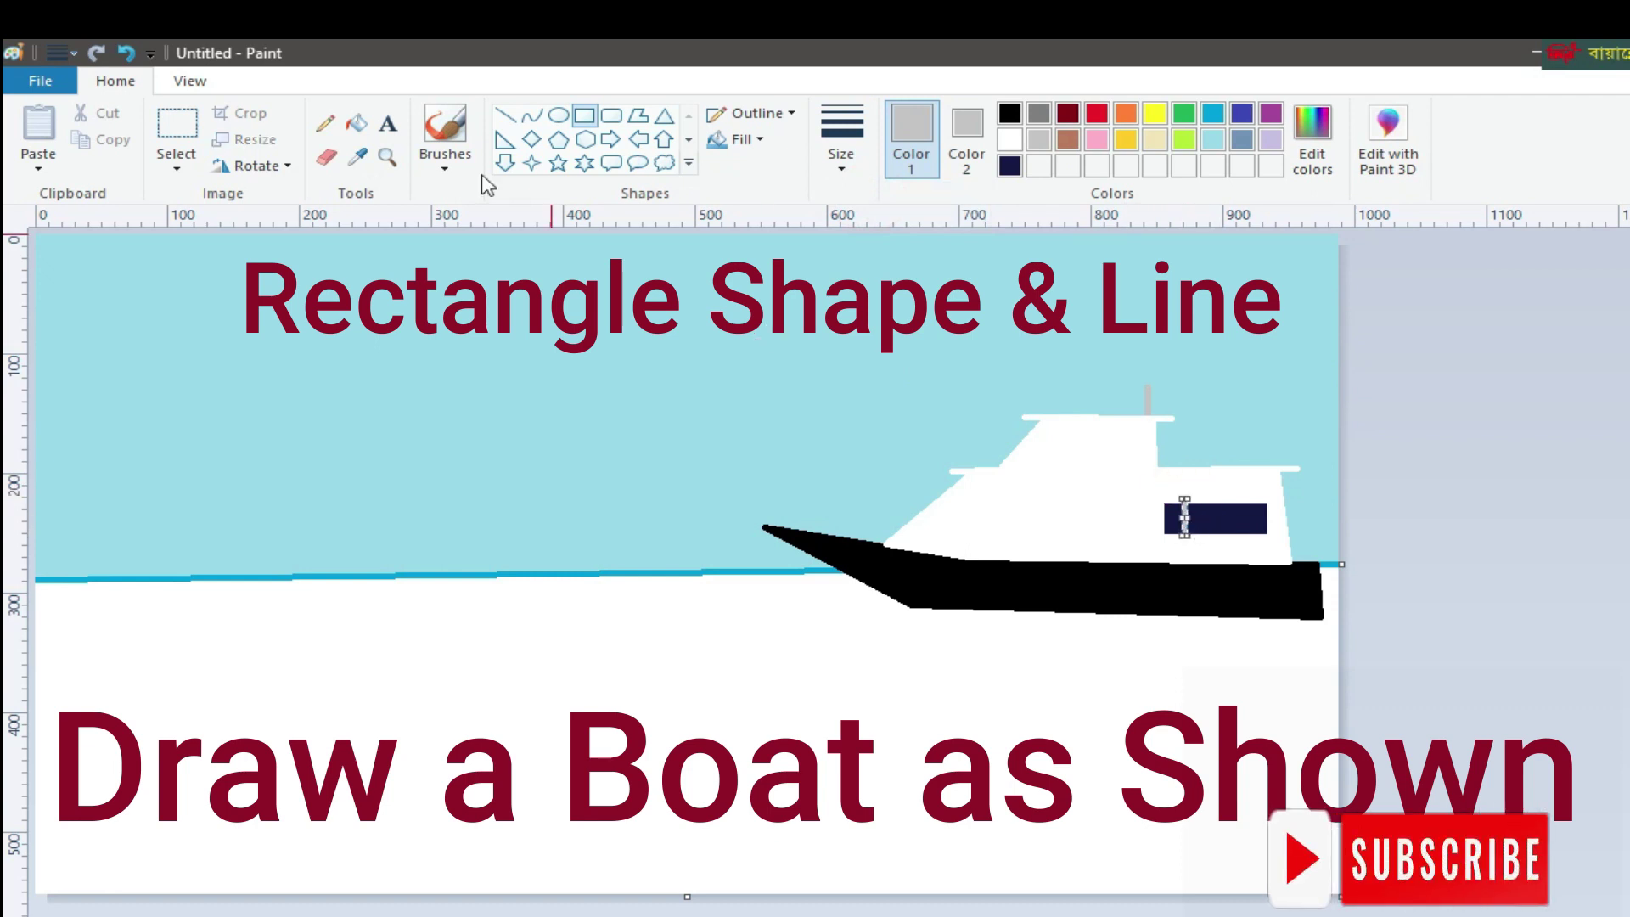
# Split the navy window into panes with several thin dividers
pyautogui.click(505, 117)
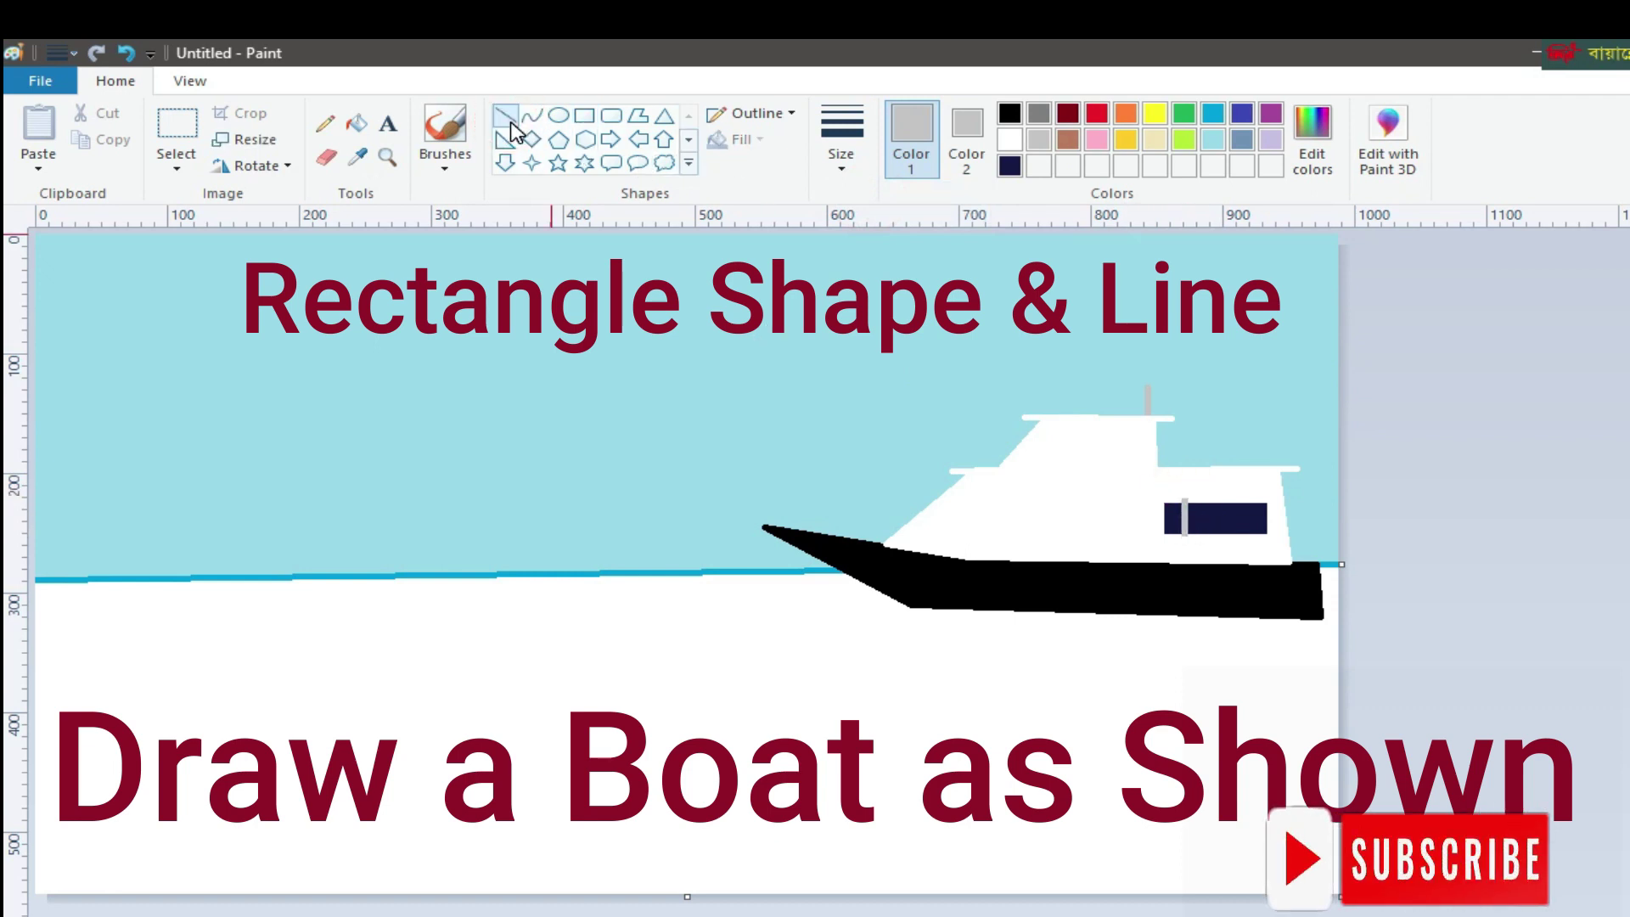
pyautogui.click(127, 54)
pyautogui.moveTo(1182, 503); pyautogui.dragTo(1183, 533)
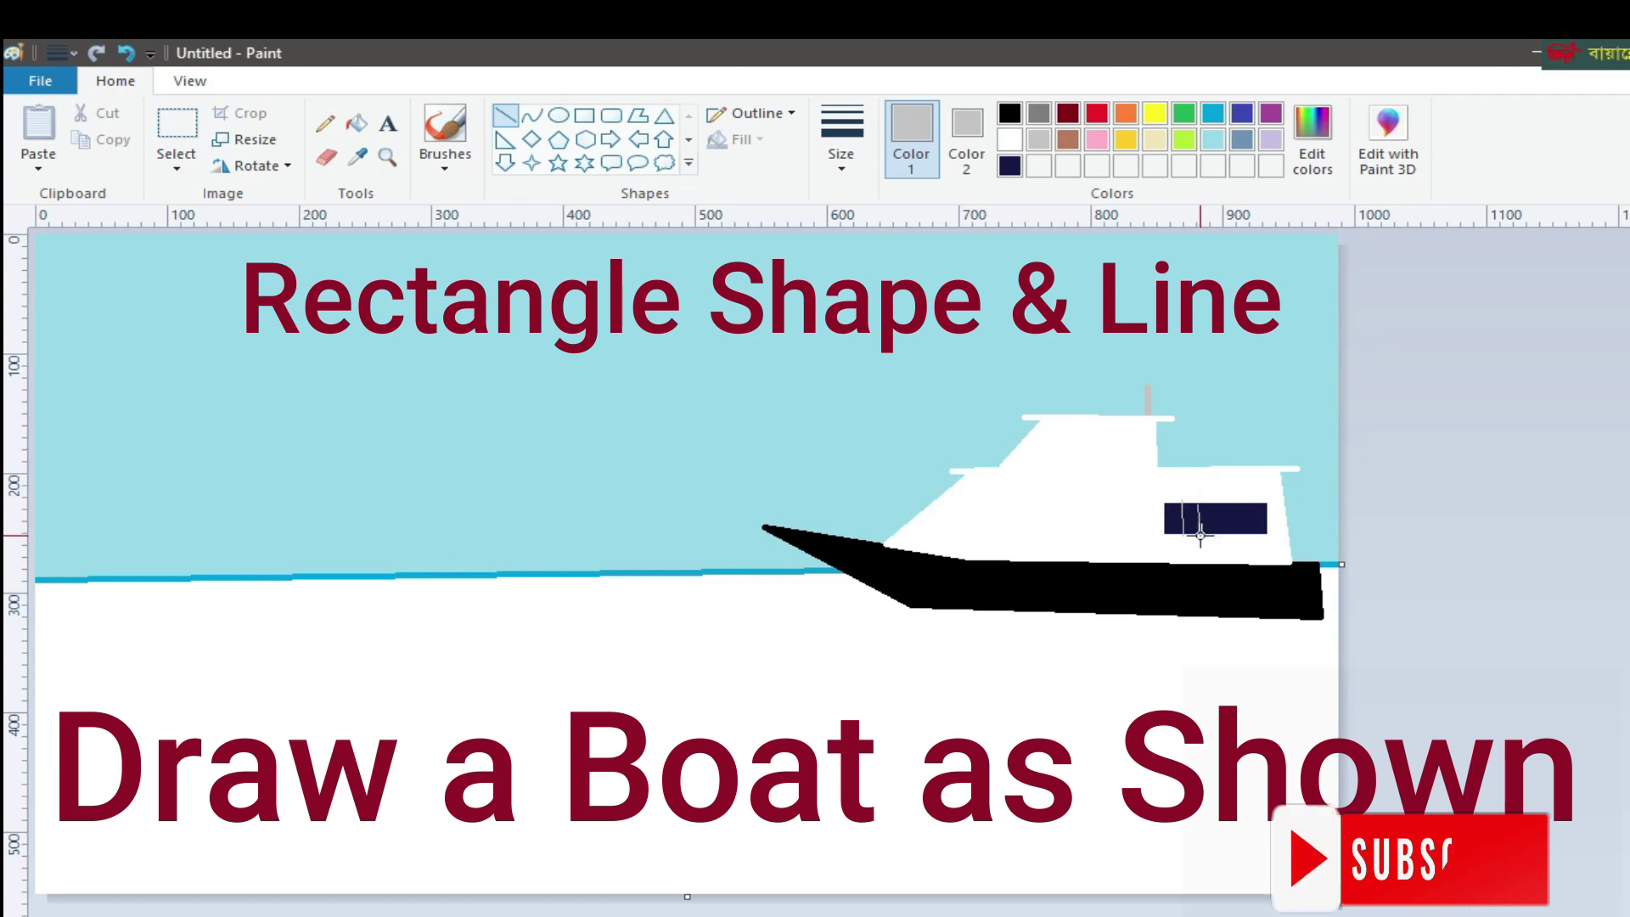
pyautogui.moveTo(1198, 504)
pyautogui.mouseDown()
pyautogui.moveTo(1201, 535)
pyautogui.moveTo(1216, 535)
pyautogui.mouseUp()
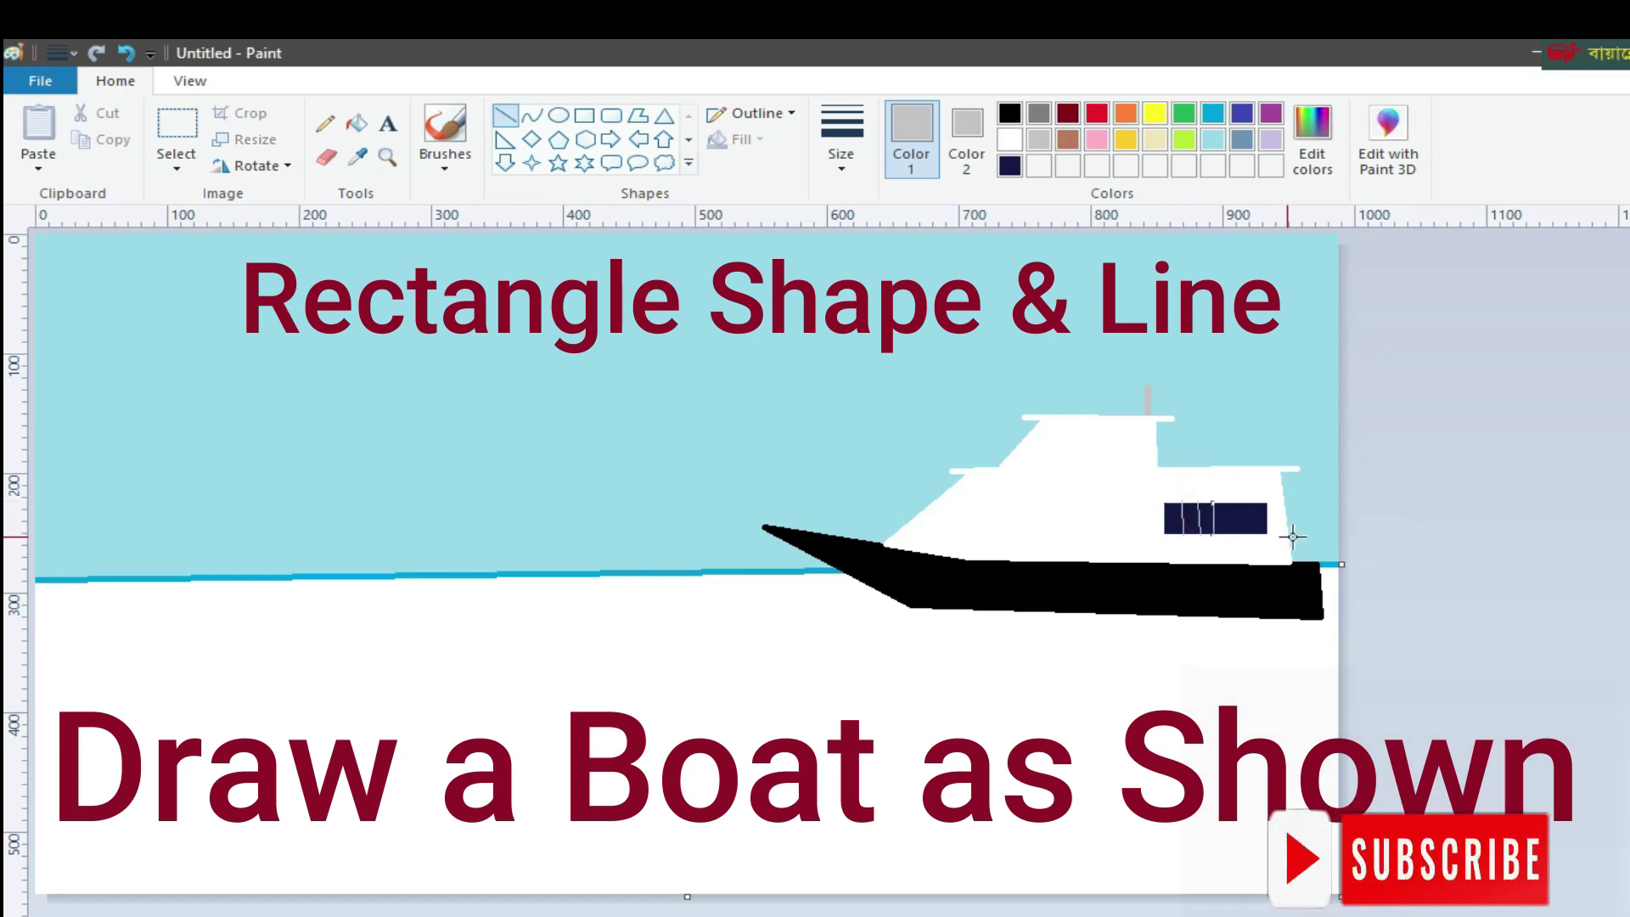
pyautogui.click(1405, 535)
pyautogui.click(1239, 505)
pyautogui.moveTo(1240, 506)
pyautogui.mouseDown()
pyautogui.moveTo(1242, 534)
pyautogui.moveTo(1258, 518)
pyautogui.mouseUp()
pyautogui.click(1423, 527)
pyautogui.click(1445, 528)
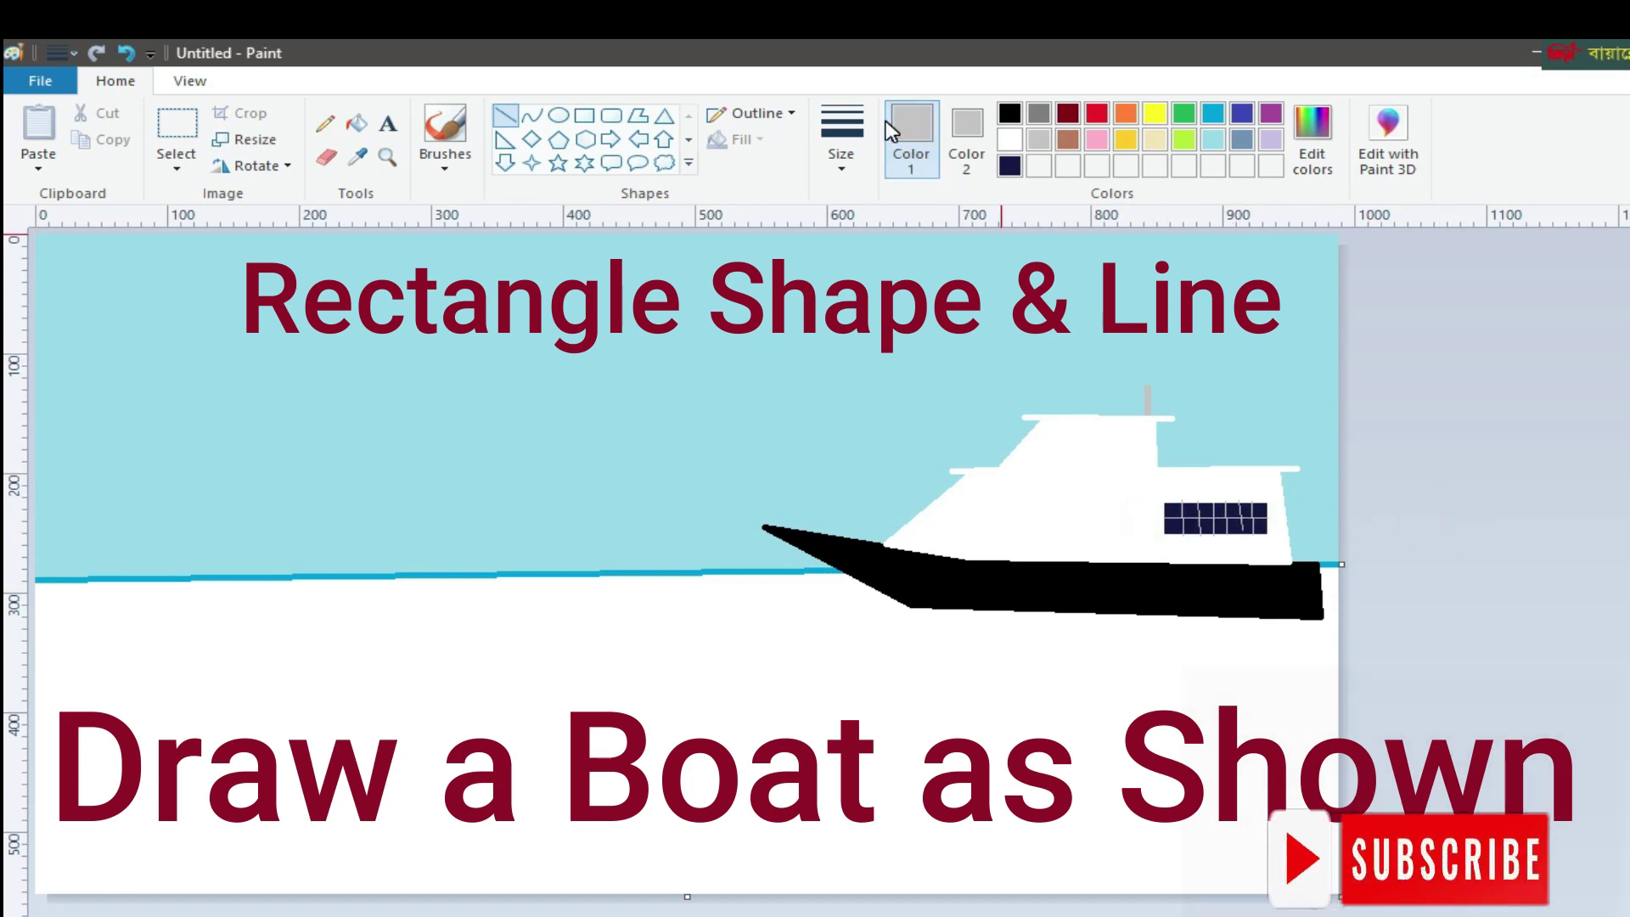
# Trim the window's bottom edge with a thicker white line
pyautogui.click(1009, 143)
pyautogui.click(840, 135)
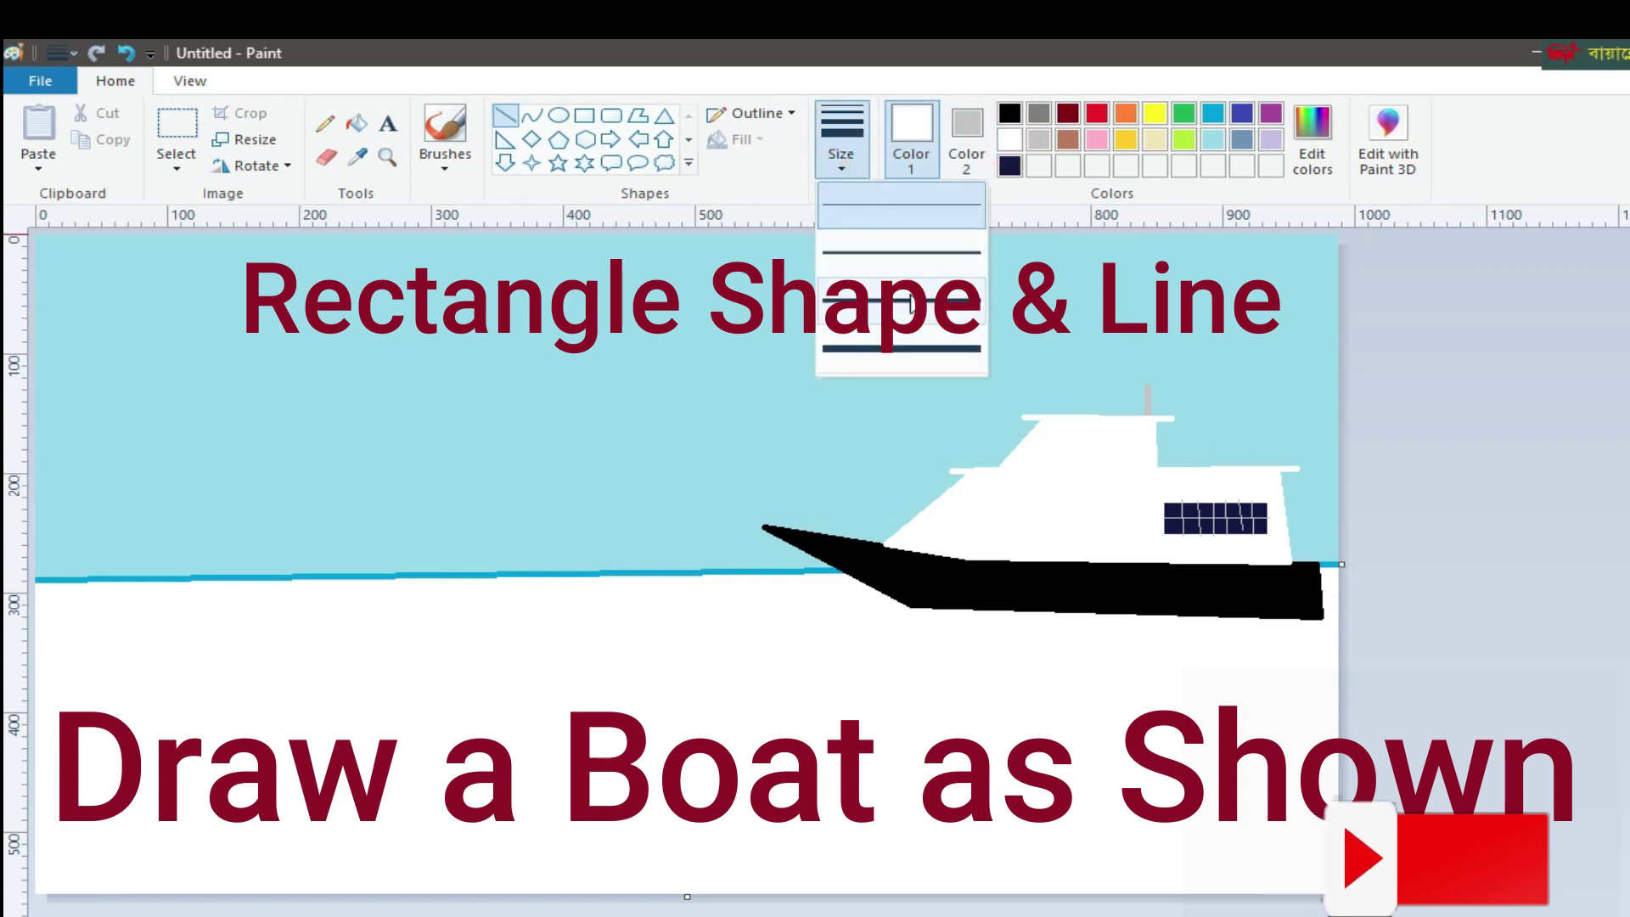
pyautogui.click(905, 348)
pyautogui.moveTo(1157, 502); pyautogui.dragTo(1283, 499)
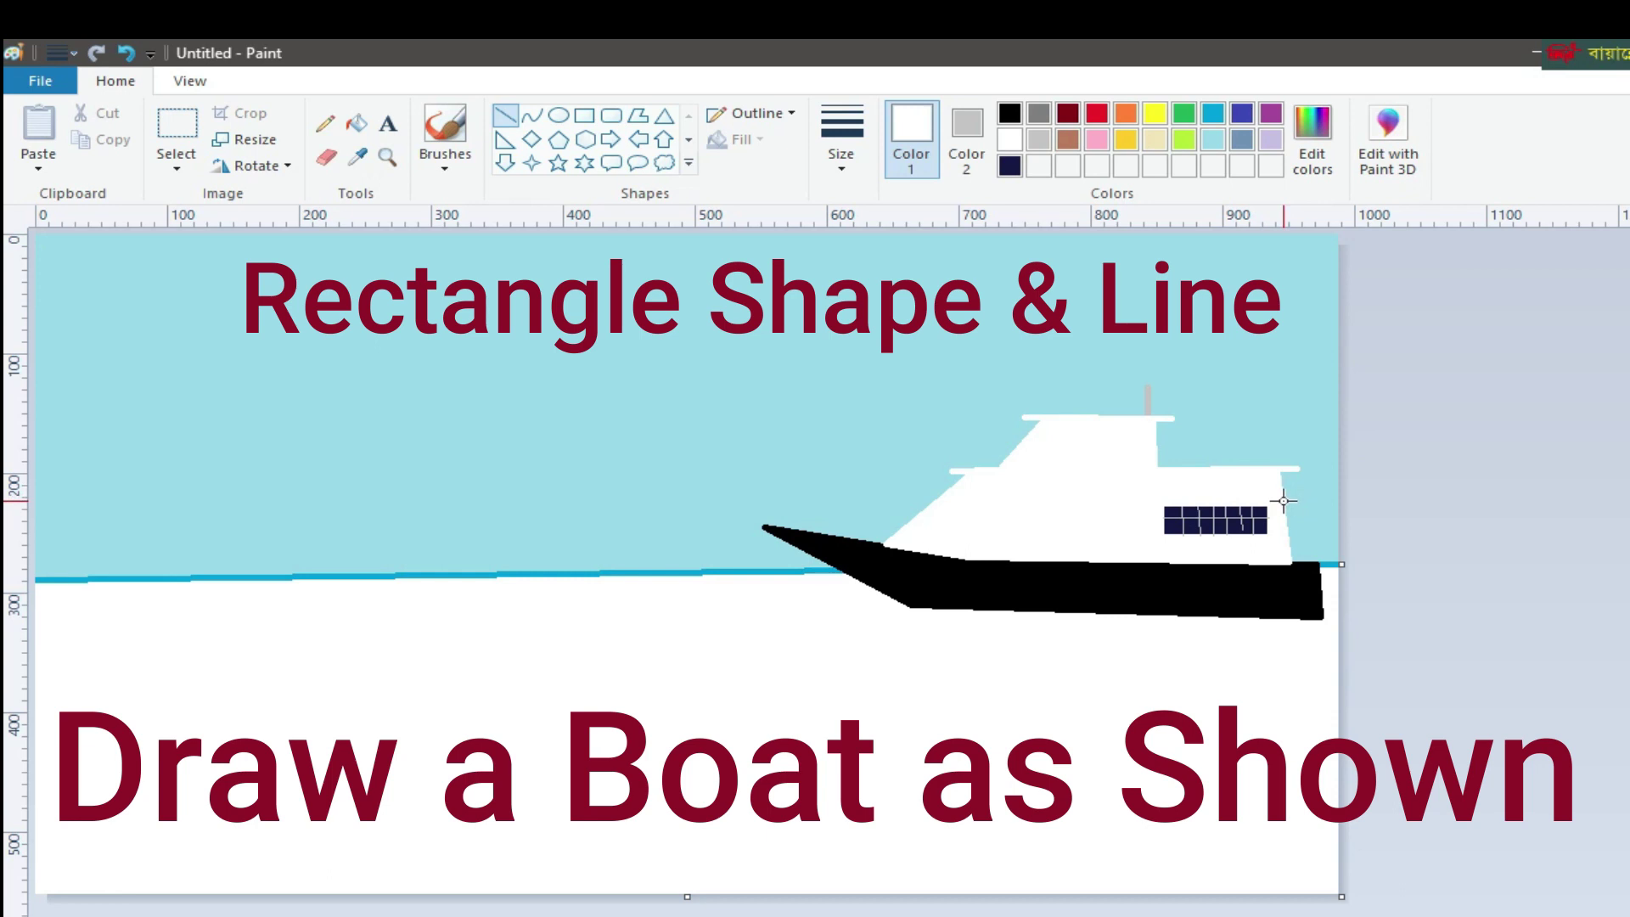
pyautogui.hotkey('ctrl', 'z')
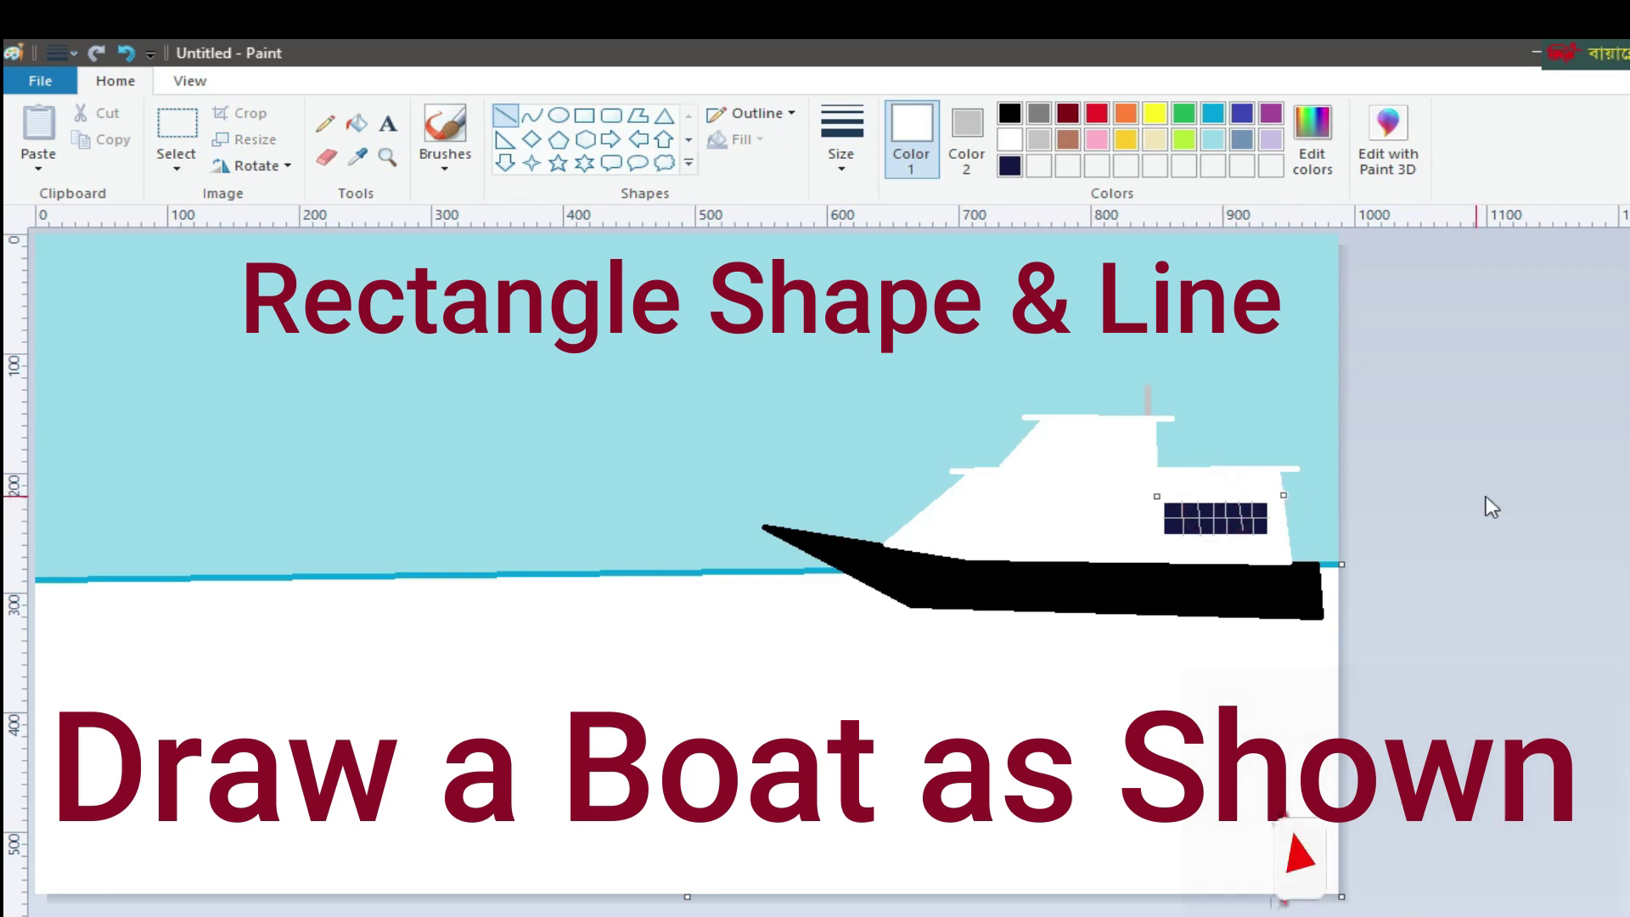
pyautogui.moveTo(1170, 538); pyautogui.dragTo(1273, 541)
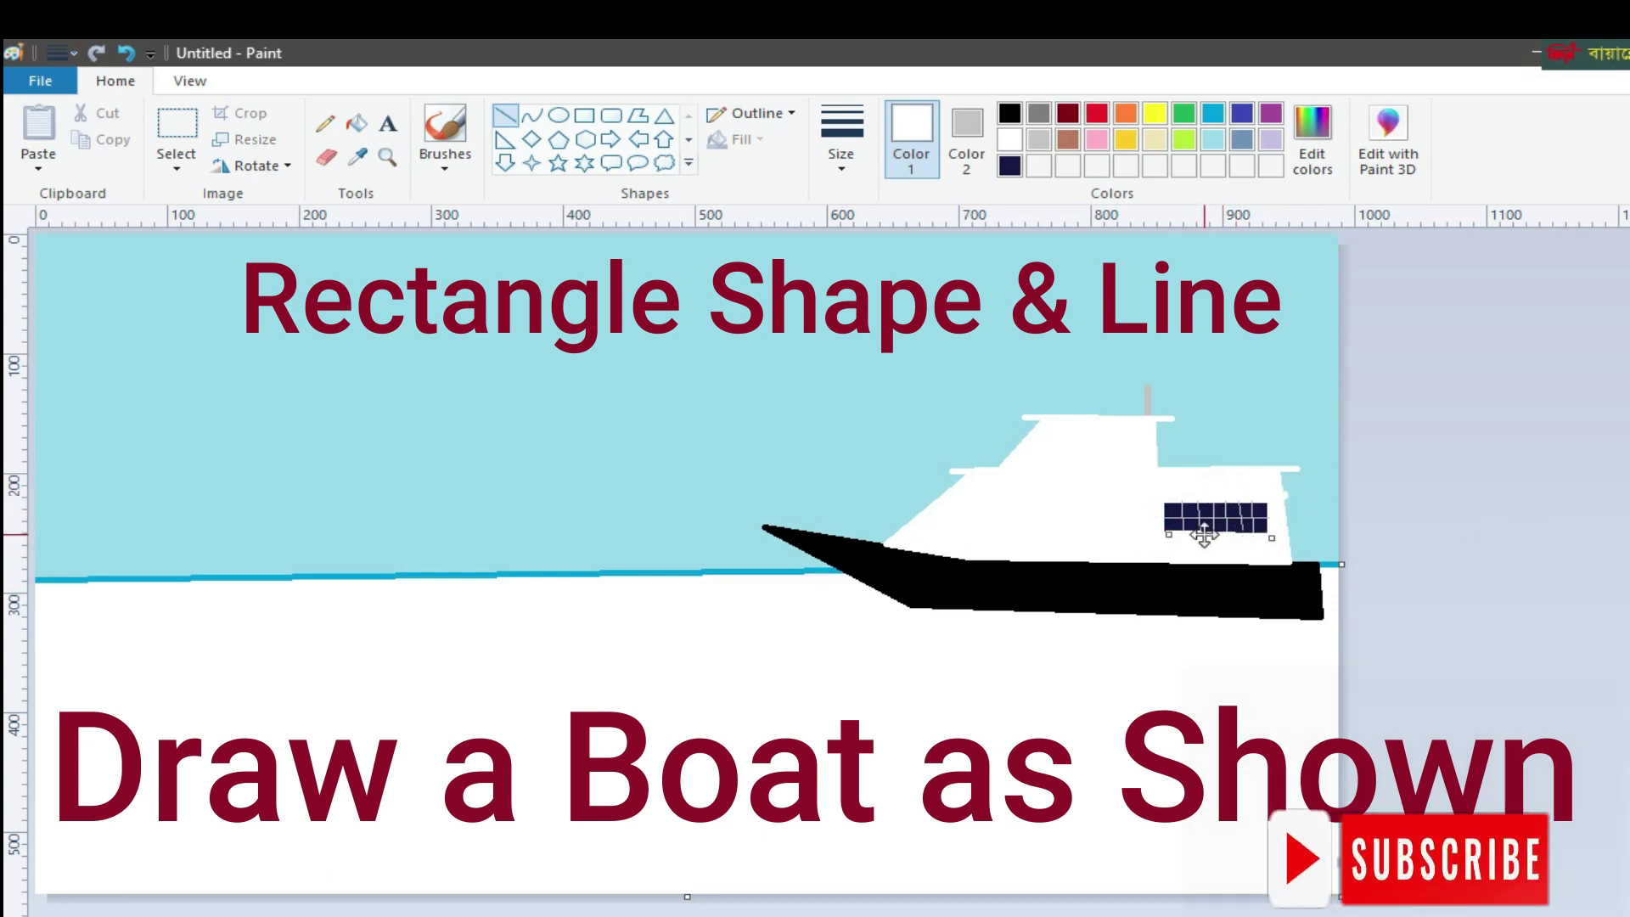
pyautogui.click(1429, 512)
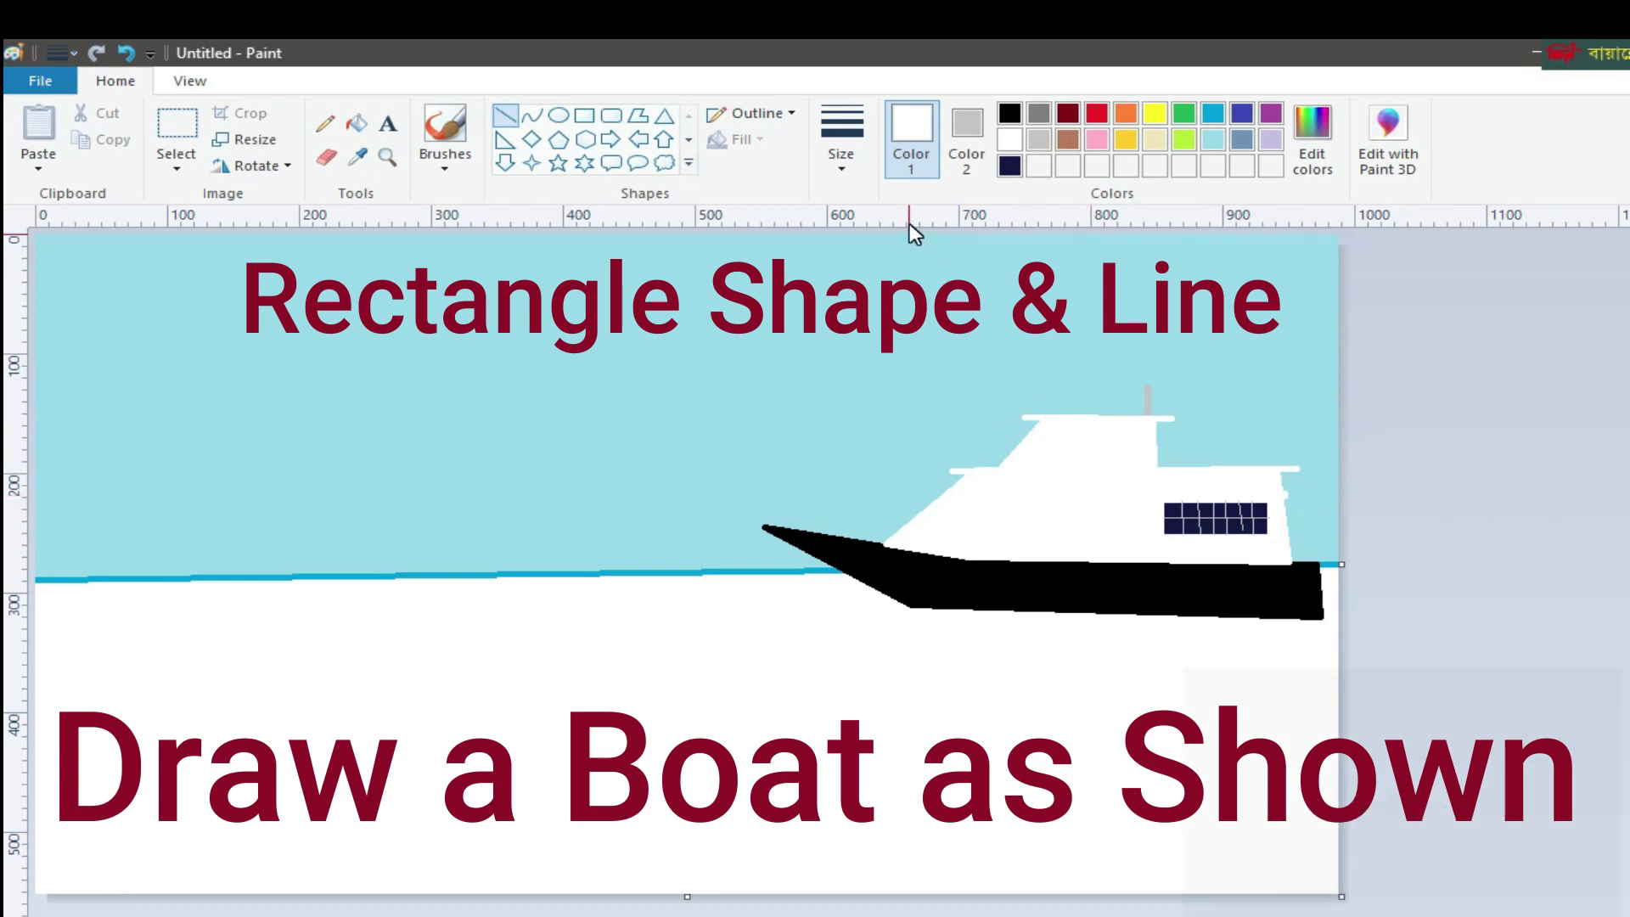
pyautogui.click(1215, 140)
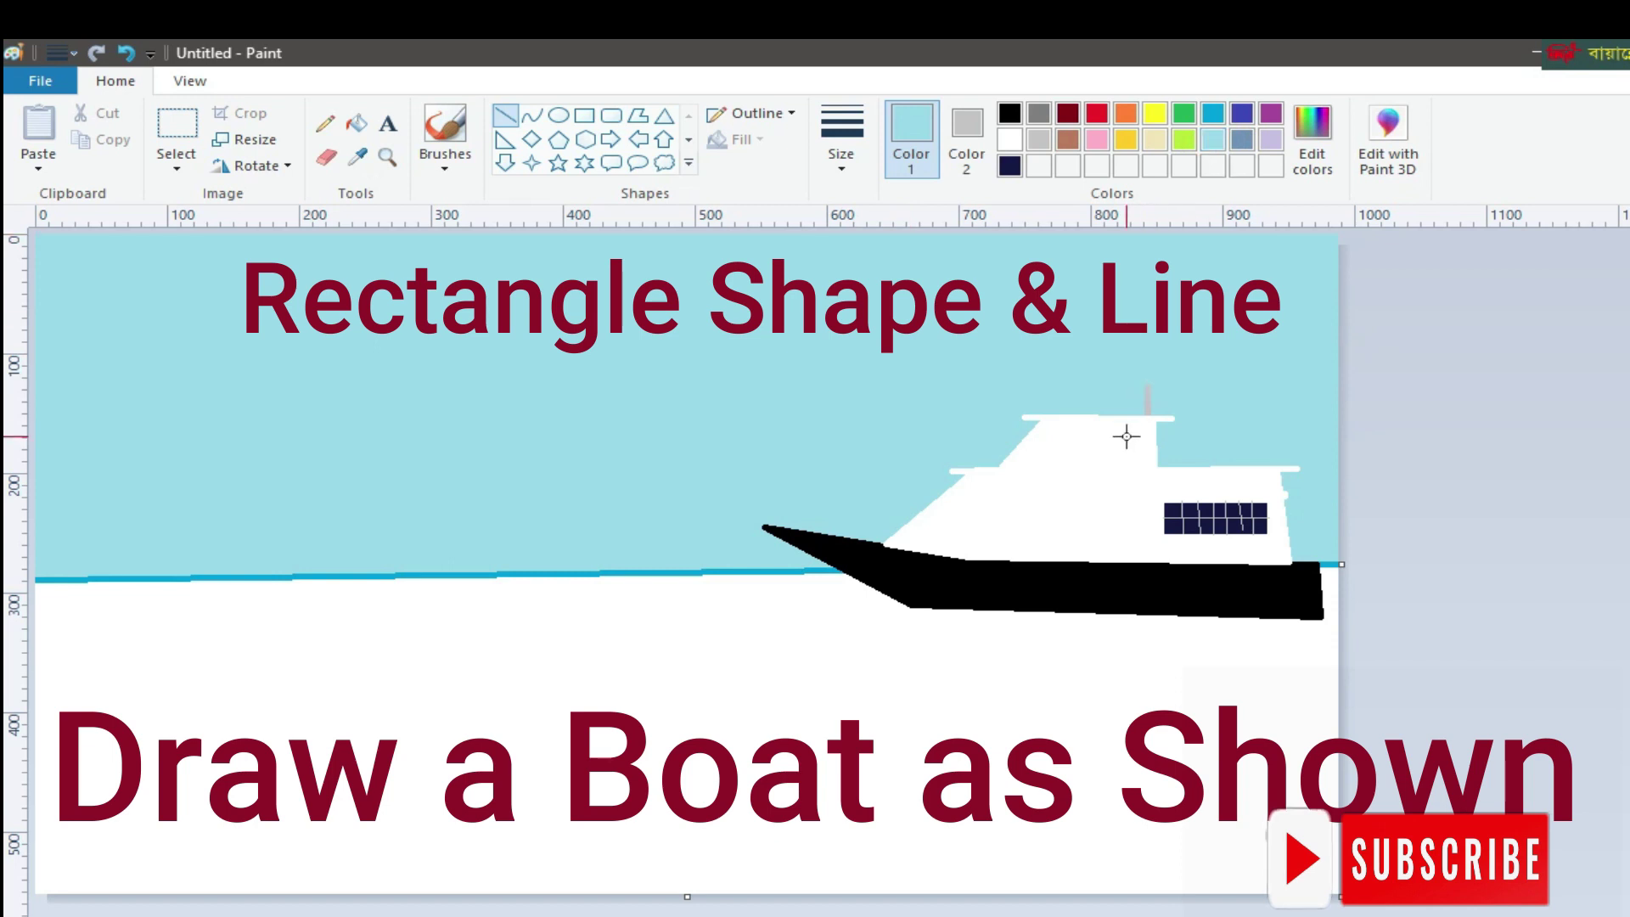
# Draw a tall light blue door rectangle with teal outline, stretched down to the hull
pyautogui.click(584, 116)
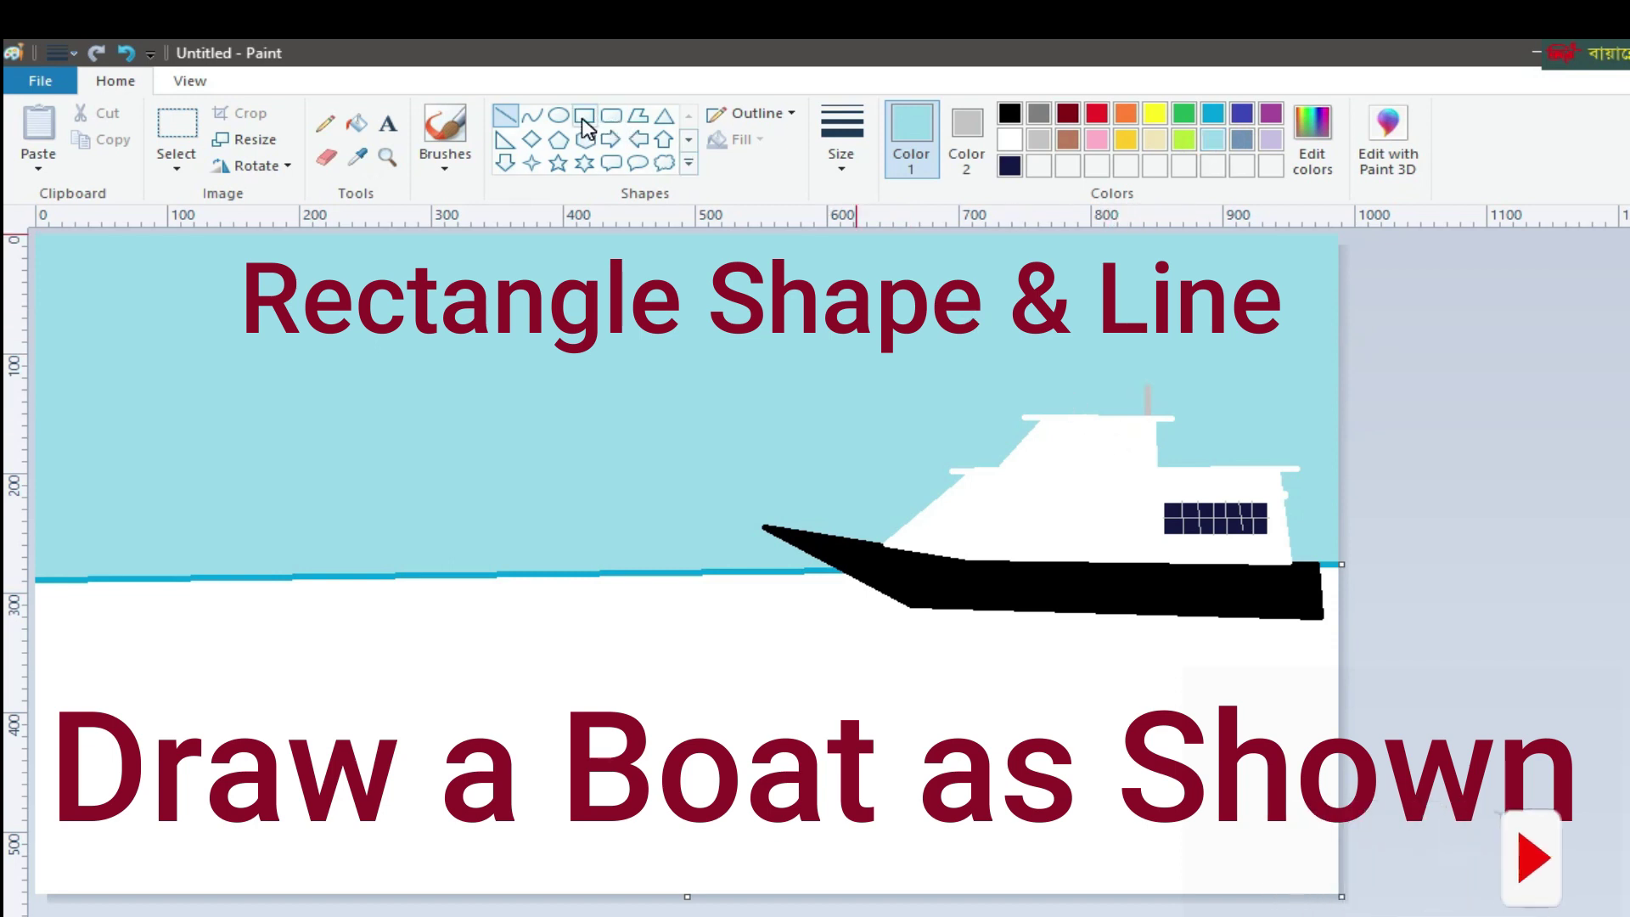
pyautogui.click(838, 166)
pyautogui.click(864, 255)
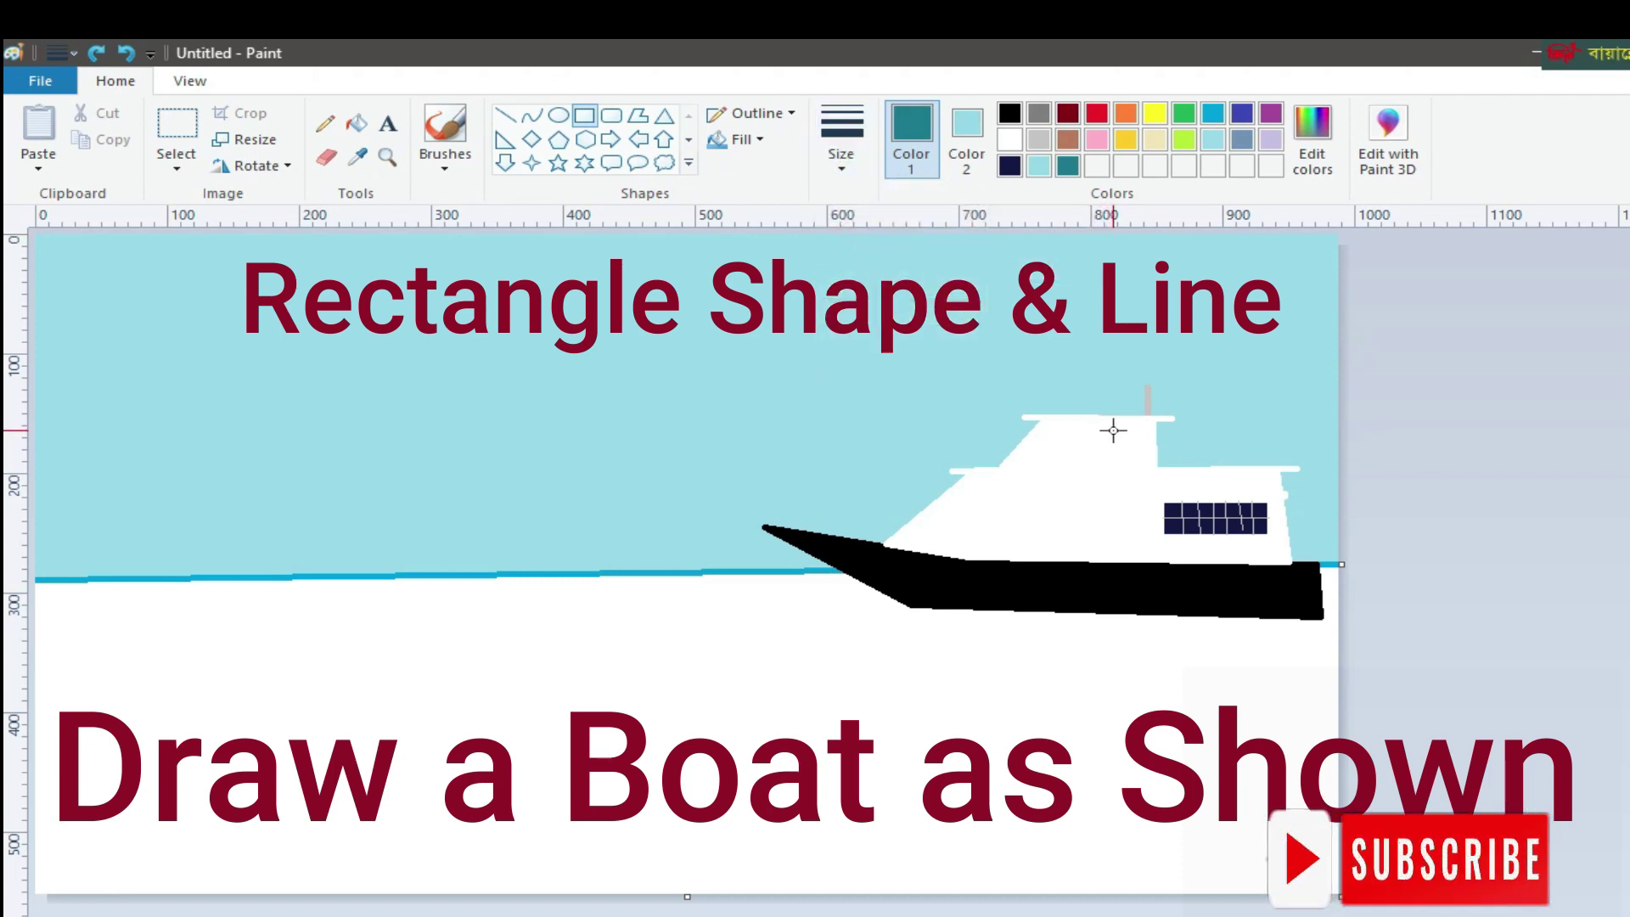
pyautogui.moveTo(1108, 427); pyautogui.dragTo(1147, 563)
pyautogui.moveTo(1122, 418); pyautogui.dragTo(1106, 417)
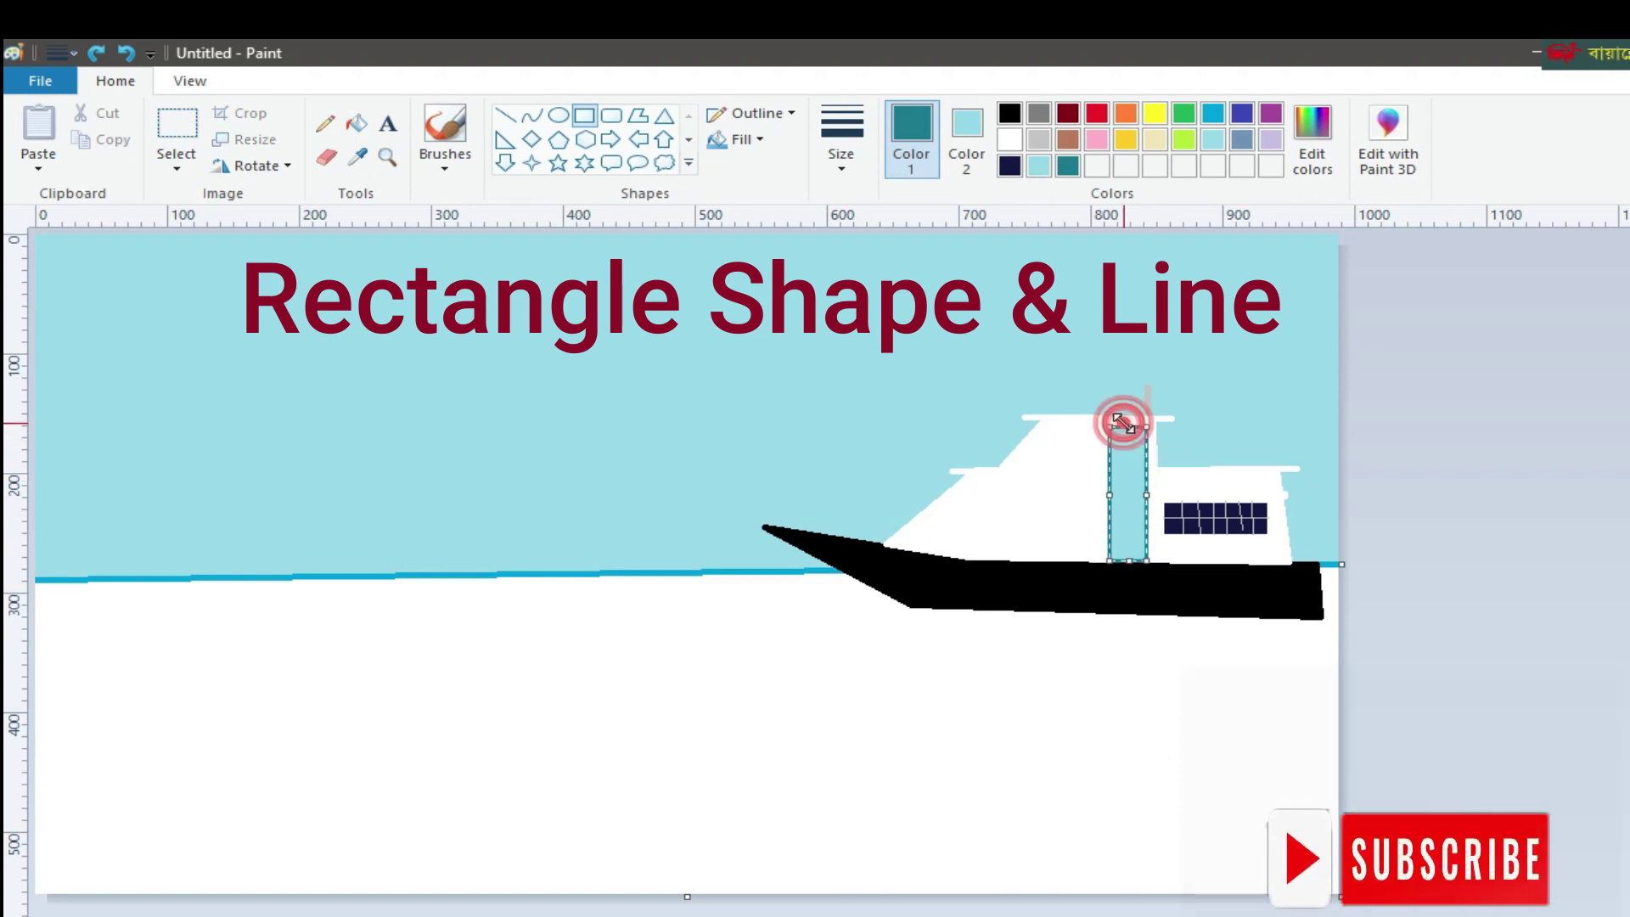
pyautogui.moveTo(1113, 493); pyautogui.dragTo(1107, 496)
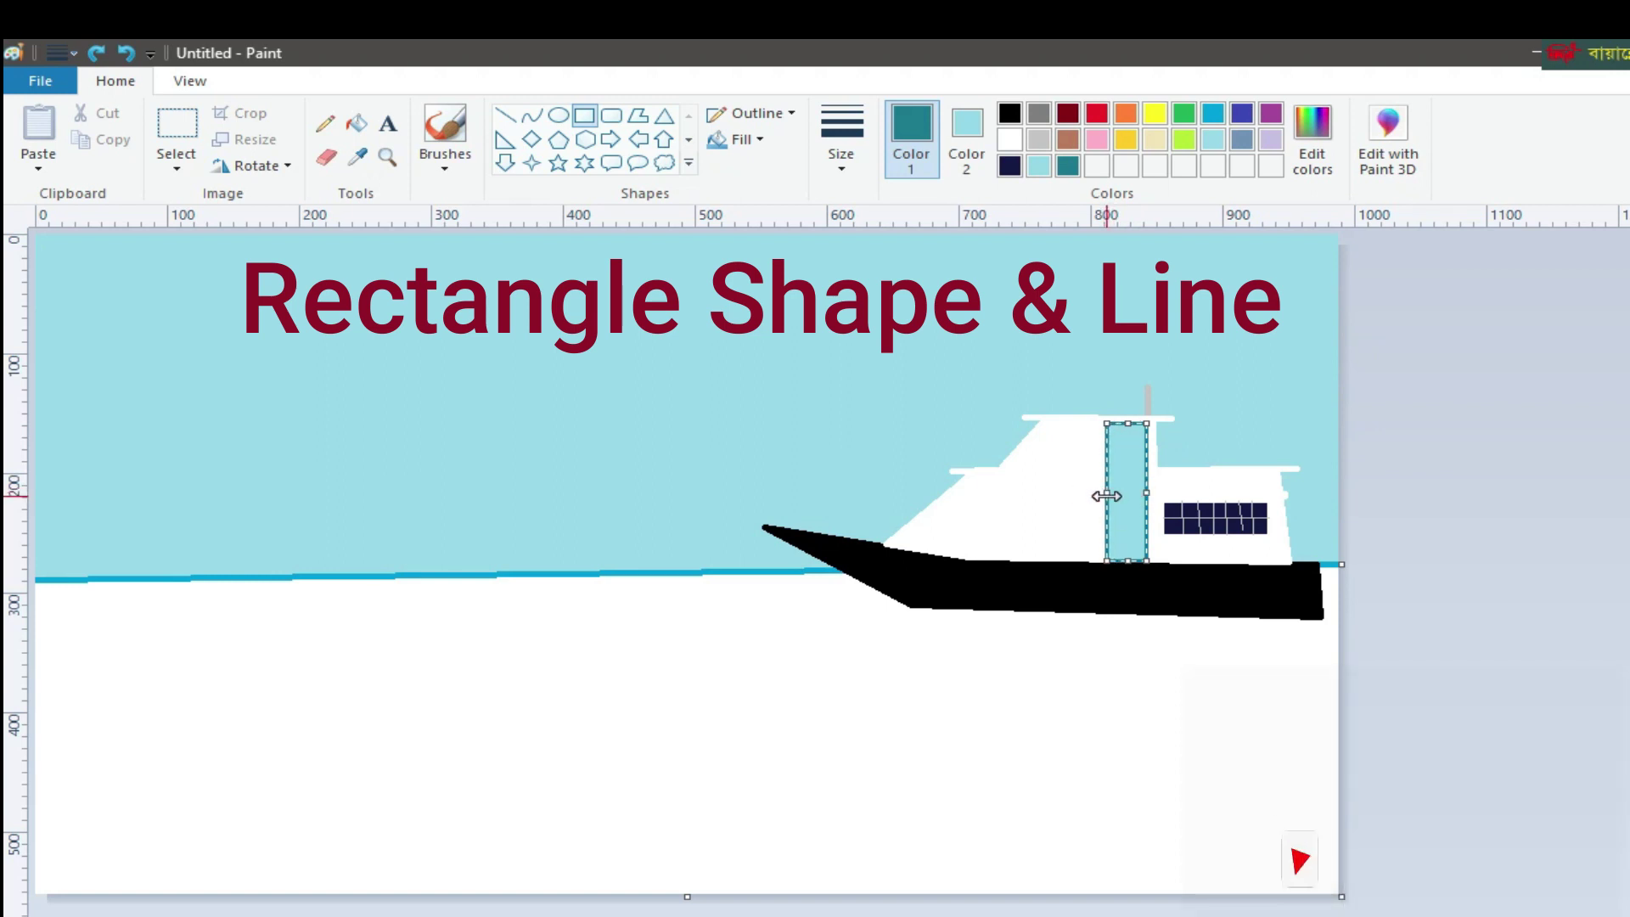
pyautogui.click(1420, 507)
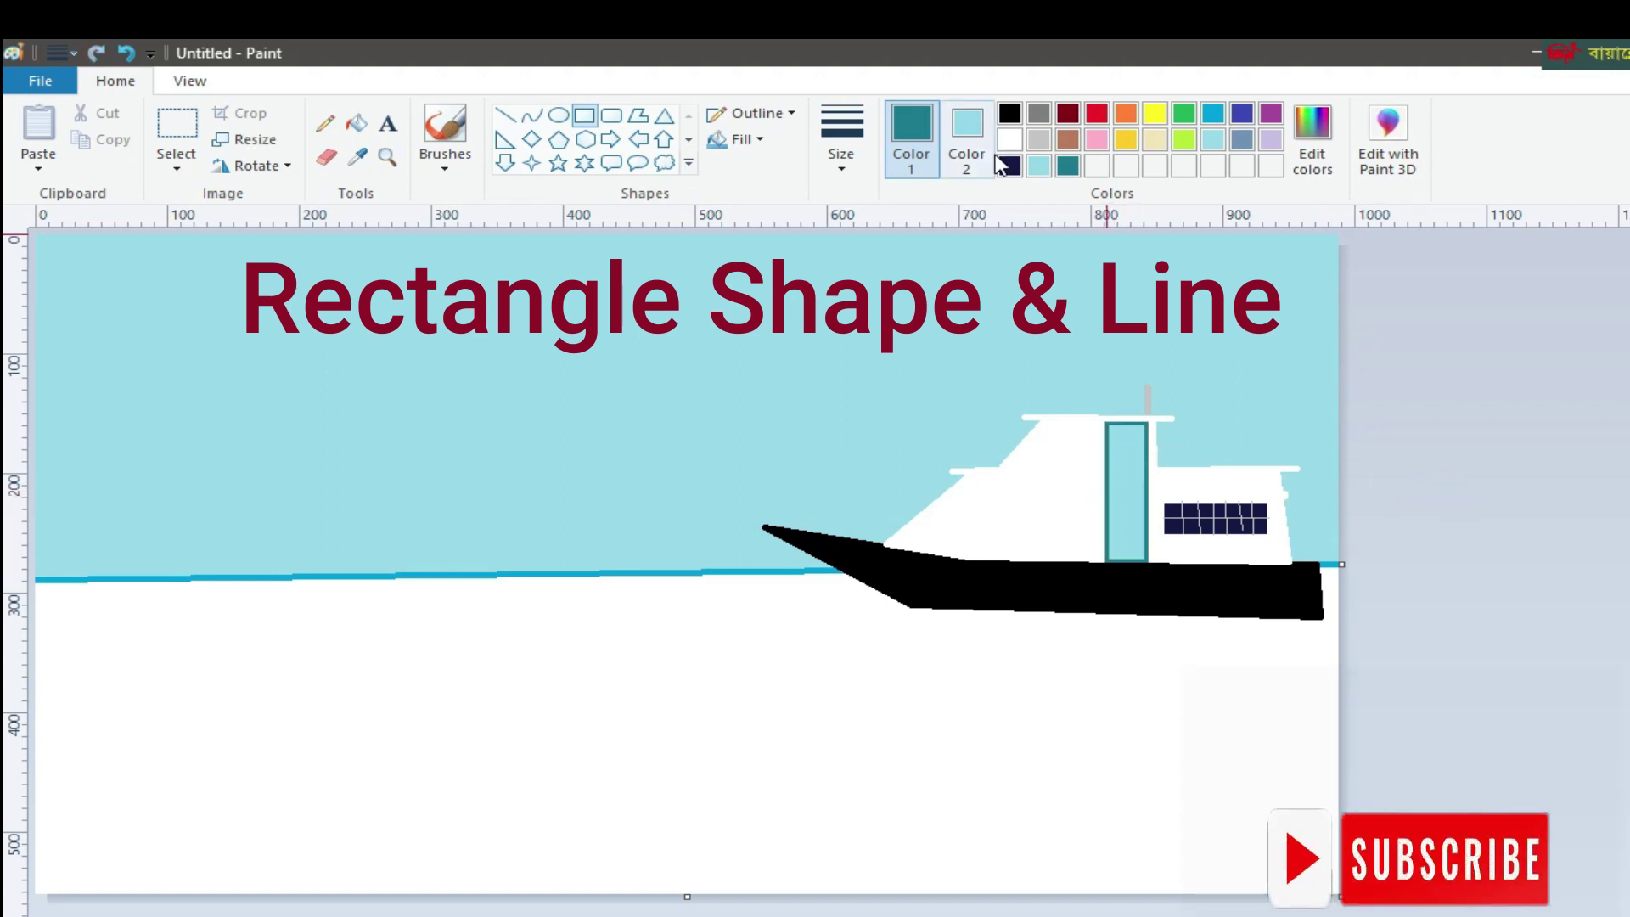
pyautogui.click(1038, 139)
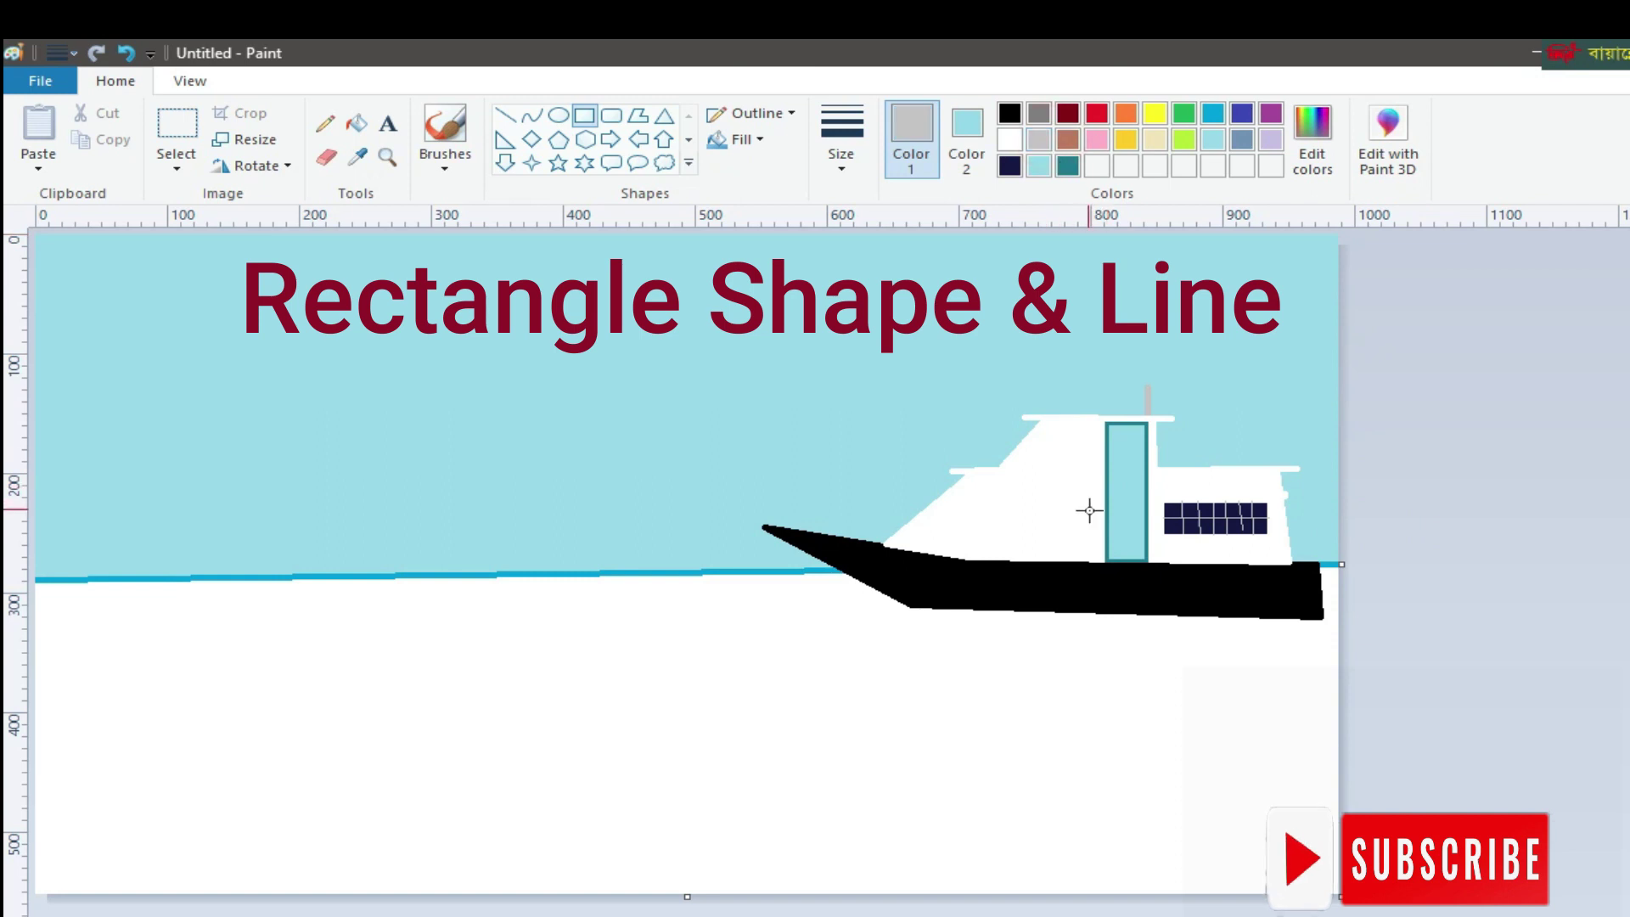
pyautogui.click(966, 136)
# Draw a light gray filled bar across the door
pyautogui.click(1039, 140)
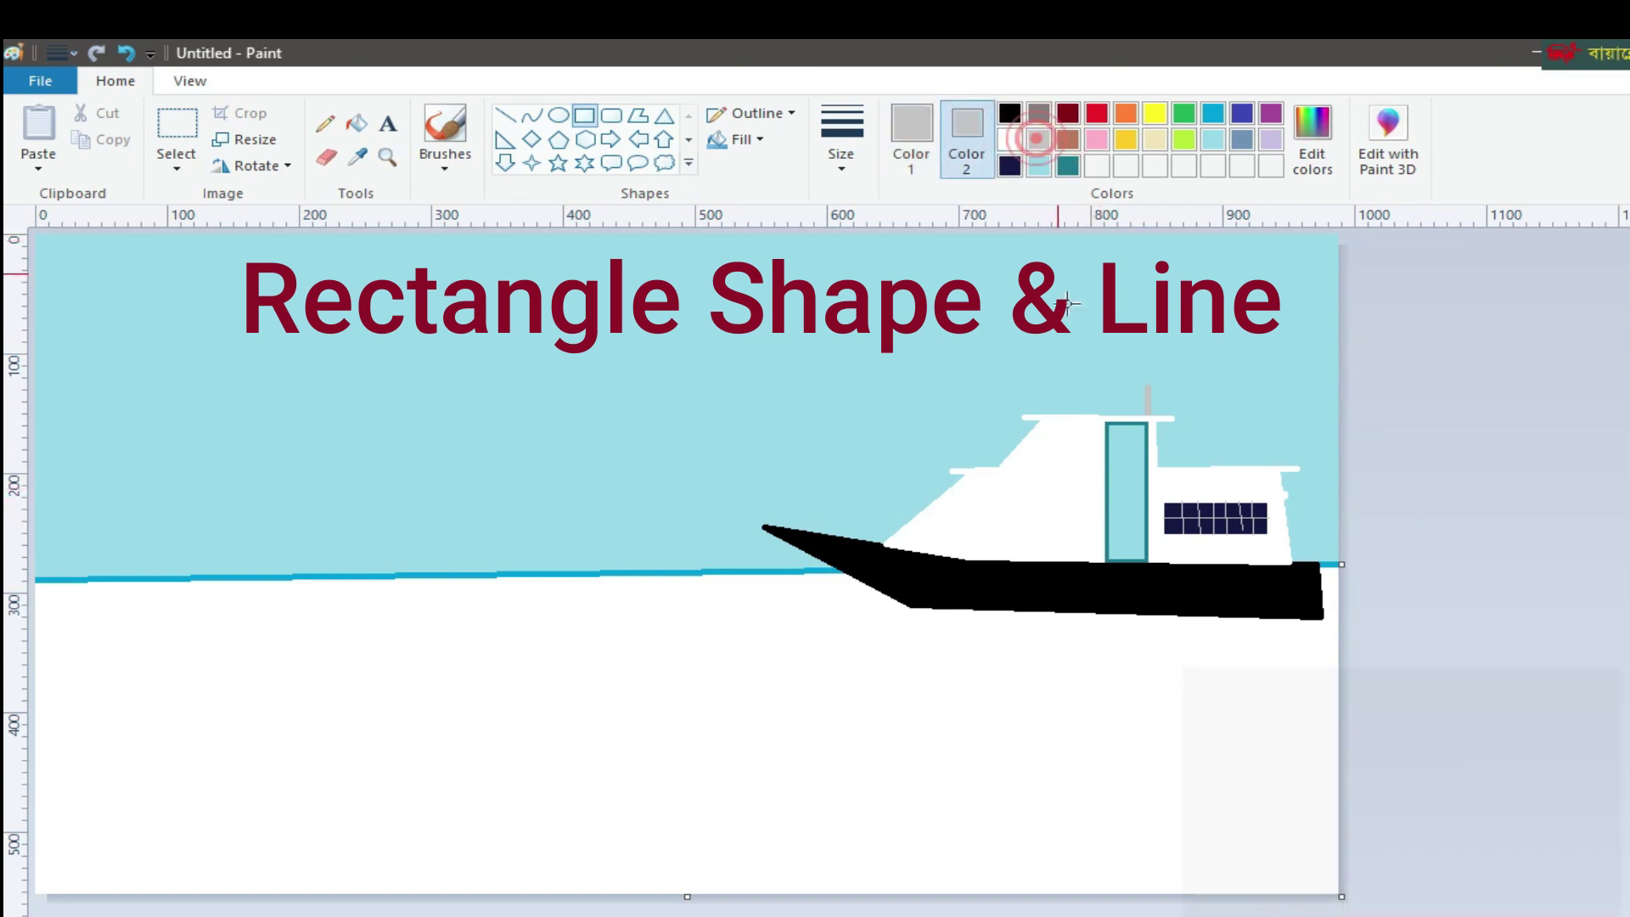
pyautogui.moveTo(1094, 507); pyautogui.dragTo(1159, 530)
pyautogui.click(1517, 559)
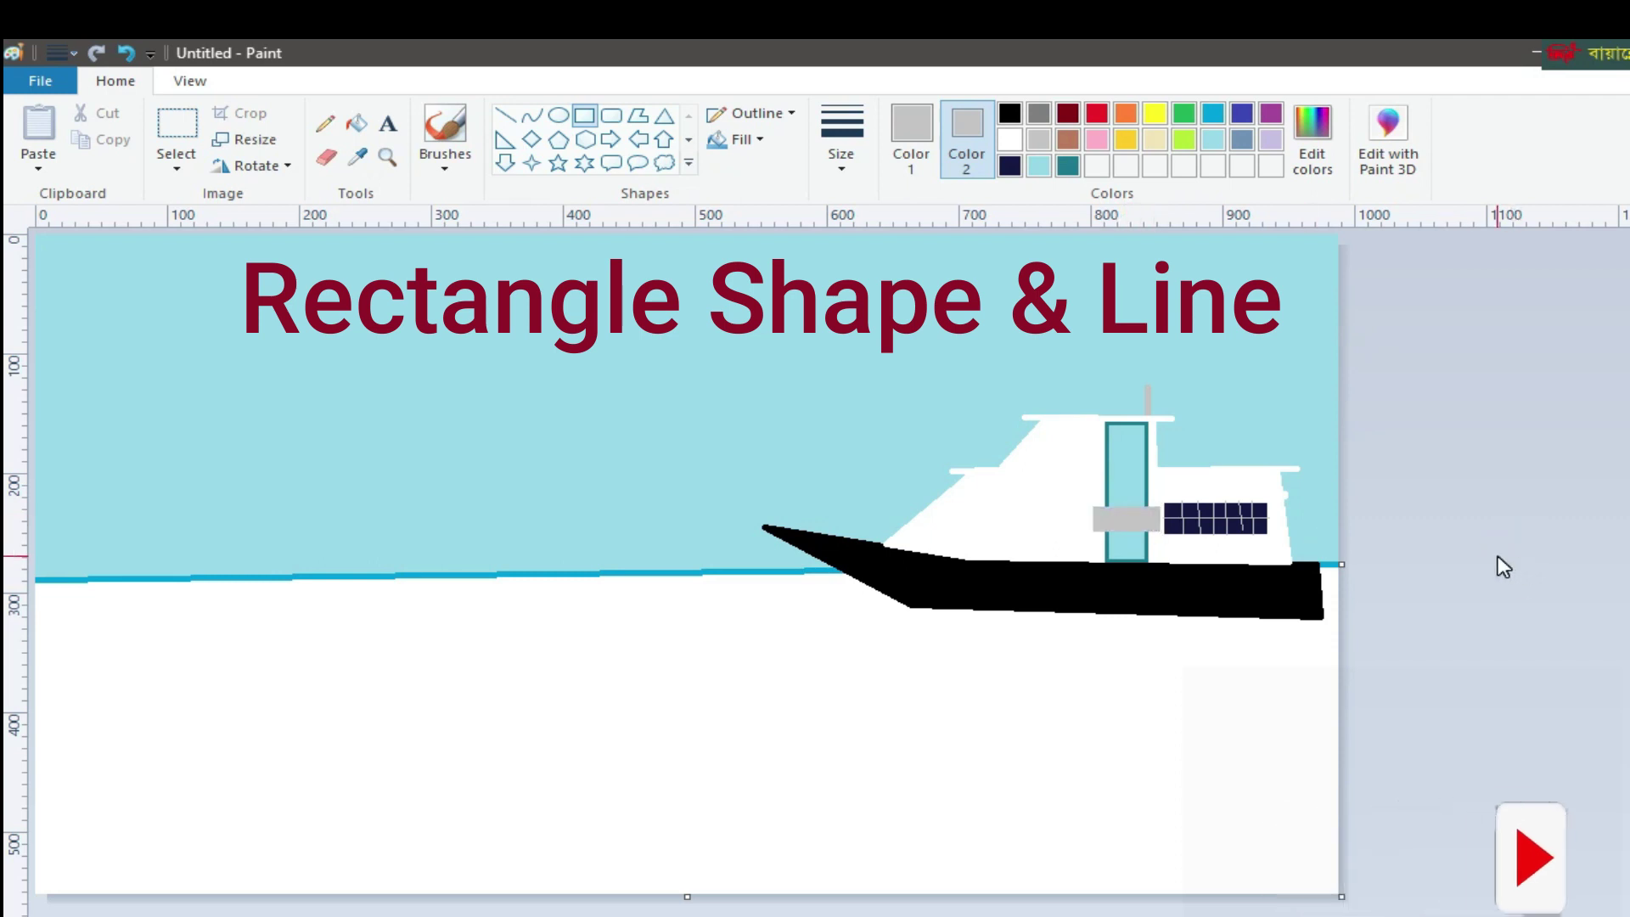
# Draw a red filled circle left of the gray bar
pyautogui.click(1009, 166)
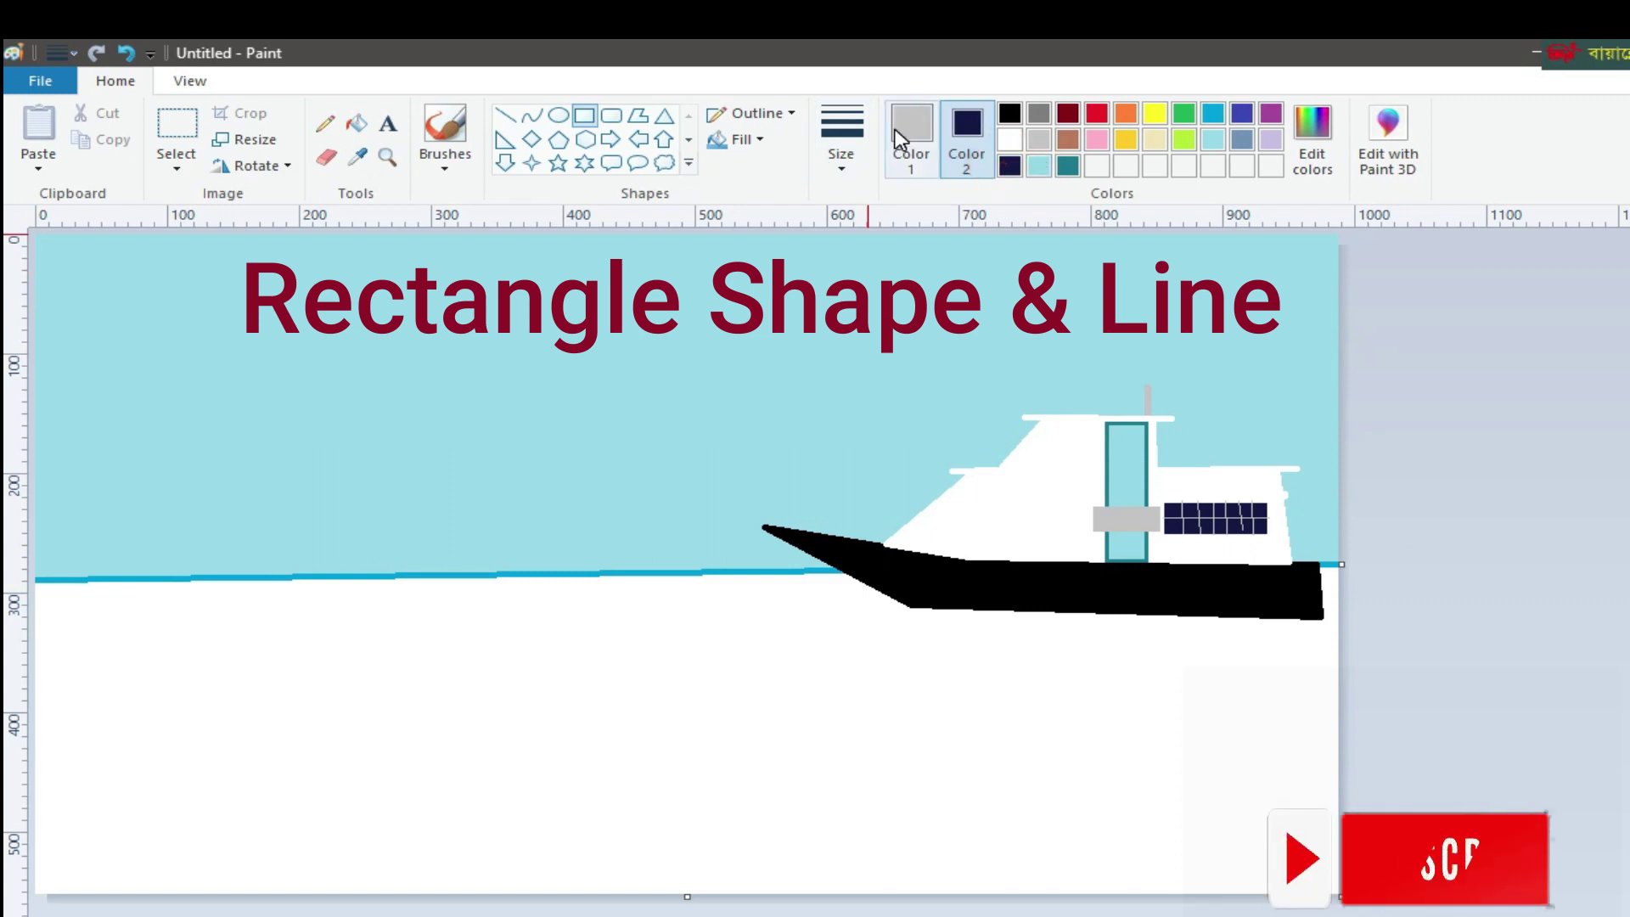
pyautogui.click(898, 139)
pyautogui.click(1096, 113)
pyautogui.click(966, 136)
pyautogui.click(1096, 113)
pyautogui.click(558, 115)
pyautogui.moveTo(1056, 508); pyautogui.dragTo(1087, 529)
pyautogui.click(1512, 578)
# Mark the red circle with a white horizontal and vertical cross
pyautogui.click(506, 115)
pyautogui.click(967, 135)
pyautogui.click(1010, 140)
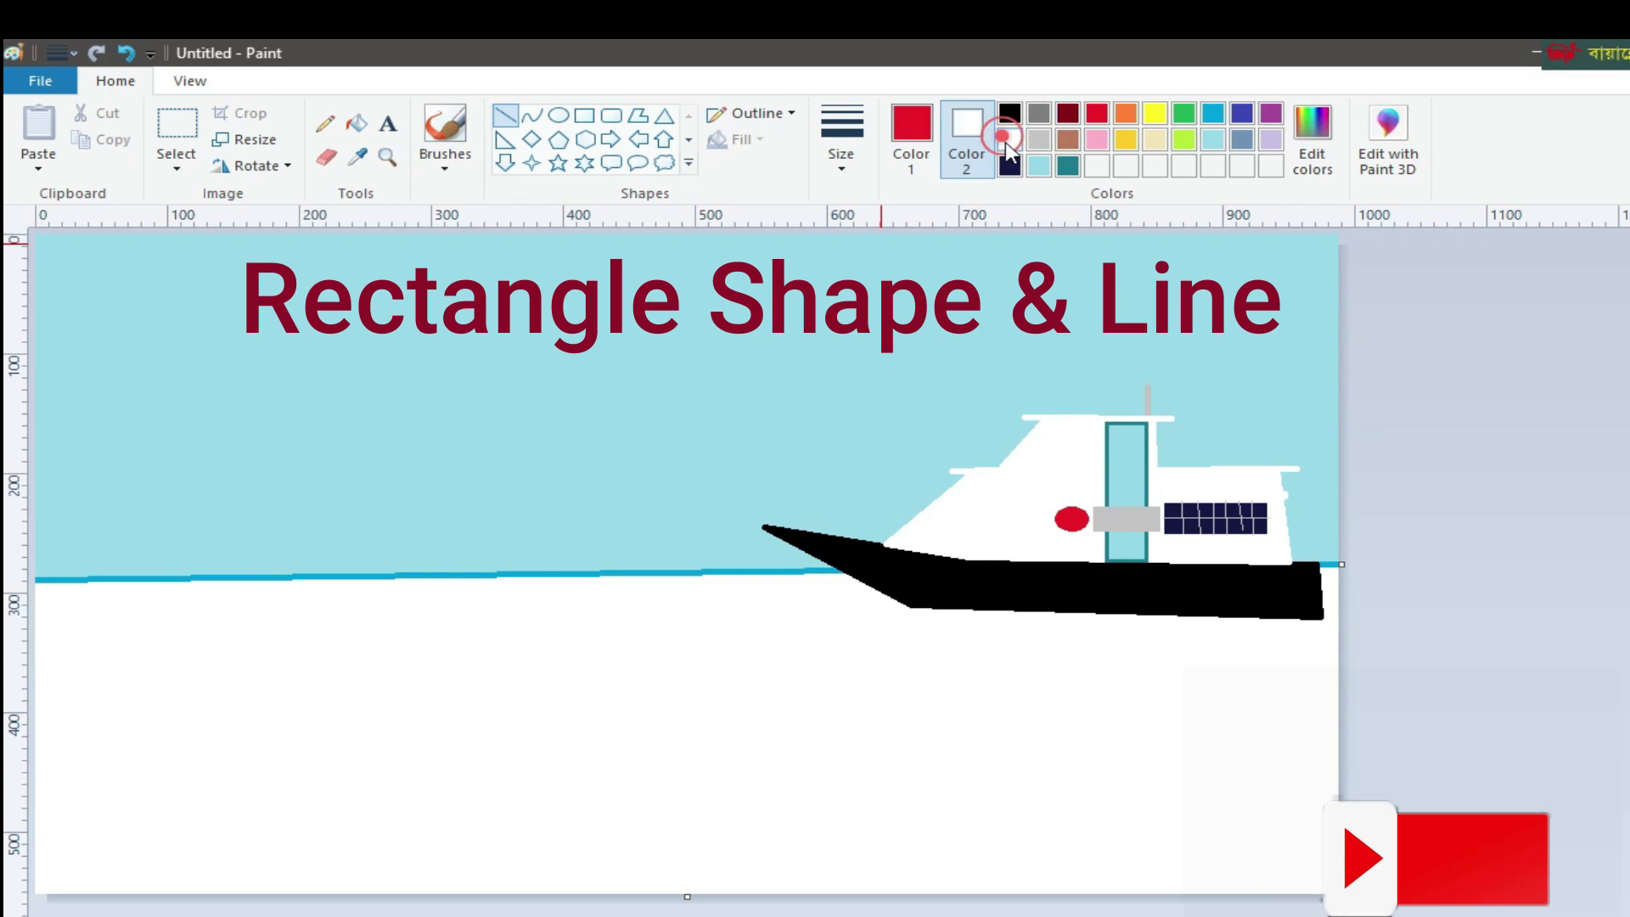
pyautogui.click(911, 127)
pyautogui.click(1009, 140)
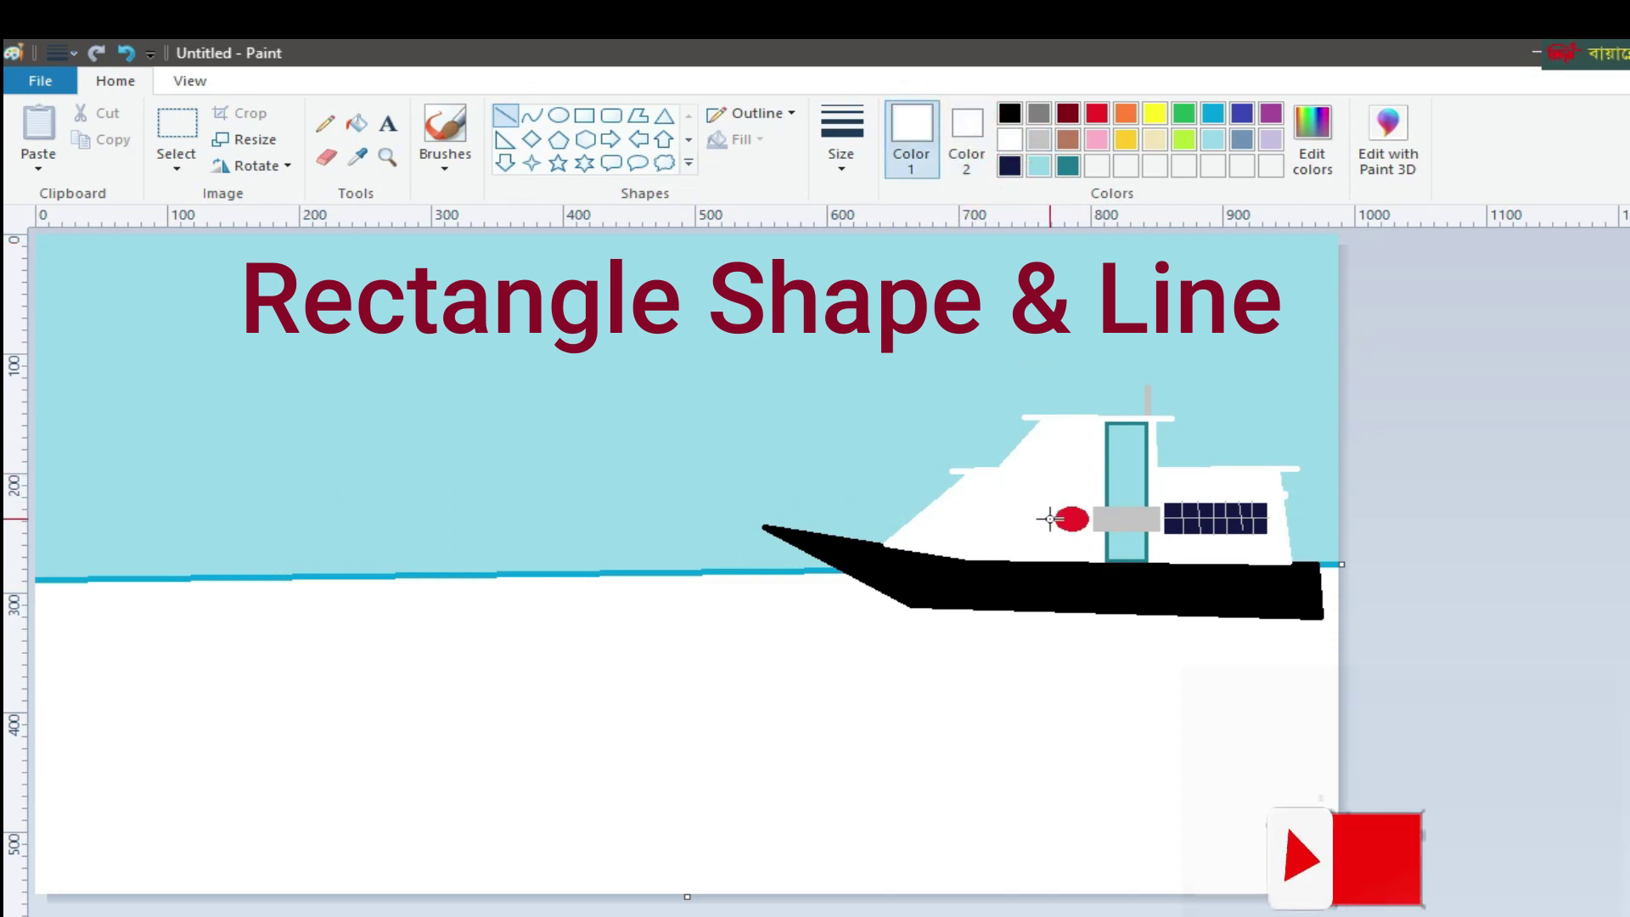
pyautogui.moveTo(1056, 518); pyautogui.dragTo(1090, 518)
pyautogui.click(1460, 553)
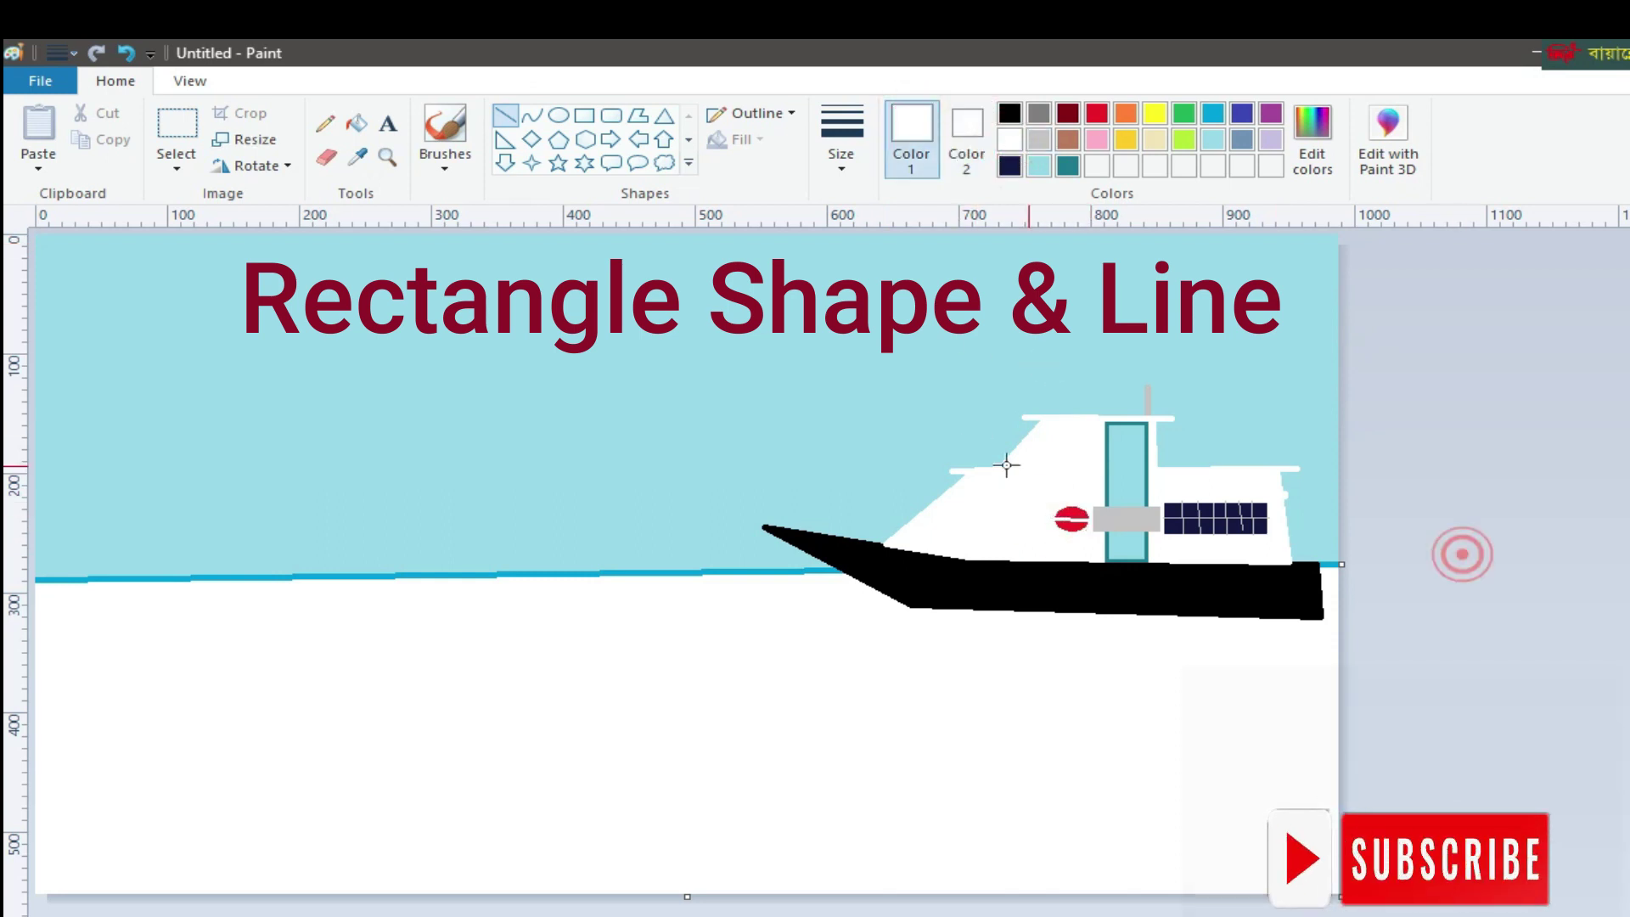
pyautogui.moveTo(1072, 507); pyautogui.dragTo(1073, 533)
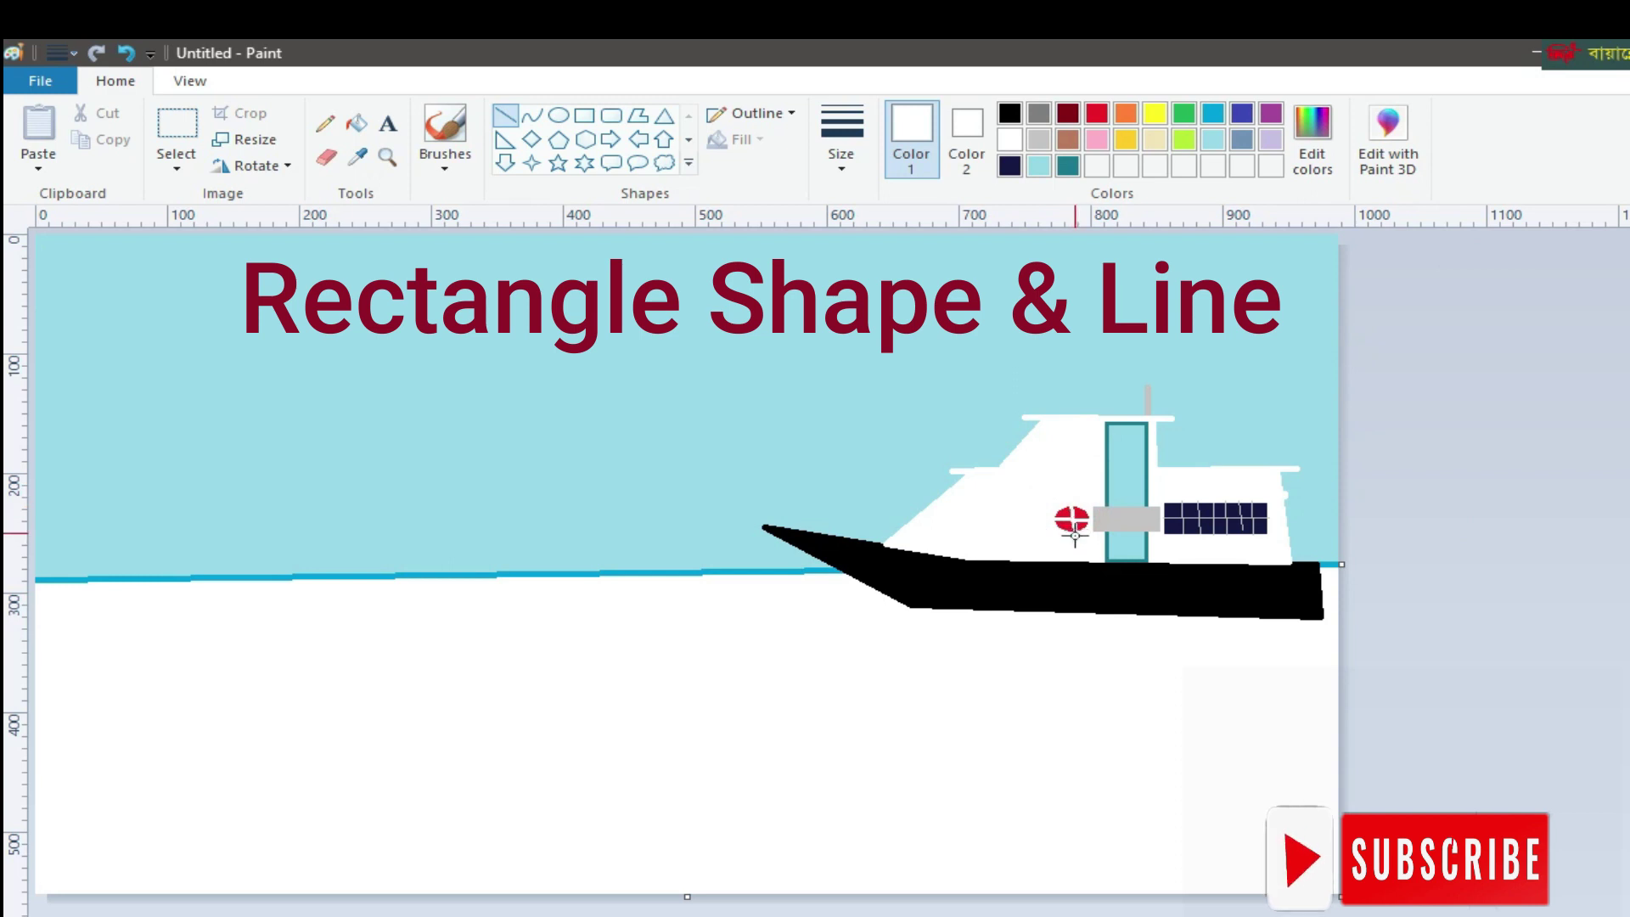
pyautogui.click(1406, 533)
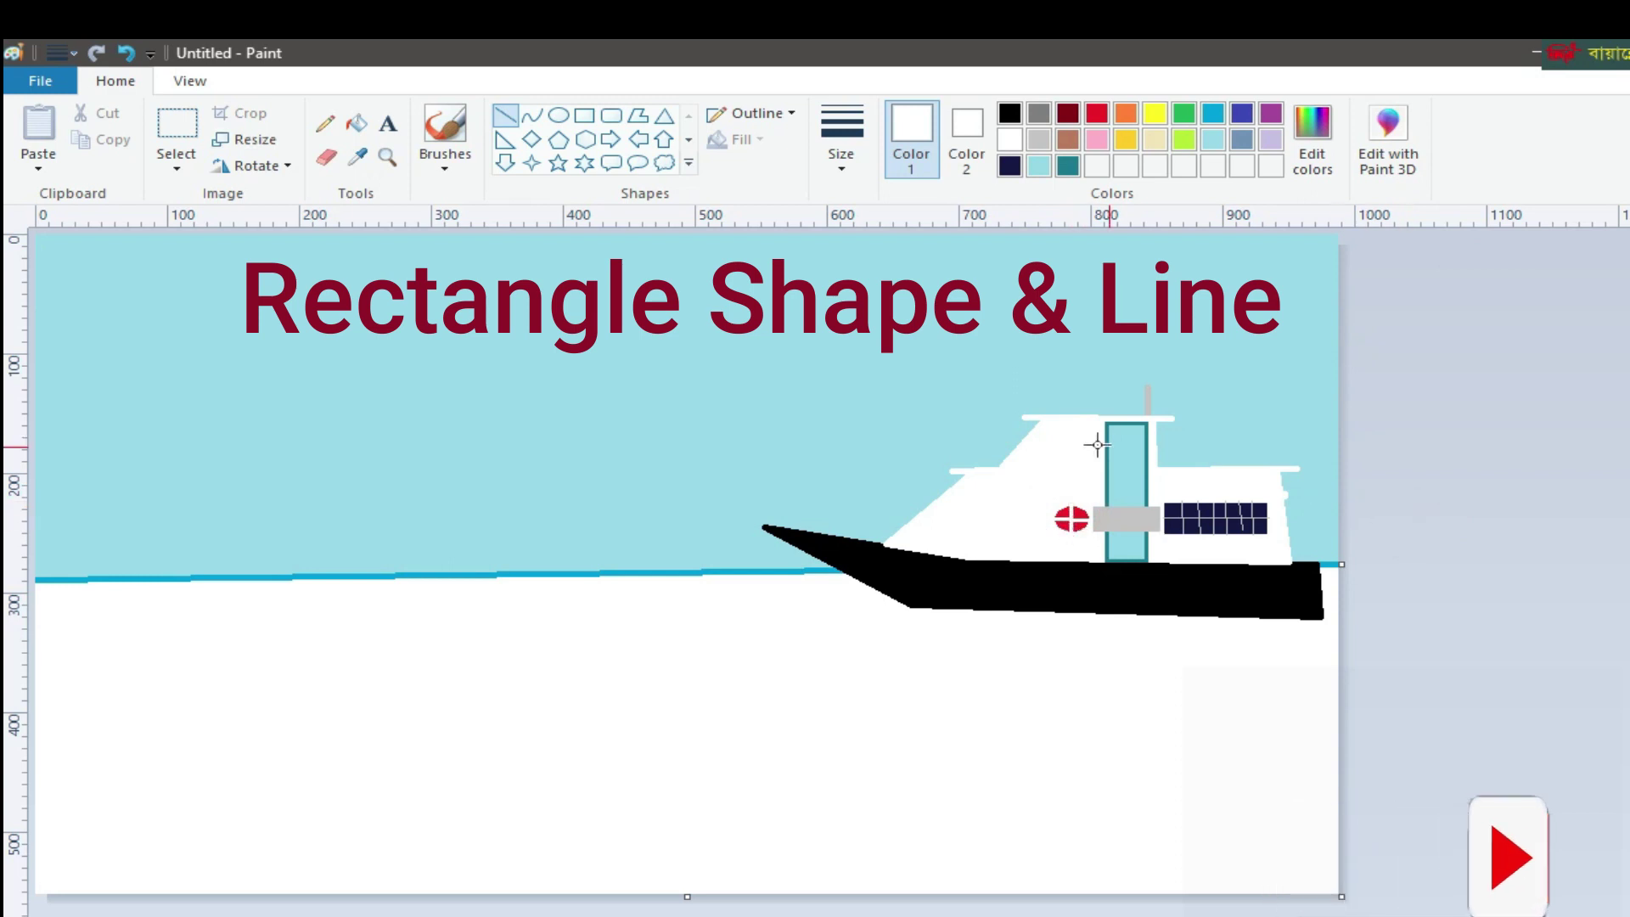
# Draw a slanted filled navy polygon window on the lower cabin front
pyautogui.click(637, 117)
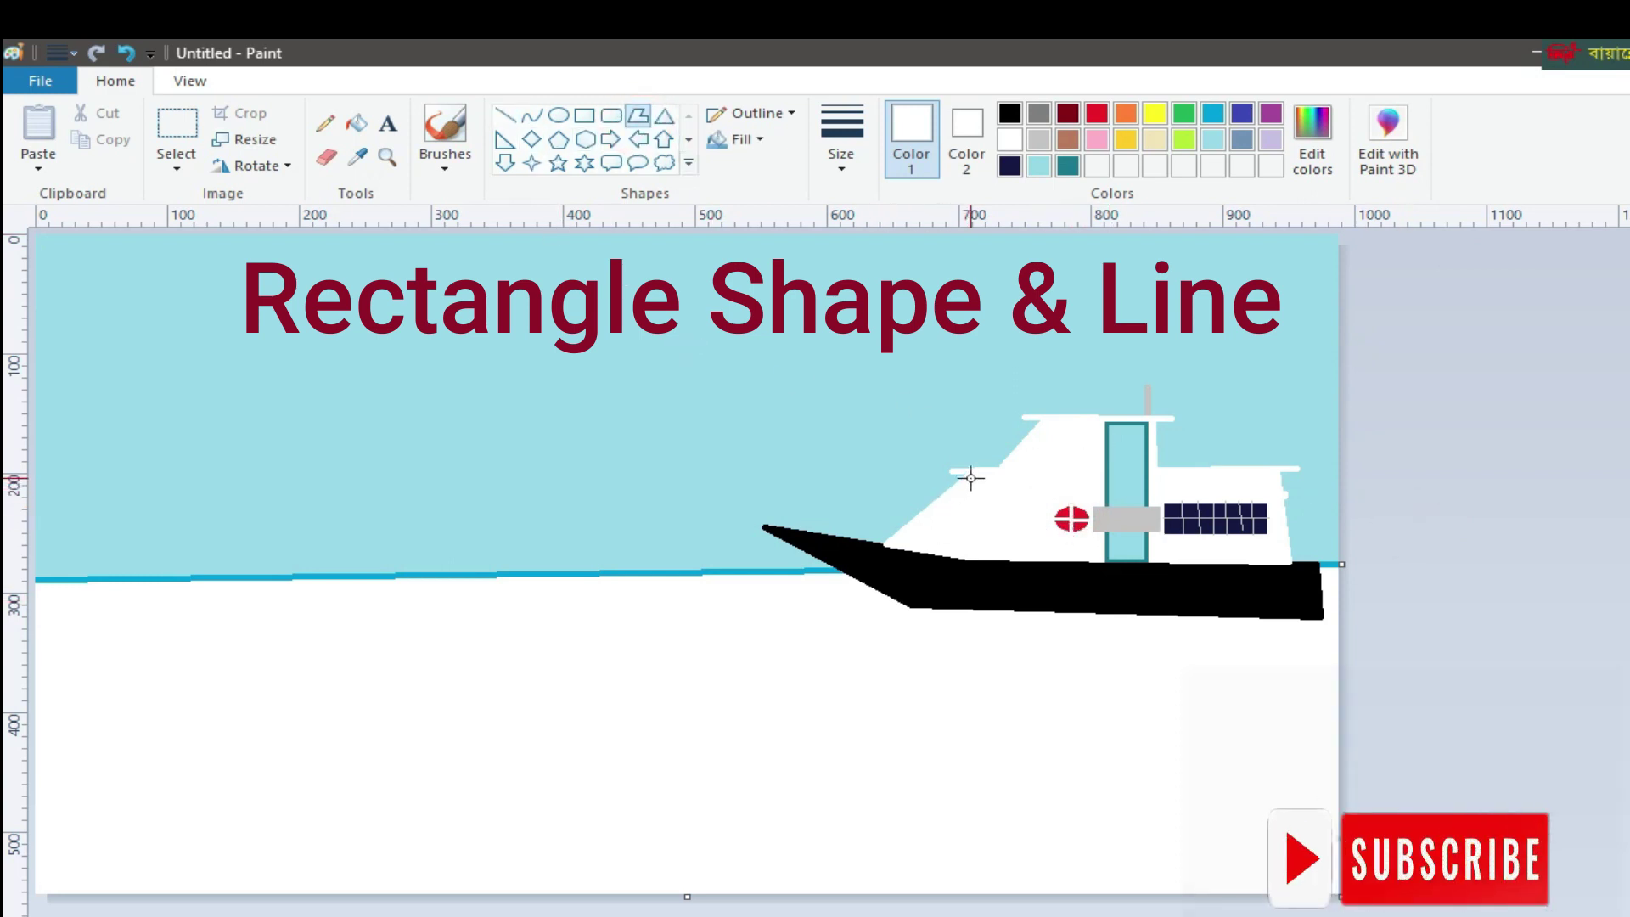
pyautogui.click(1010, 165)
pyautogui.click(968, 130)
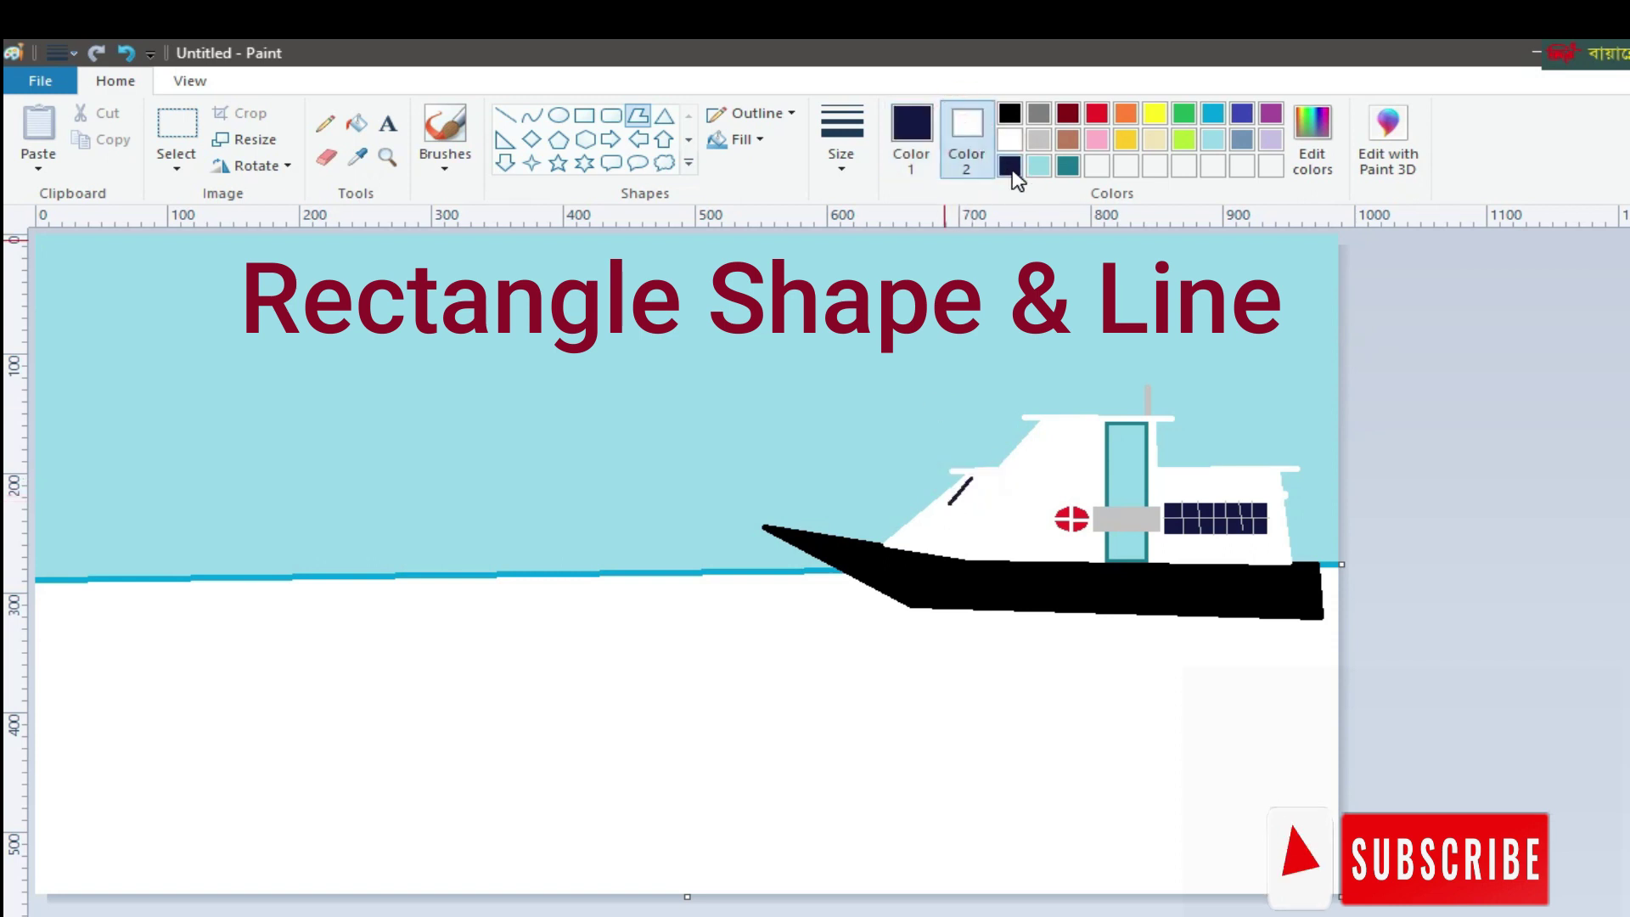
pyautogui.click(127, 55)
pyautogui.click(127, 54)
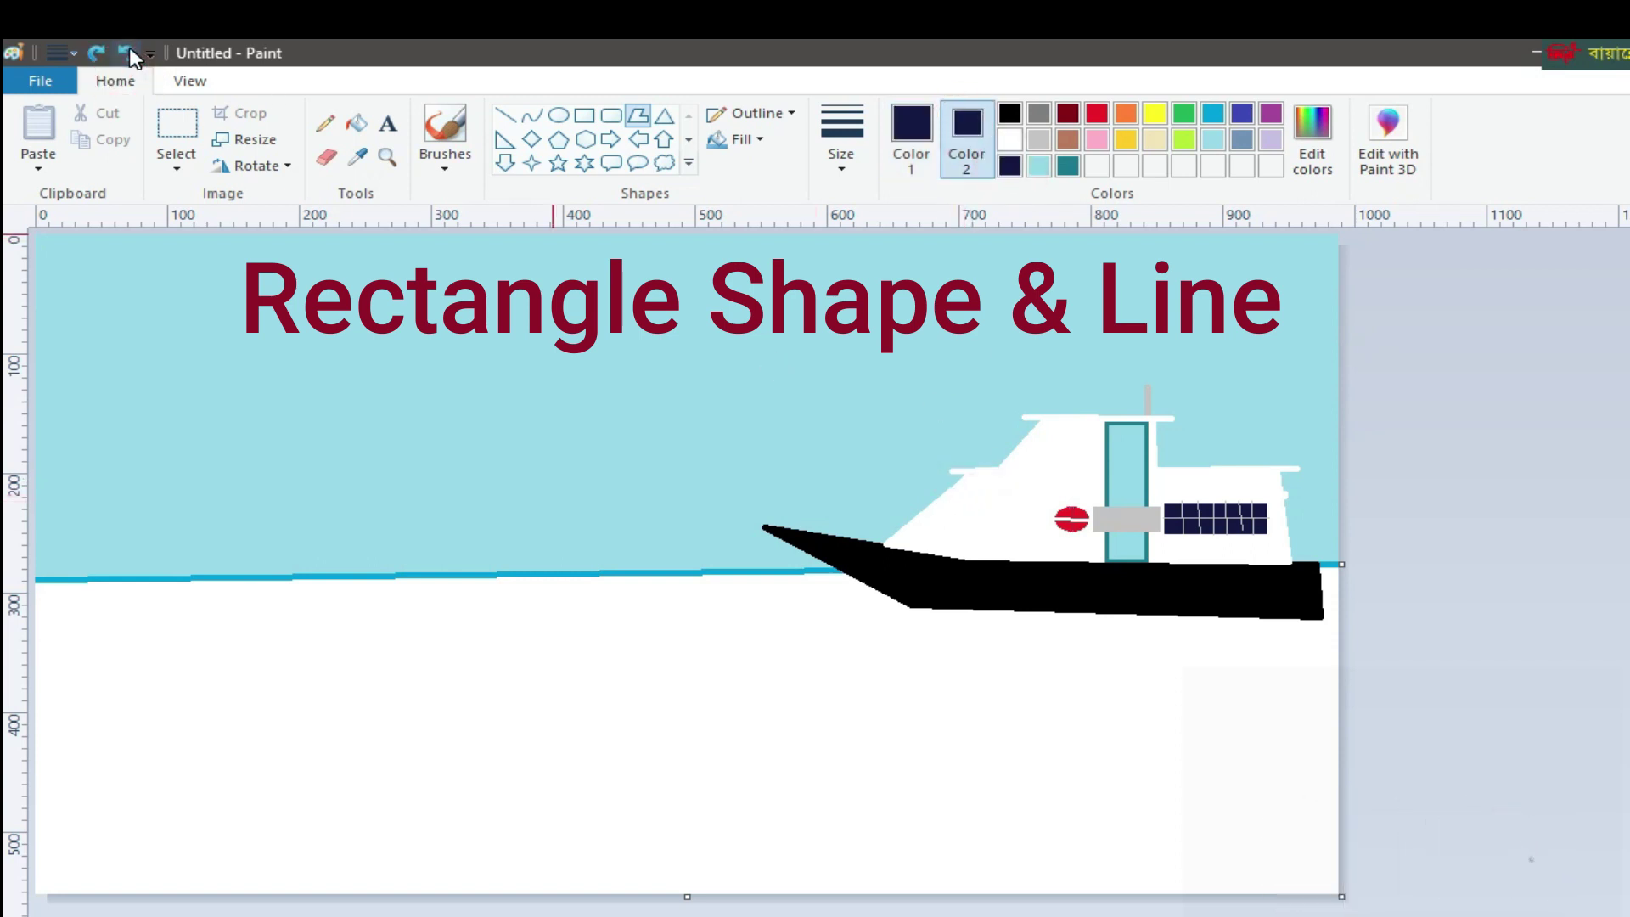
pyautogui.click(98, 54)
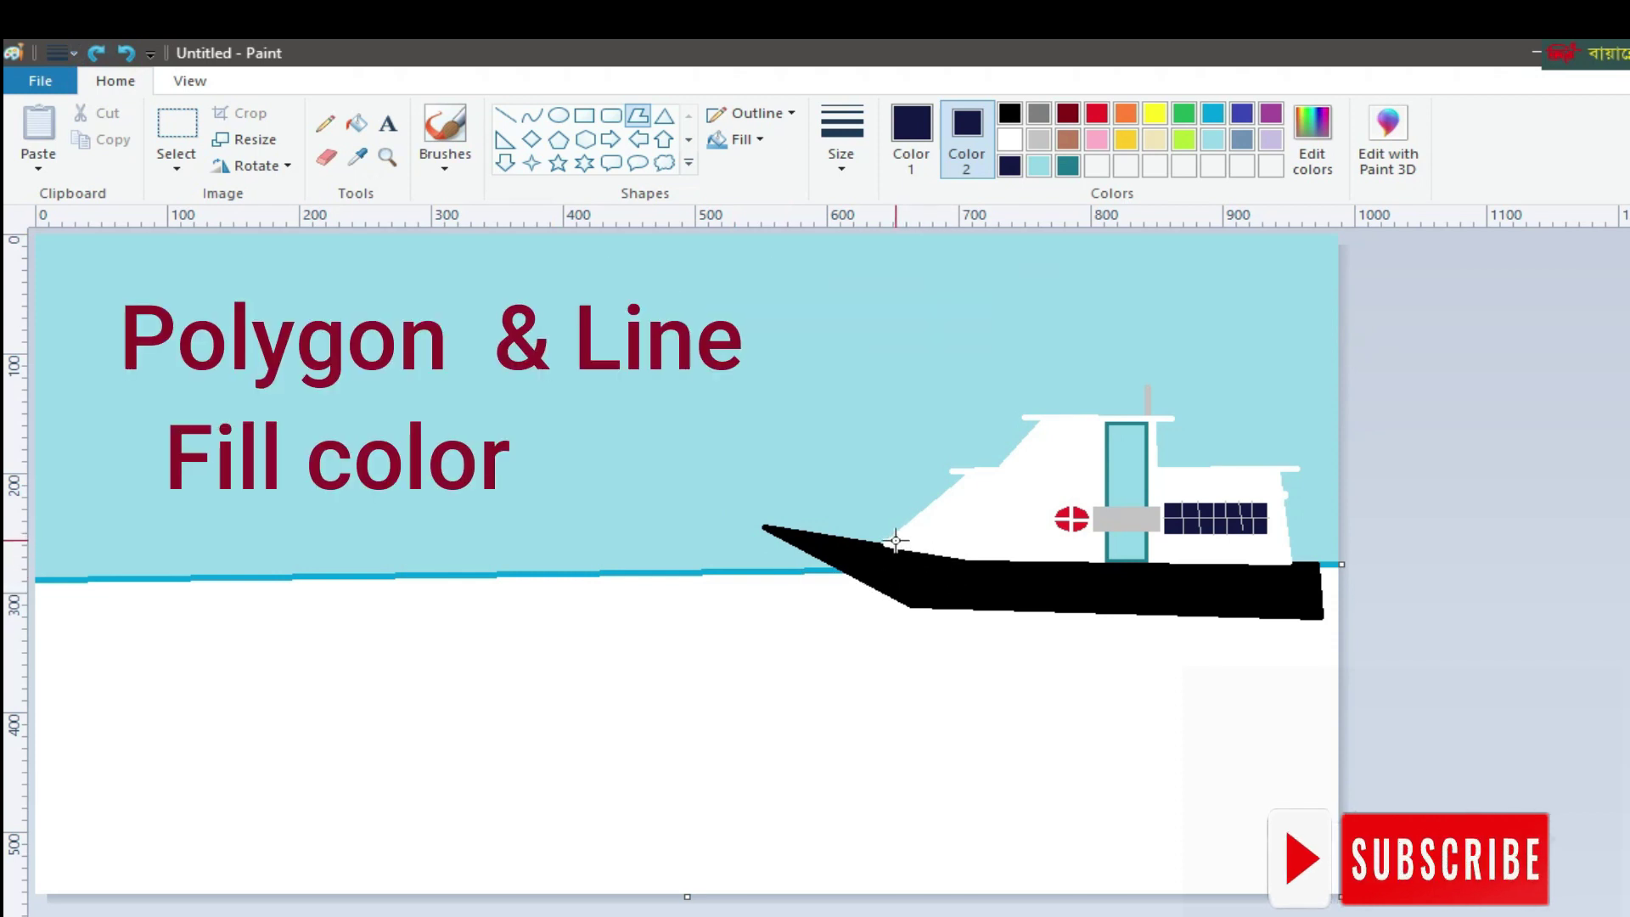
pyautogui.moveTo(894, 545); pyautogui.dragTo(974, 474)
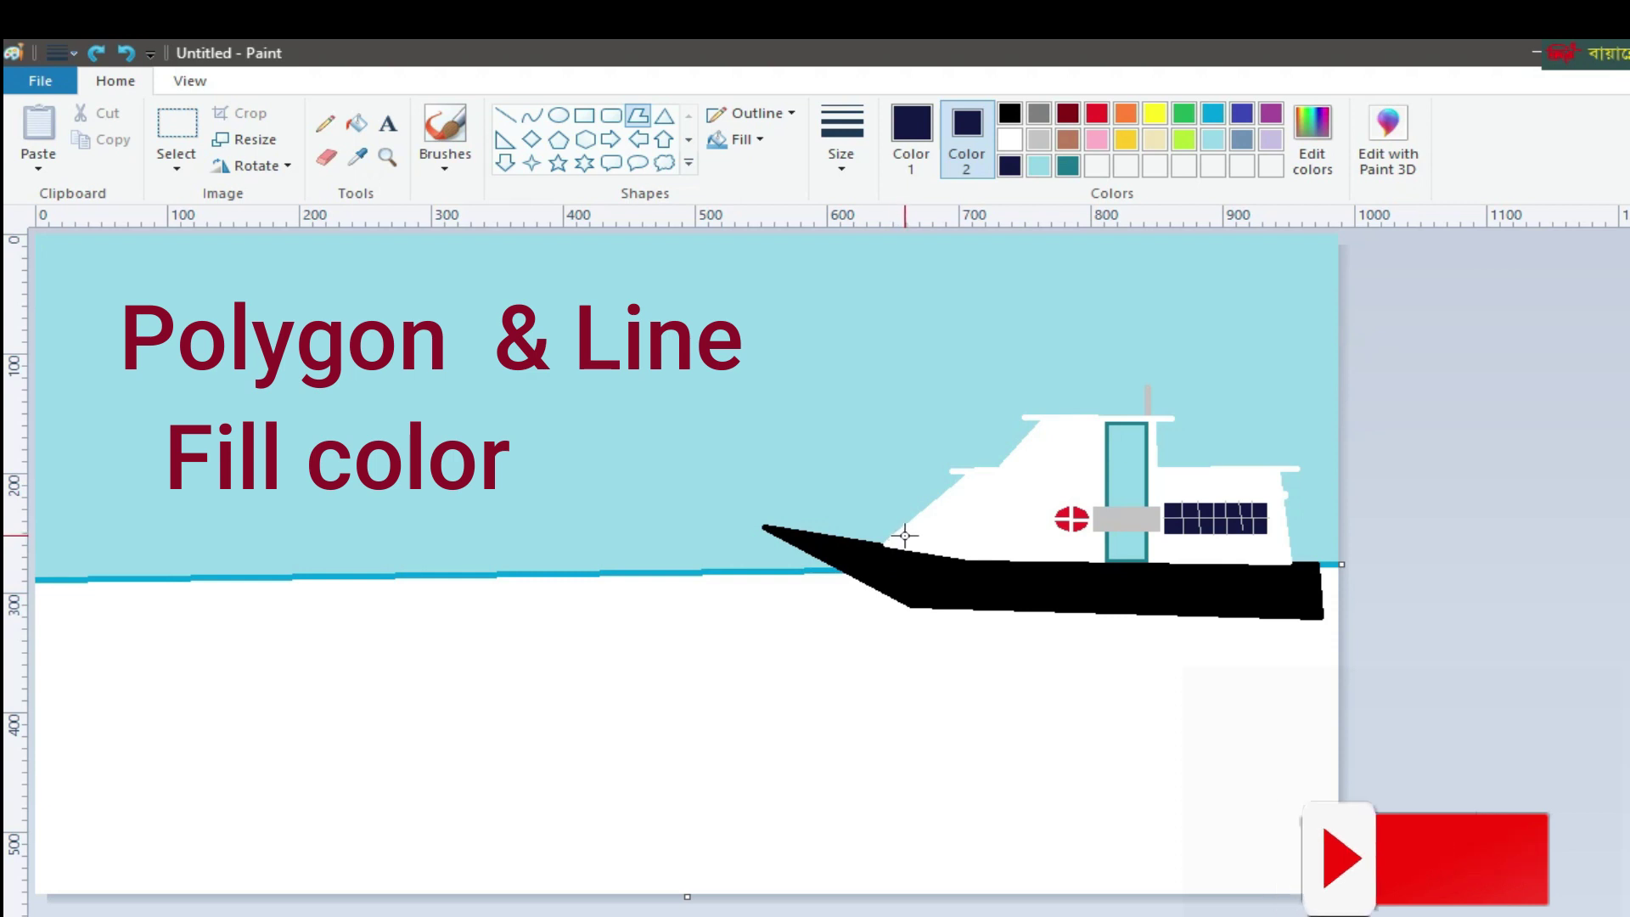
pyautogui.moveTo(901, 540); pyautogui.dragTo(966, 486)
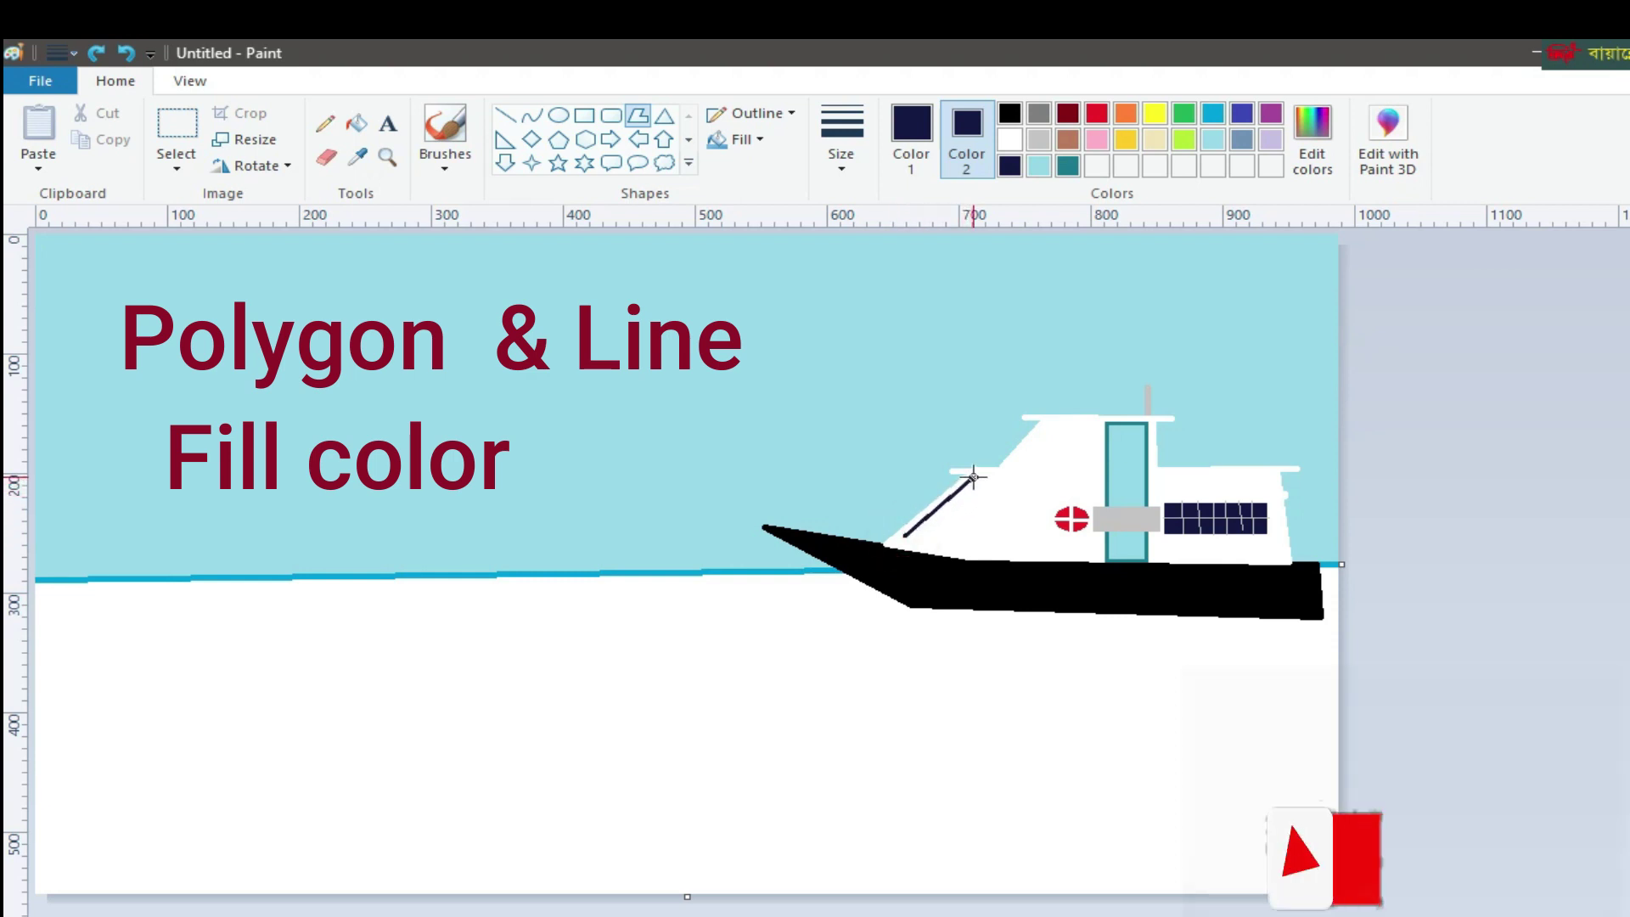
pyautogui.click(974, 477)
pyautogui.doubleClick(1026, 482)
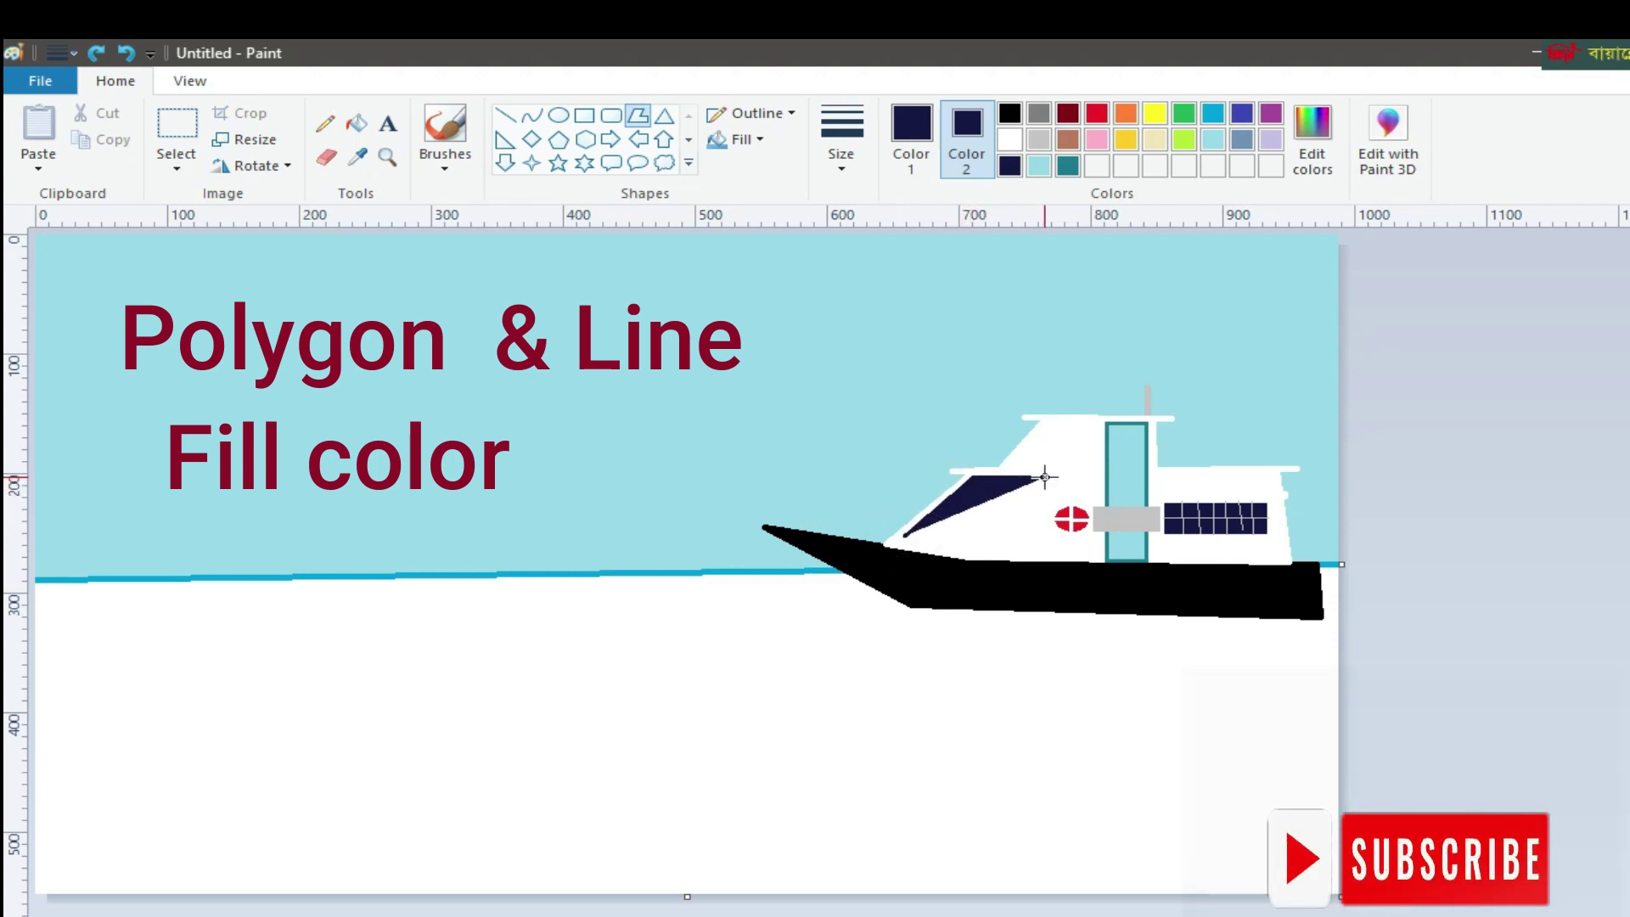
pyautogui.moveTo(1044, 477); pyautogui.dragTo(1049, 539)
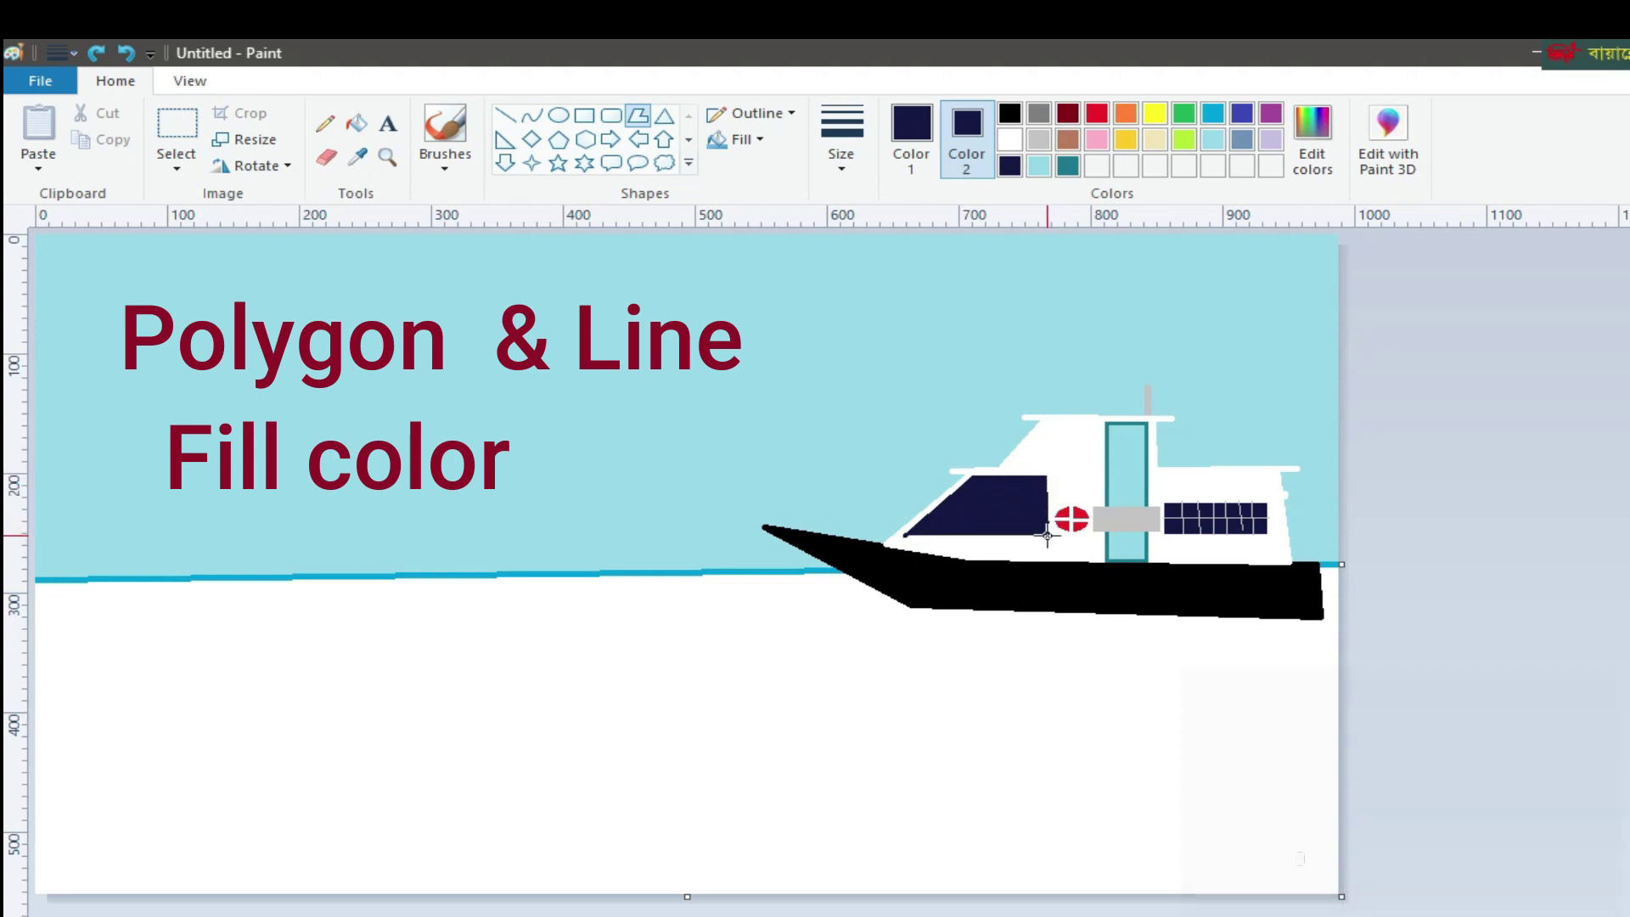
pyautogui.click(907, 534)
pyautogui.click(1599, 622)
# Add a matching slanted navy polygon window on the upper cabin tier
pyautogui.click(1010, 465)
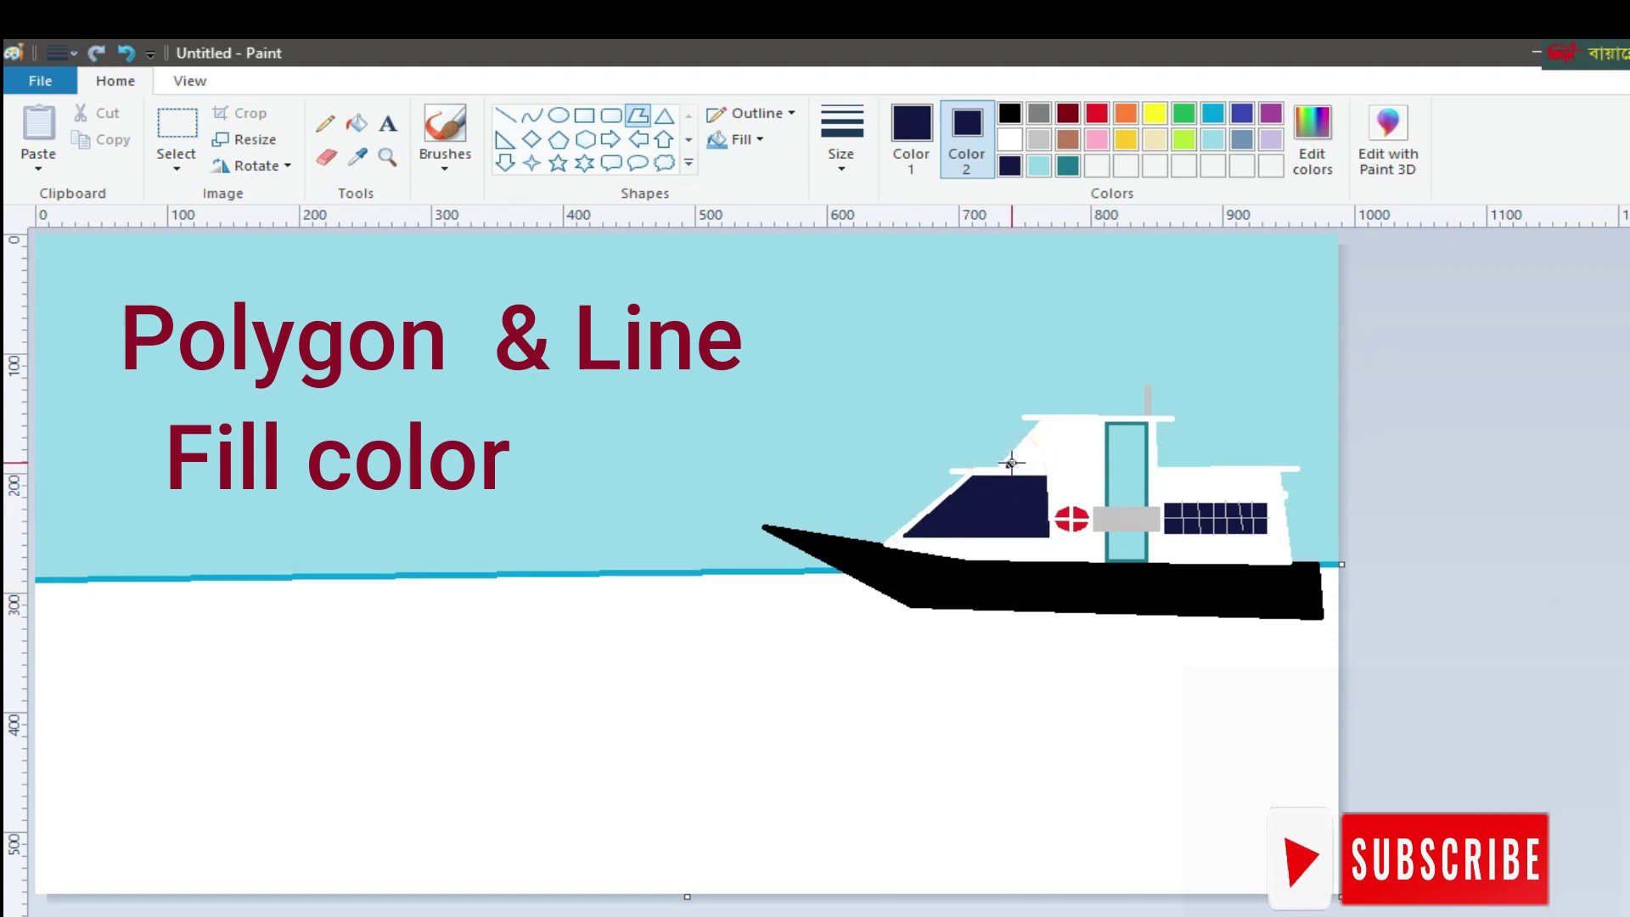
pyautogui.moveTo(1034, 433); pyautogui.dragTo(1053, 418)
pyautogui.click(1075, 424)
pyautogui.click(1096, 420)
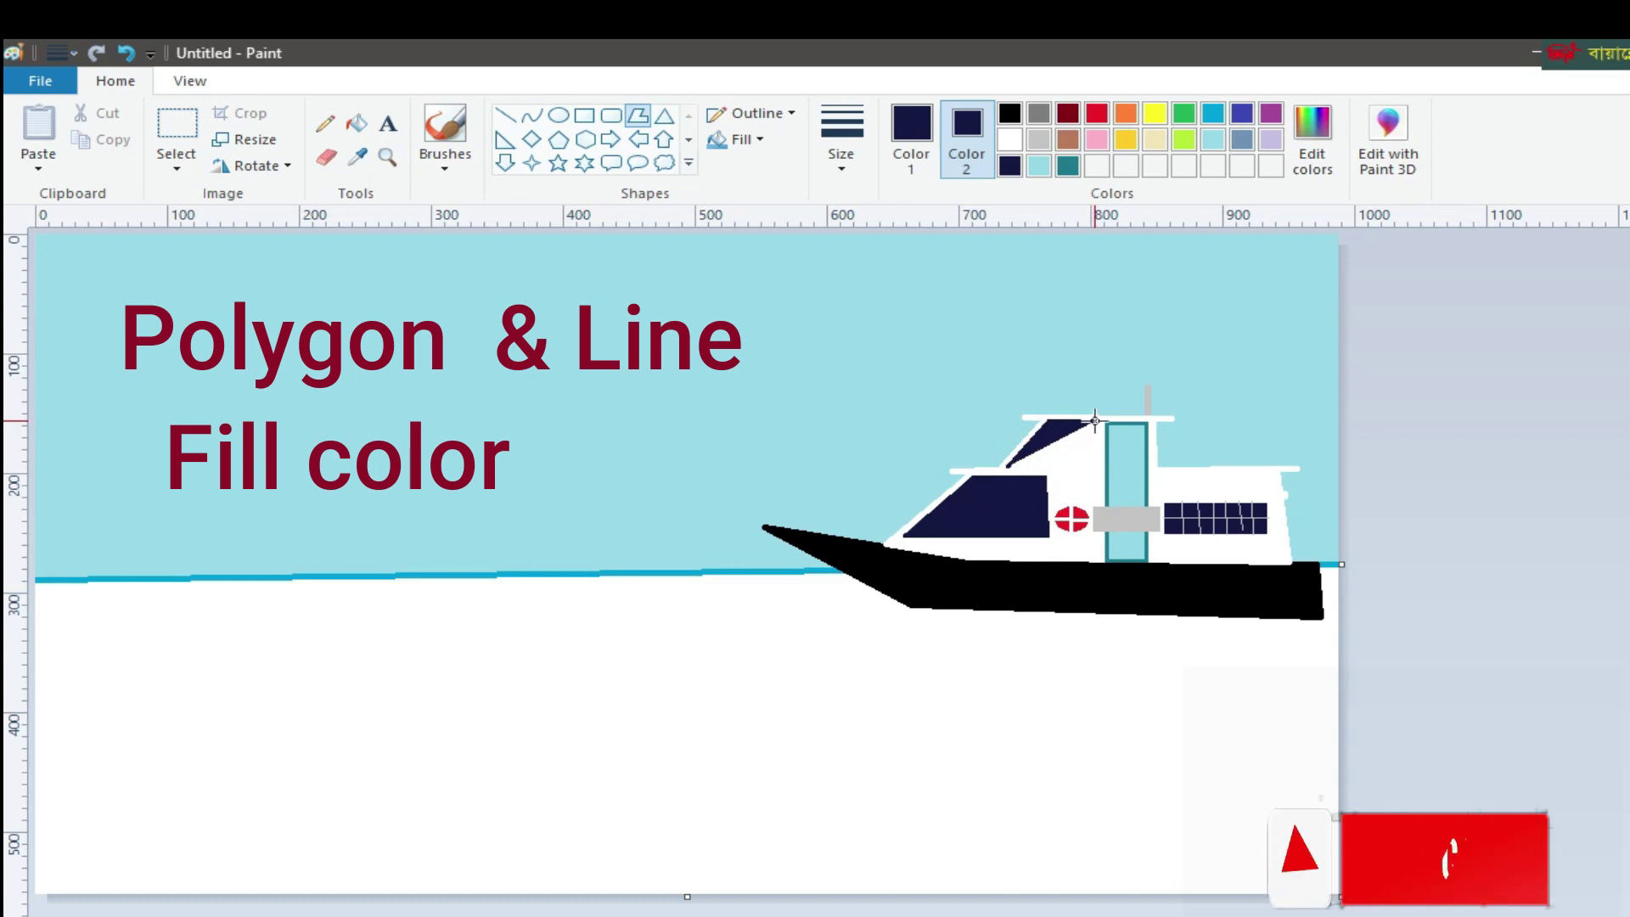
pyautogui.click(1095, 465)
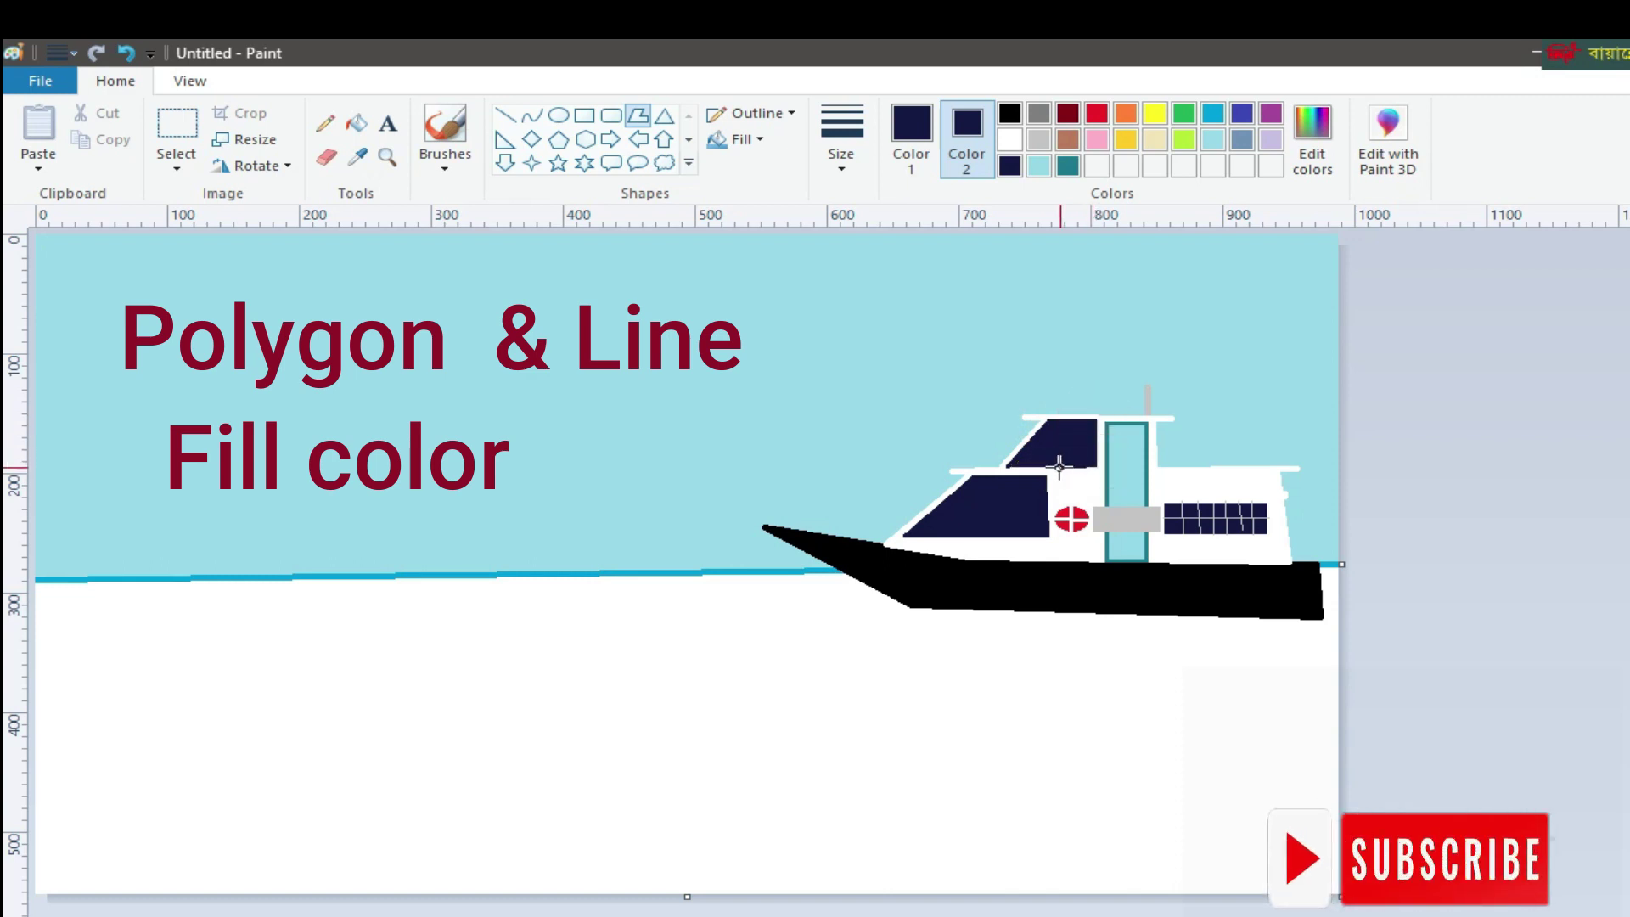
pyautogui.doubleClick(1013, 465)
pyautogui.click(1486, 557)
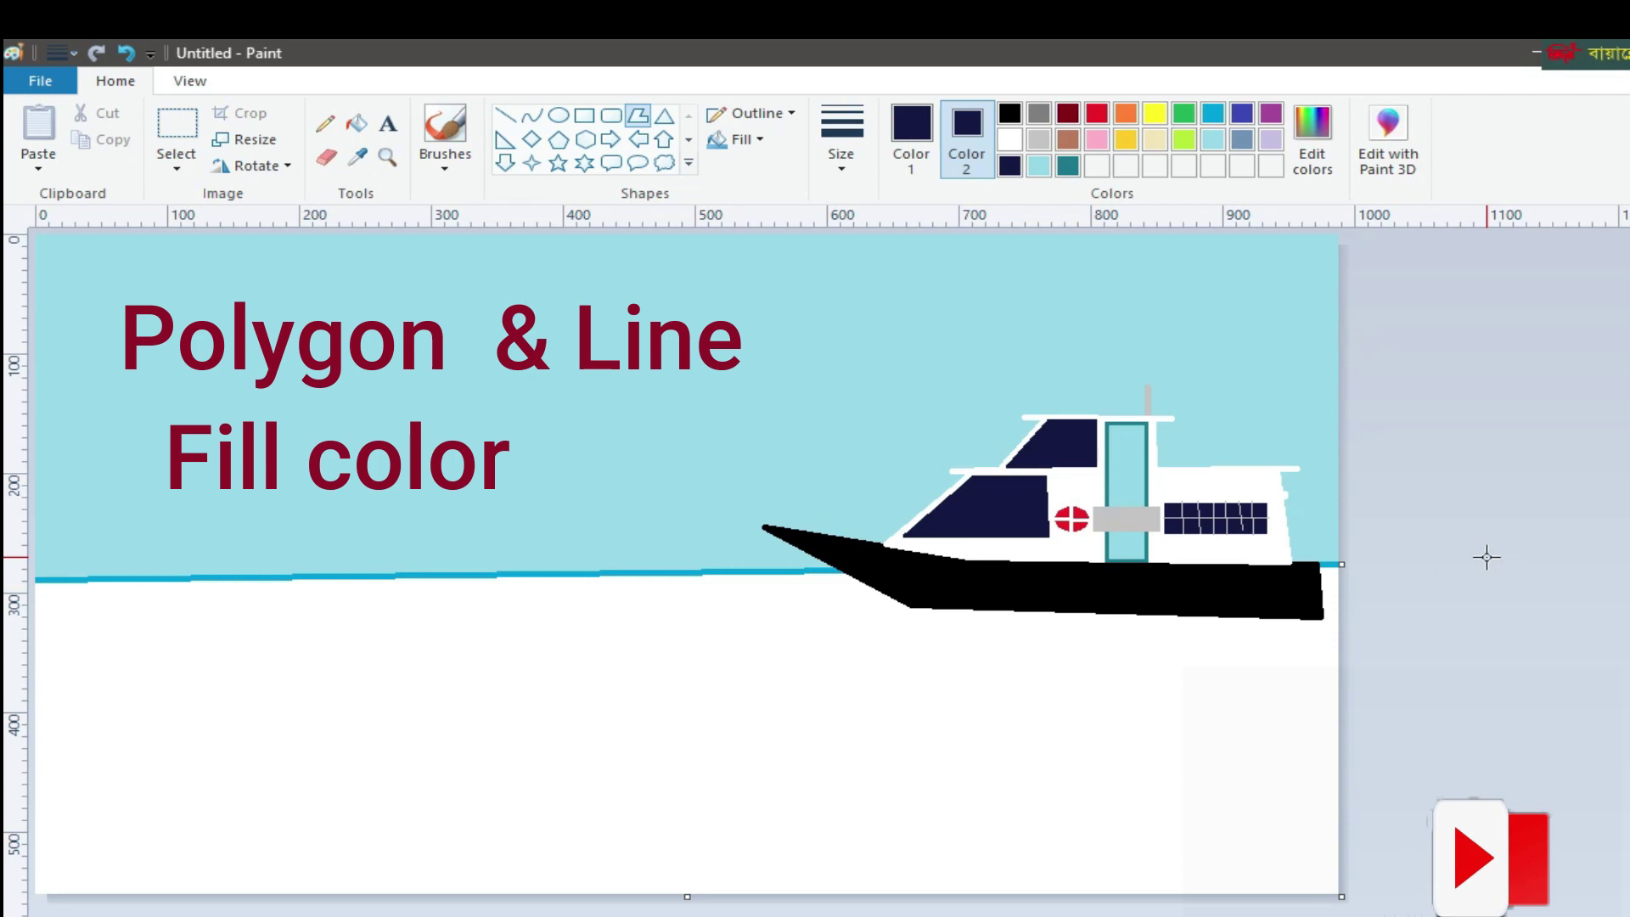
# Draw thin white vertical dividers through the upper and front navy windows
pyautogui.click(911, 136)
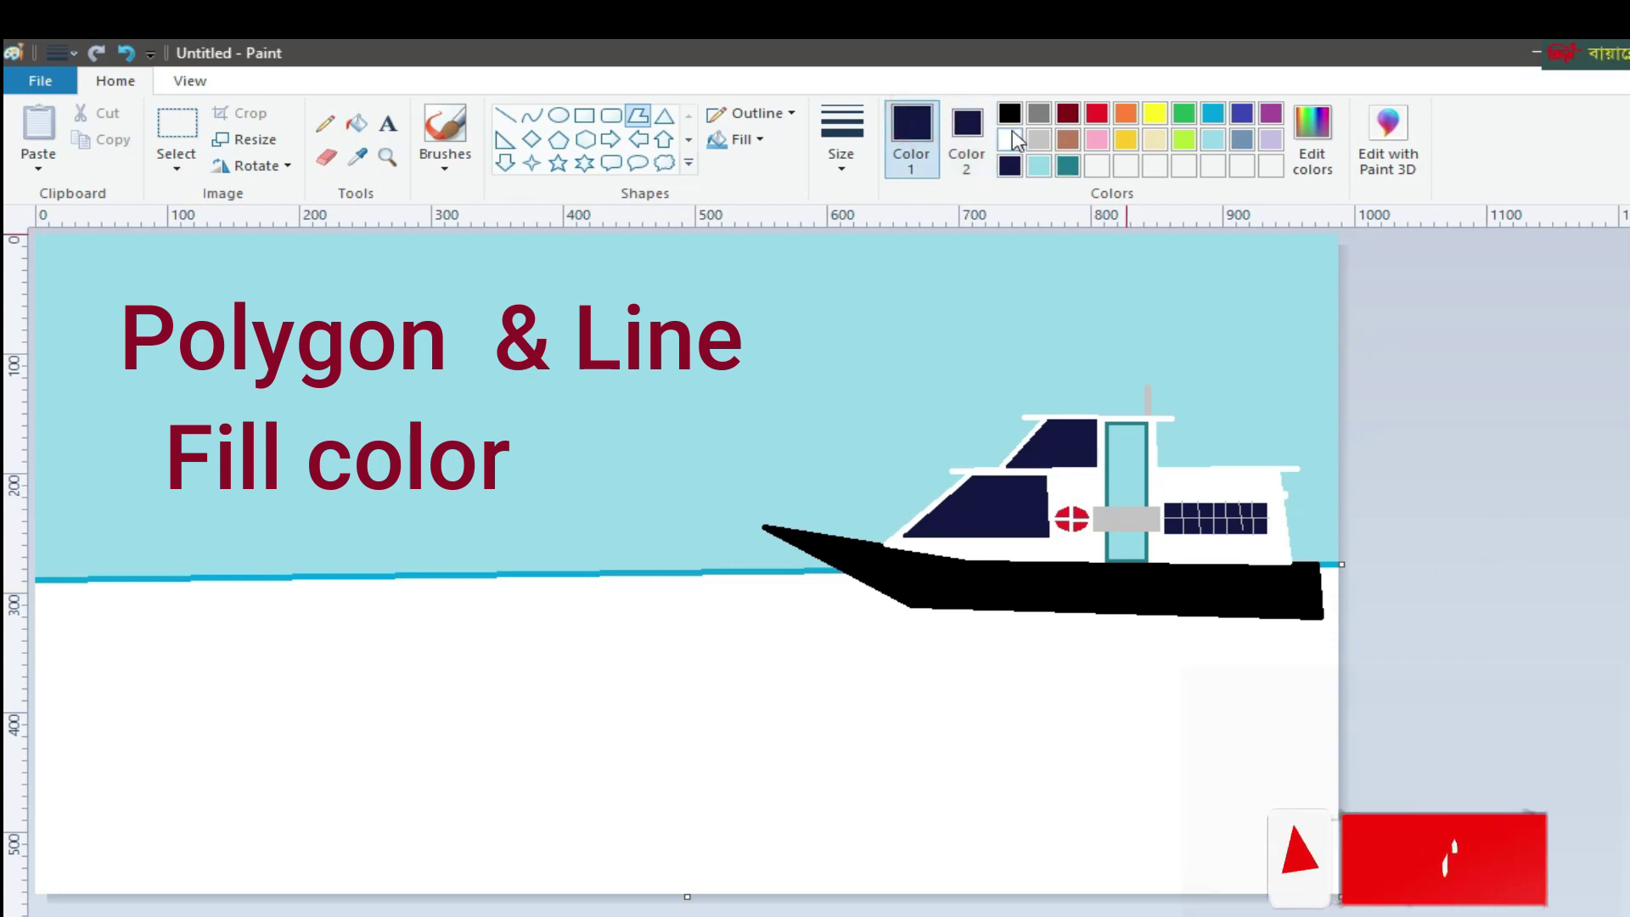
pyautogui.click(1010, 139)
pyautogui.click(839, 157)
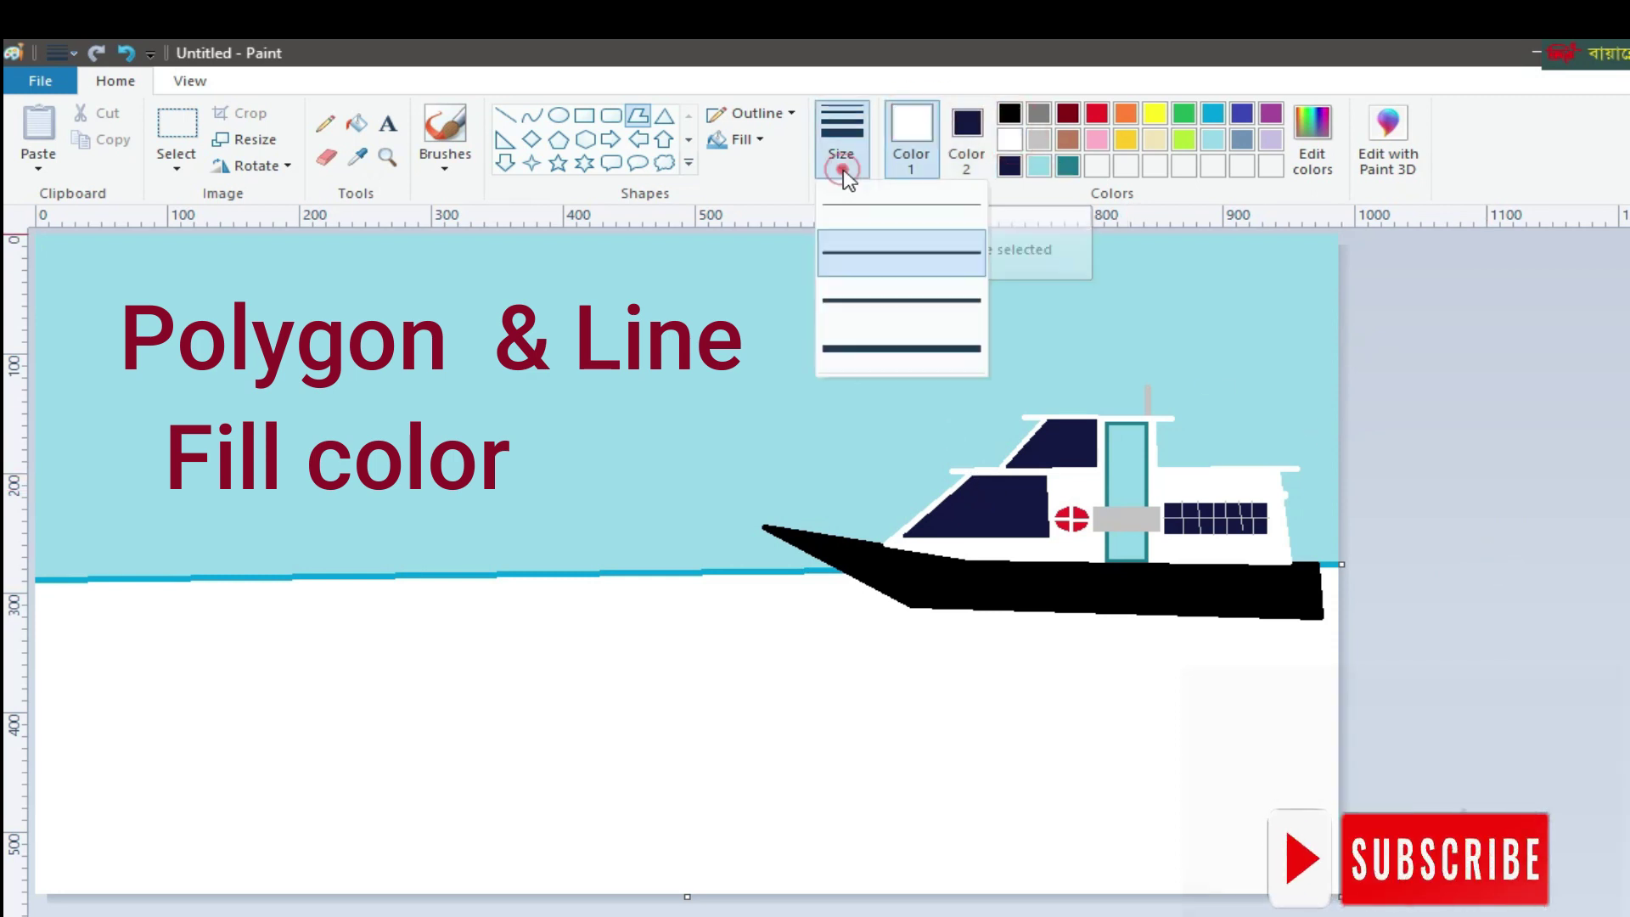
pyautogui.click(884, 253)
pyautogui.moveTo(1079, 419); pyautogui.dragTo(1079, 473)
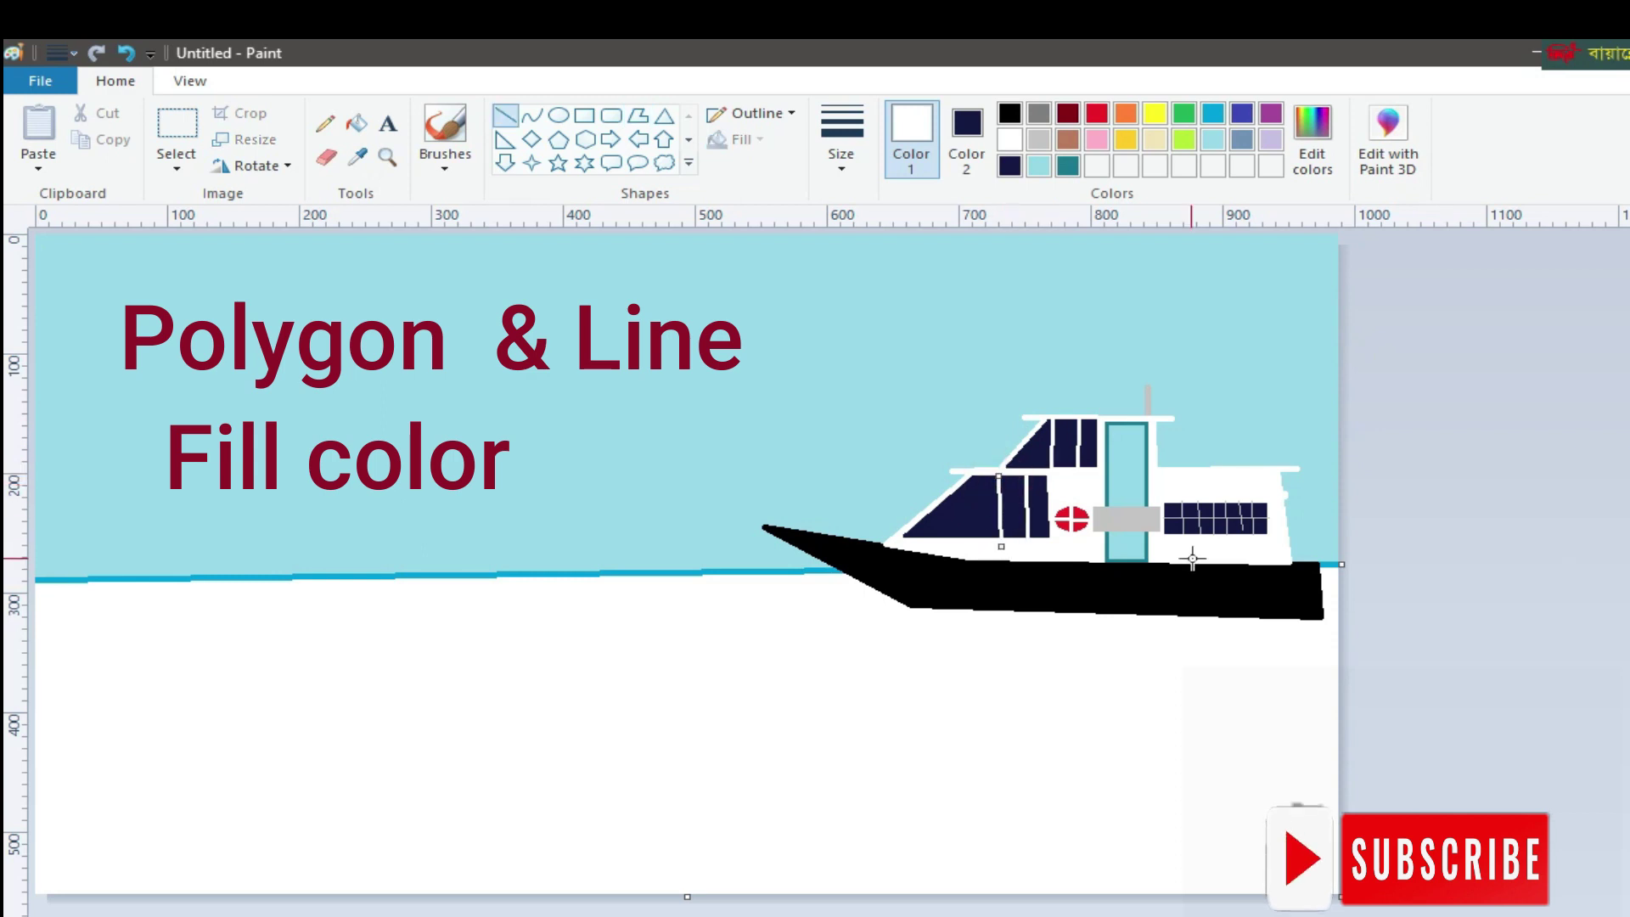
pyautogui.moveTo(975, 474); pyautogui.dragTo(974, 544)
pyautogui.click(1492, 535)
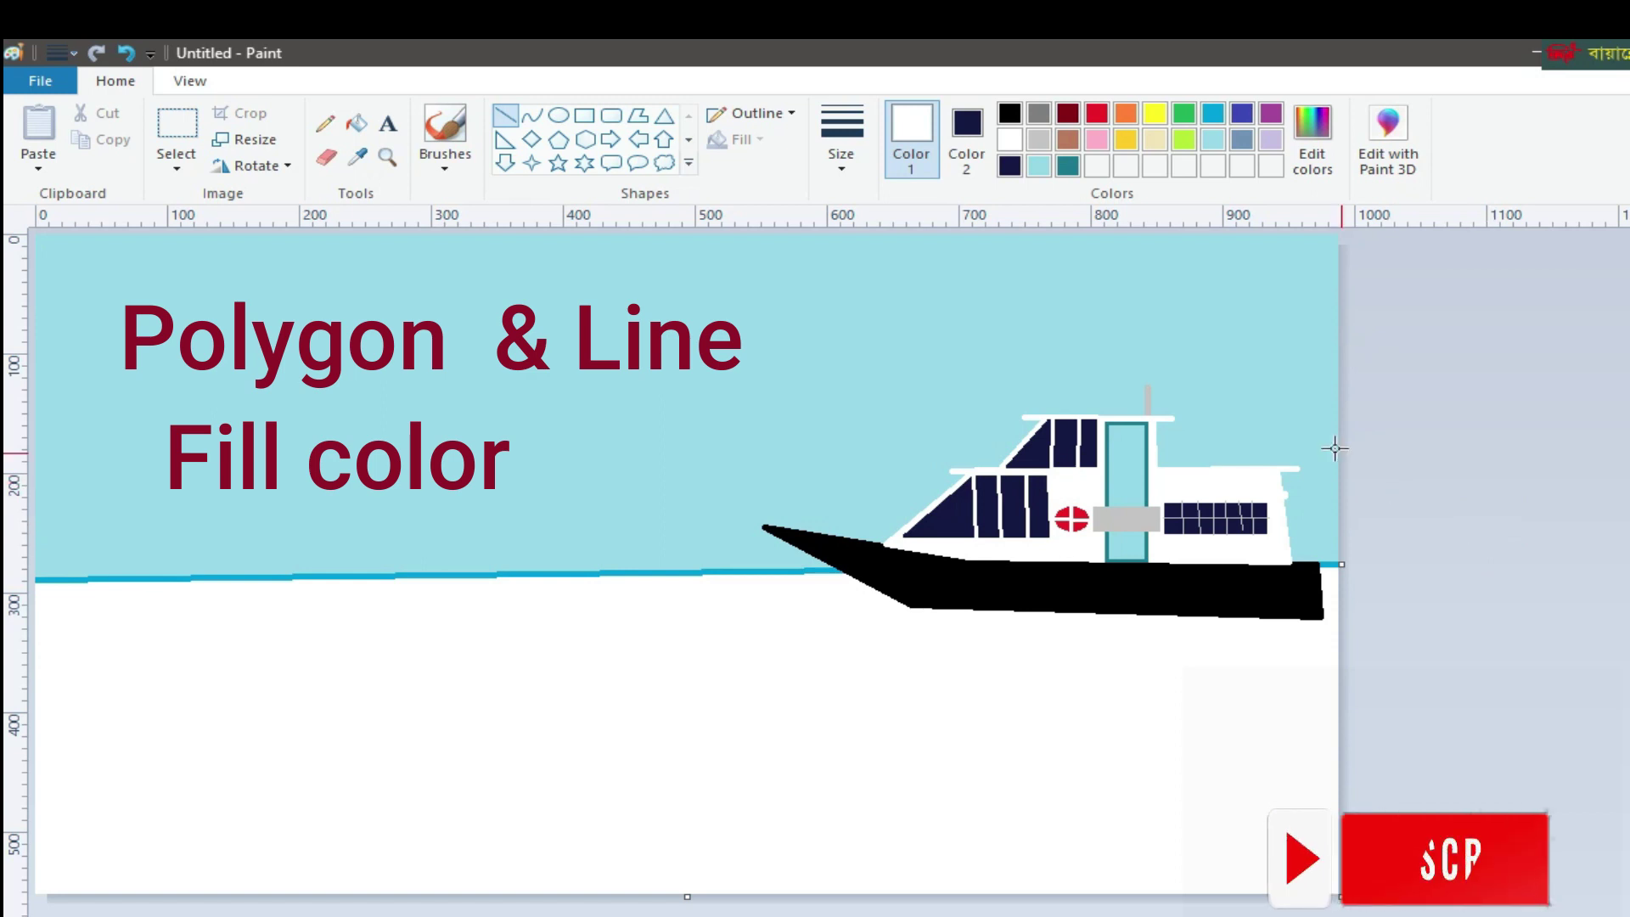
pyautogui.click(841, 136)
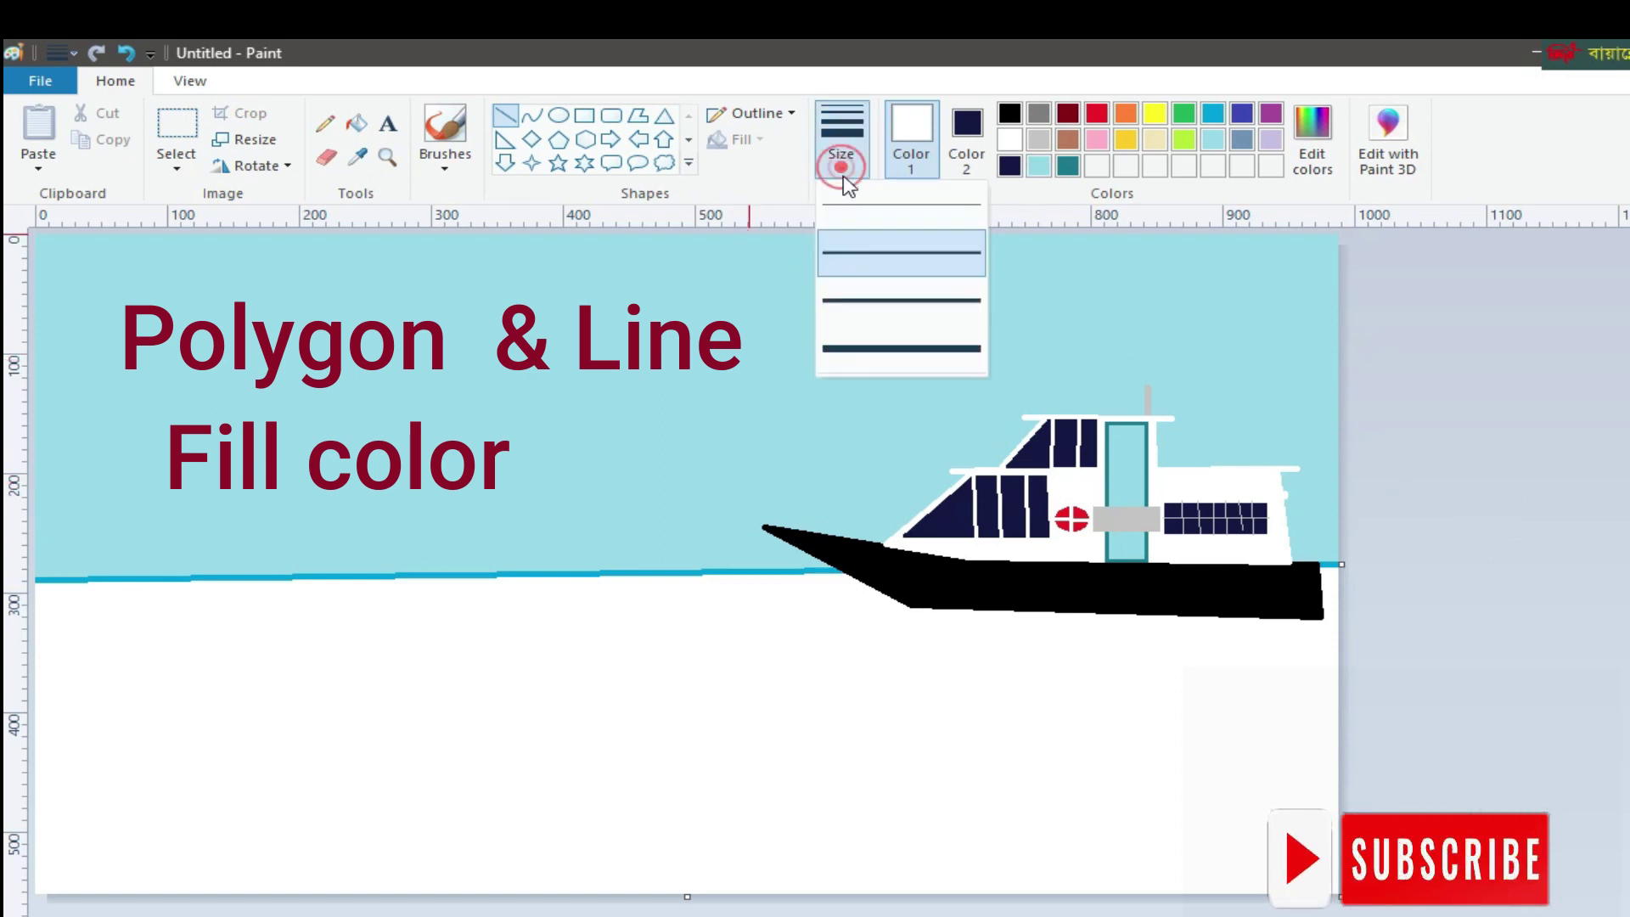
pyautogui.click(888, 219)
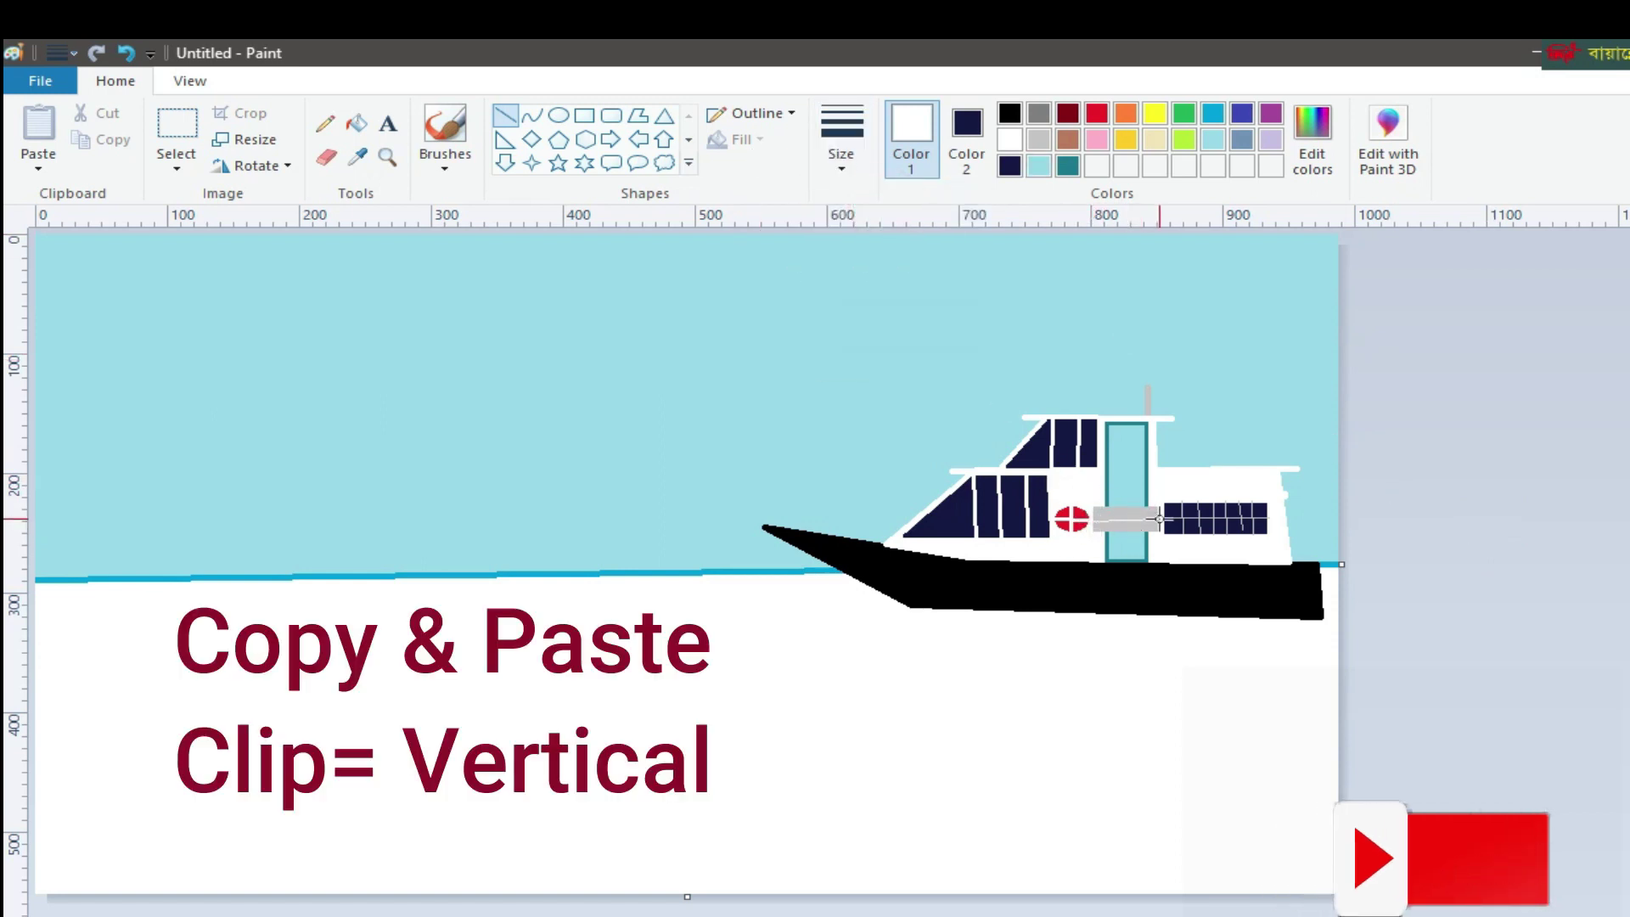
# Erase the blue backdrop around the reflected boat with the Eraser using white
pyautogui.click(325, 157)
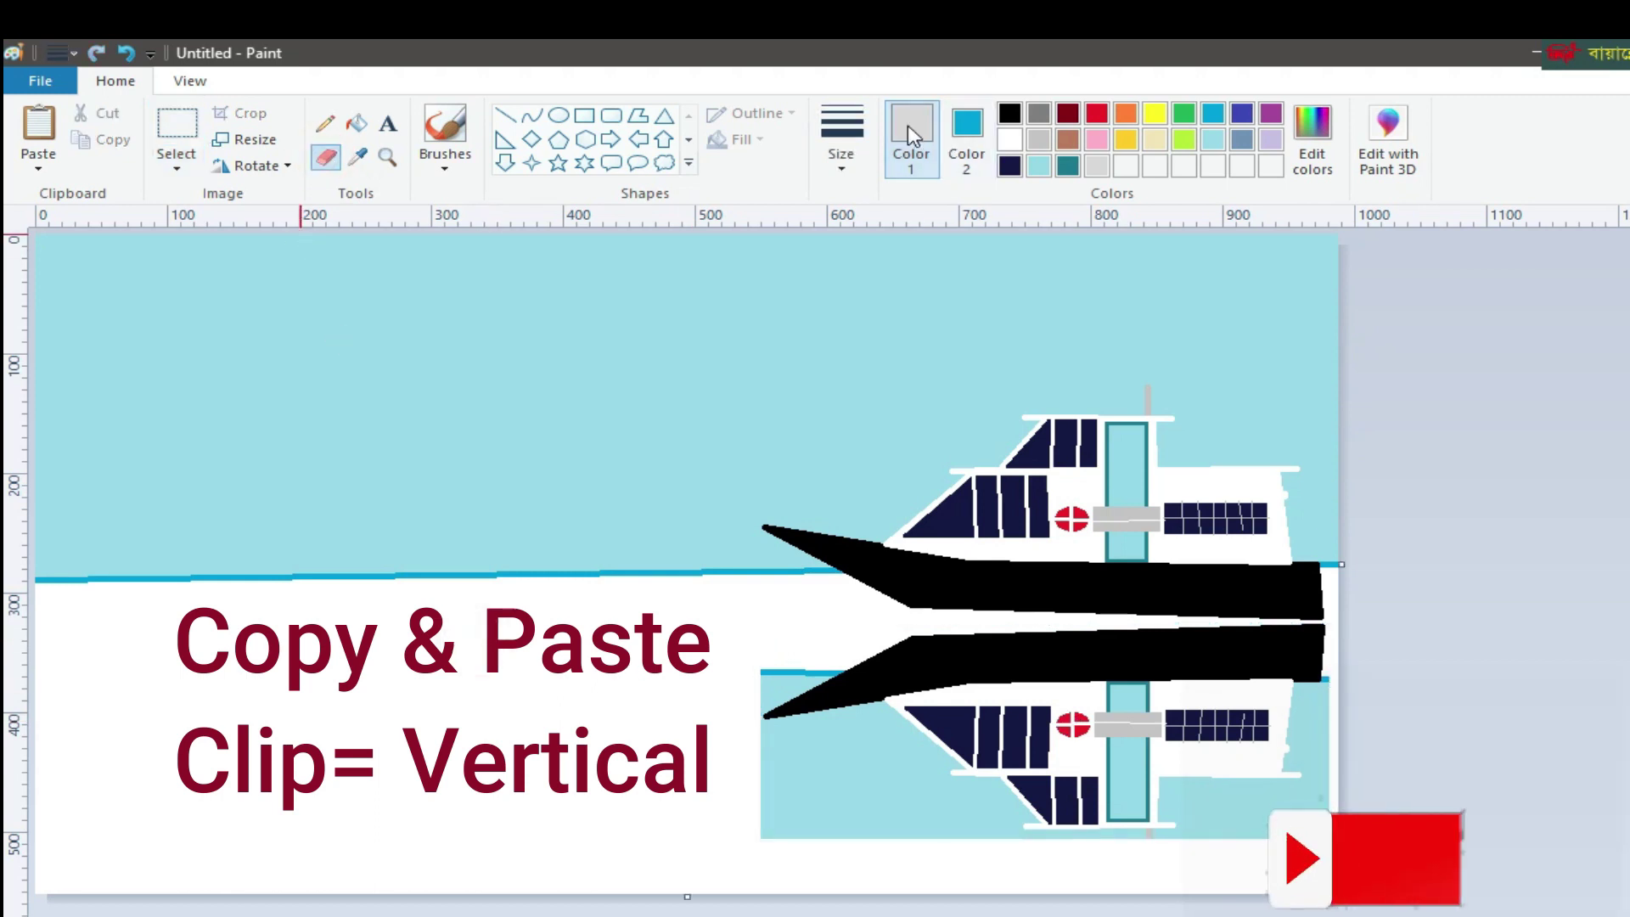
pyautogui.click(1010, 138)
pyautogui.click(1008, 146)
pyautogui.moveTo(838, 663); pyautogui.dragTo(755, 699)
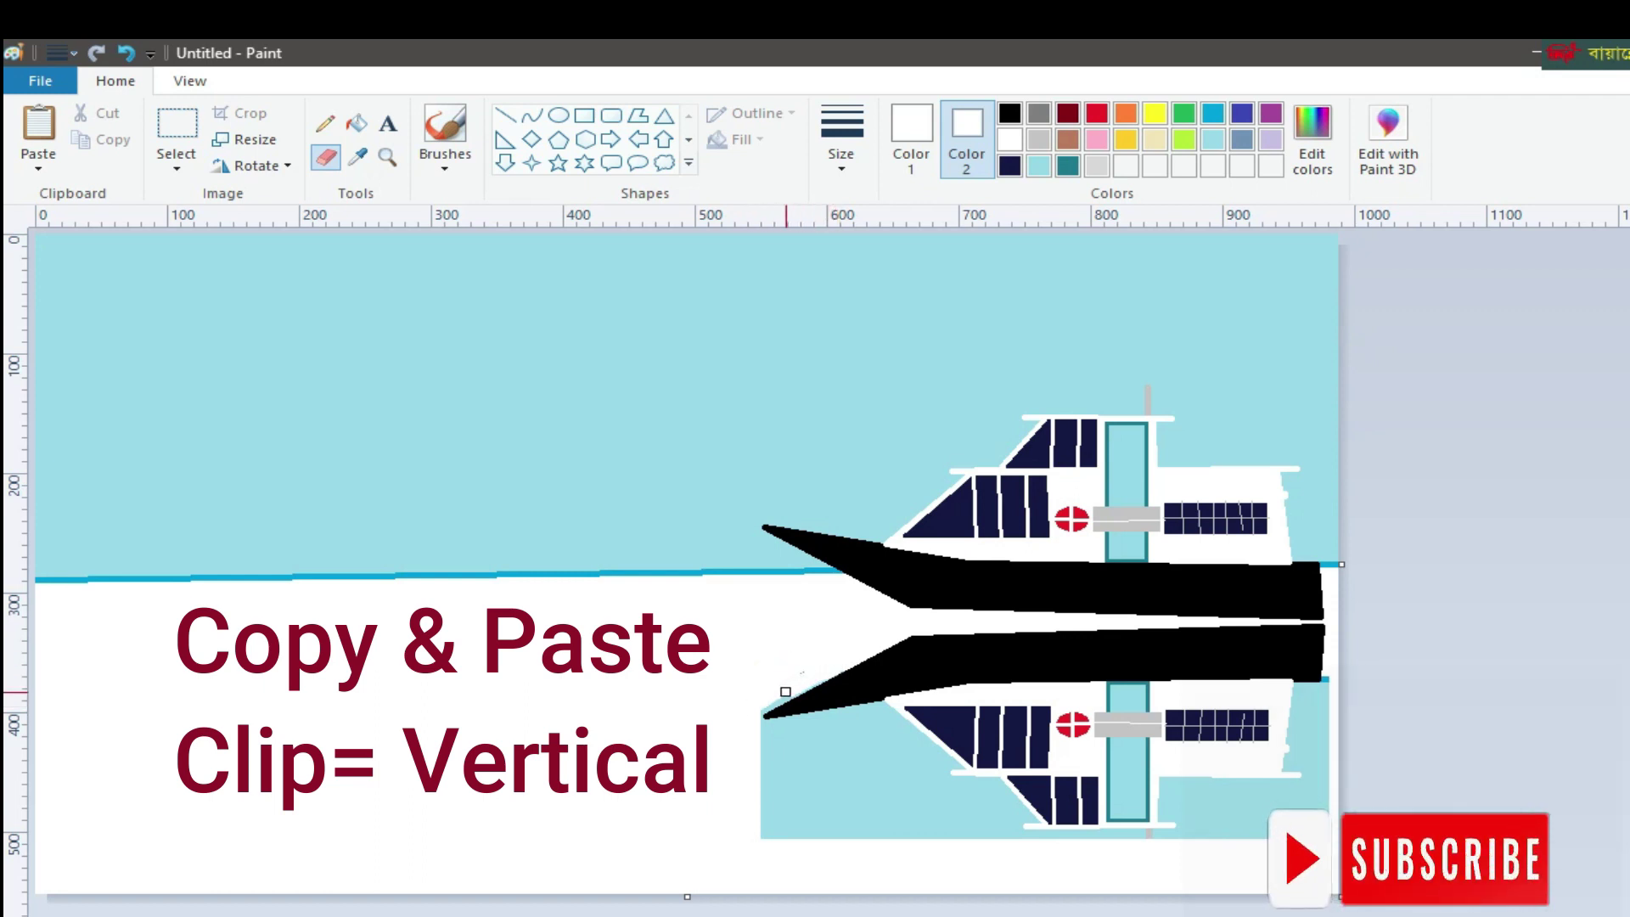
# Make dark red the main colour, darkened toward brown-red in Edit colors
pyautogui.click(1068, 114)
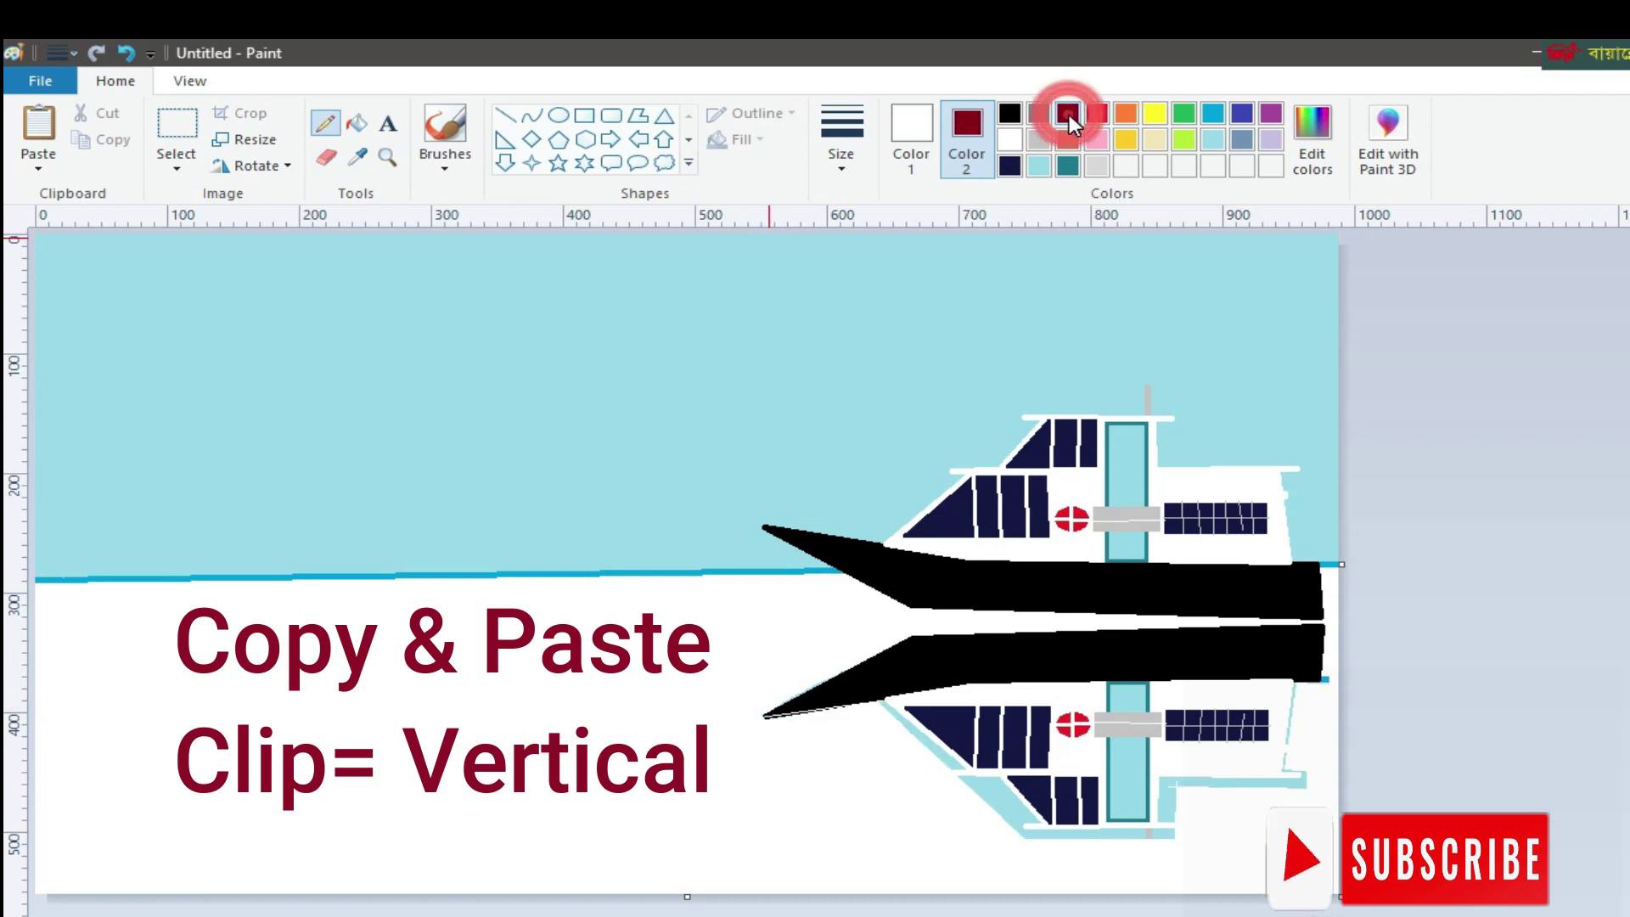
pyautogui.click(911, 136)
pyautogui.click(1068, 114)
pyautogui.click(1308, 140)
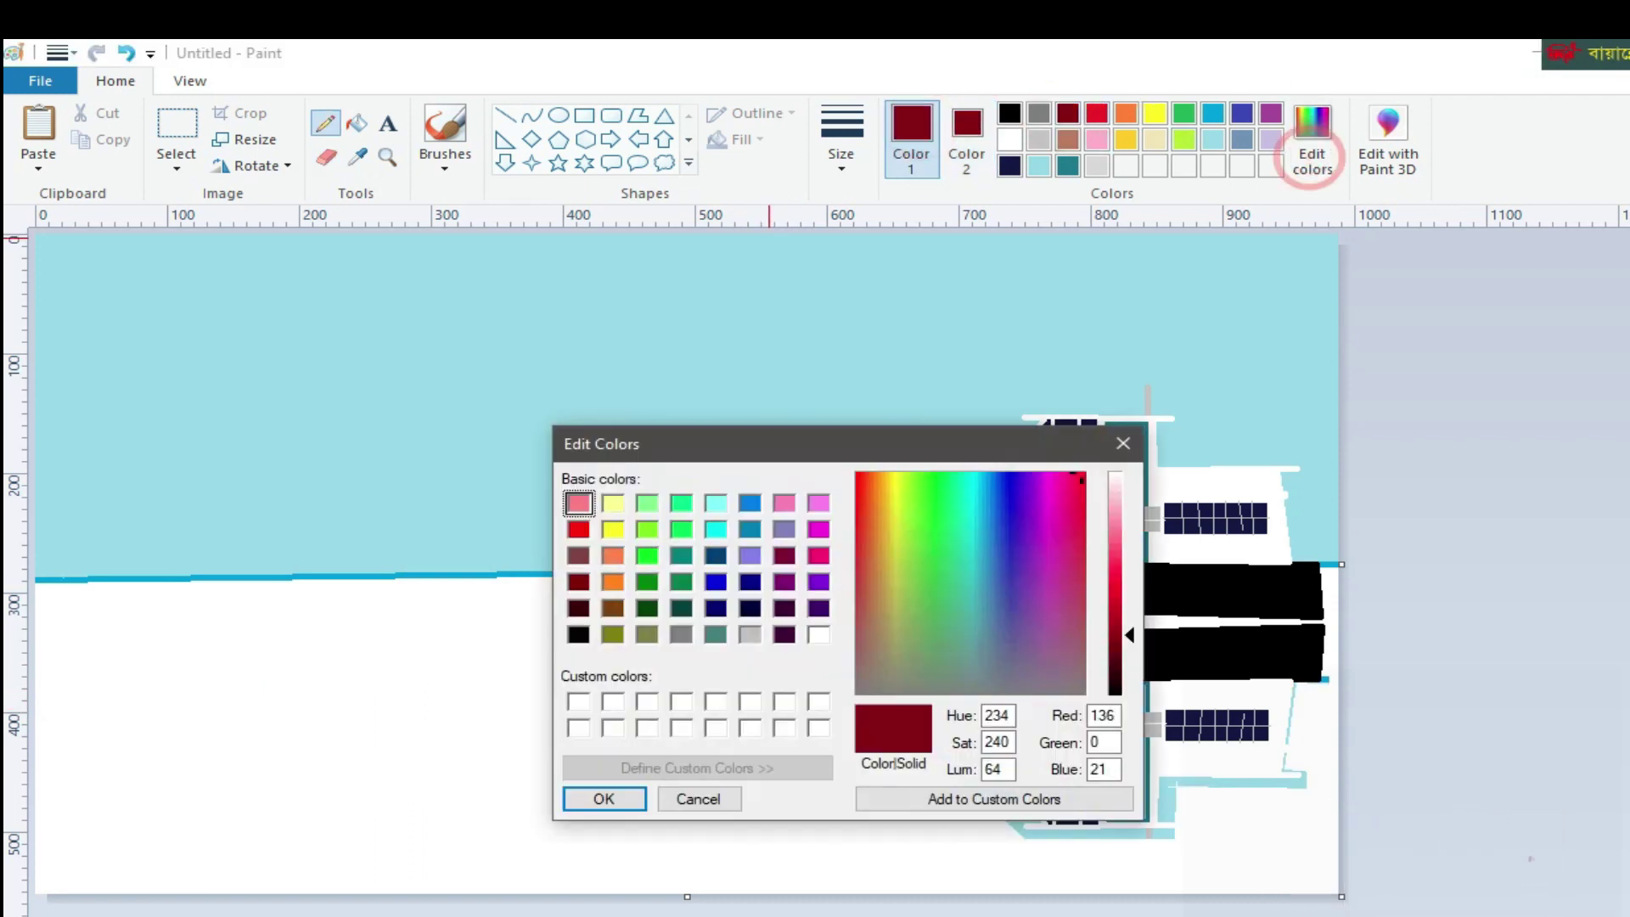
pyautogui.moveTo(1129, 639); pyautogui.dragTo(1129, 654)
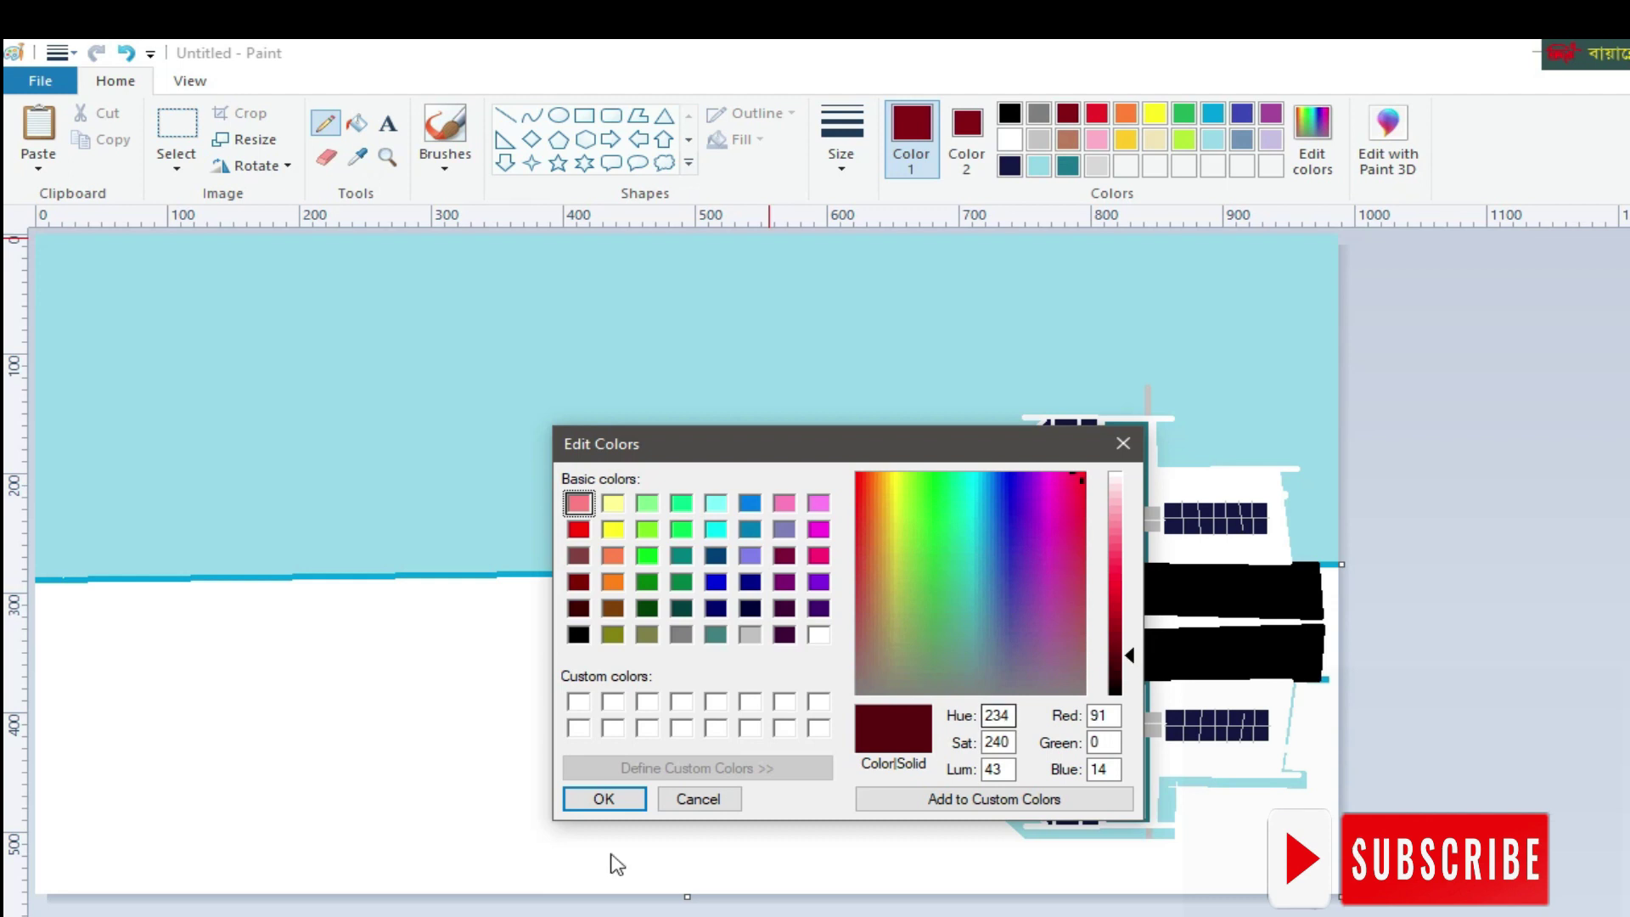
pyautogui.click(604, 798)
# Pencil a wavy hill outline rising from the left waterline
pyautogui.click(61, 577)
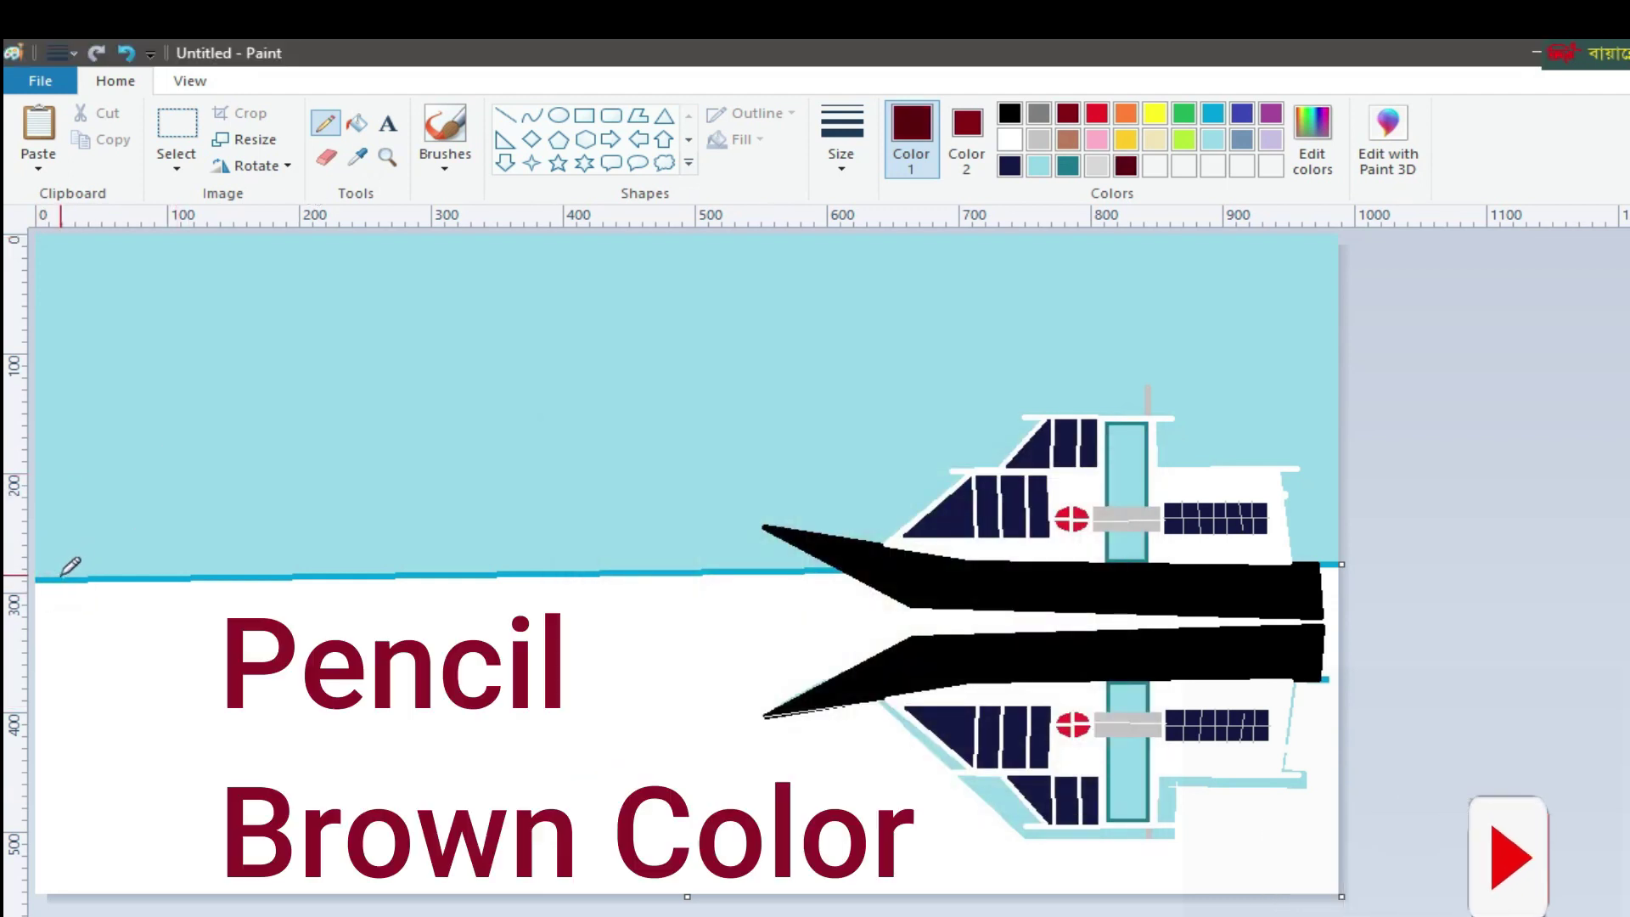
pyautogui.moveTo(62, 577); pyautogui.dragTo(112, 553)
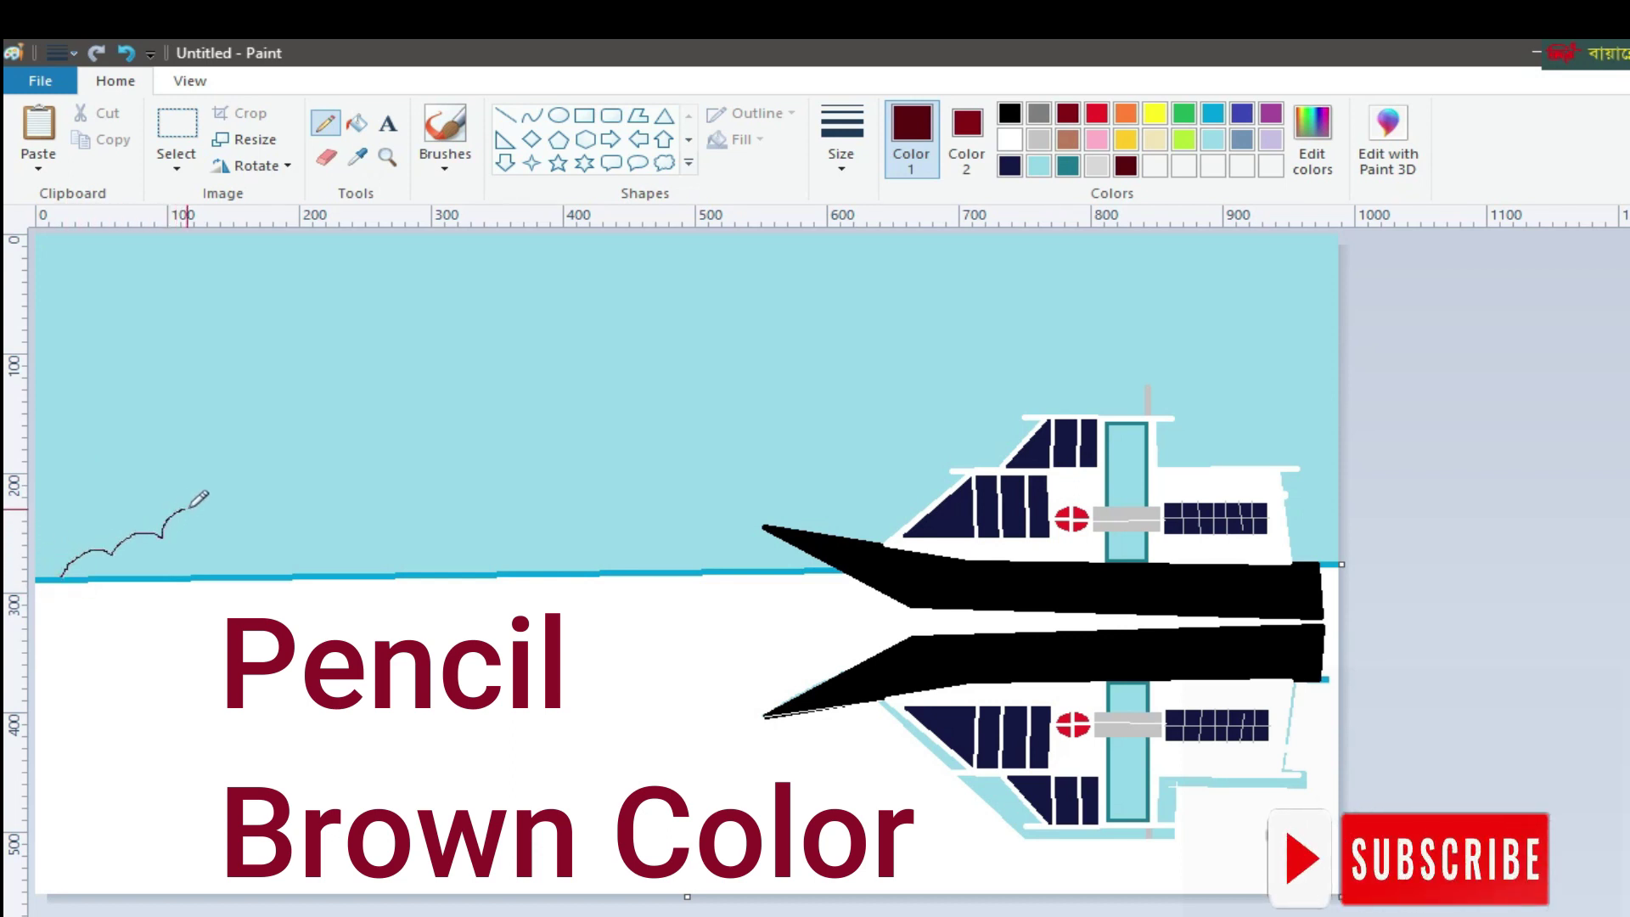
pyautogui.moveTo(241, 526); pyautogui.dragTo(377, 545)
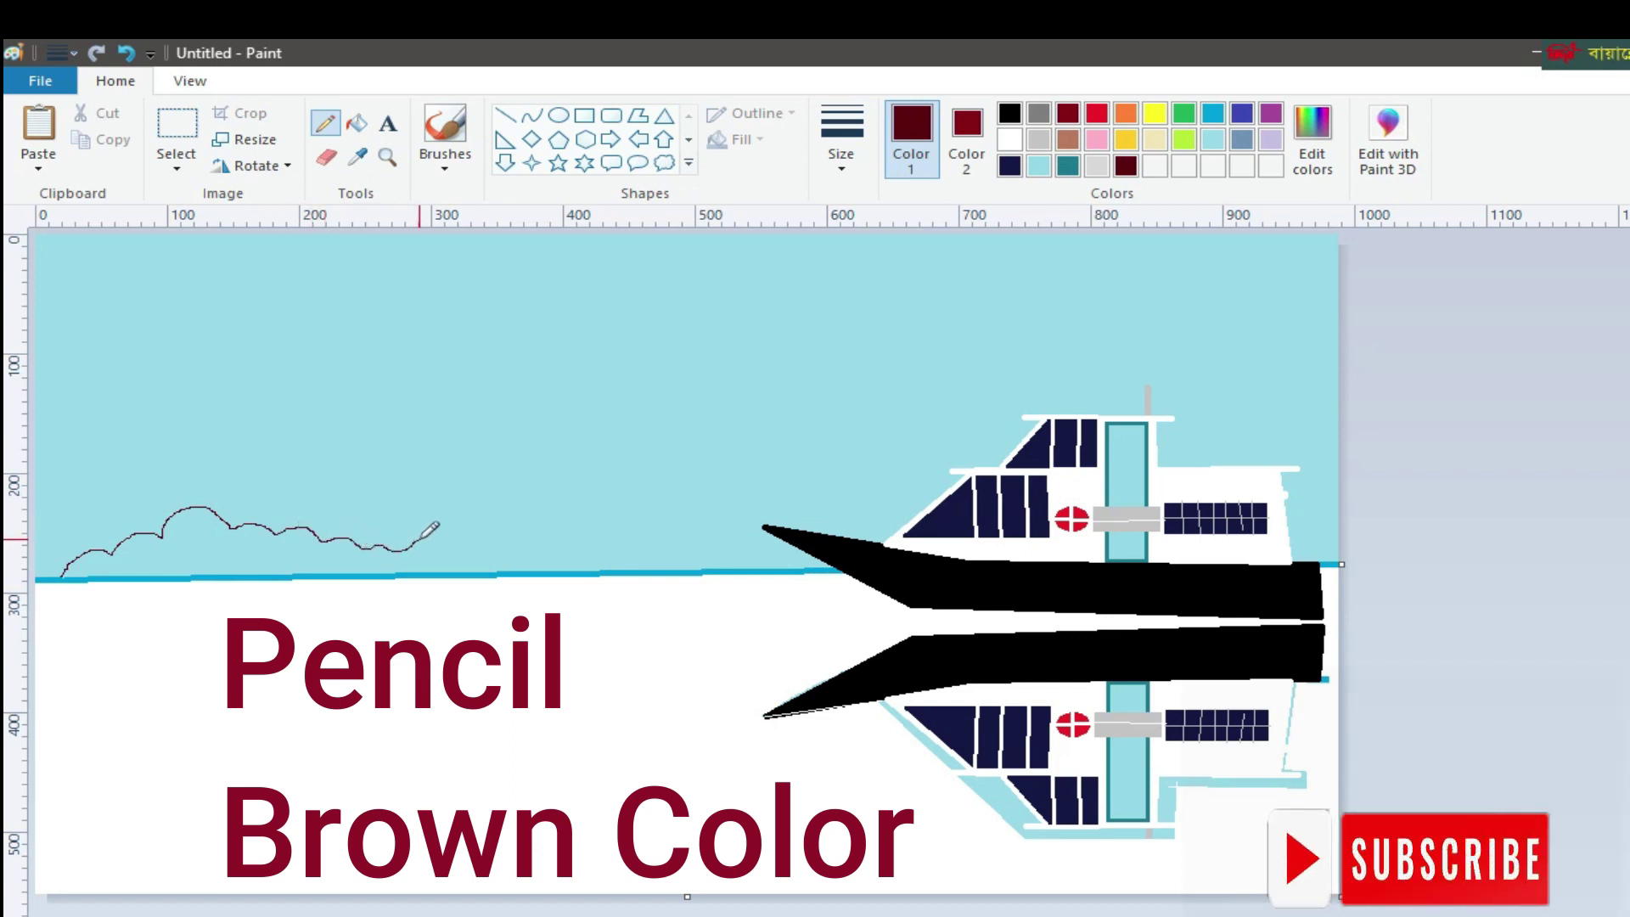
pyautogui.moveTo(533, 524); pyautogui.dragTo(617, 568)
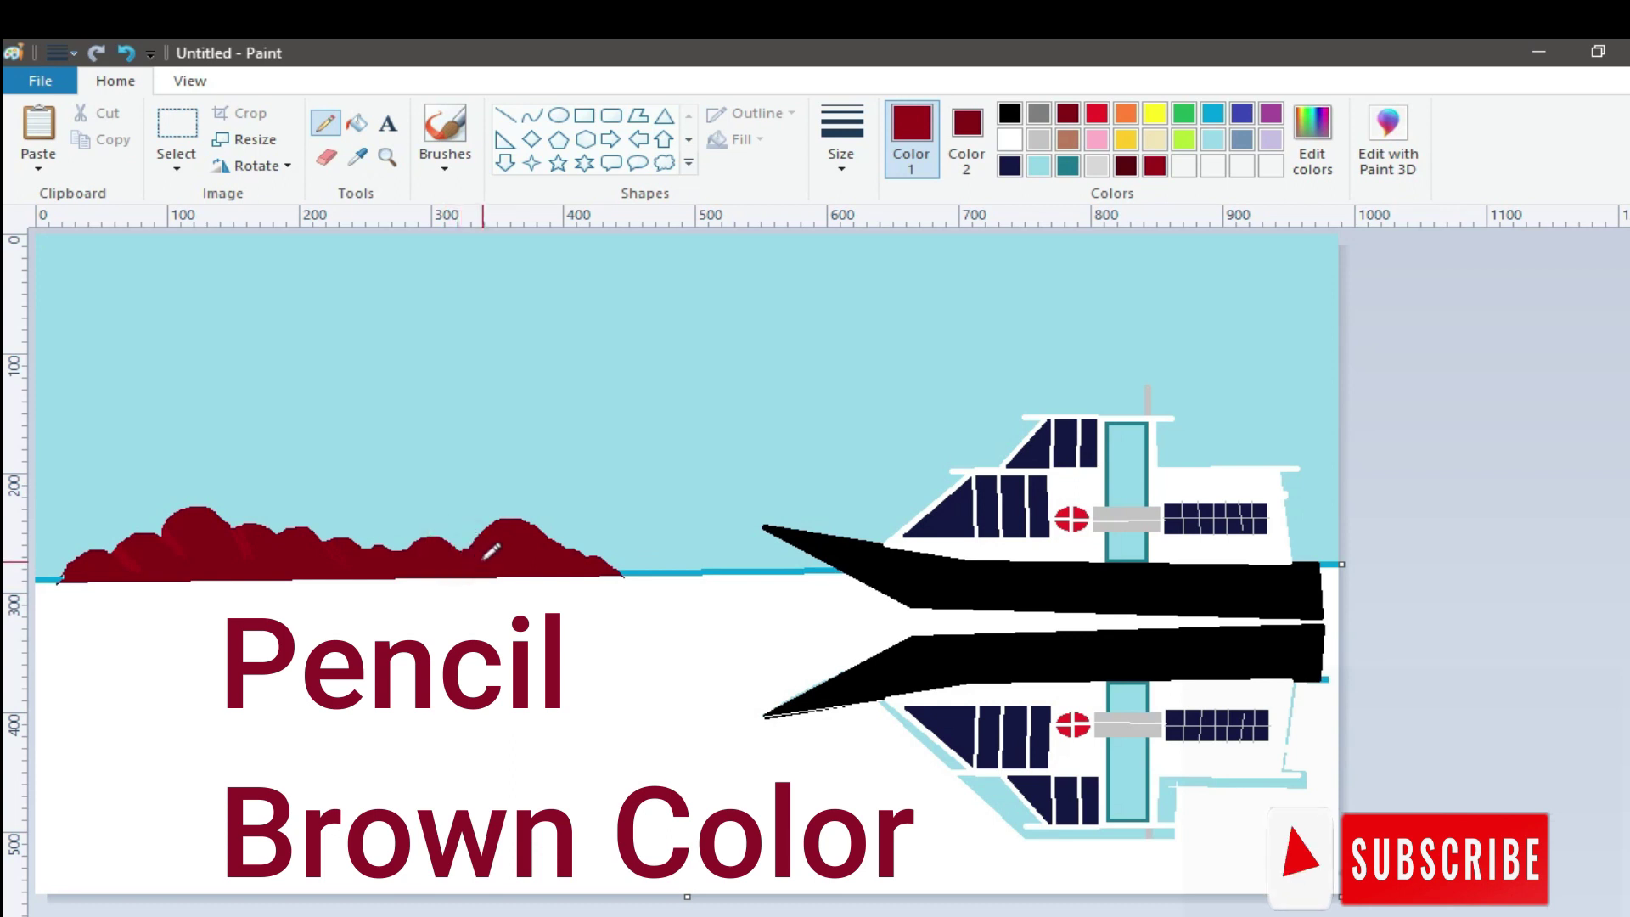
pyautogui.click(356, 123)
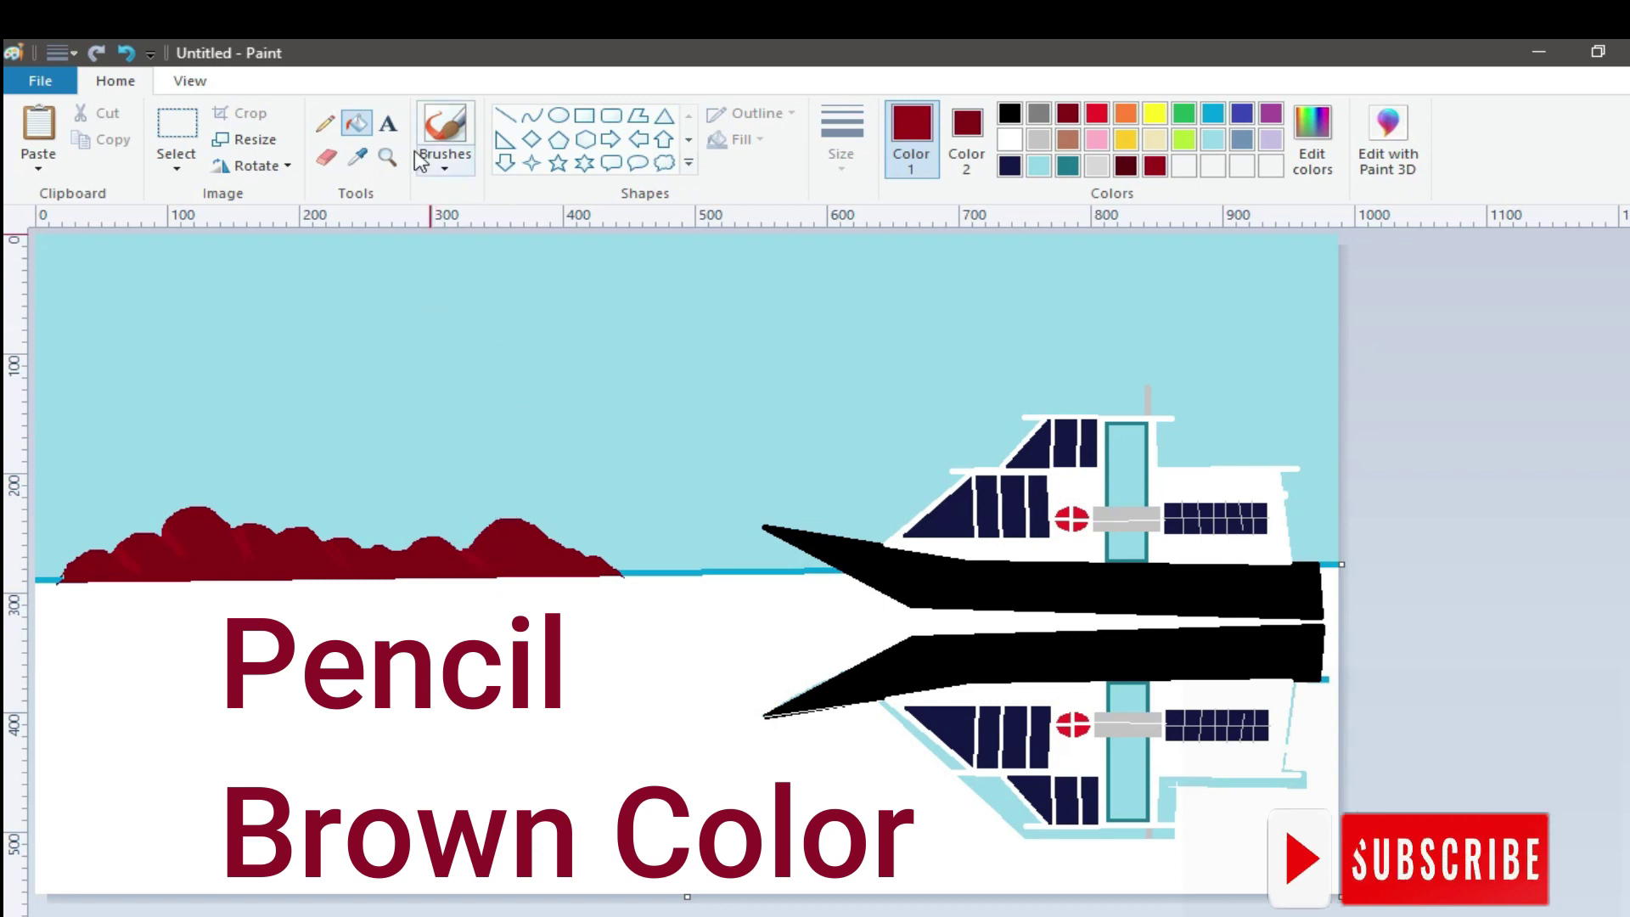
# Refill the right part of the hill solidly with the dark red
pyautogui.click(328, 128)
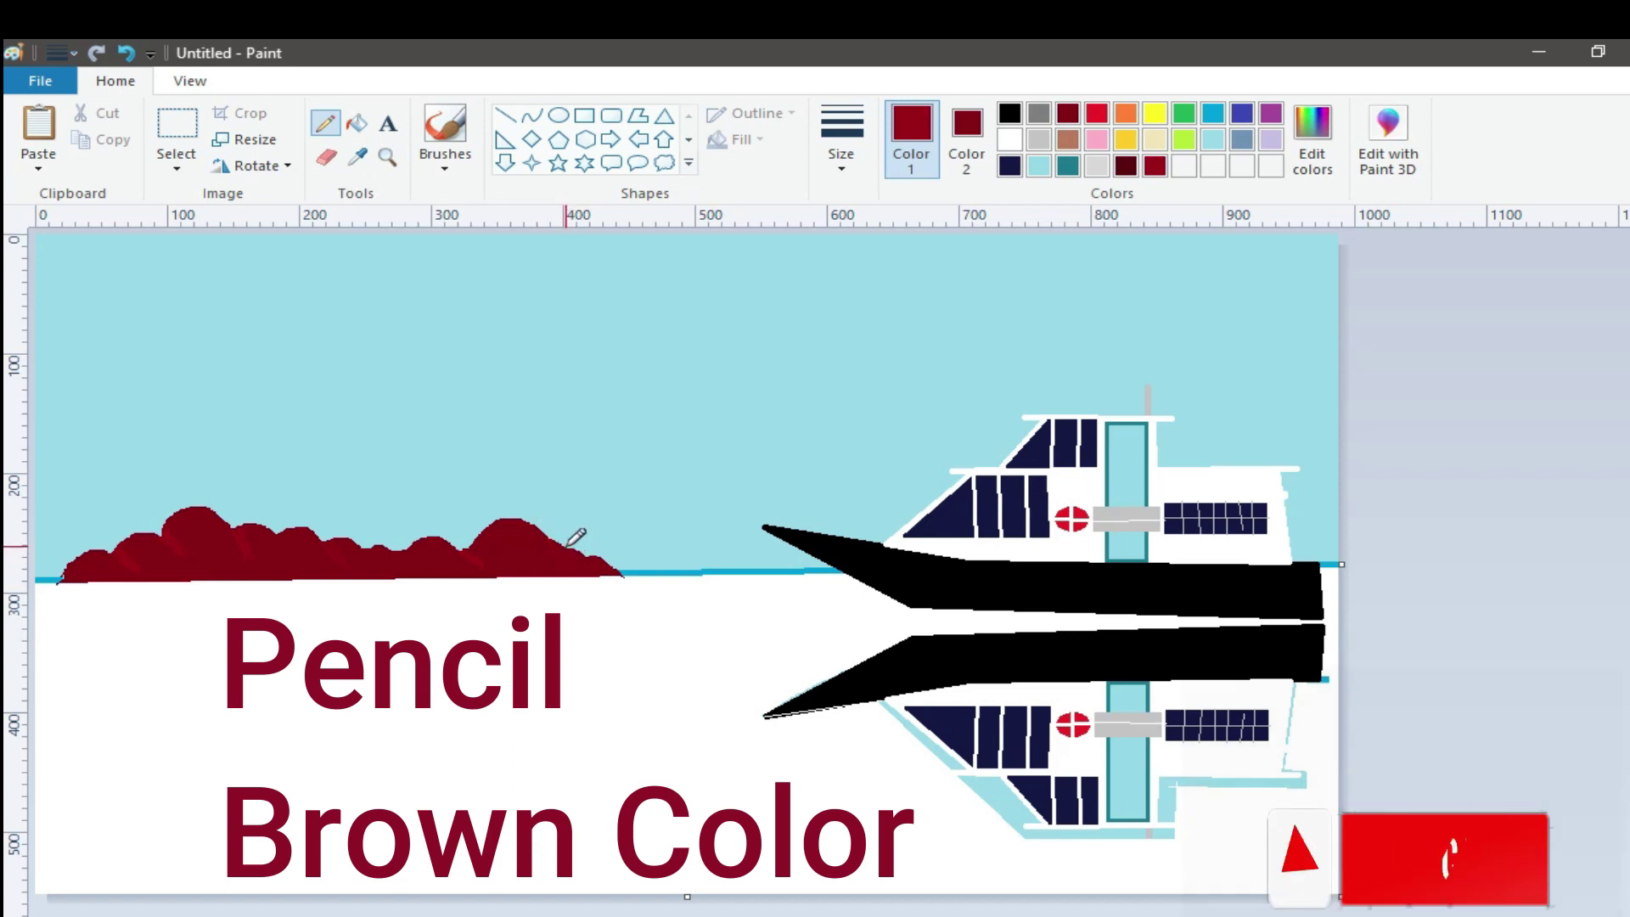
pyautogui.click(358, 124)
pyautogui.click(583, 552)
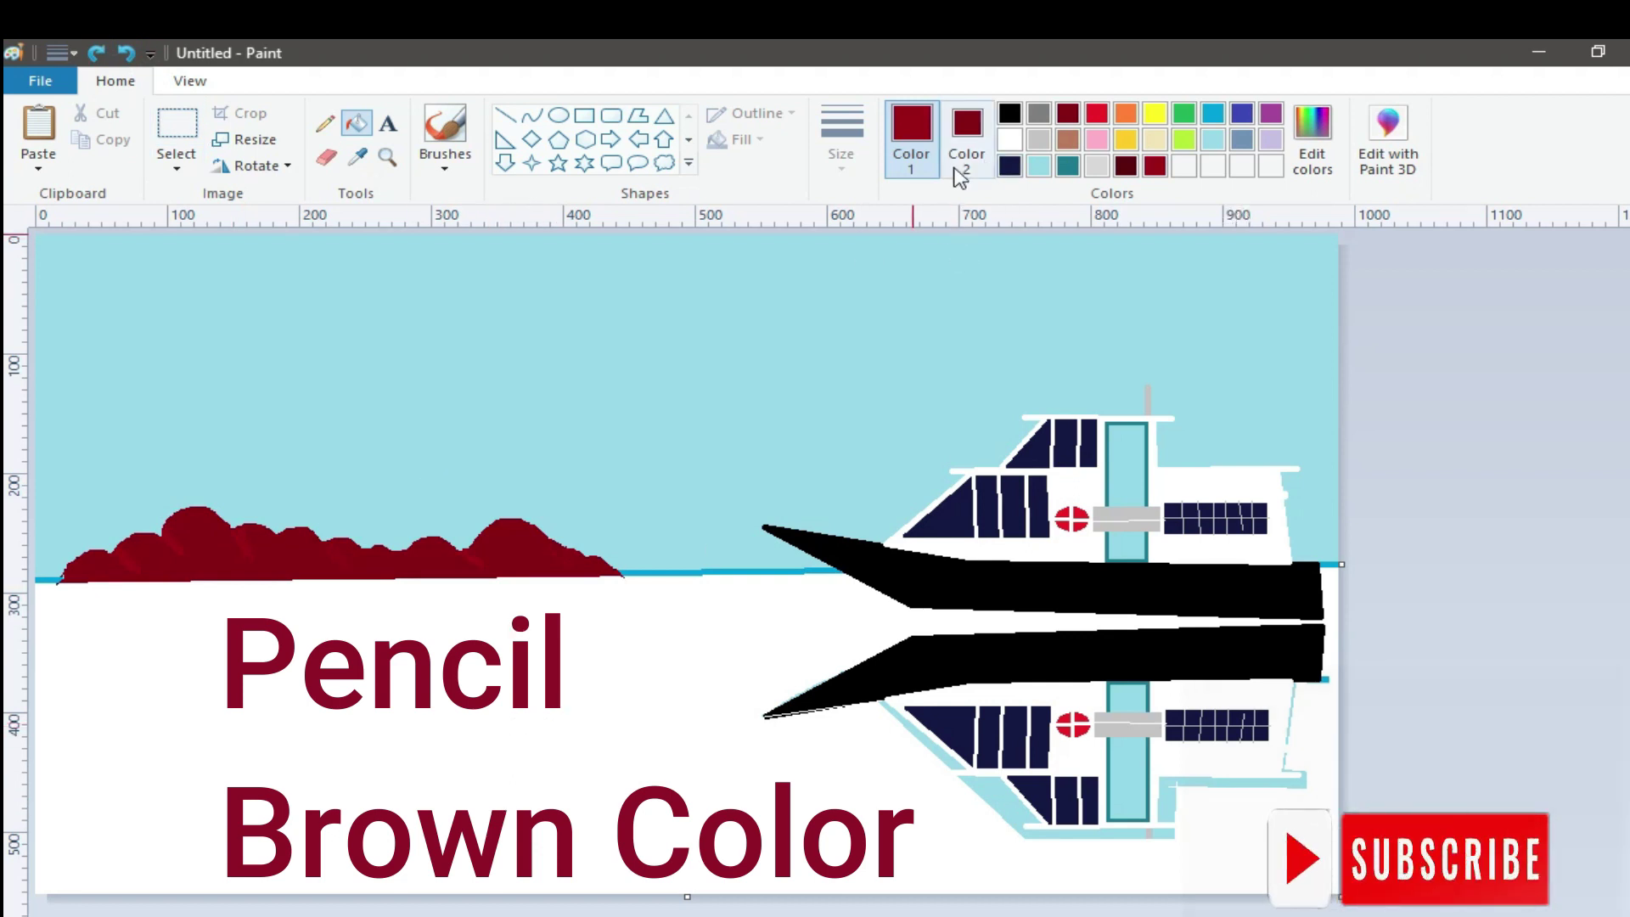
# Airbrush a lighter red texture over the left hill
pyautogui.click(445, 163)
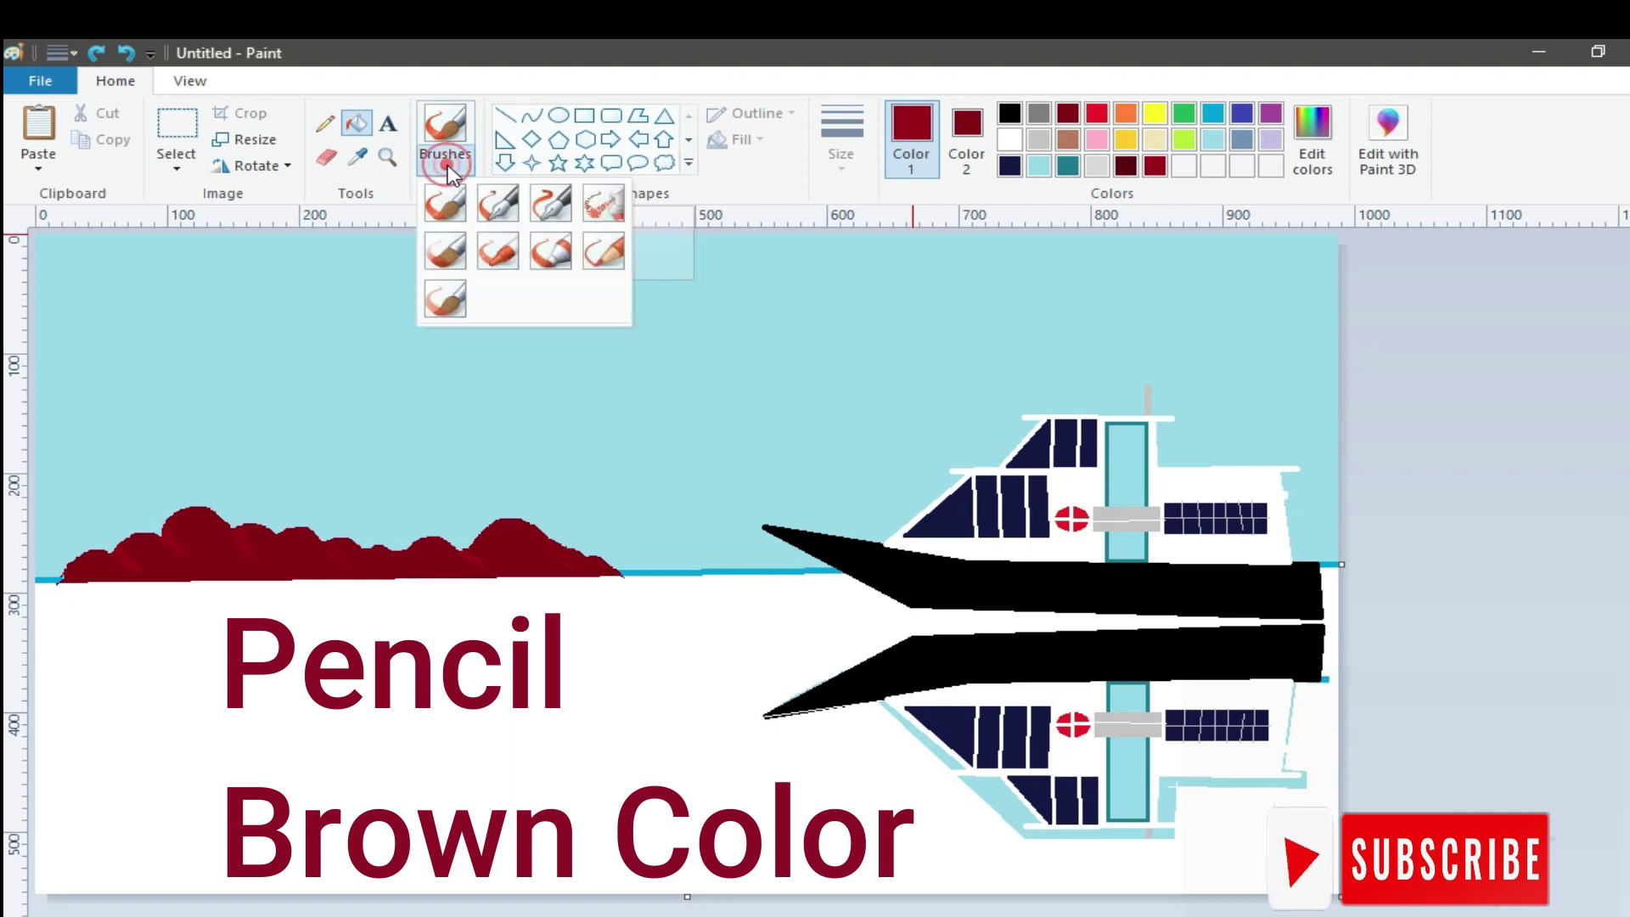
pyautogui.click(611, 206)
pyautogui.click(1312, 140)
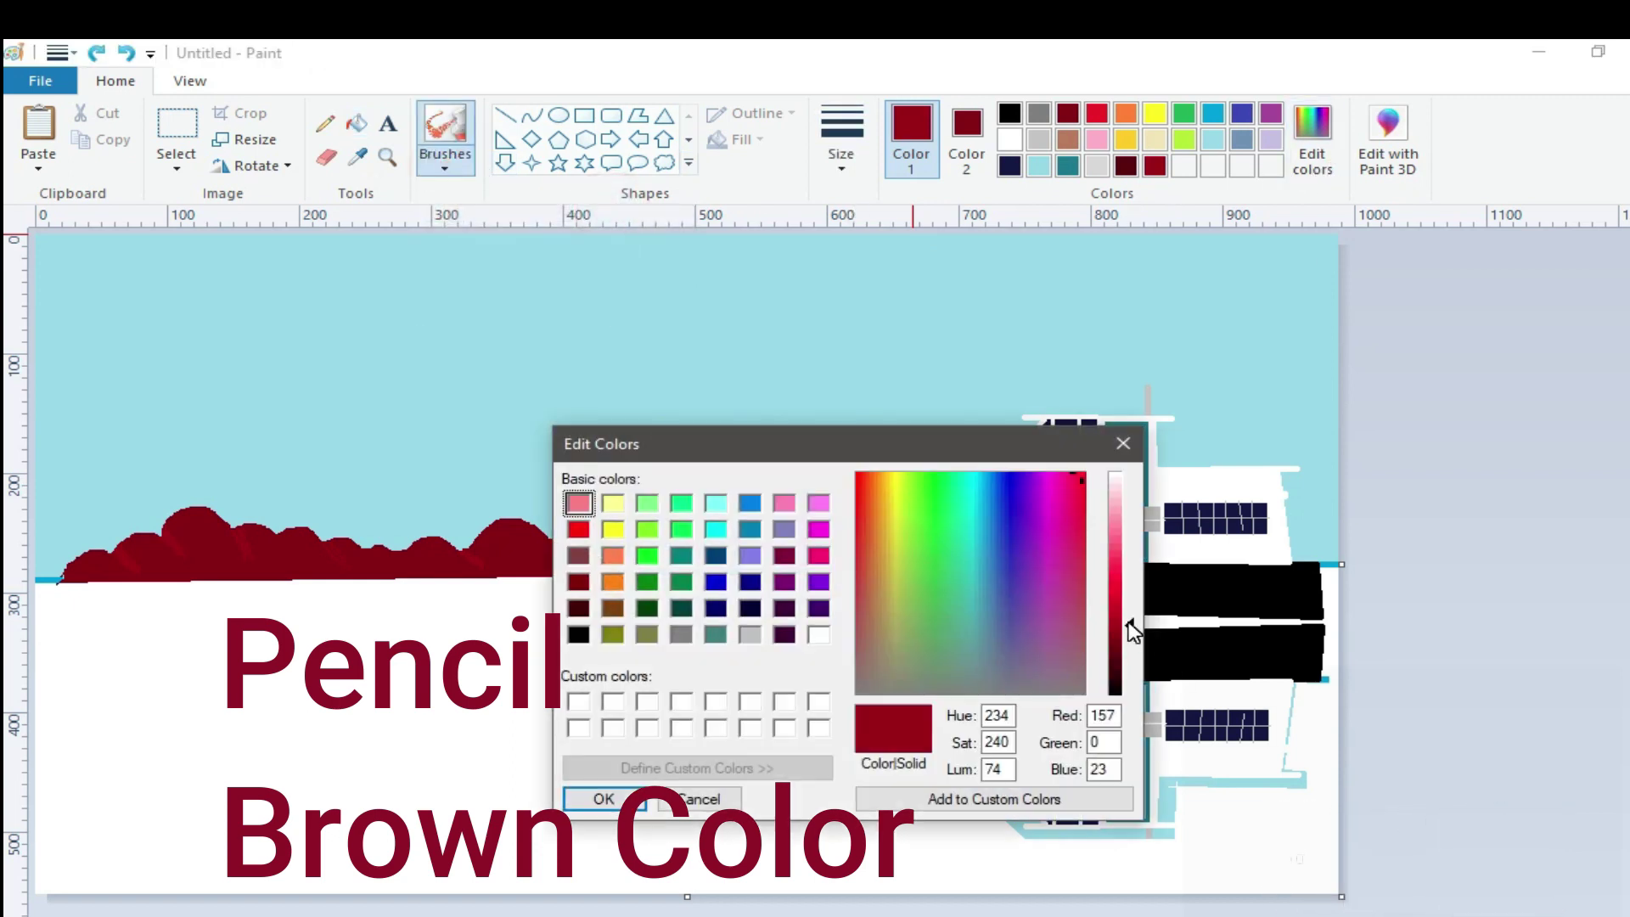
pyautogui.moveTo(1130, 627); pyautogui.dragTo(1132, 613)
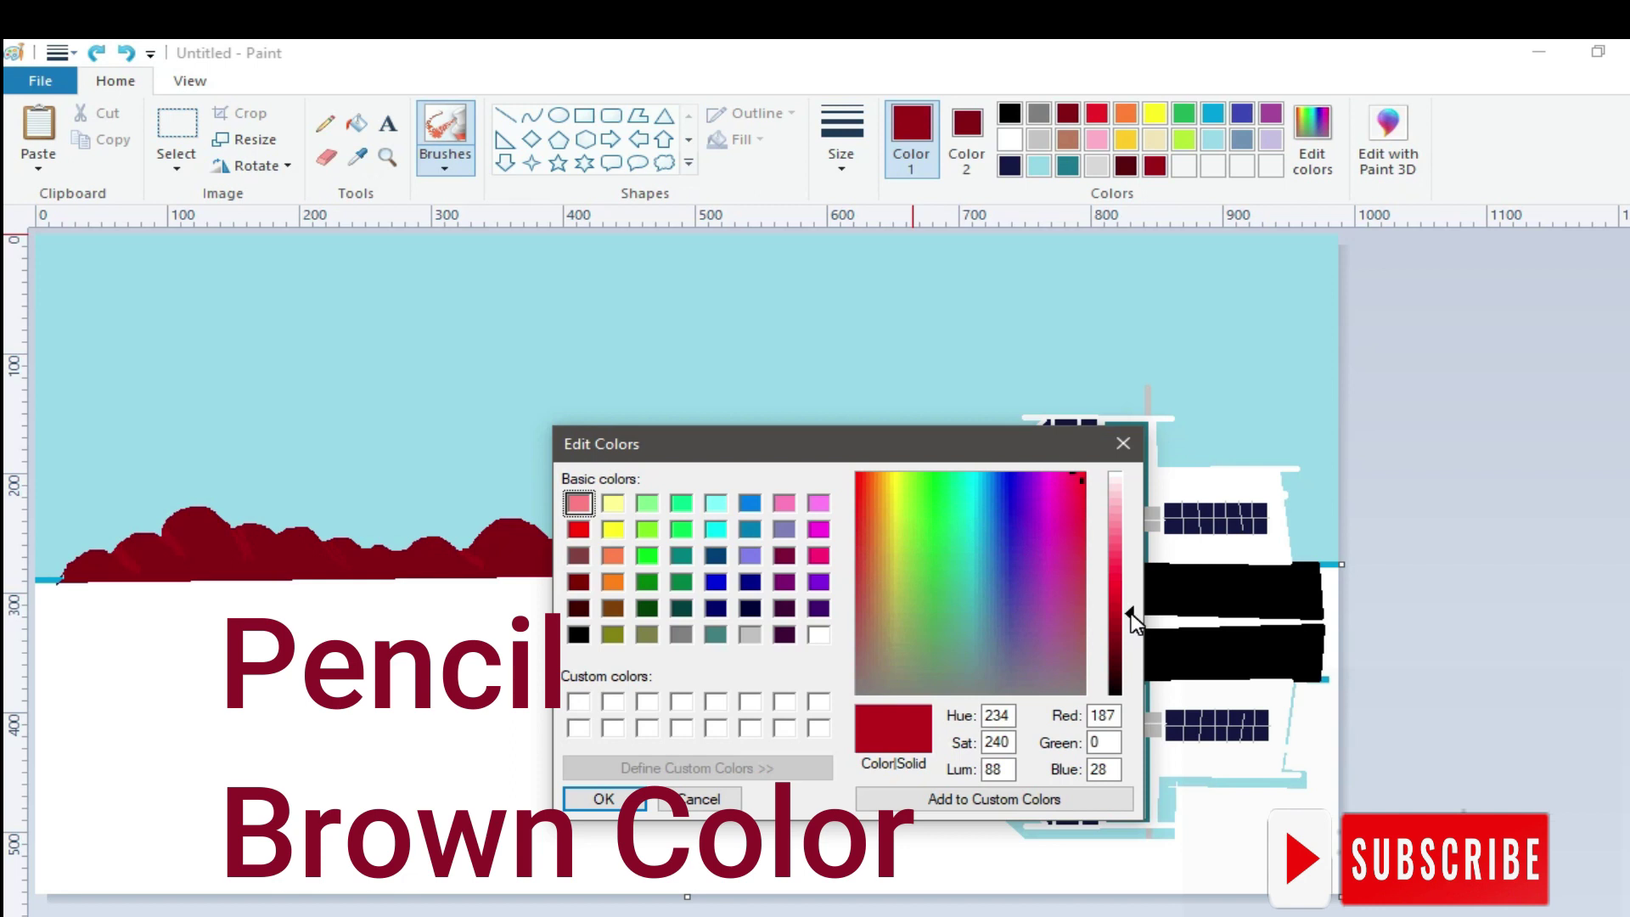
pyautogui.click(603, 799)
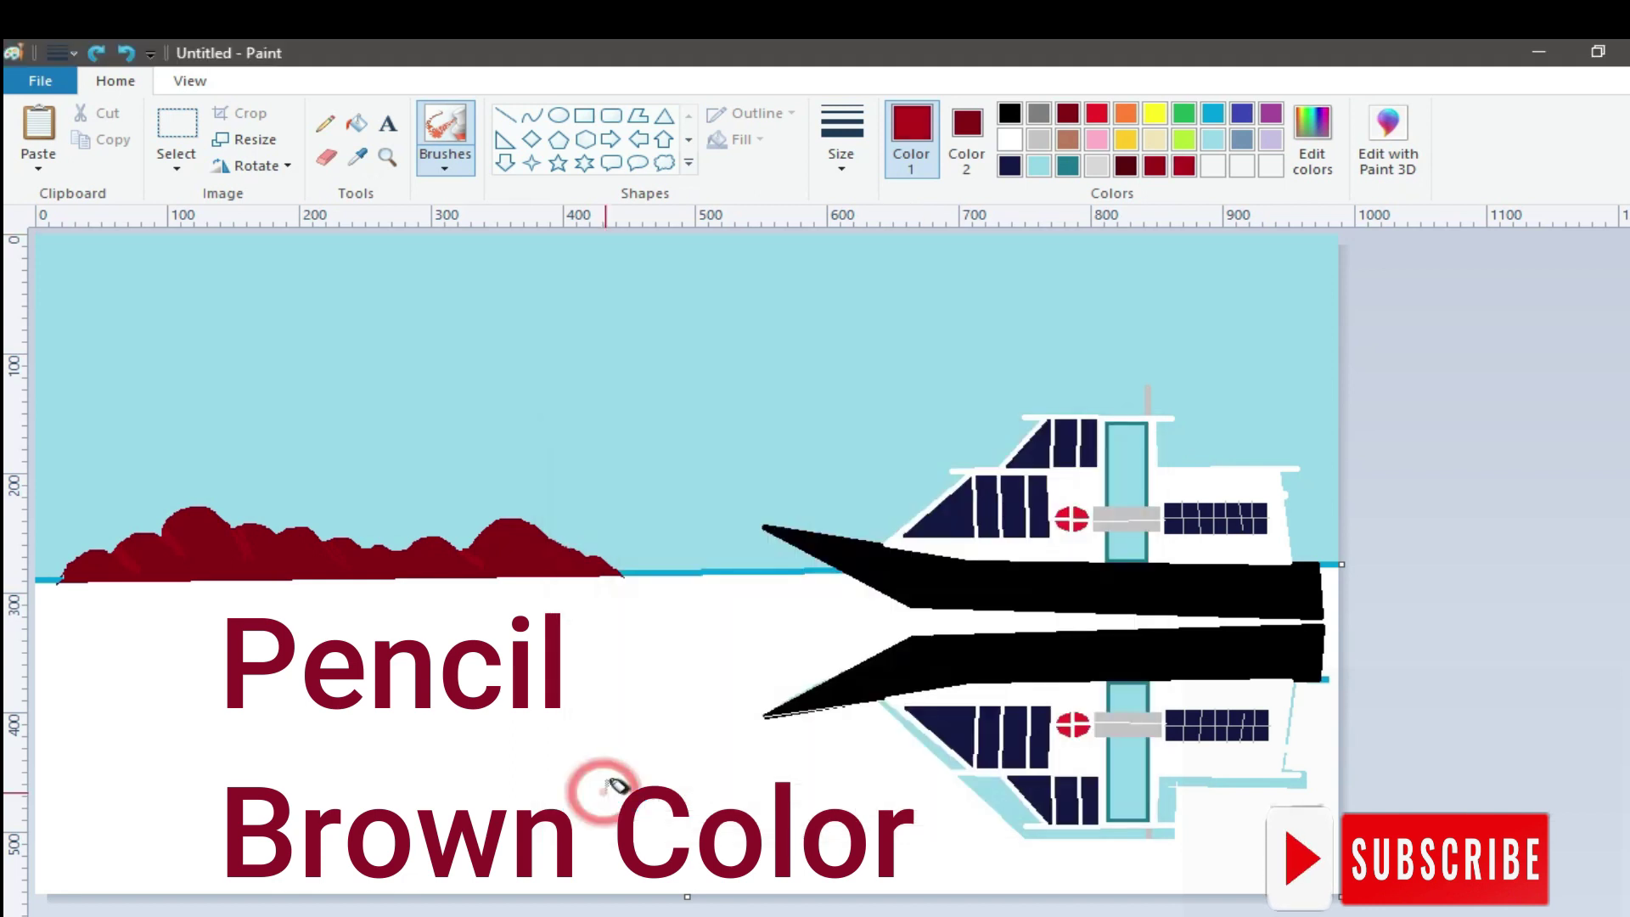
pyautogui.click(840, 157)
pyautogui.click(864, 269)
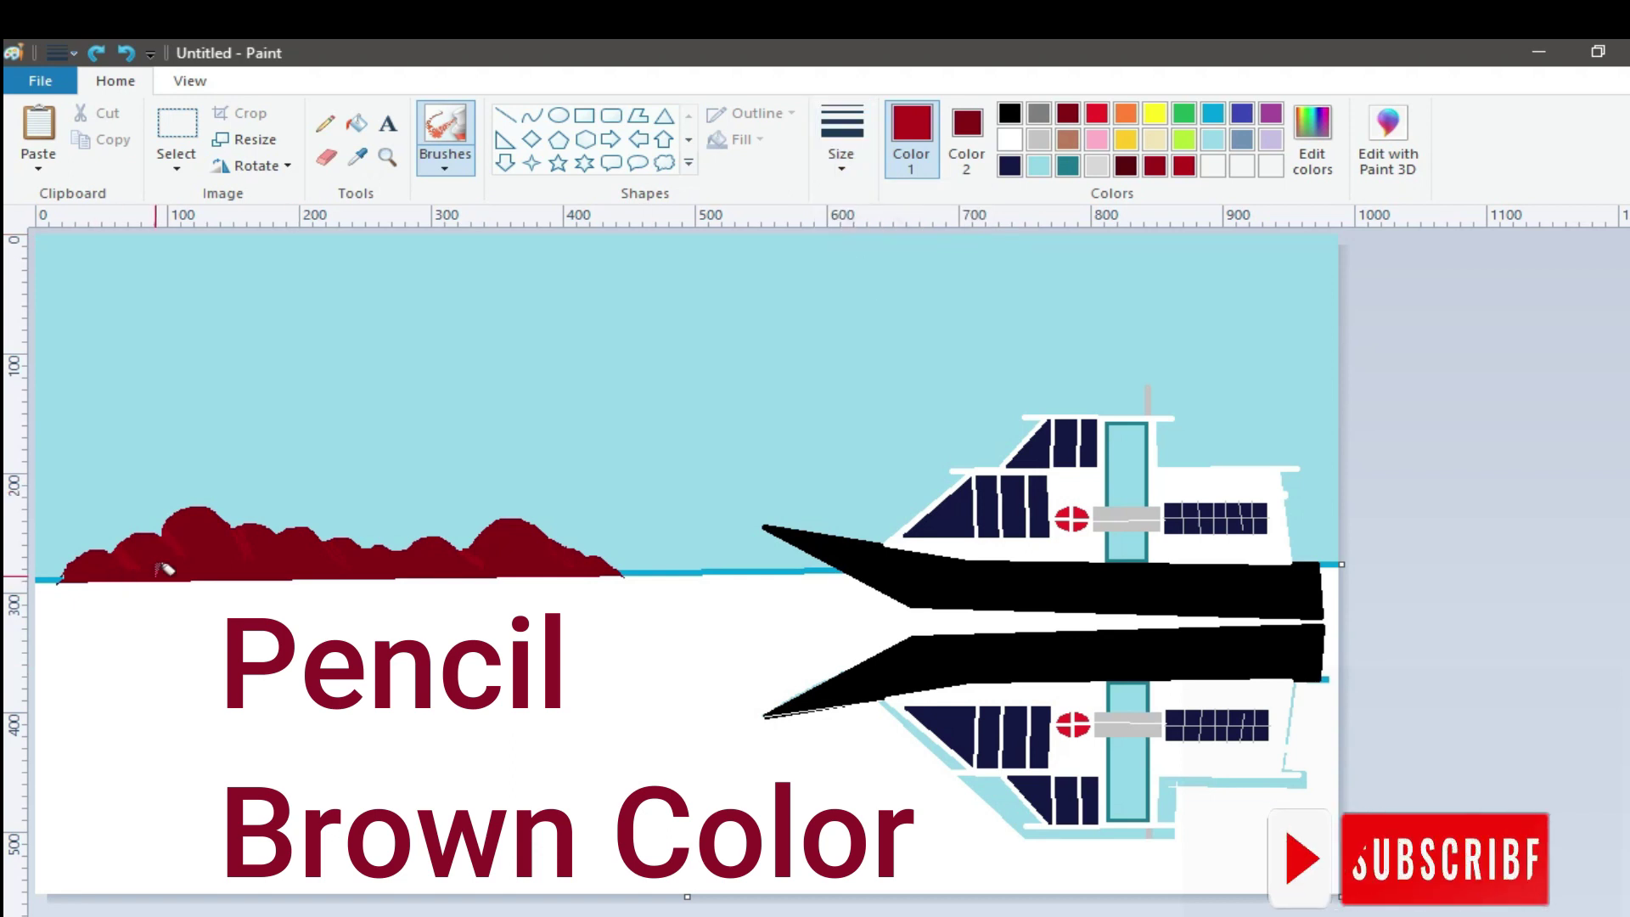
pyautogui.moveTo(150, 553); pyautogui.dragTo(187, 527)
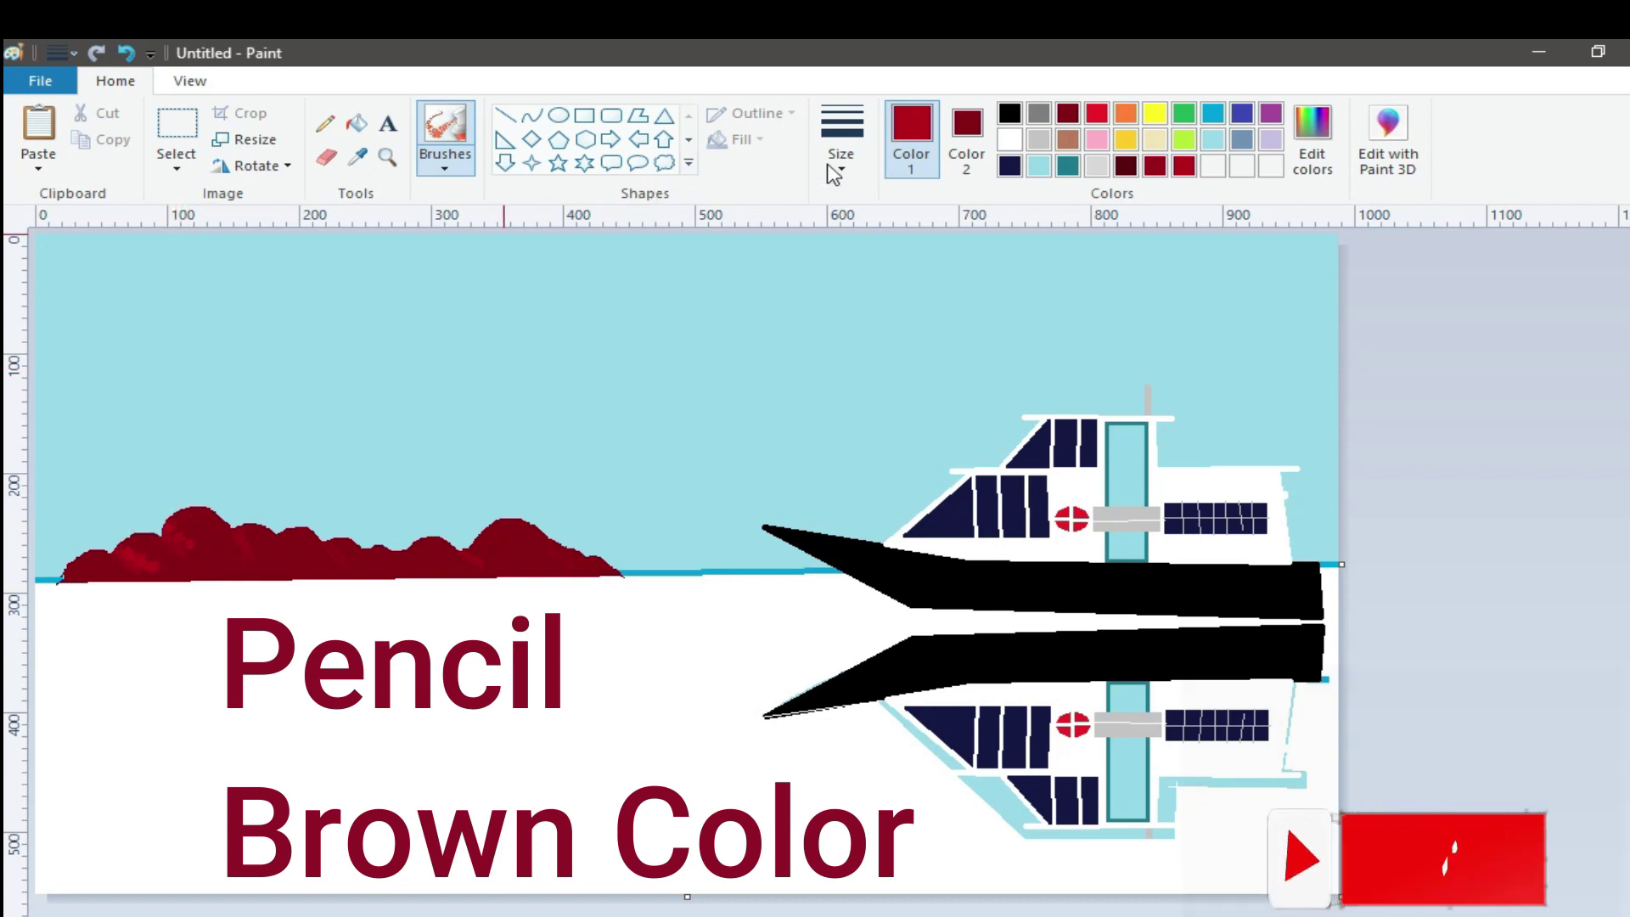
# Add more textured highlights across the hills with a thicker brush, plus a pencil touch-up
pyautogui.click(841, 140)
pyautogui.click(920, 299)
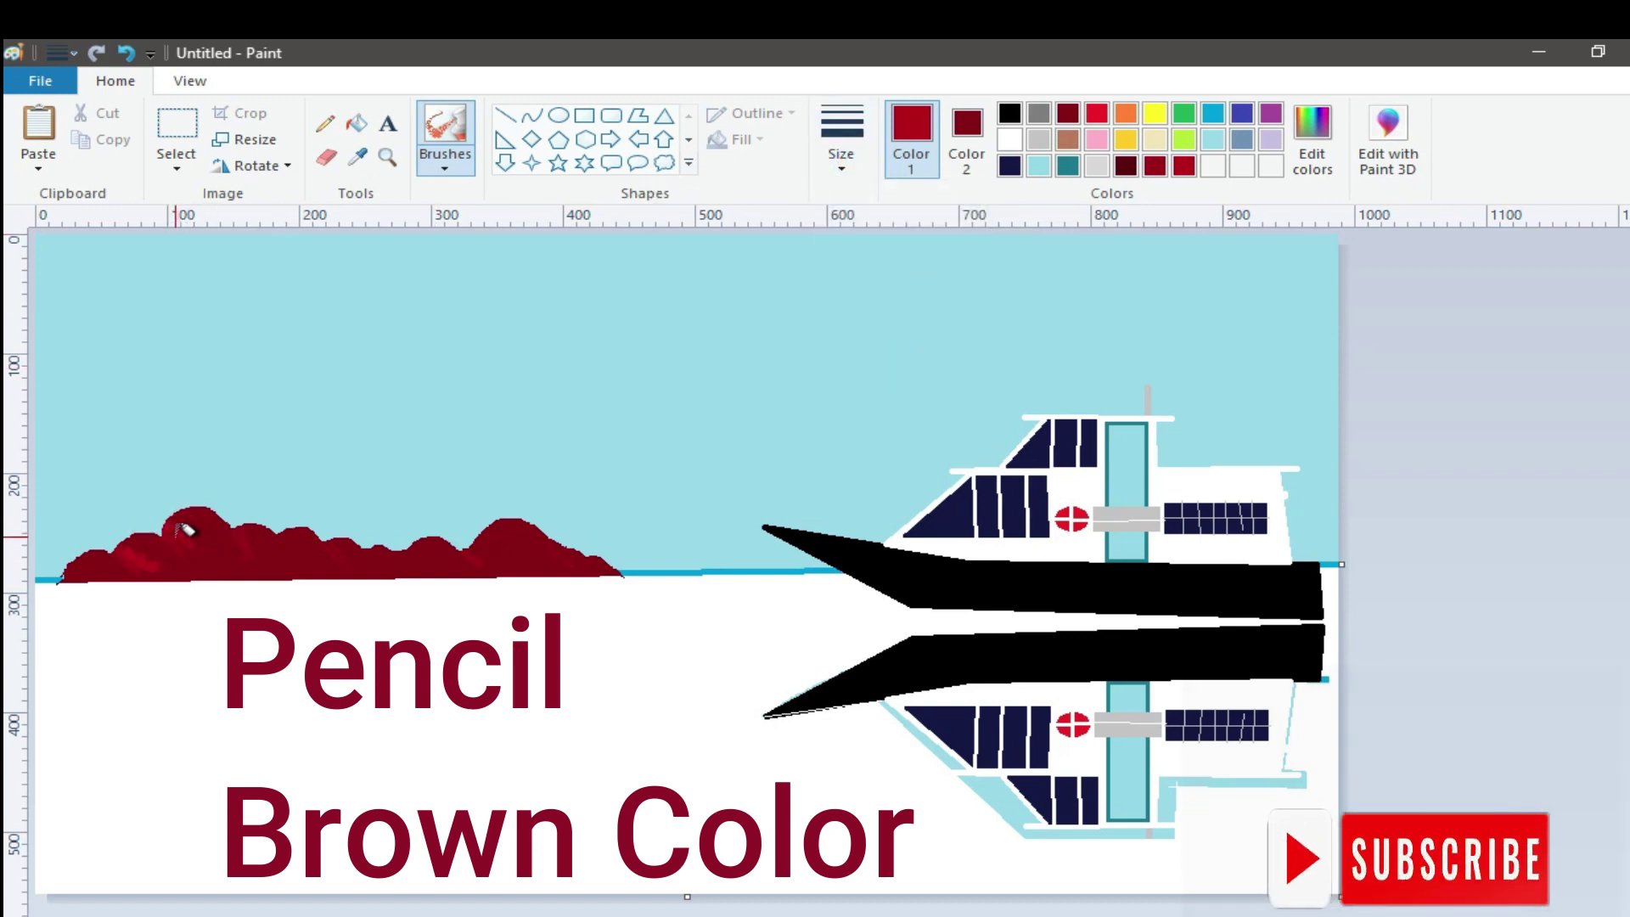
pyautogui.moveTo(183, 528); pyautogui.dragTo(349, 541)
pyautogui.moveTo(483, 565); pyautogui.dragTo(498, 565)
pyautogui.click(331, 126)
pyautogui.moveTo(99, 548); pyautogui.dragTo(118, 550)
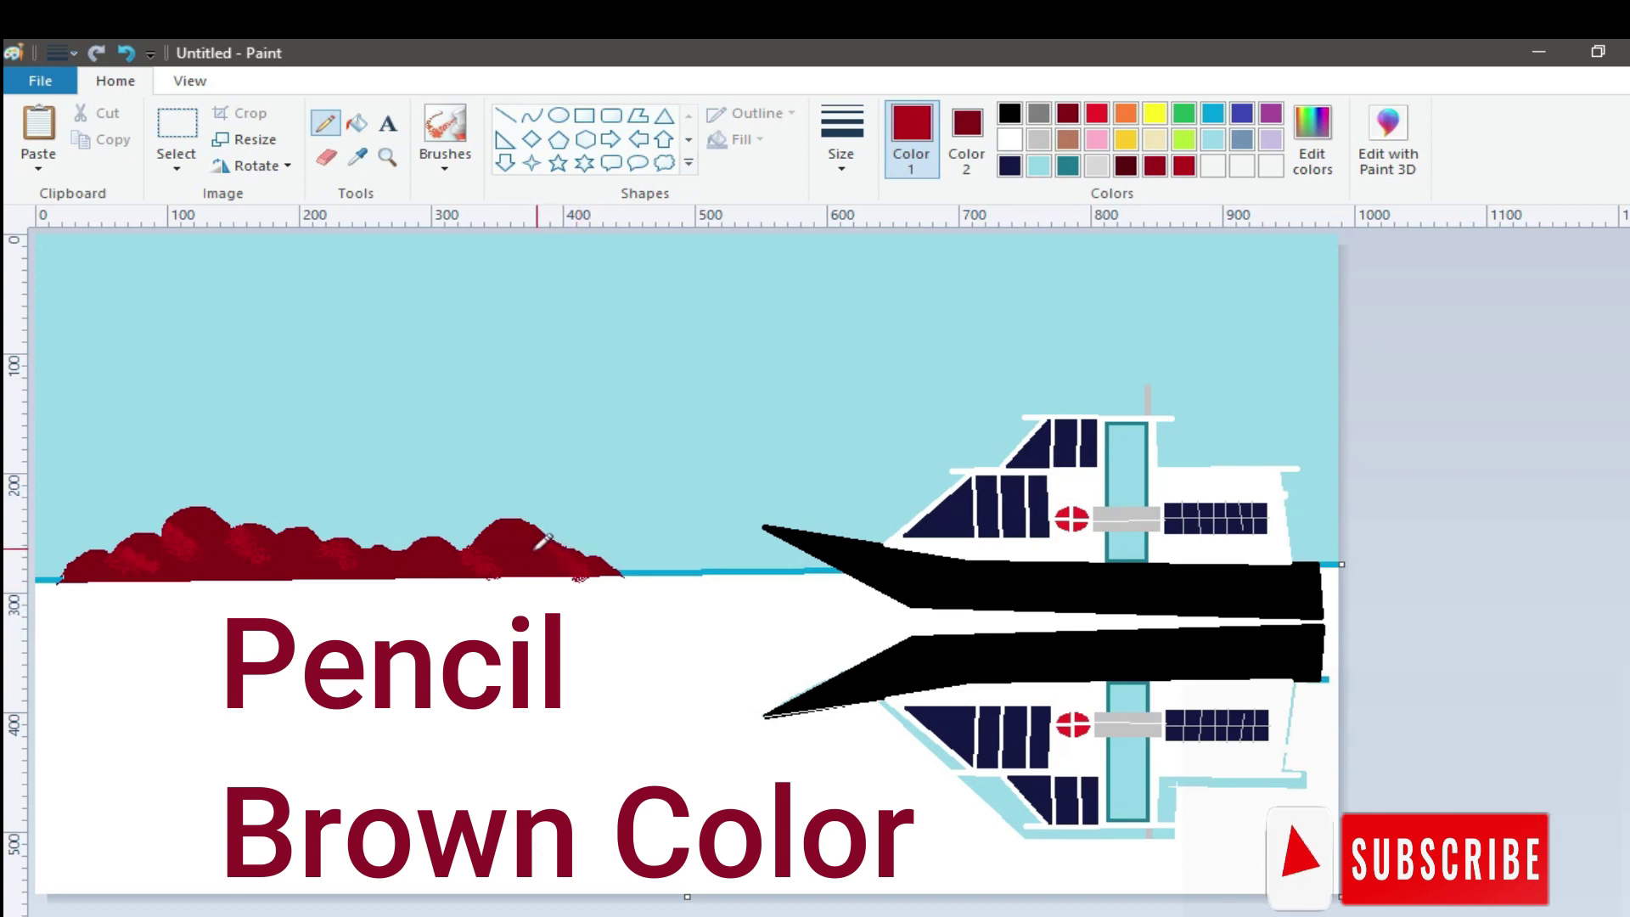
# Brighten the red by raising its luminance, trying and undoing a flood fill
pyautogui.click(1315, 180)
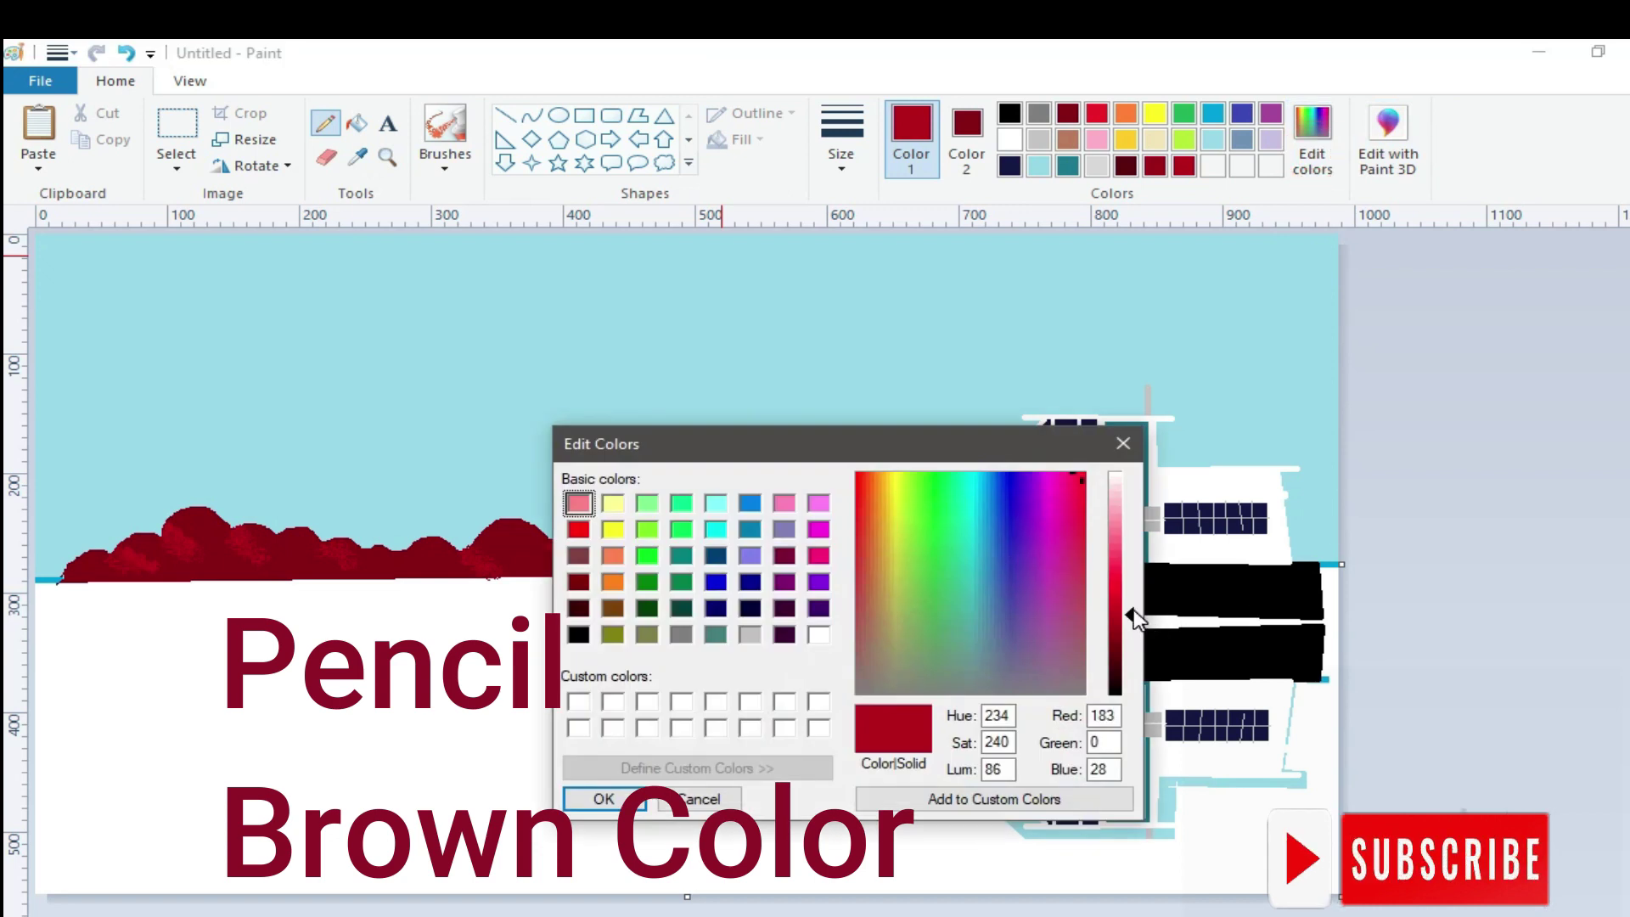
pyautogui.moveTo(1132, 624); pyautogui.dragTo(1137, 608)
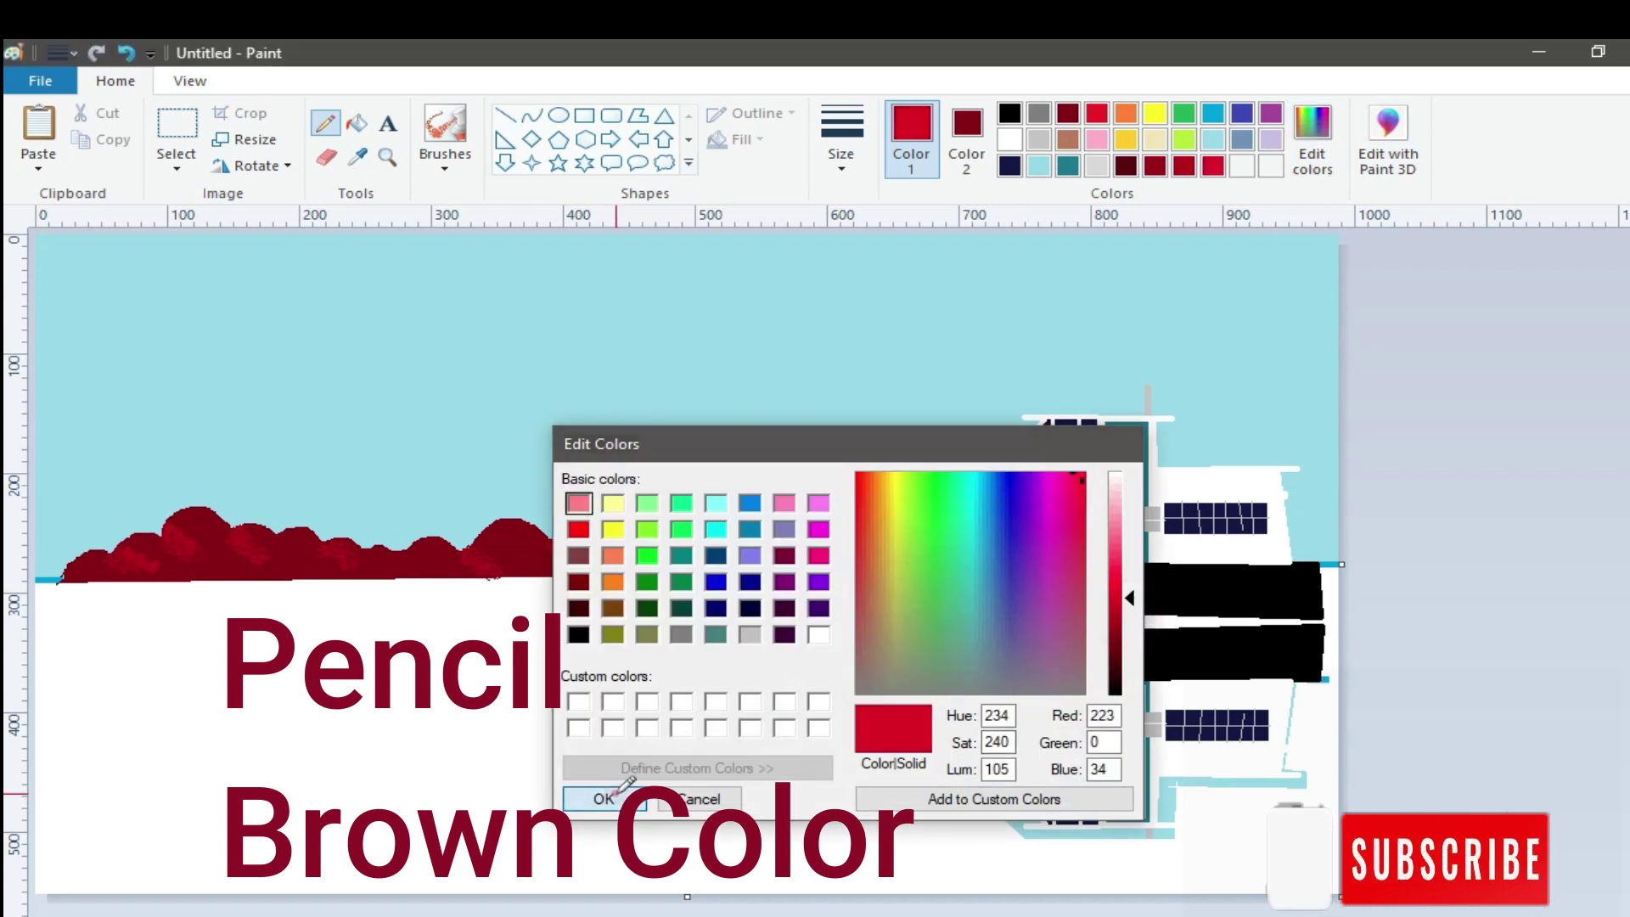
pyautogui.click(603, 799)
pyautogui.click(358, 125)
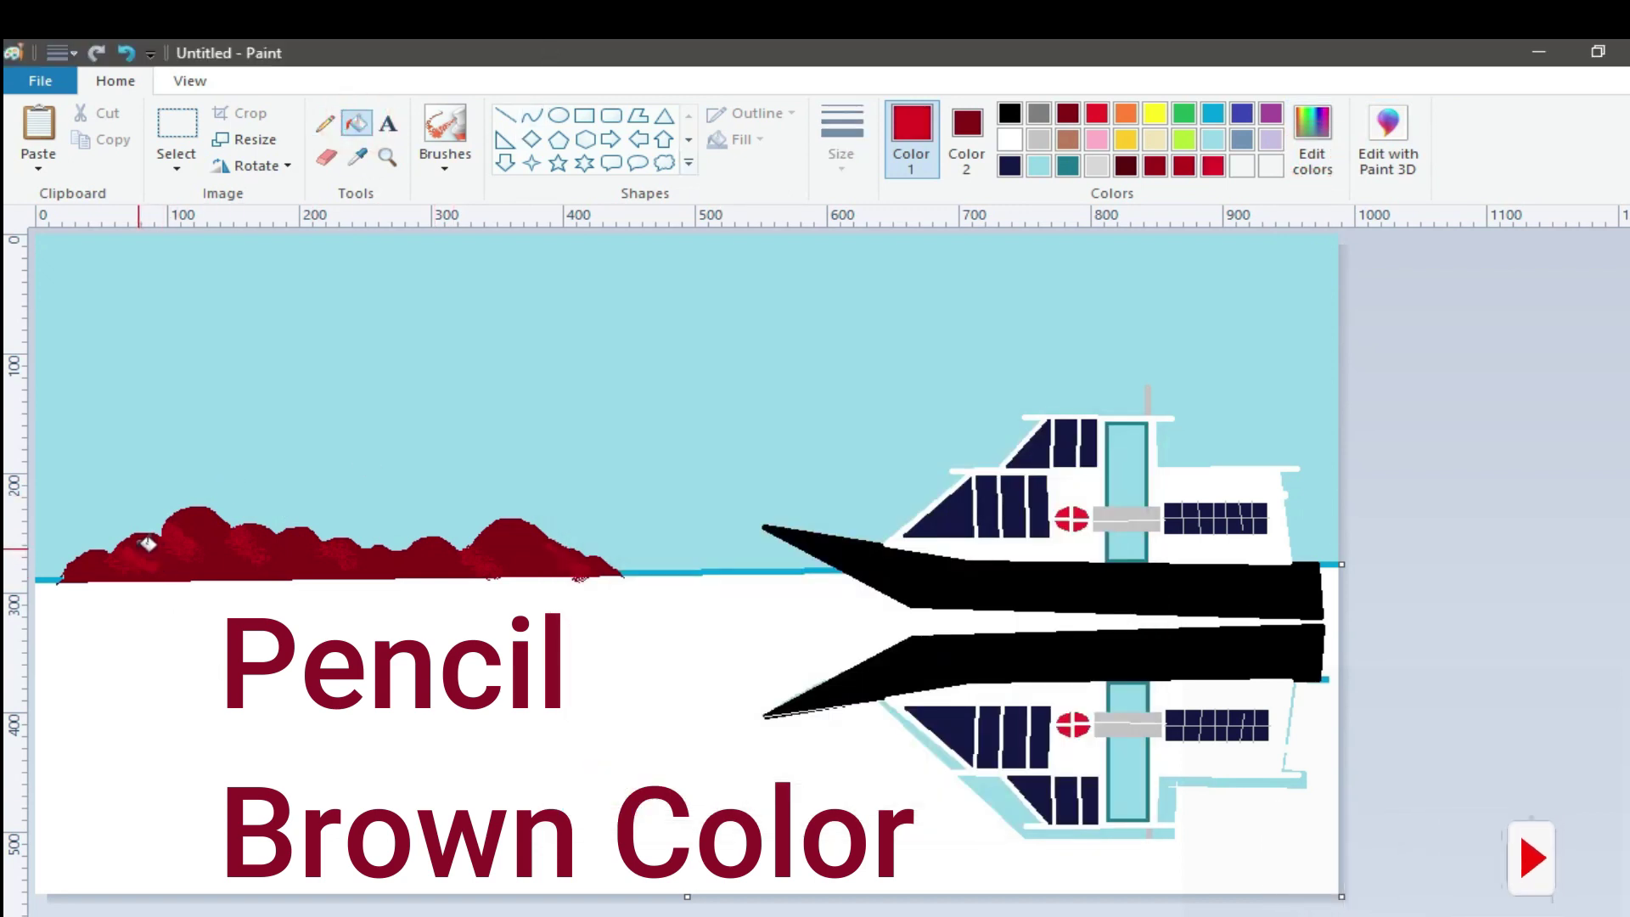
pyautogui.click(150, 545)
pyautogui.click(127, 54)
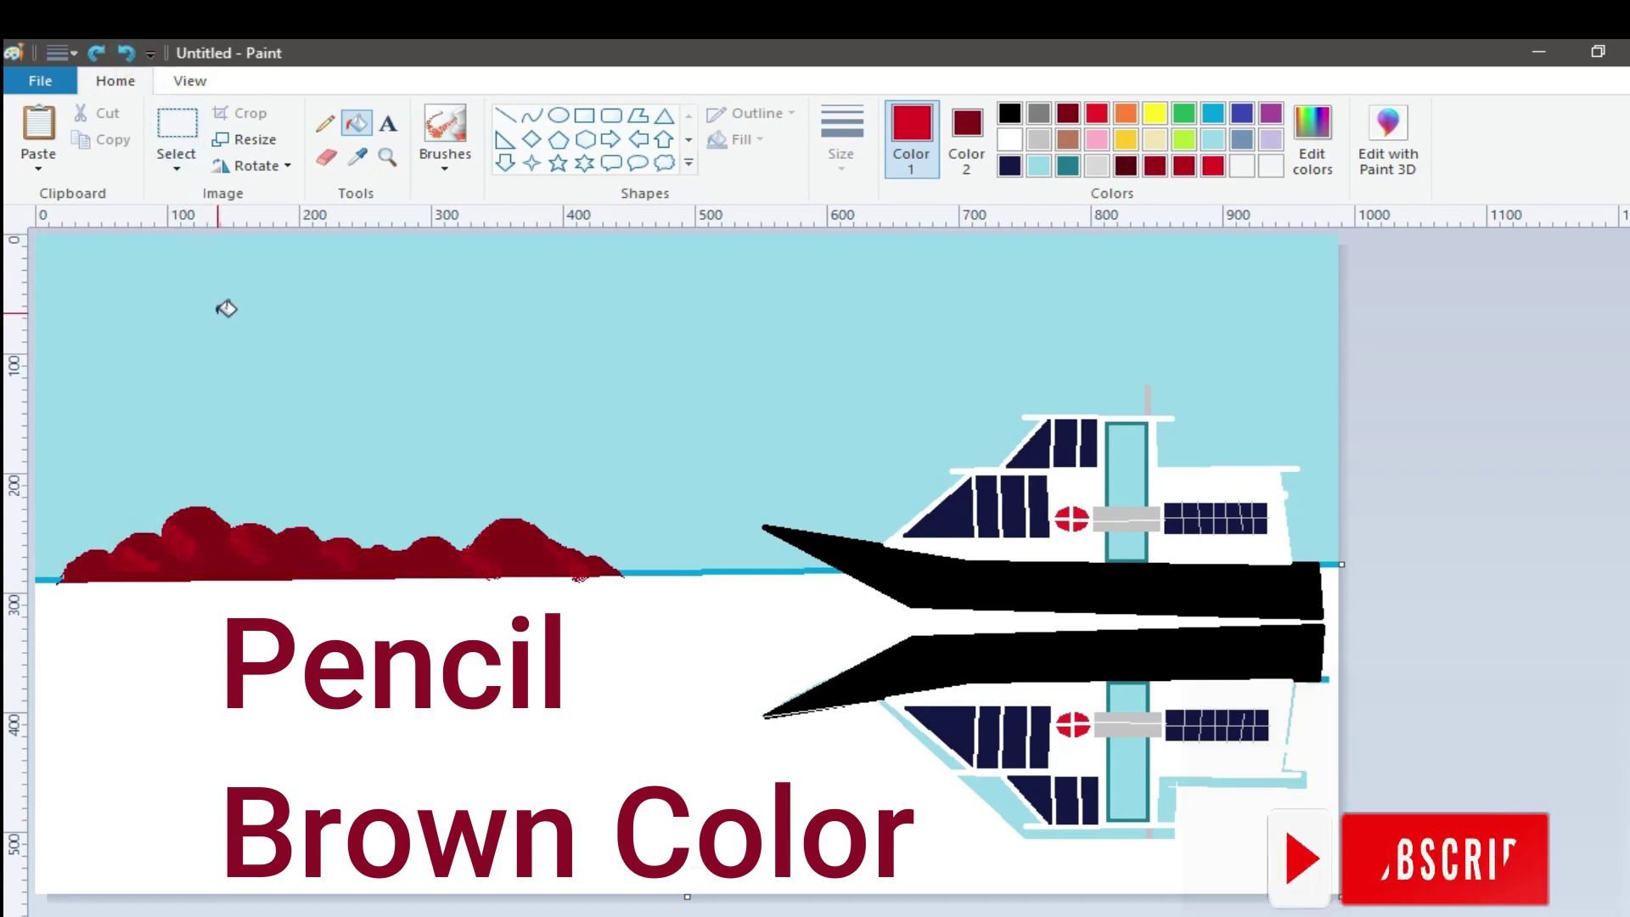
# Airbrush bright red texture across the left and middle hills
pyautogui.click(448, 168)
pyautogui.click(601, 210)
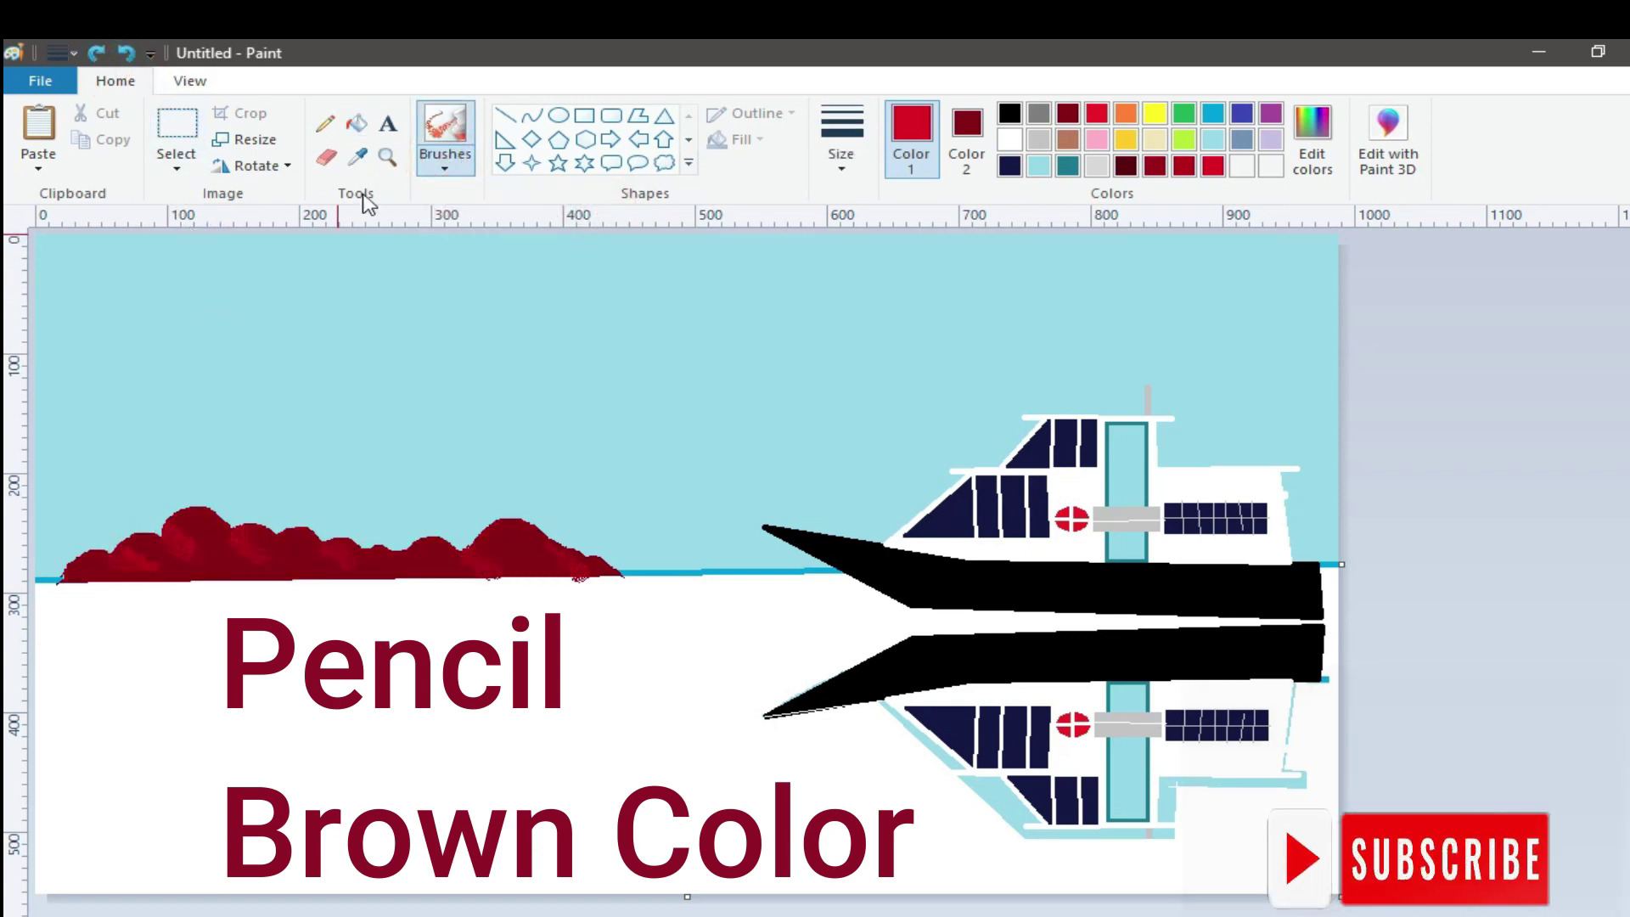
pyautogui.moveTo(194, 528); pyautogui.dragTo(600, 560)
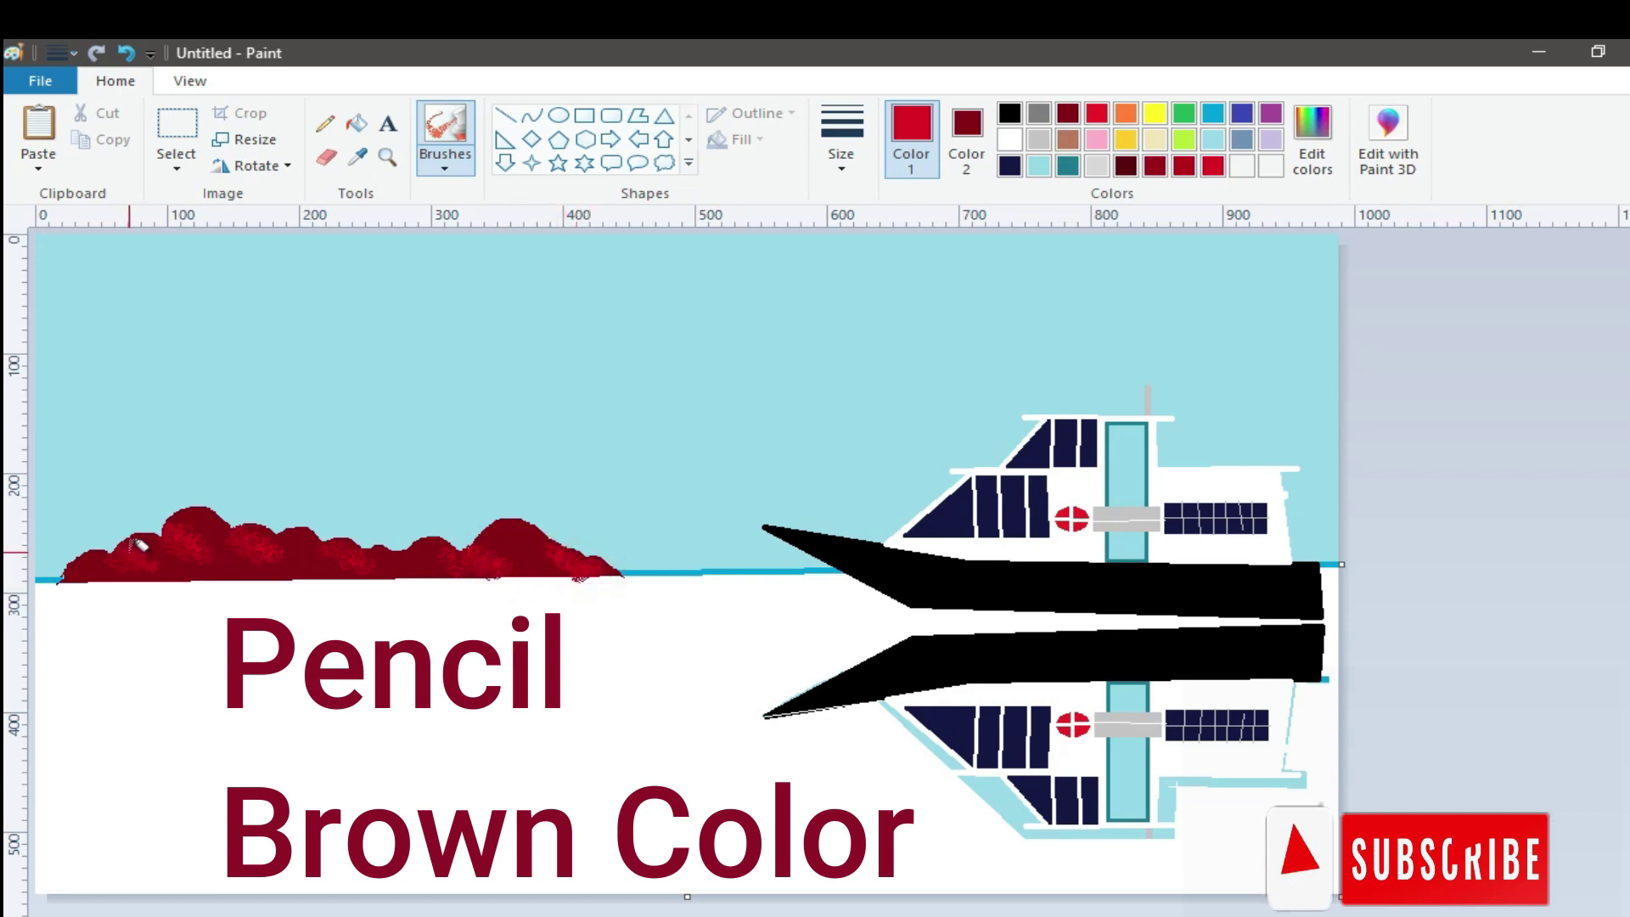
pyautogui.moveTo(138, 544); pyautogui.dragTo(100, 554)
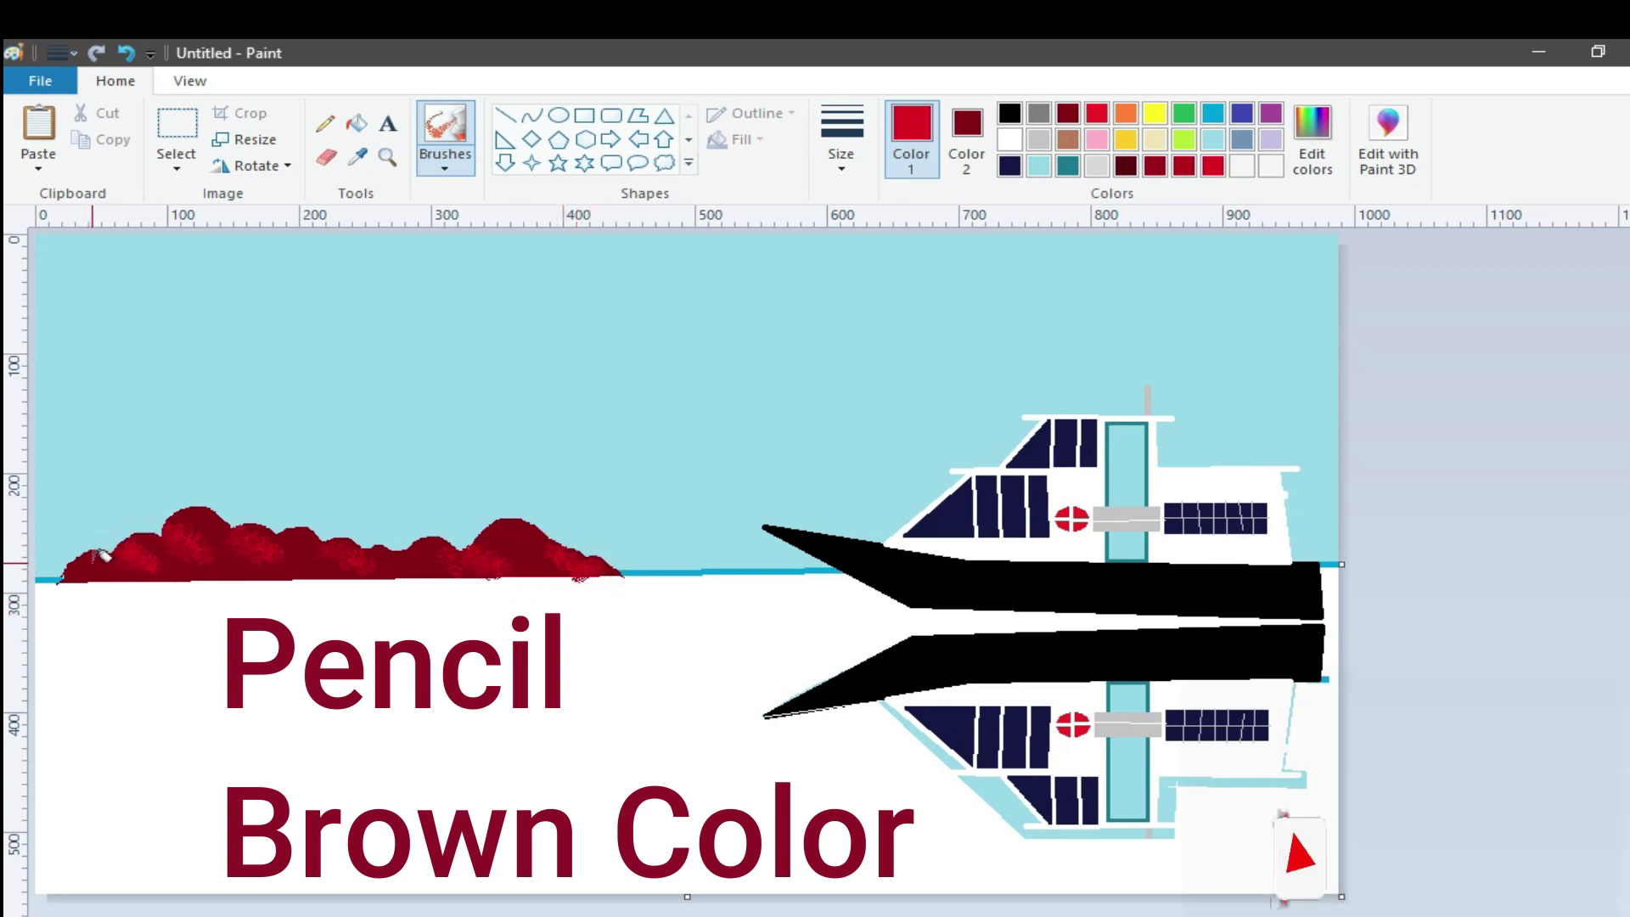
pyautogui.moveTo(367, 562); pyautogui.dragTo(497, 569)
# Dab a bit more texture, then select and copy the red hills
pyautogui.click(254, 535)
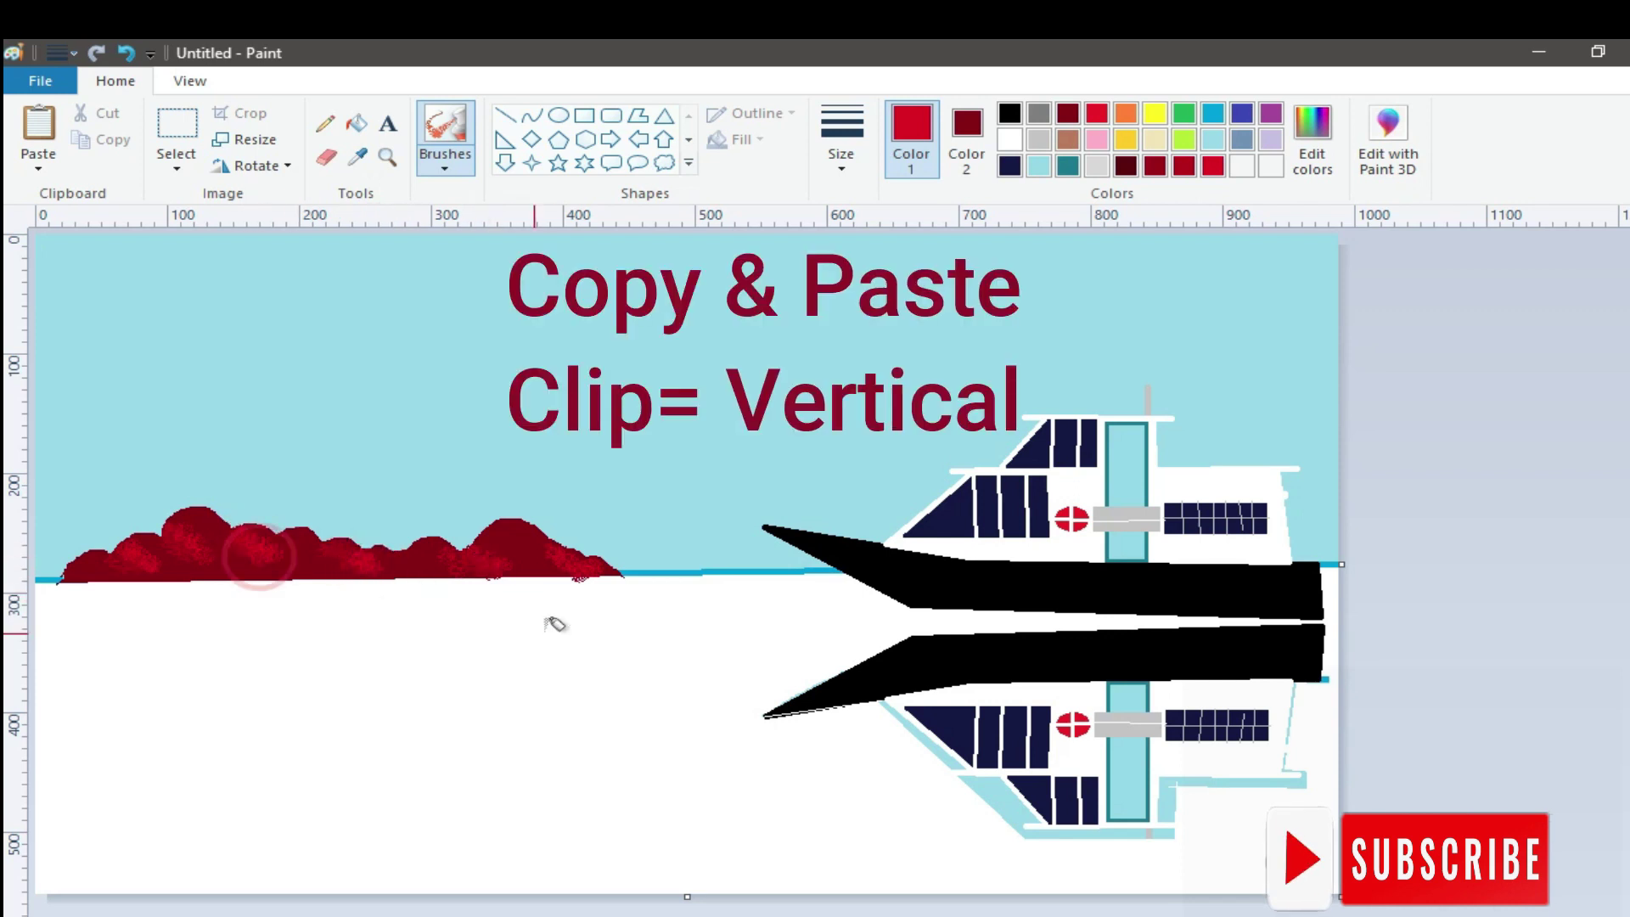
pyautogui.click(564, 560)
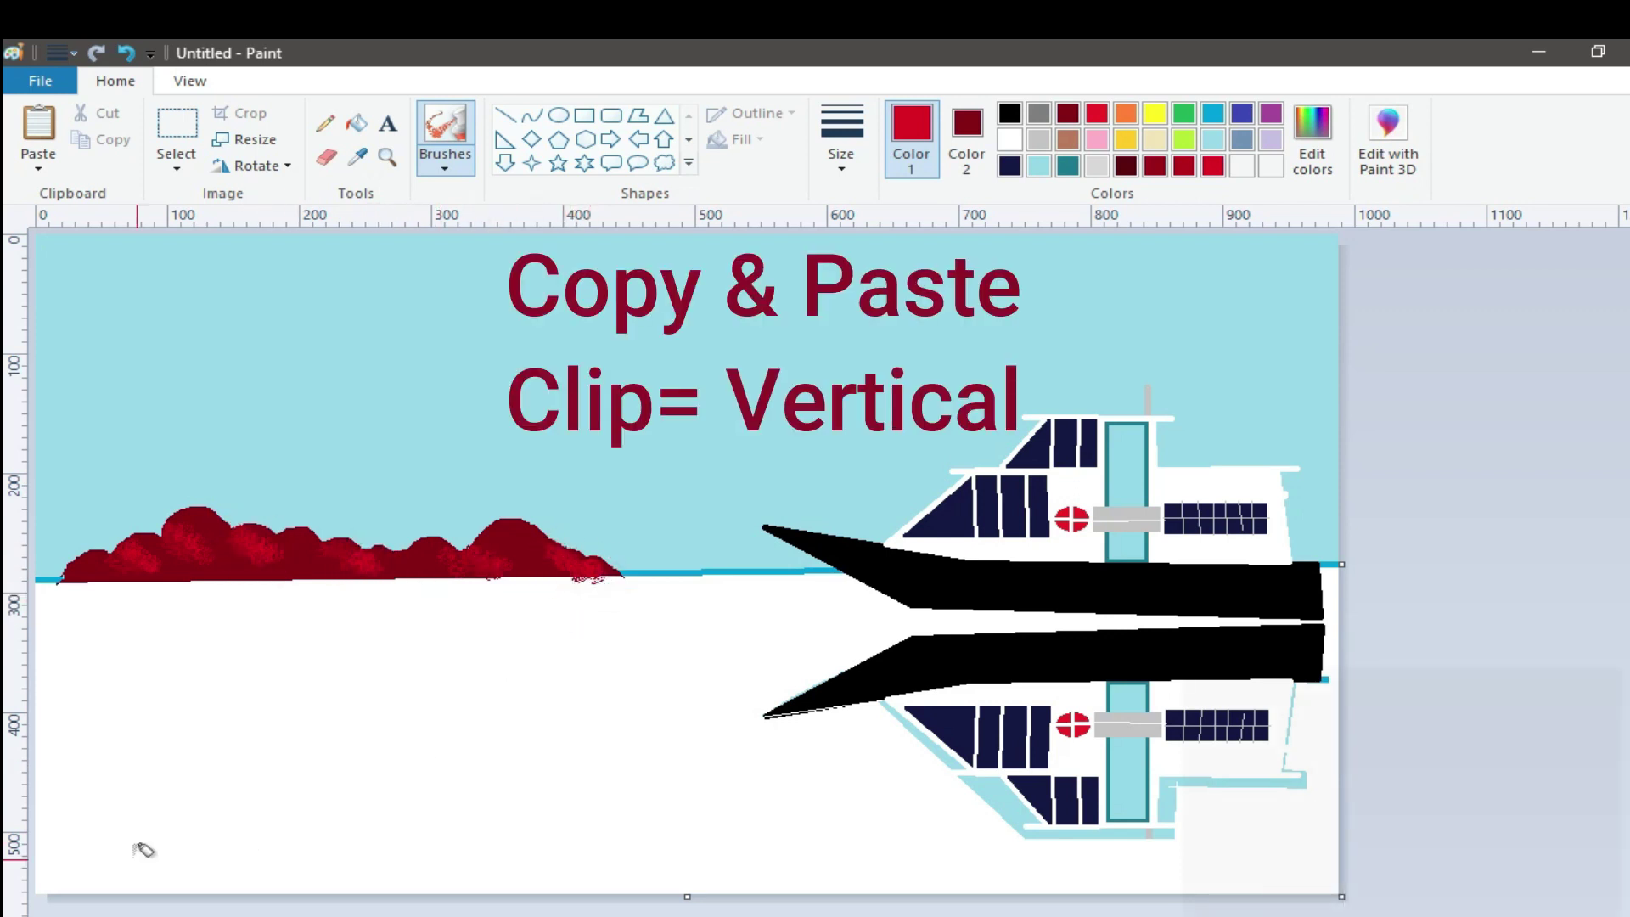
pyautogui.click(175, 127)
pyautogui.moveTo(42, 507); pyautogui.dragTo(624, 578)
pyautogui.rightClick(282, 525)
pyautogui.click(344, 563)
# Paste the hills, flip them vertically, and move them below the shoreline
pyautogui.rightClick(168, 379)
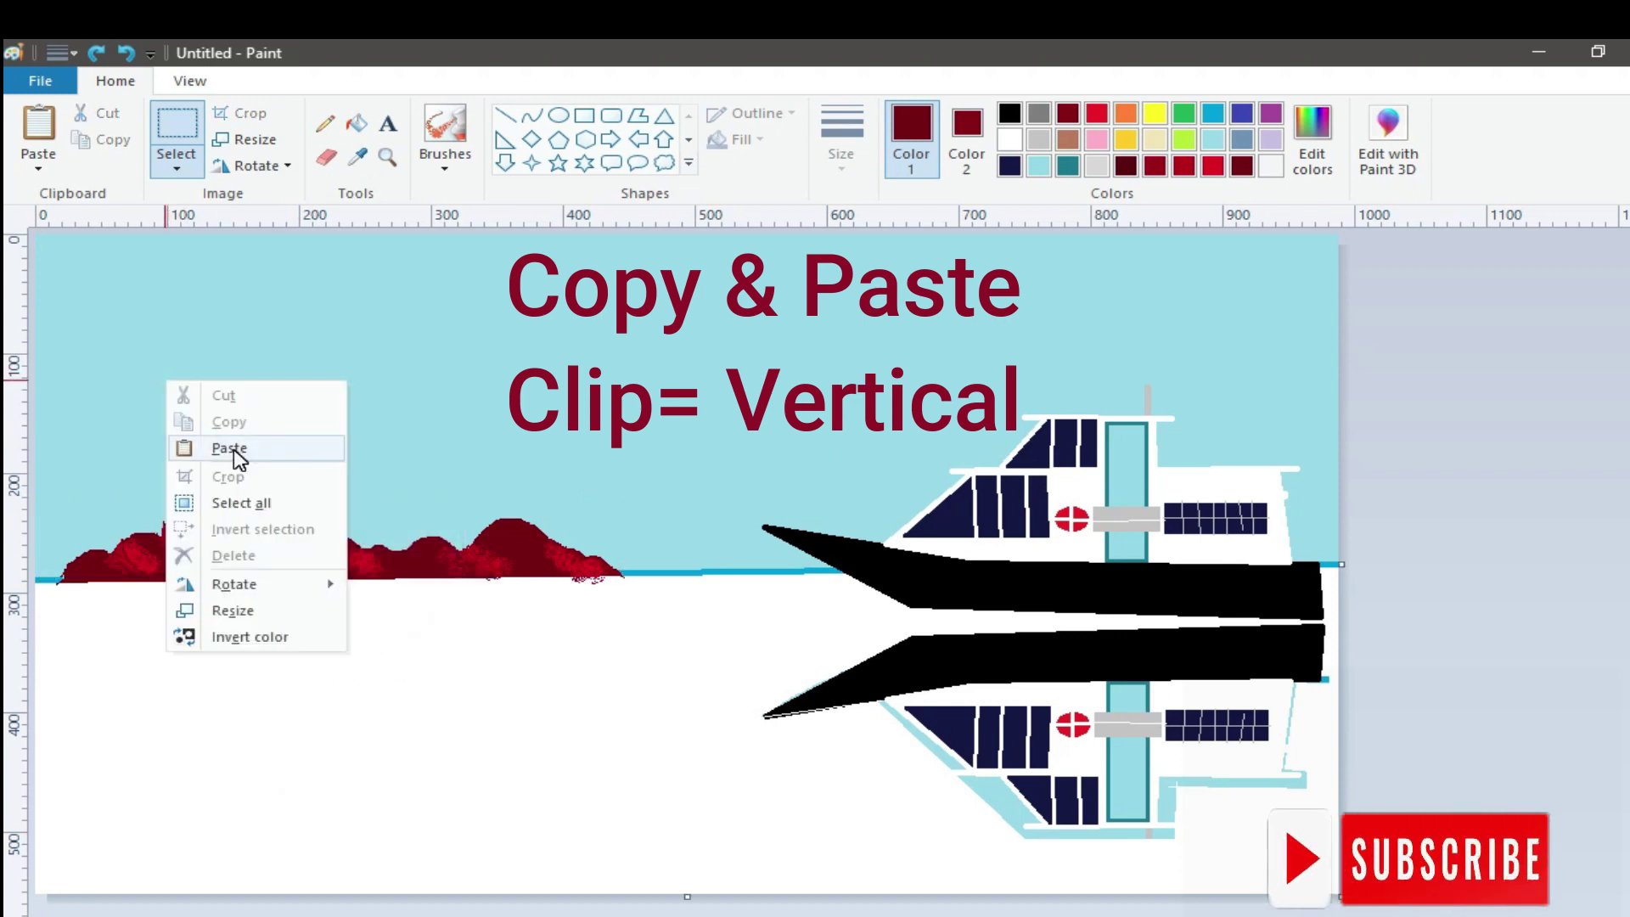
pyautogui.click(218, 447)
pyautogui.click(255, 166)
pyautogui.click(275, 273)
pyautogui.moveTo(255, 265)
pyautogui.mouseDown()
pyautogui.moveTo(190, 623)
pyautogui.moveTo(259, 615)
pyautogui.mouseUp()
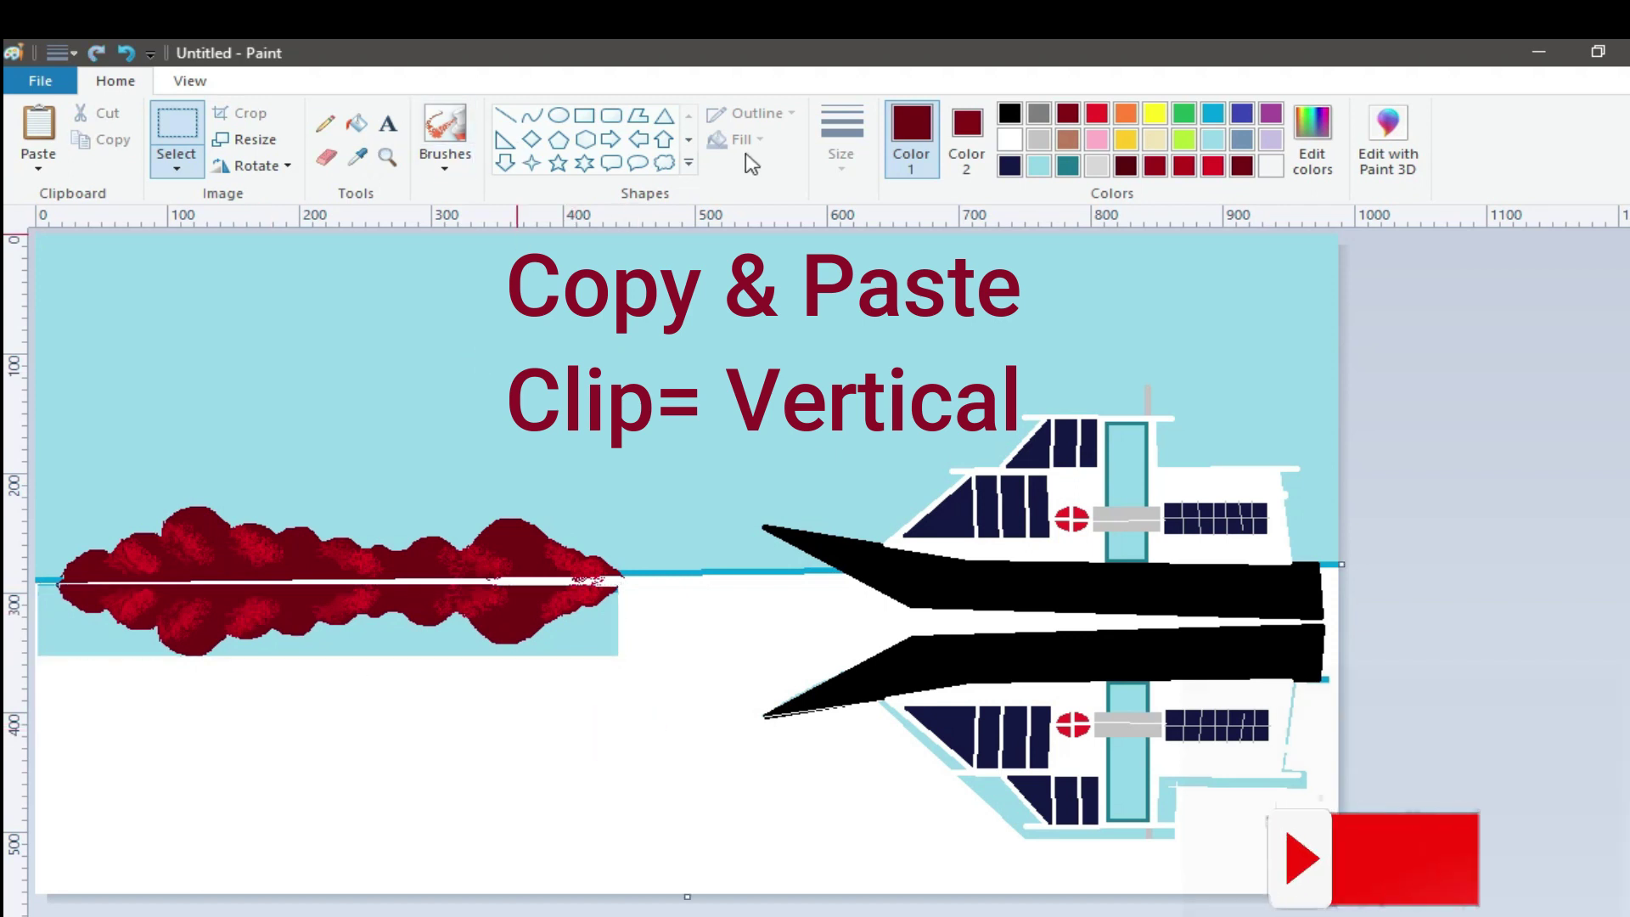
# Draw an oil-filled rectangle with cyan Color 2 over the lower-left water, up to the shoreline
pyautogui.click(967, 136)
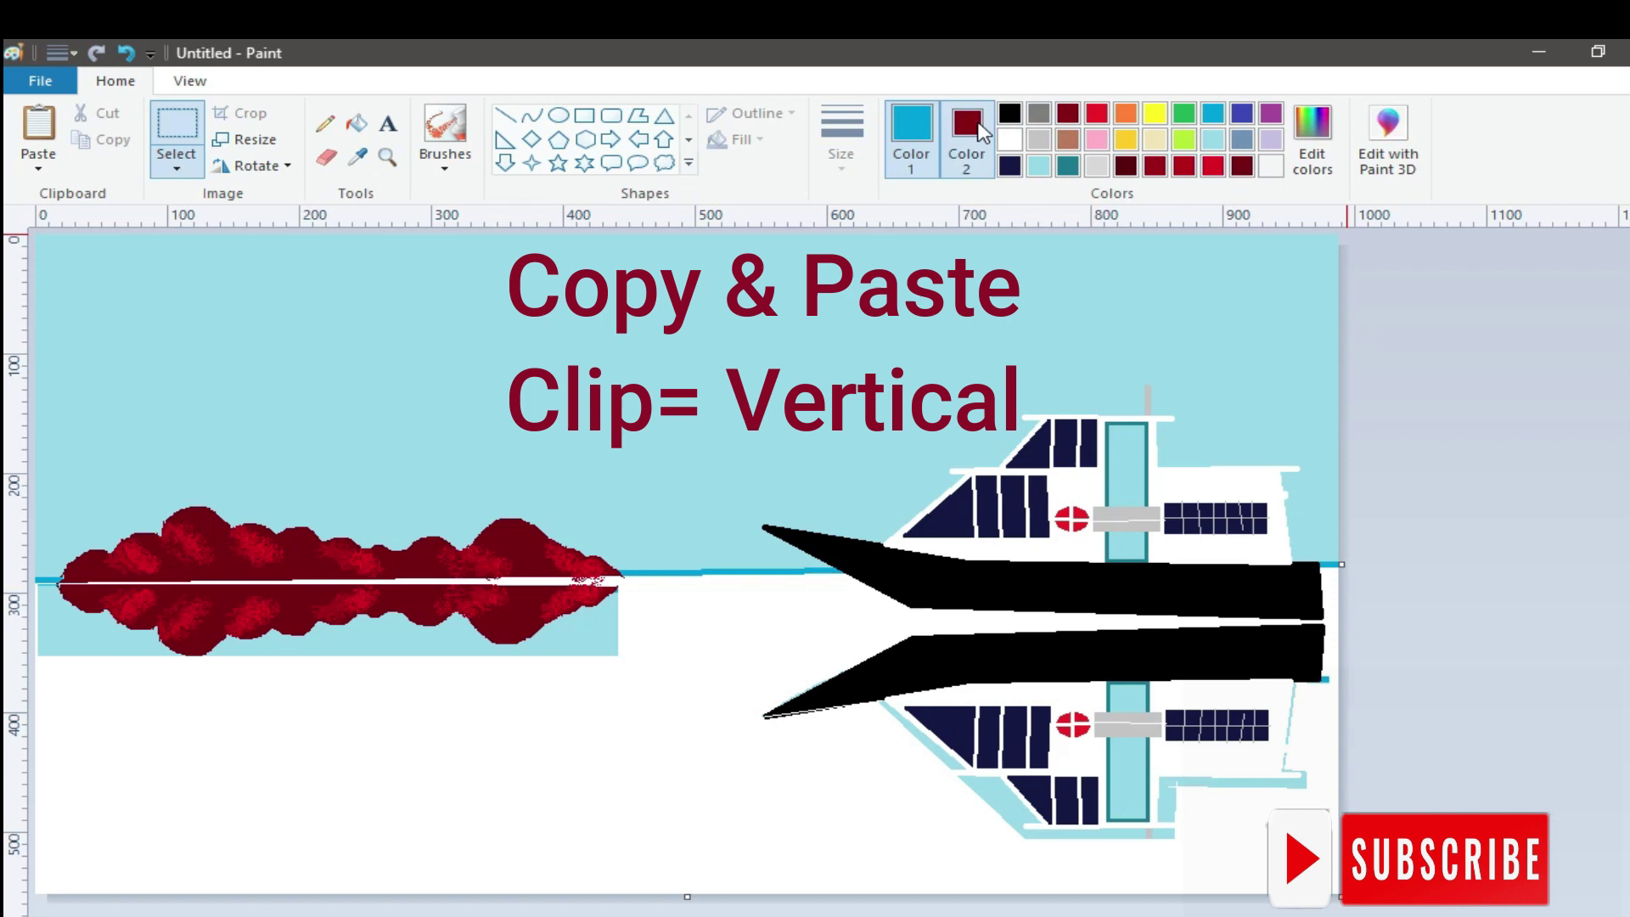
pyautogui.click(1213, 113)
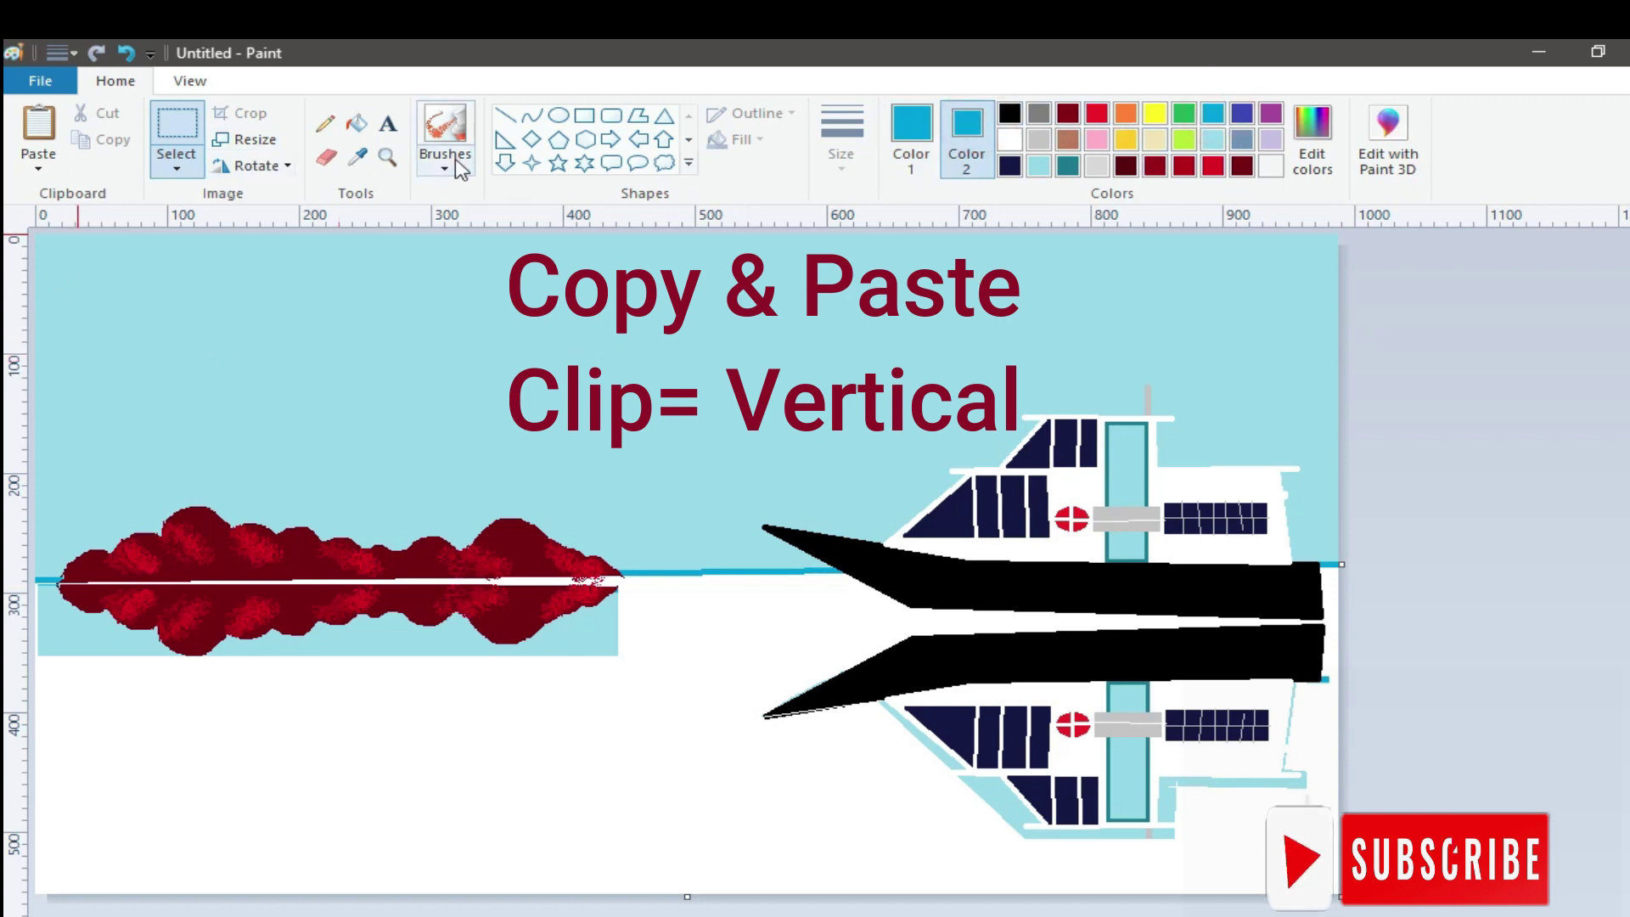
pyautogui.click(584, 116)
pyautogui.click(735, 140)
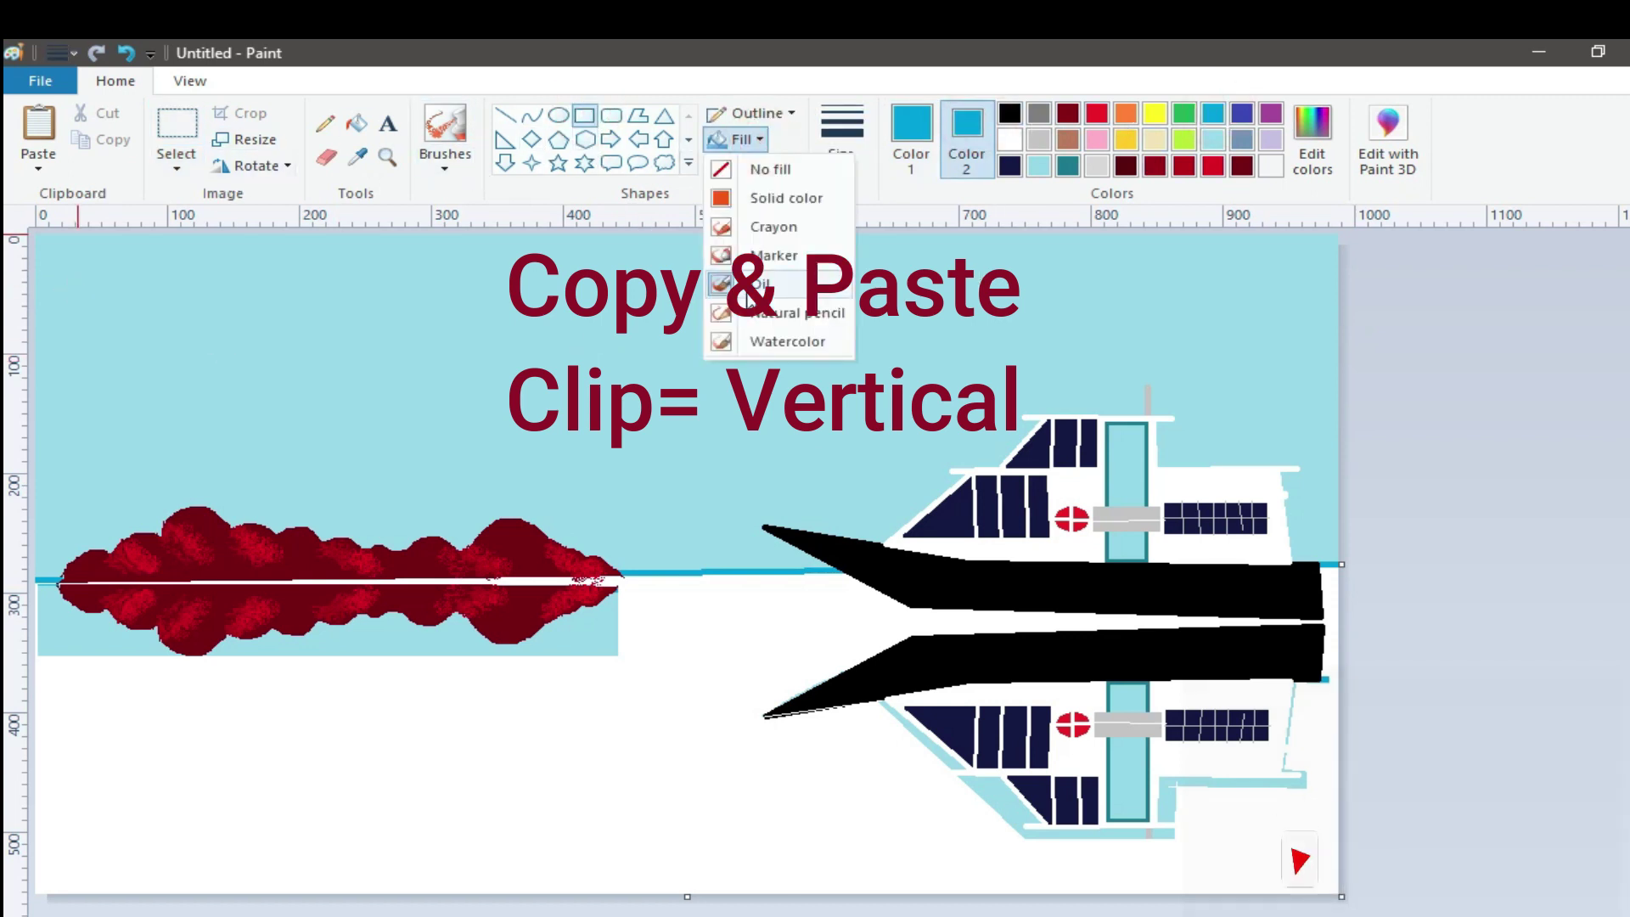
pyautogui.click(750, 287)
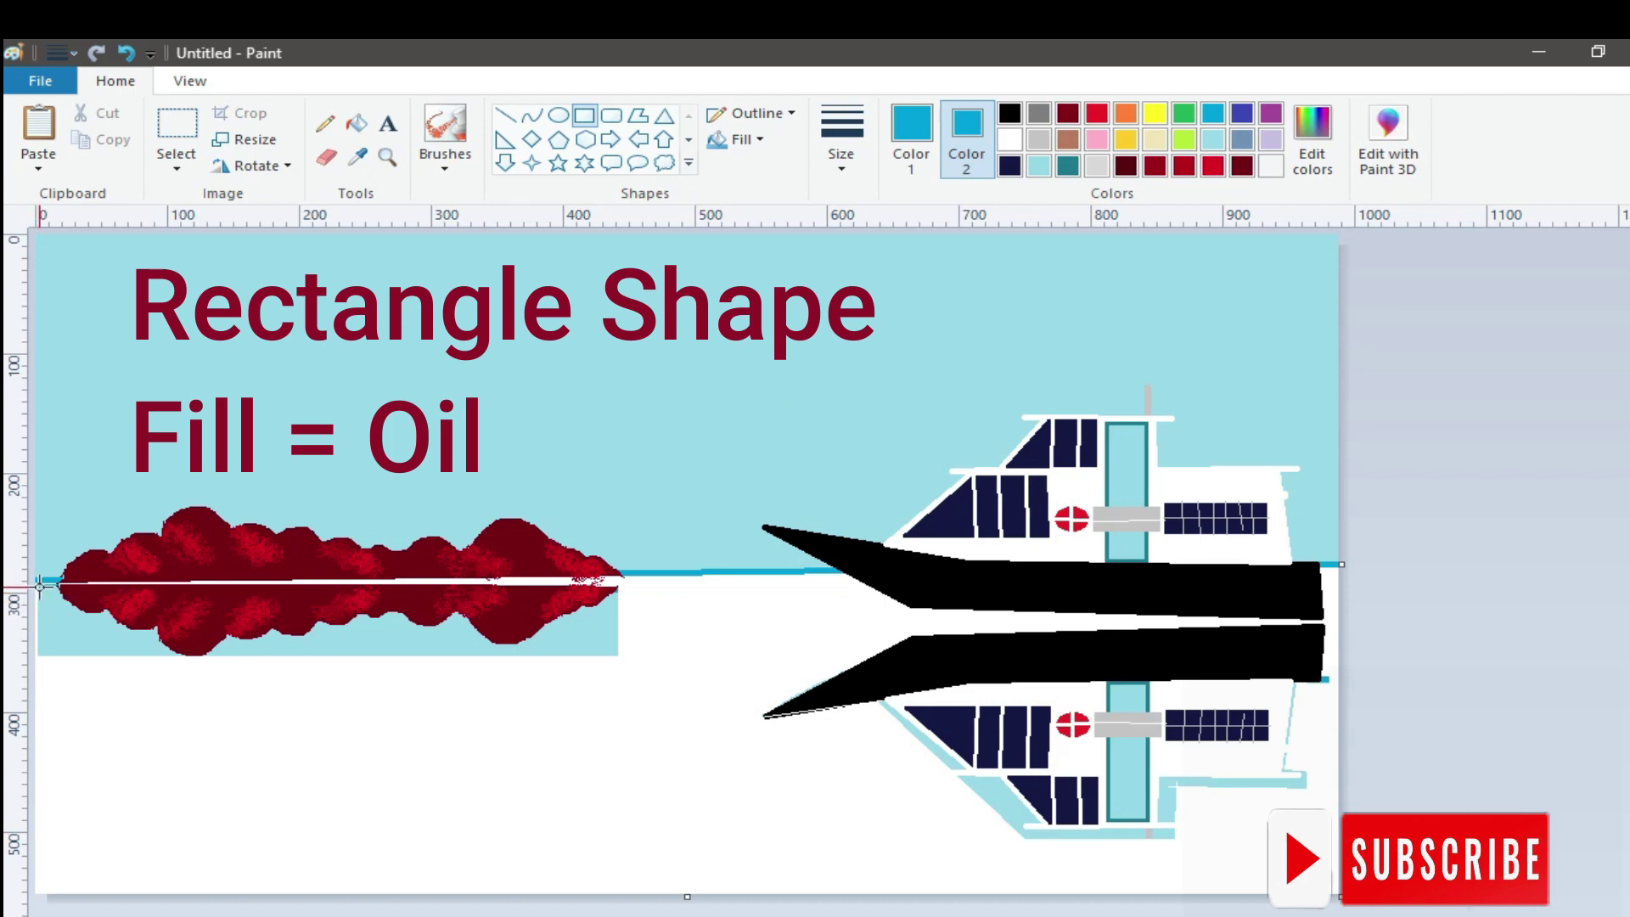
pyautogui.moveTo(40, 586); pyautogui.dragTo(859, 895)
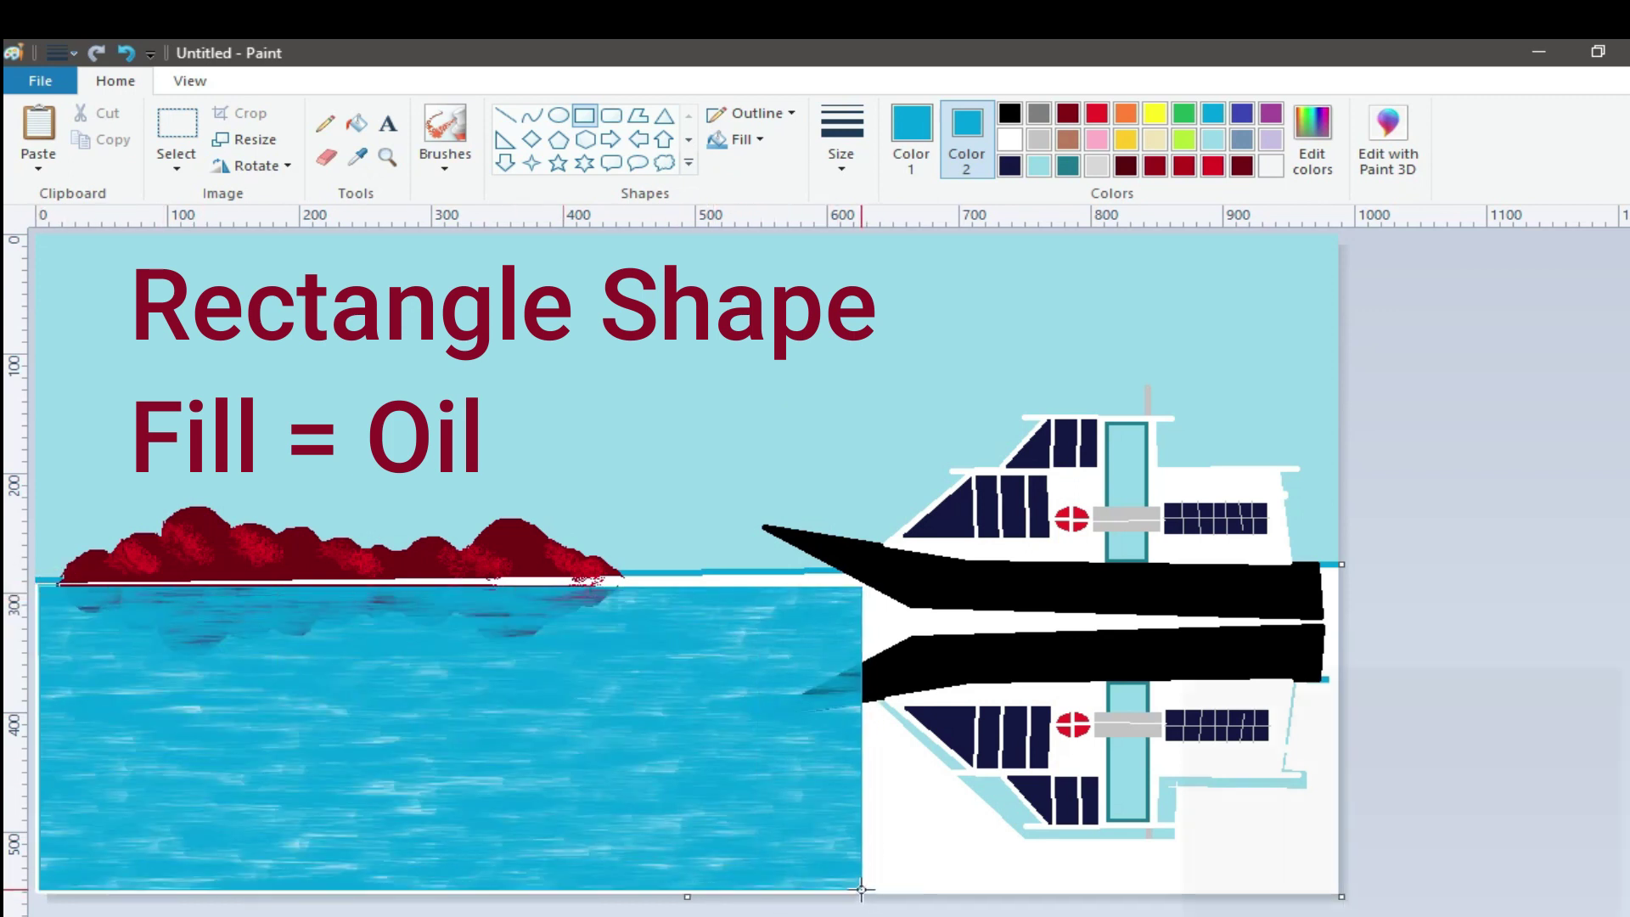
pyautogui.moveTo(442, 586); pyautogui.dragTo(447, 578)
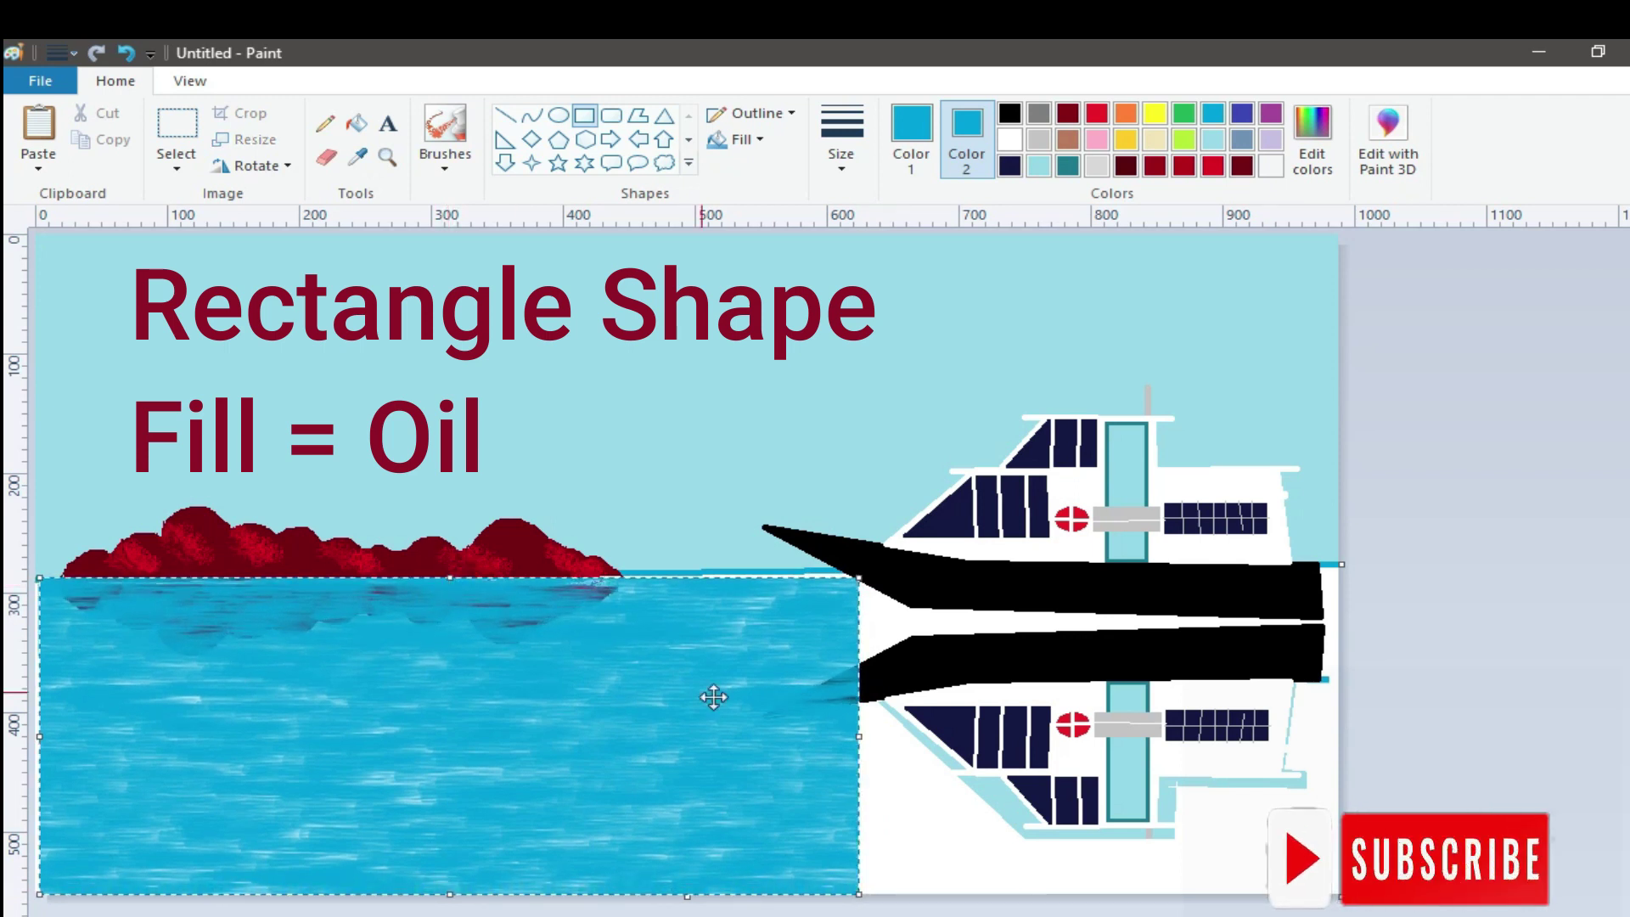
pyautogui.moveTo(855, 736); pyautogui.dragTo(829, 735)
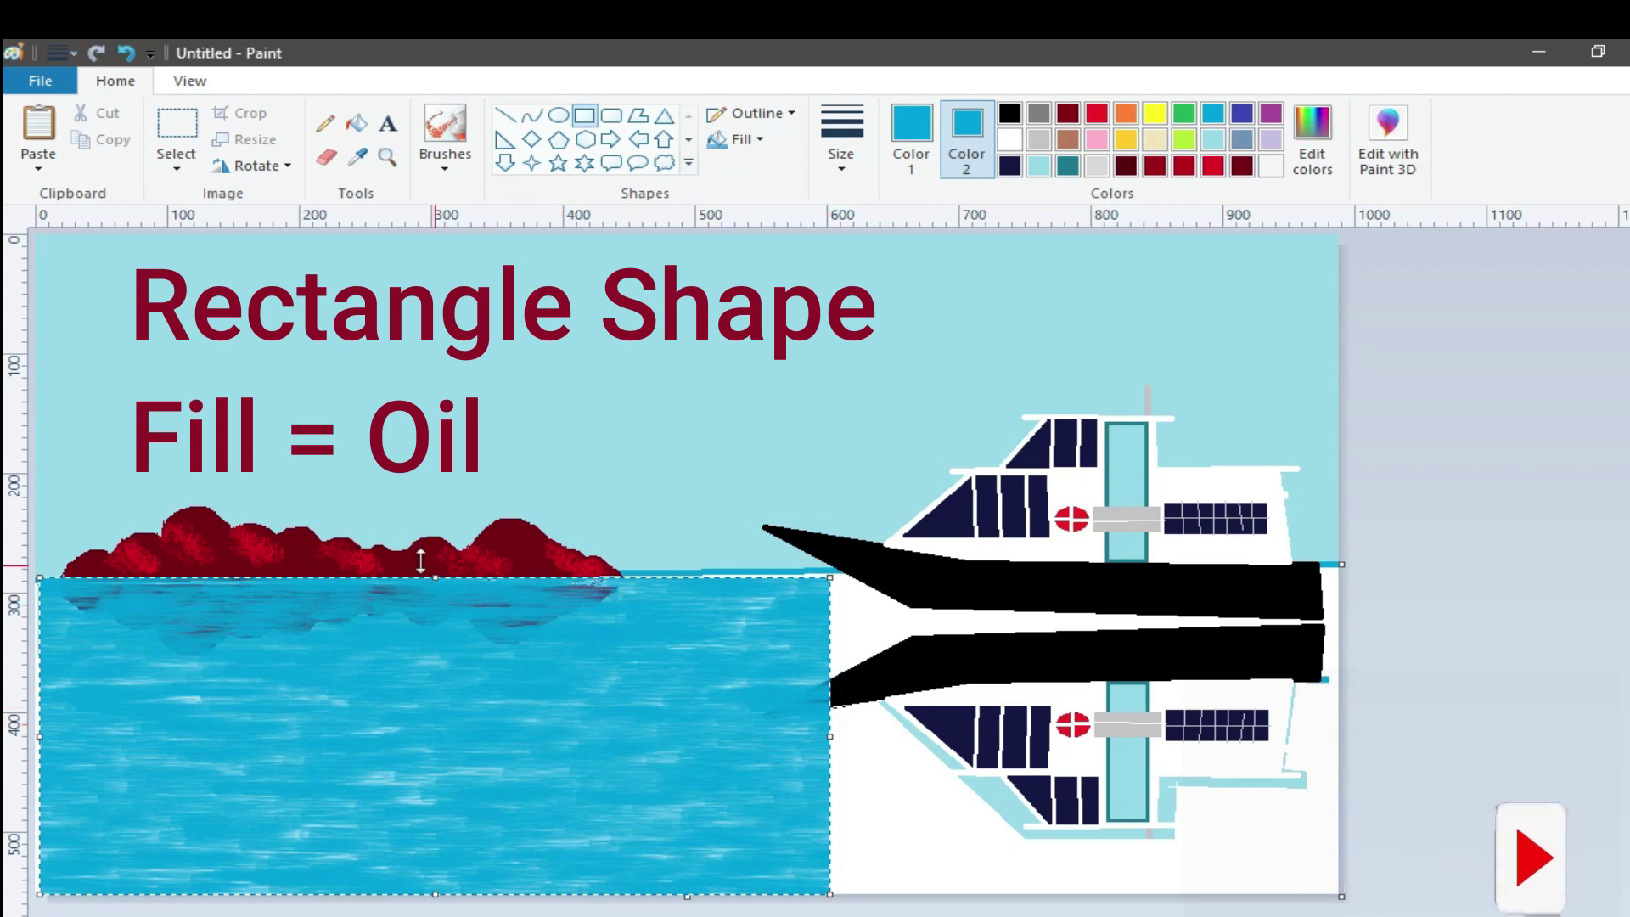
pyautogui.moveTo(435, 577); pyautogui.dragTo(435, 571)
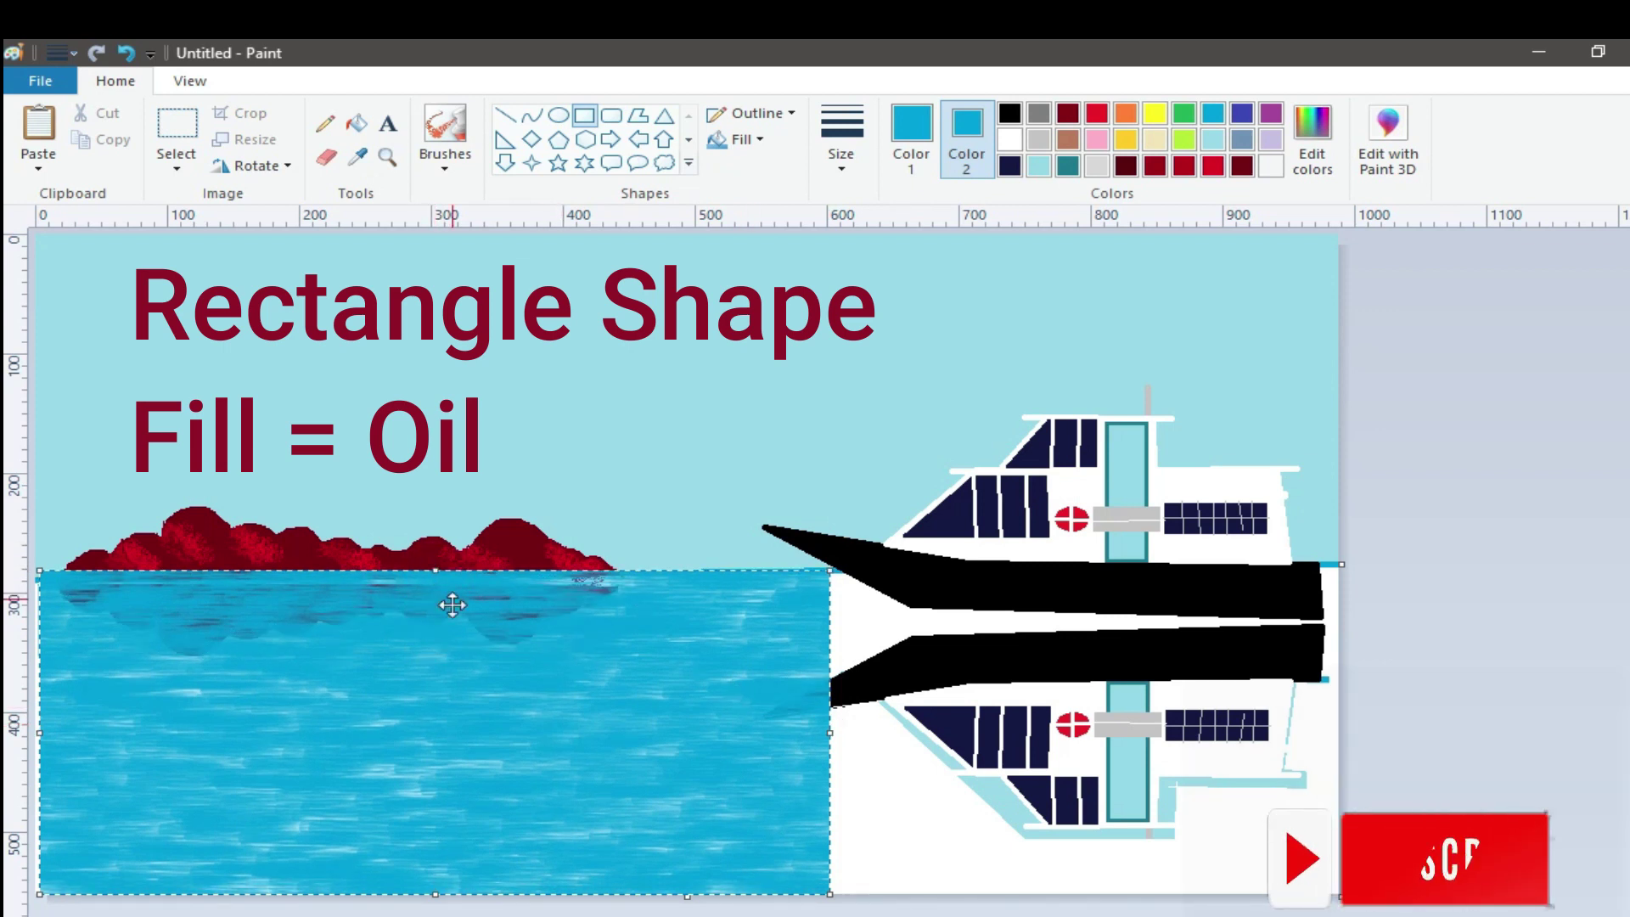
pyautogui.rightClick(476, 643)
pyautogui.click(473, 640)
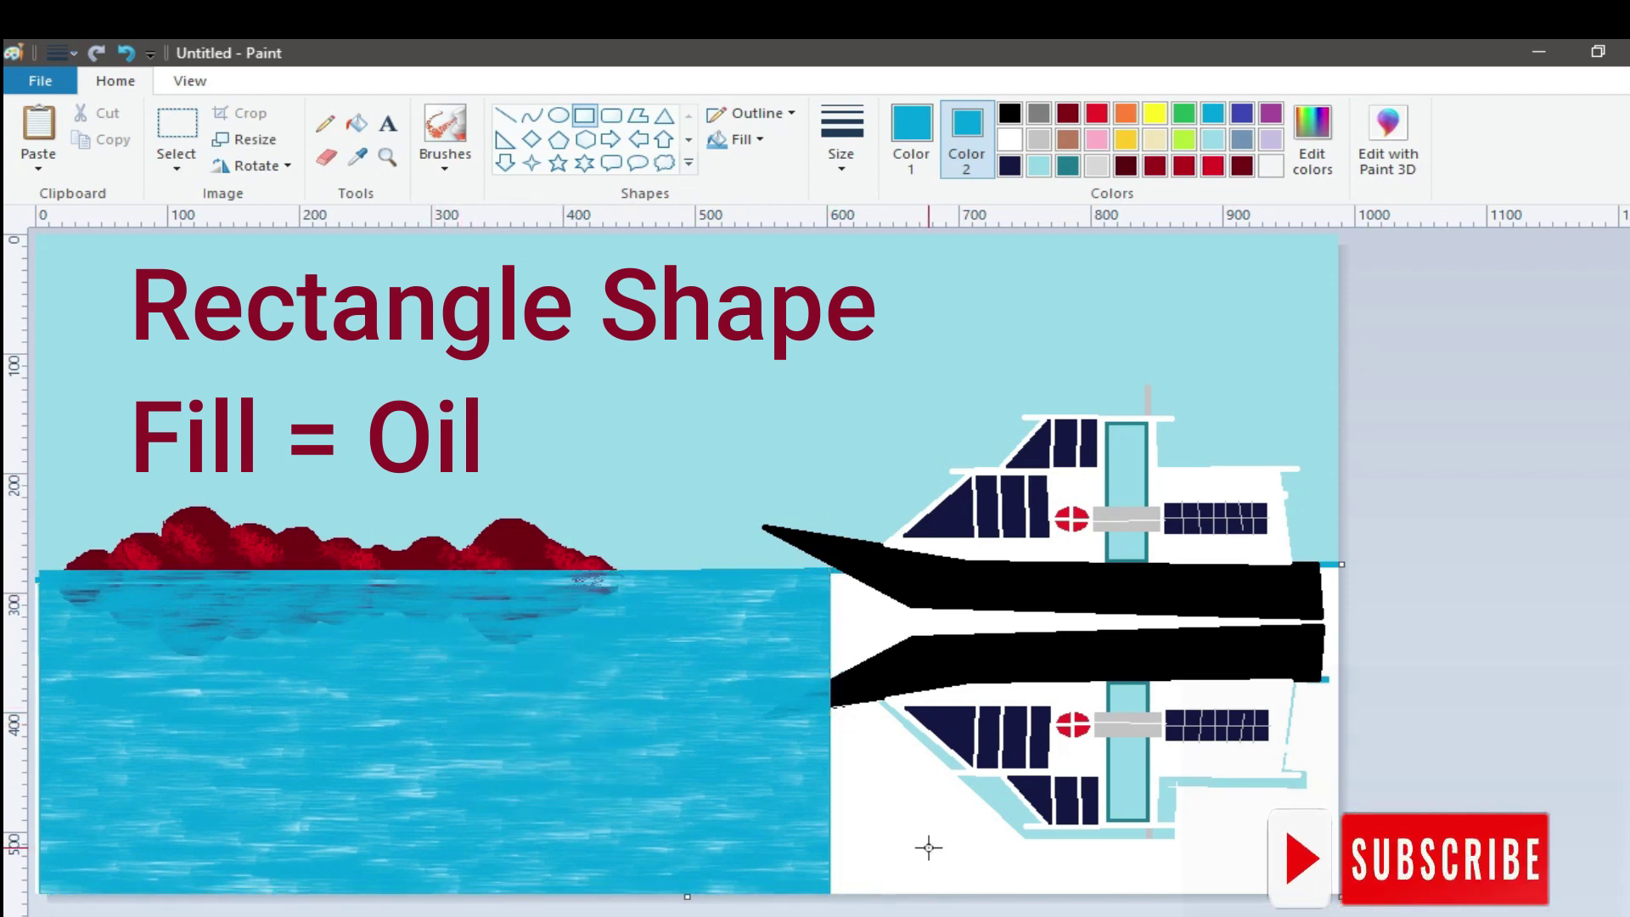
# Cover the boat's reflection with water and patch the white stern wedge with a polygon
pyautogui.moveTo(864, 614); pyautogui.dragTo(1339, 894)
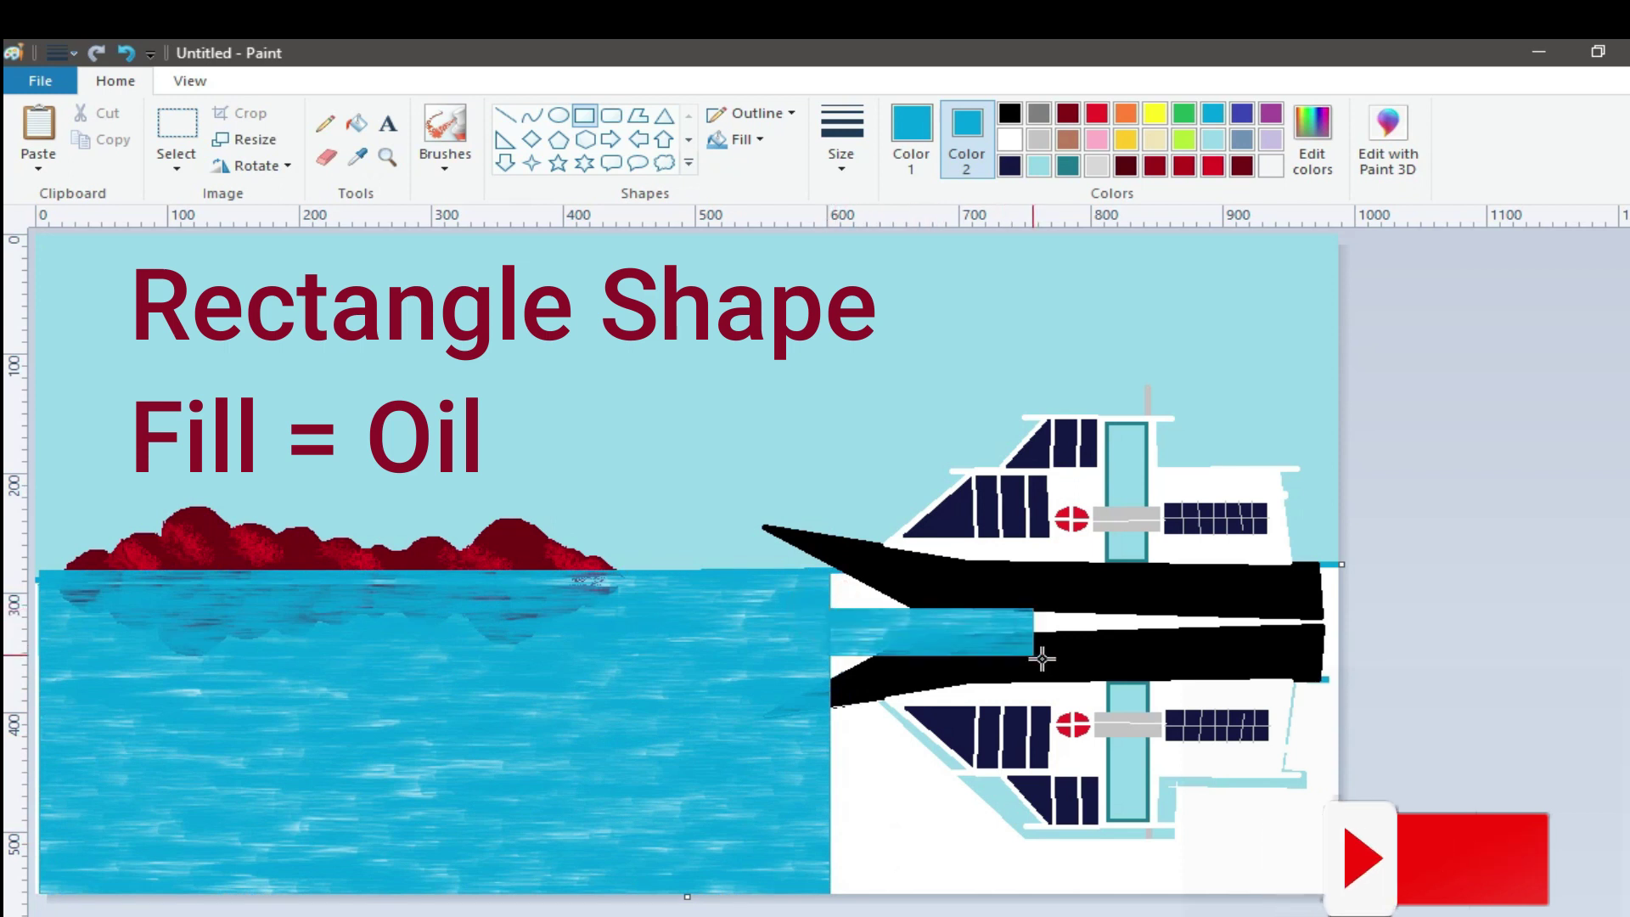
pyautogui.click(637, 115)
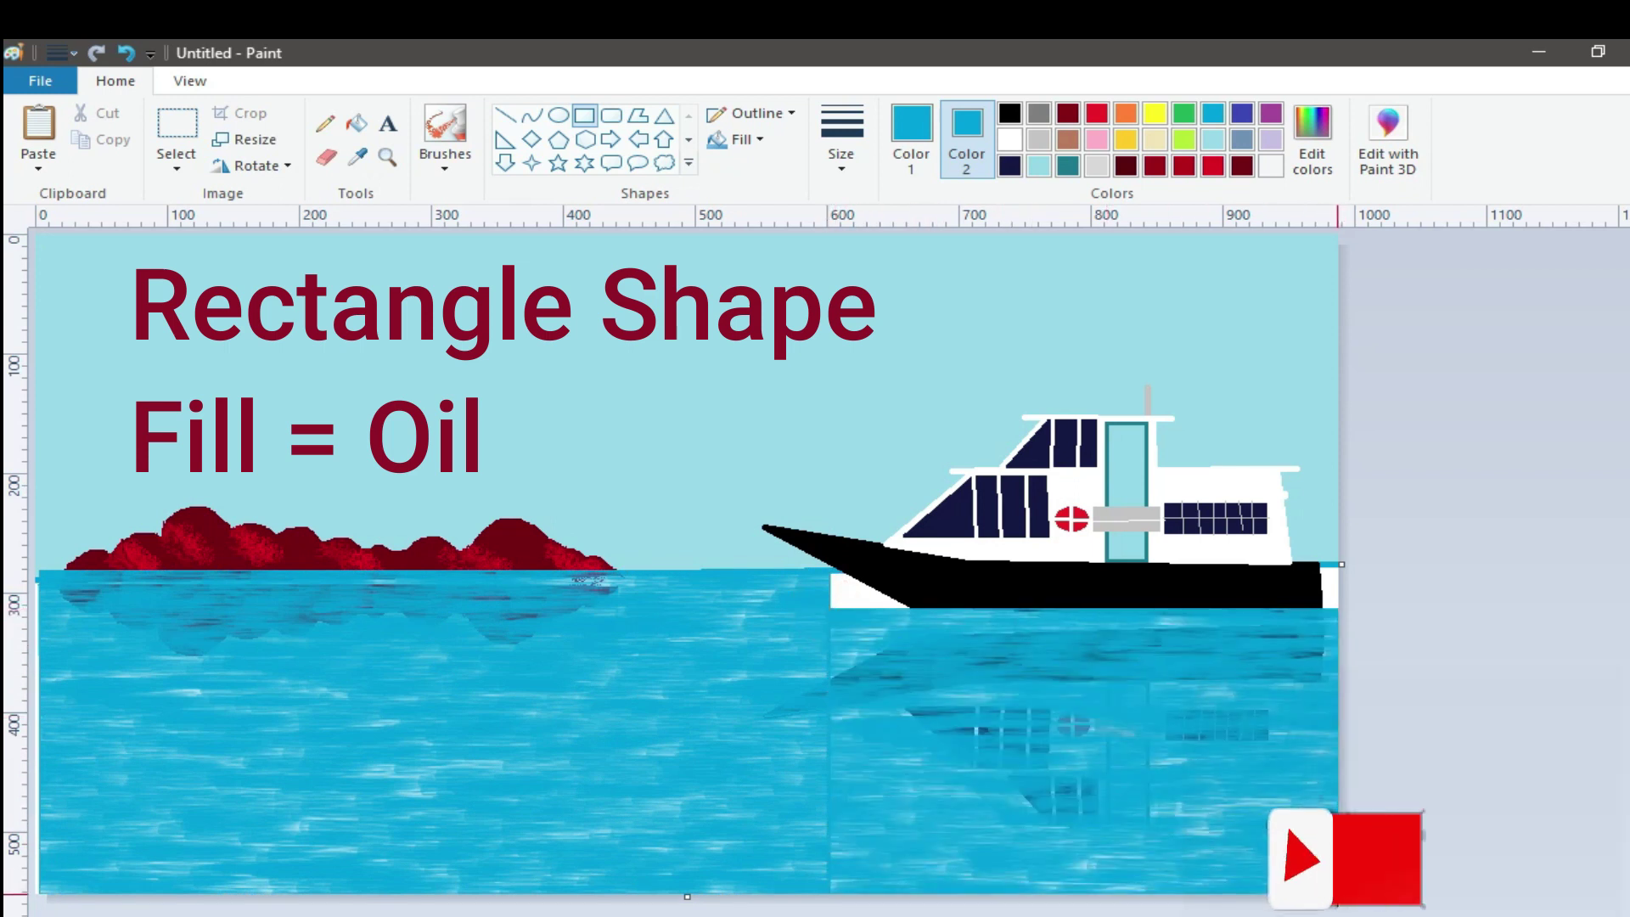
pyautogui.click(1447, 620)
pyautogui.click(1322, 567)
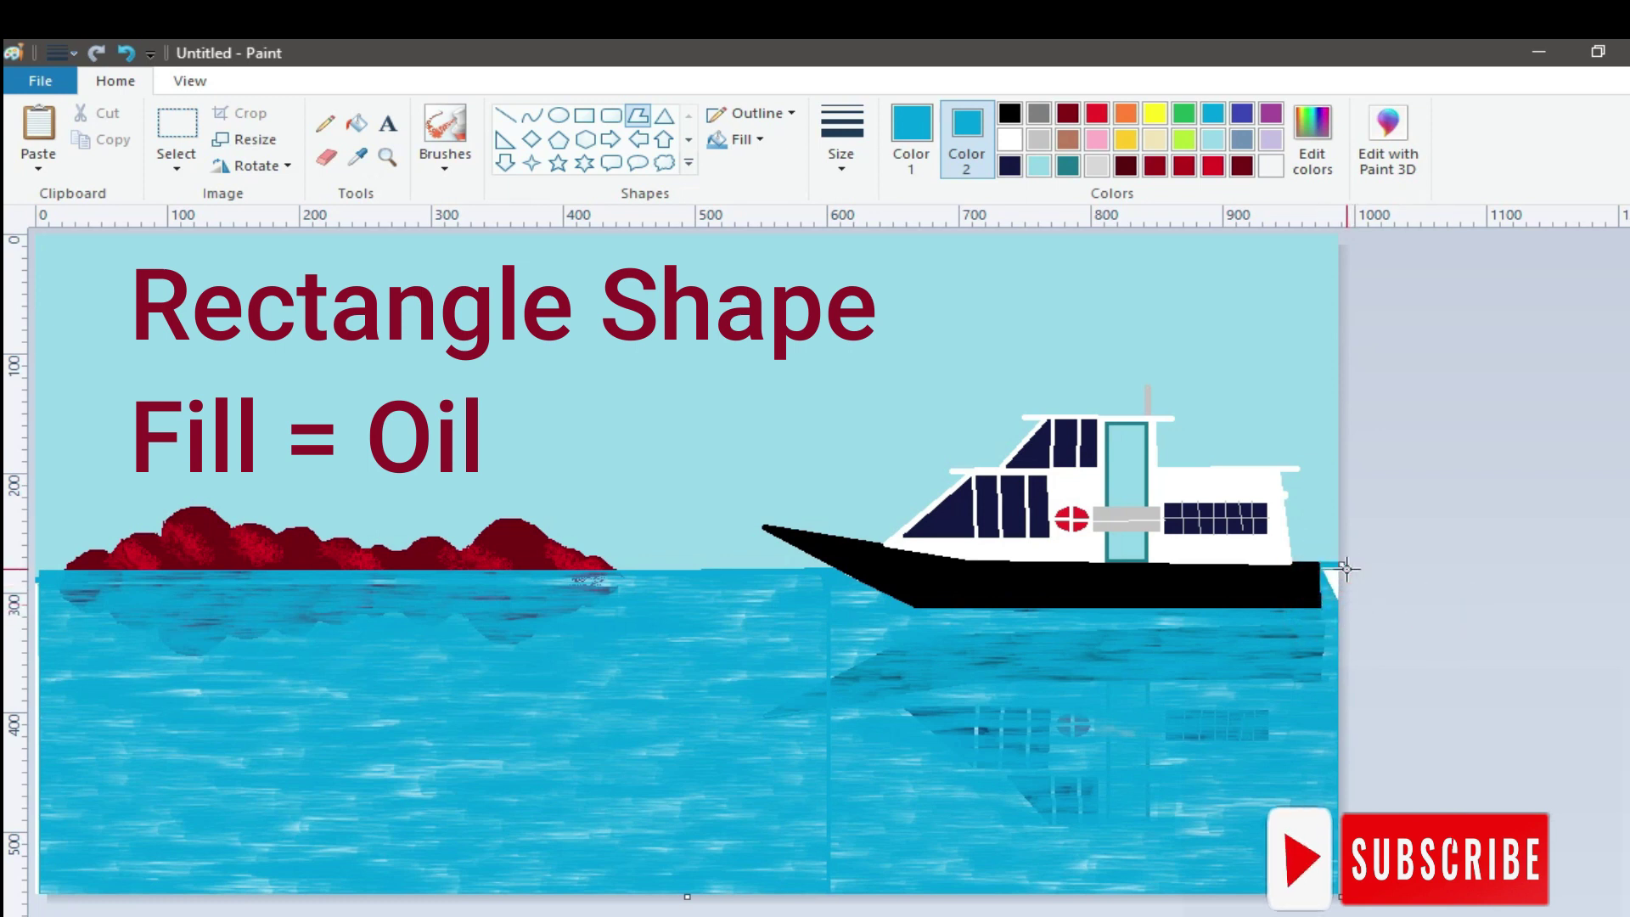
pyautogui.moveTo(1342, 564); pyautogui.dragTo(1321, 564)
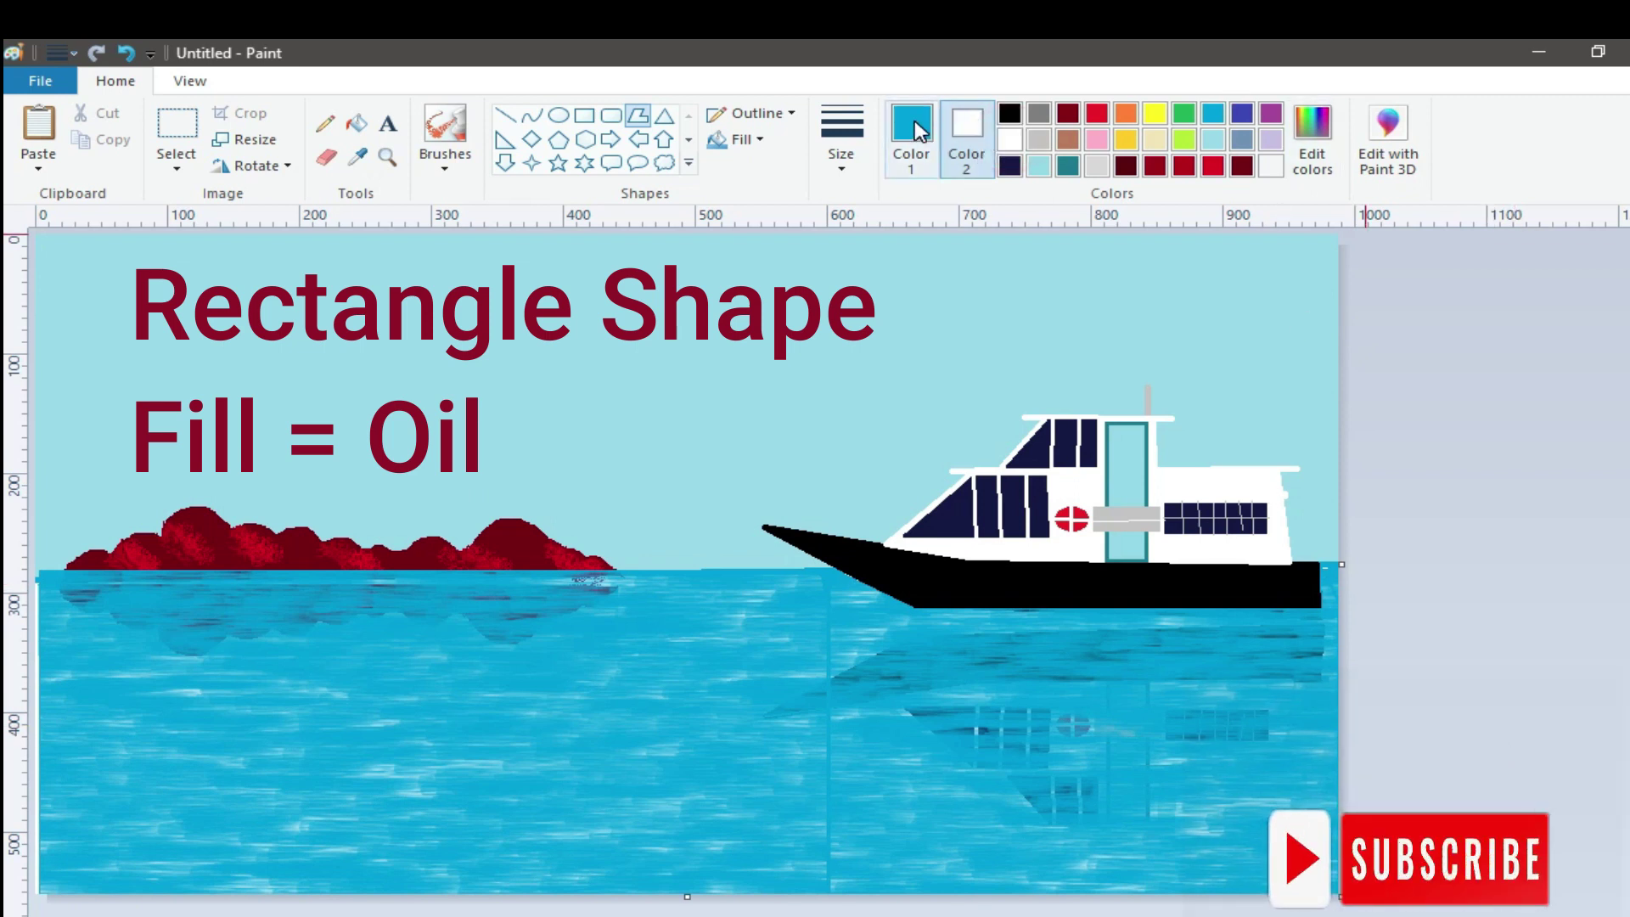
# Draw a second light-grey, near-white-filled railing bar across the water
pyautogui.click(1040, 141)
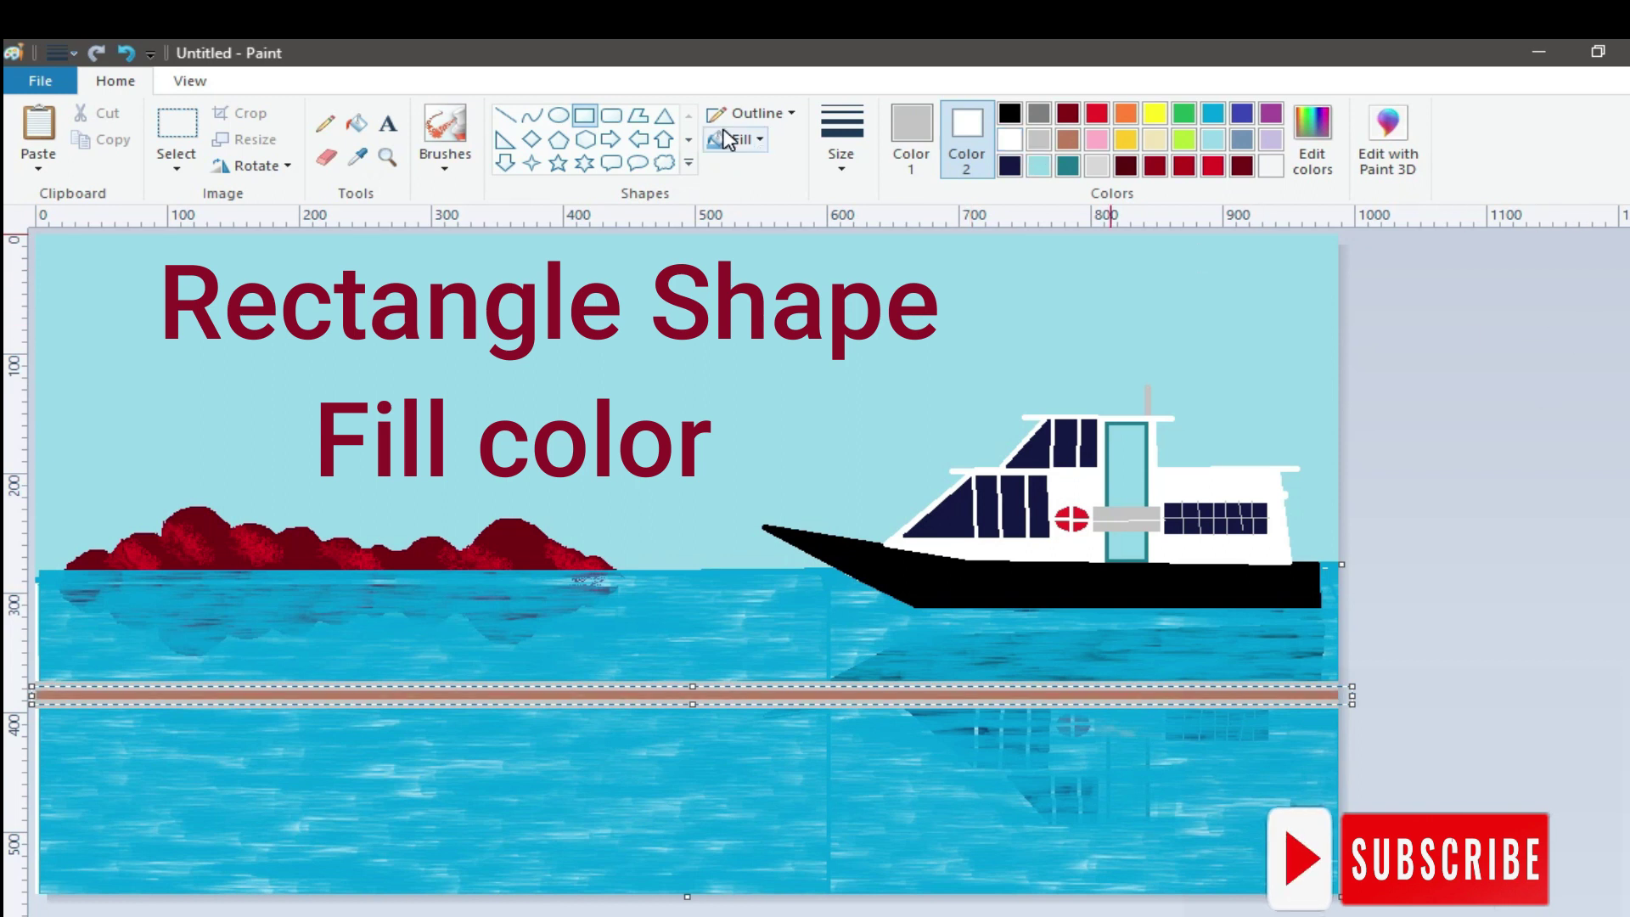
pyautogui.click(911, 136)
pyautogui.click(1038, 140)
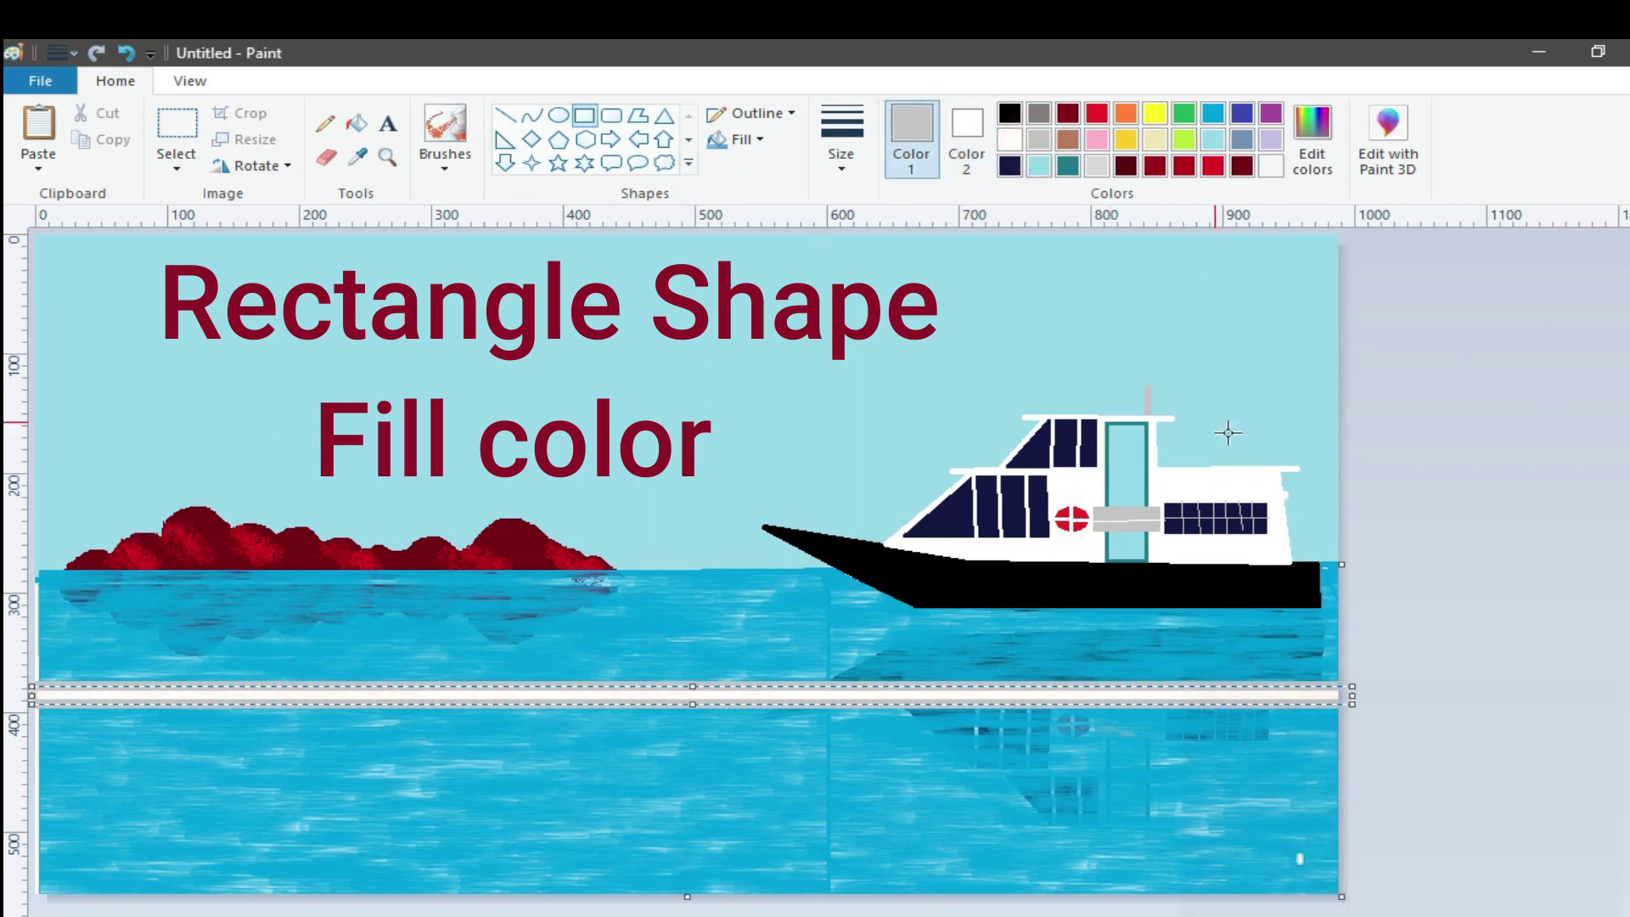
pyautogui.click(1452, 501)
pyautogui.moveTo(38, 756); pyautogui.dragTo(1339, 782)
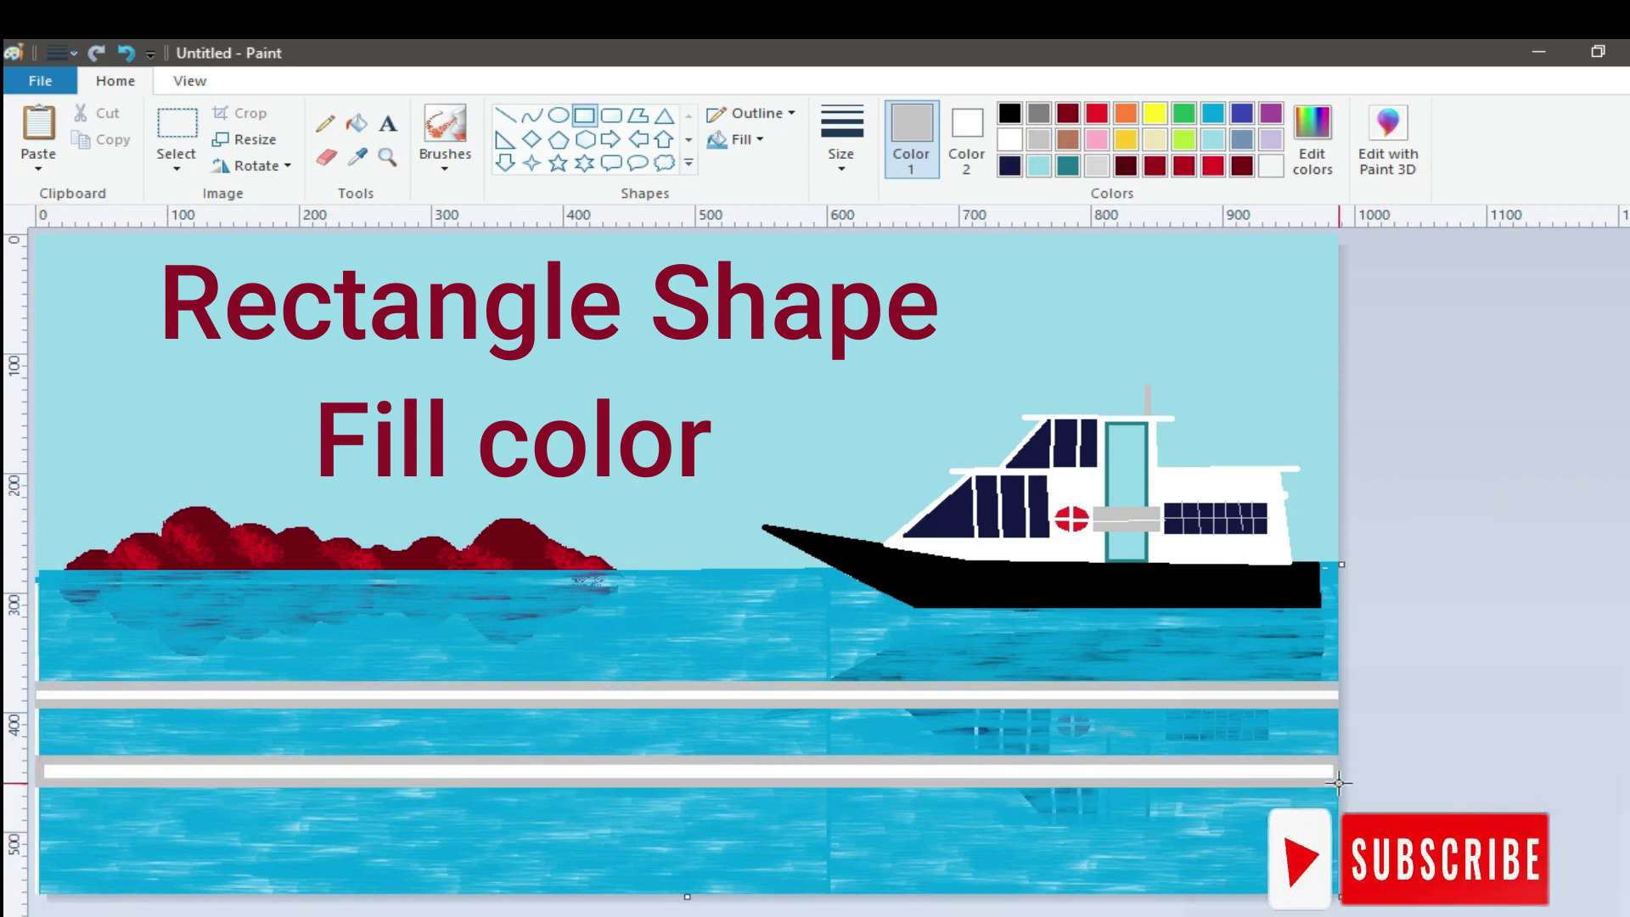
pyautogui.click(1525, 839)
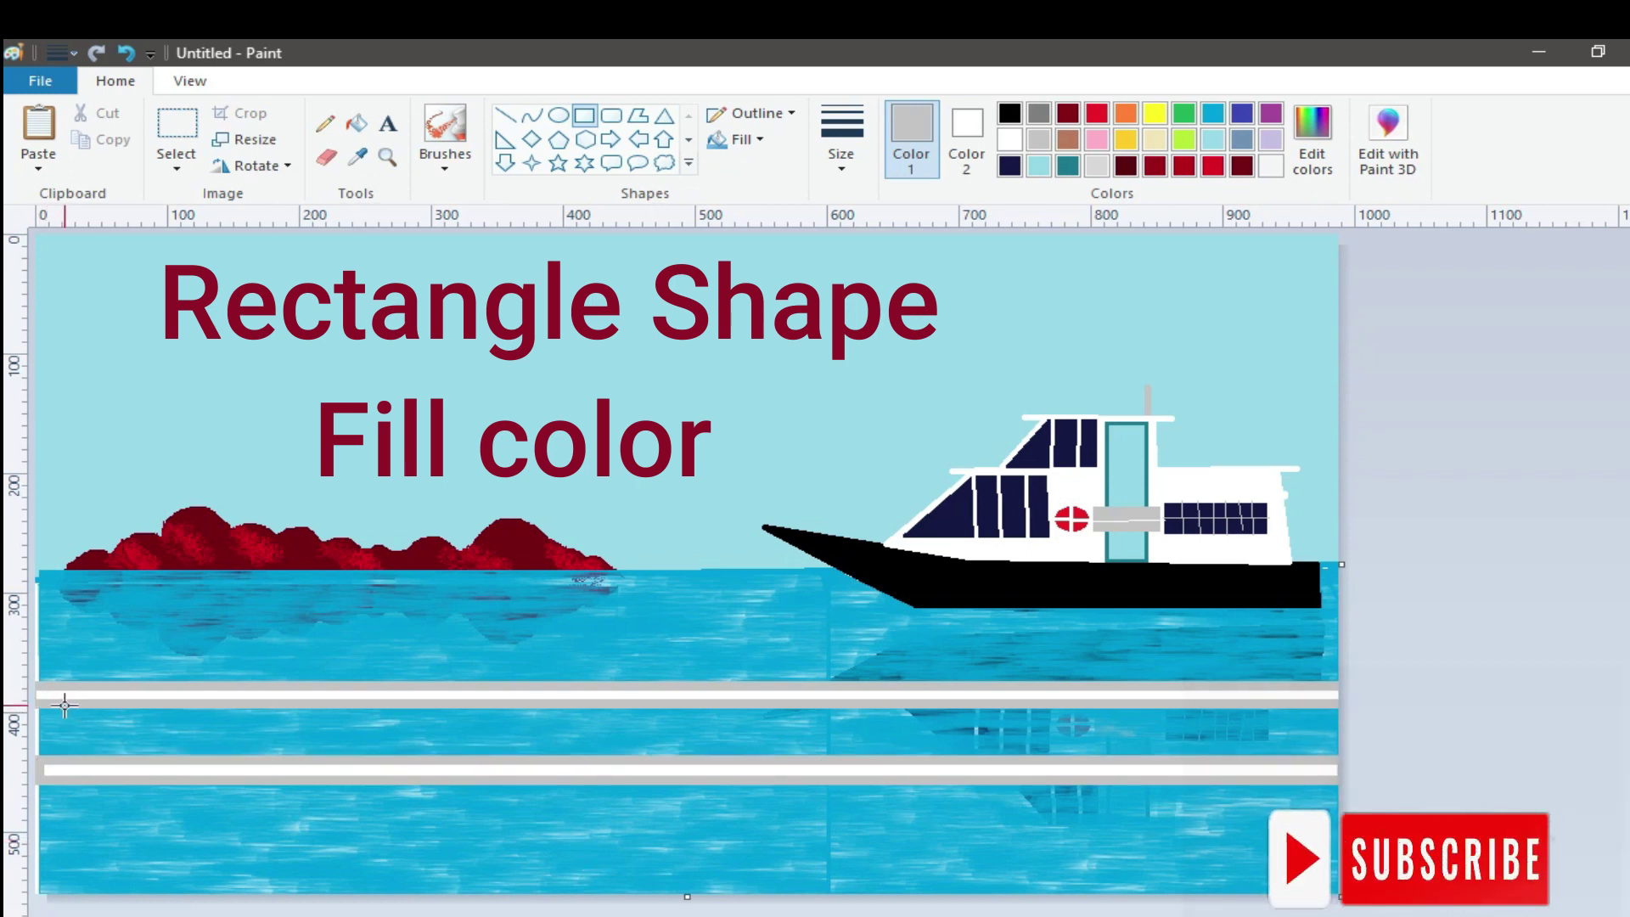
# Add a thick-outlined grey post plus a white post and panel between the left rails
pyautogui.moveTo(84, 702); pyautogui.dragTo(96, 759)
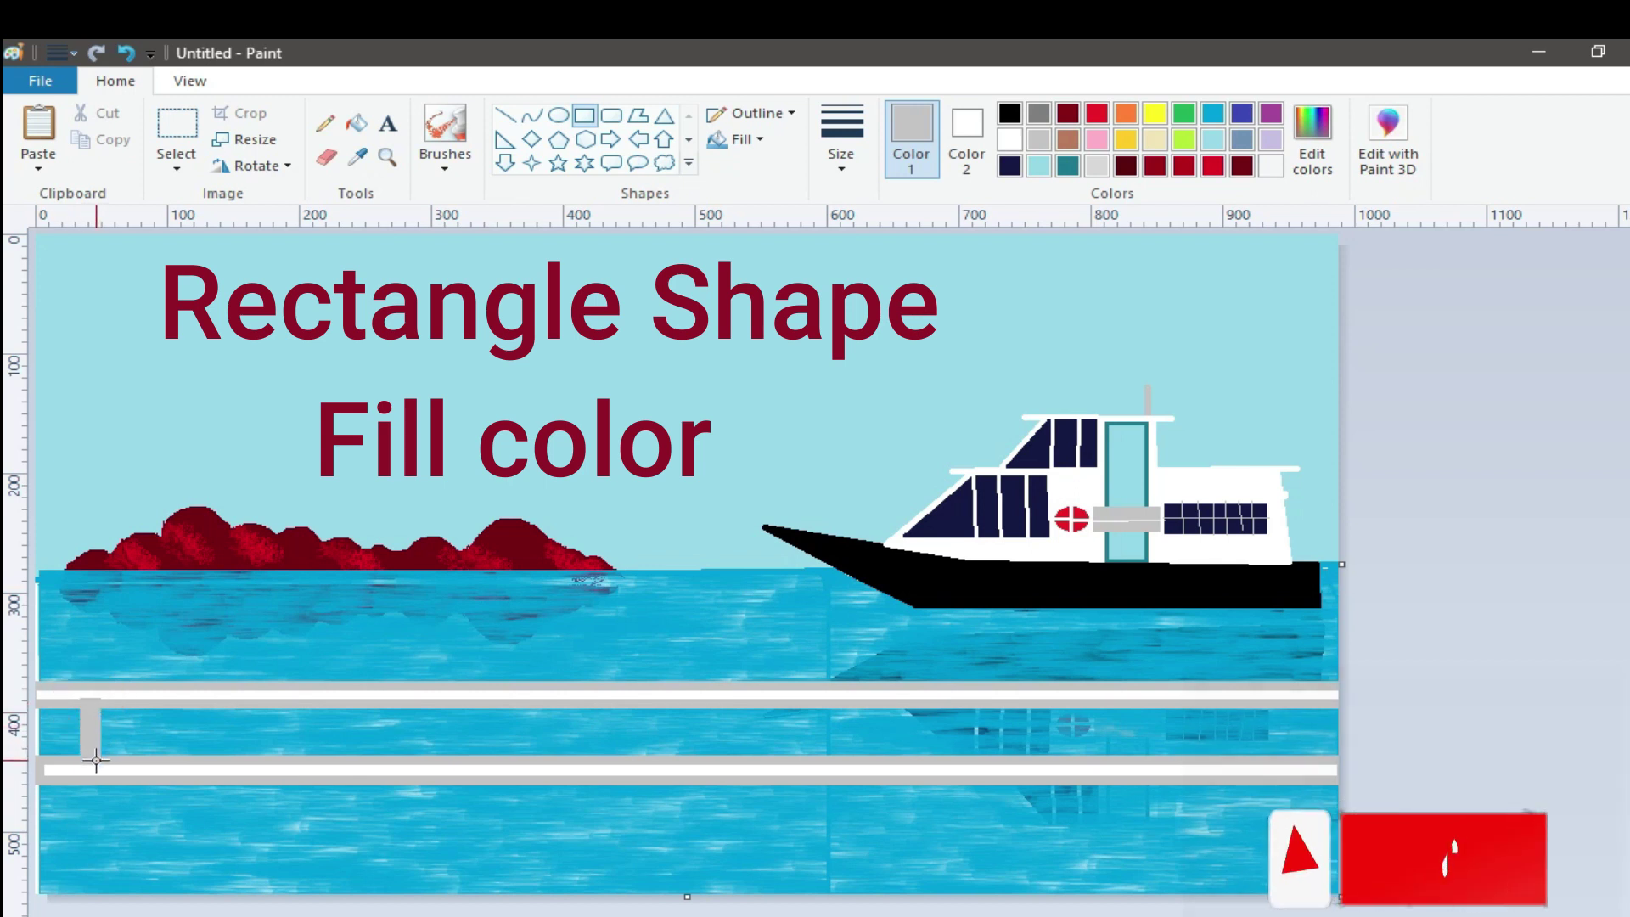
pyautogui.click(846, 172)
pyautogui.click(887, 306)
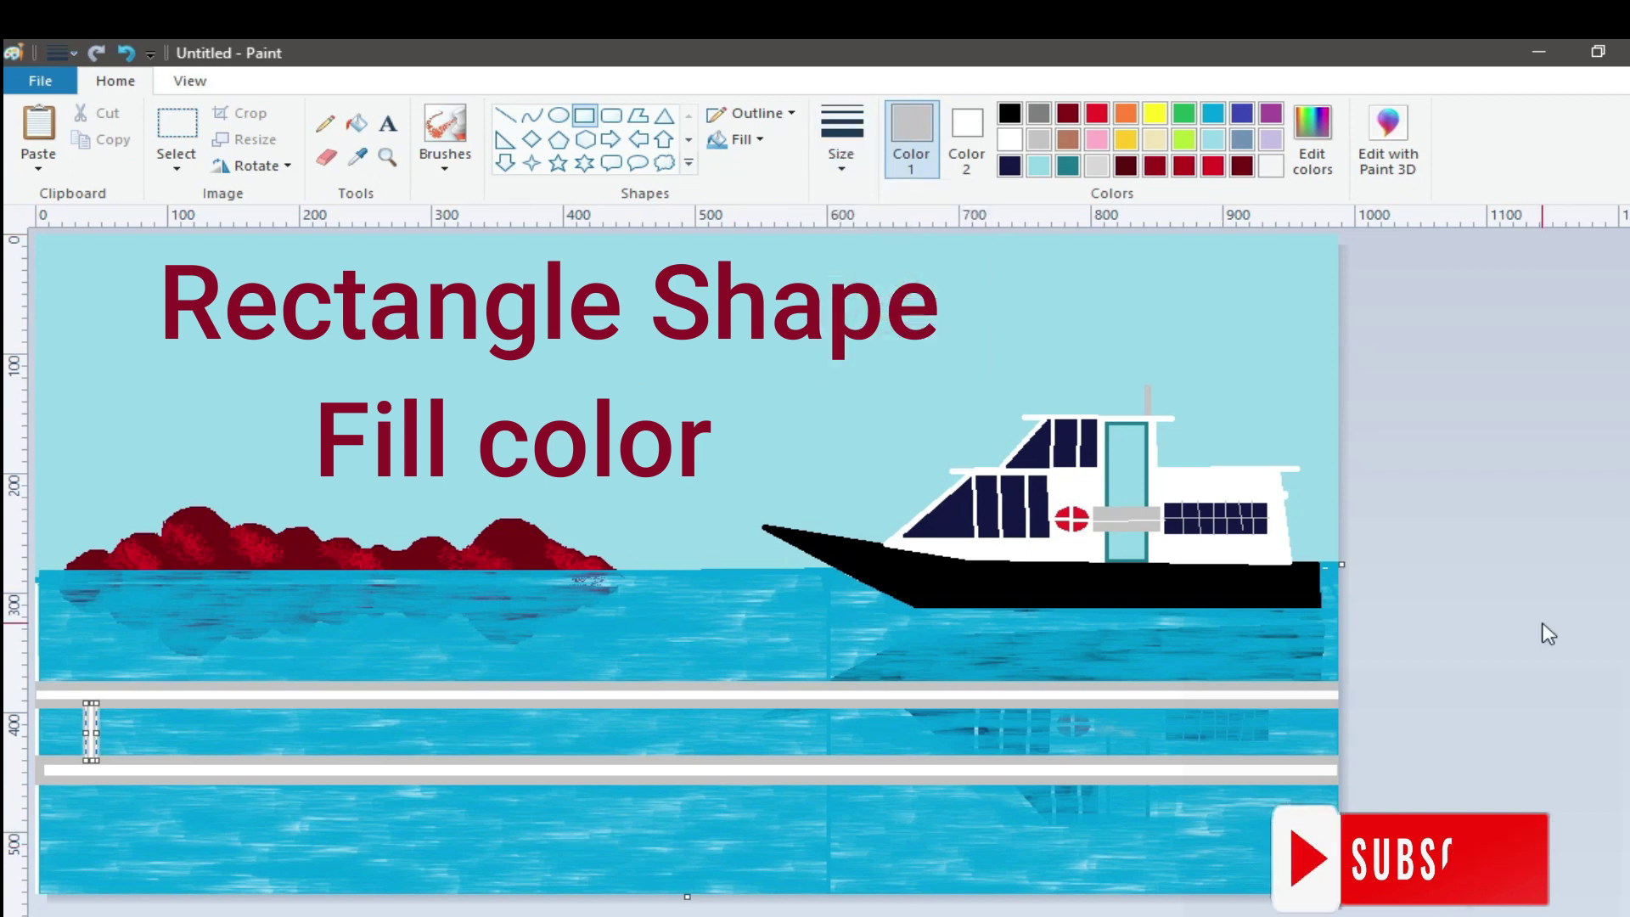
pyautogui.click(1548, 633)
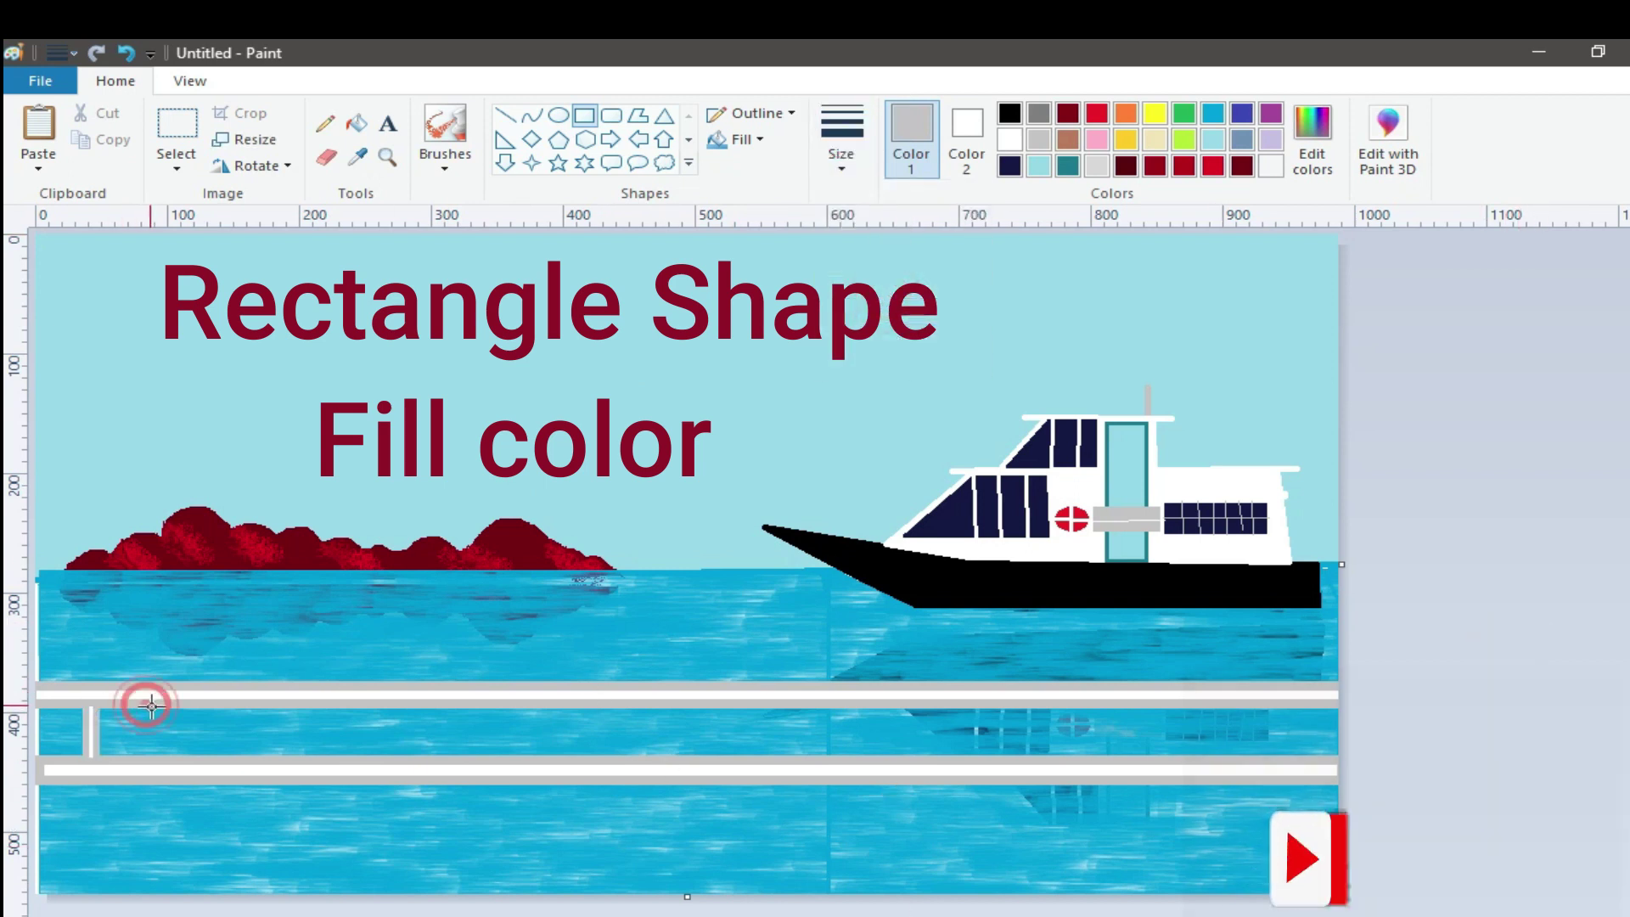
pyautogui.moveTo(146, 708); pyautogui.dragTo(164, 760)
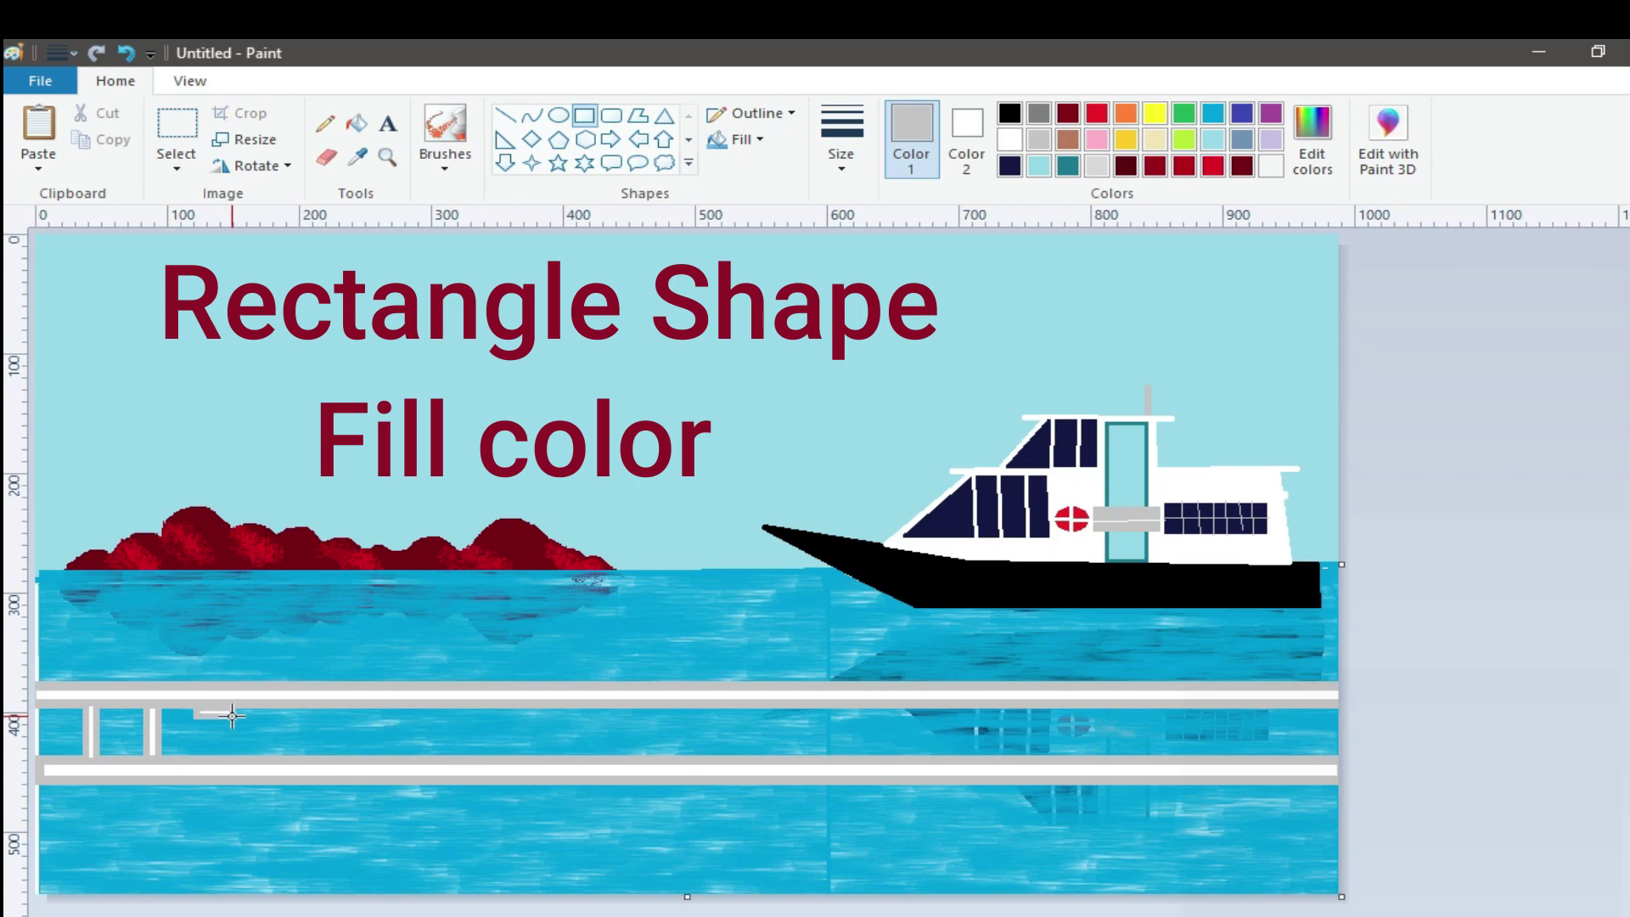
pyautogui.moveTo(231, 716); pyautogui.dragTo(241, 759)
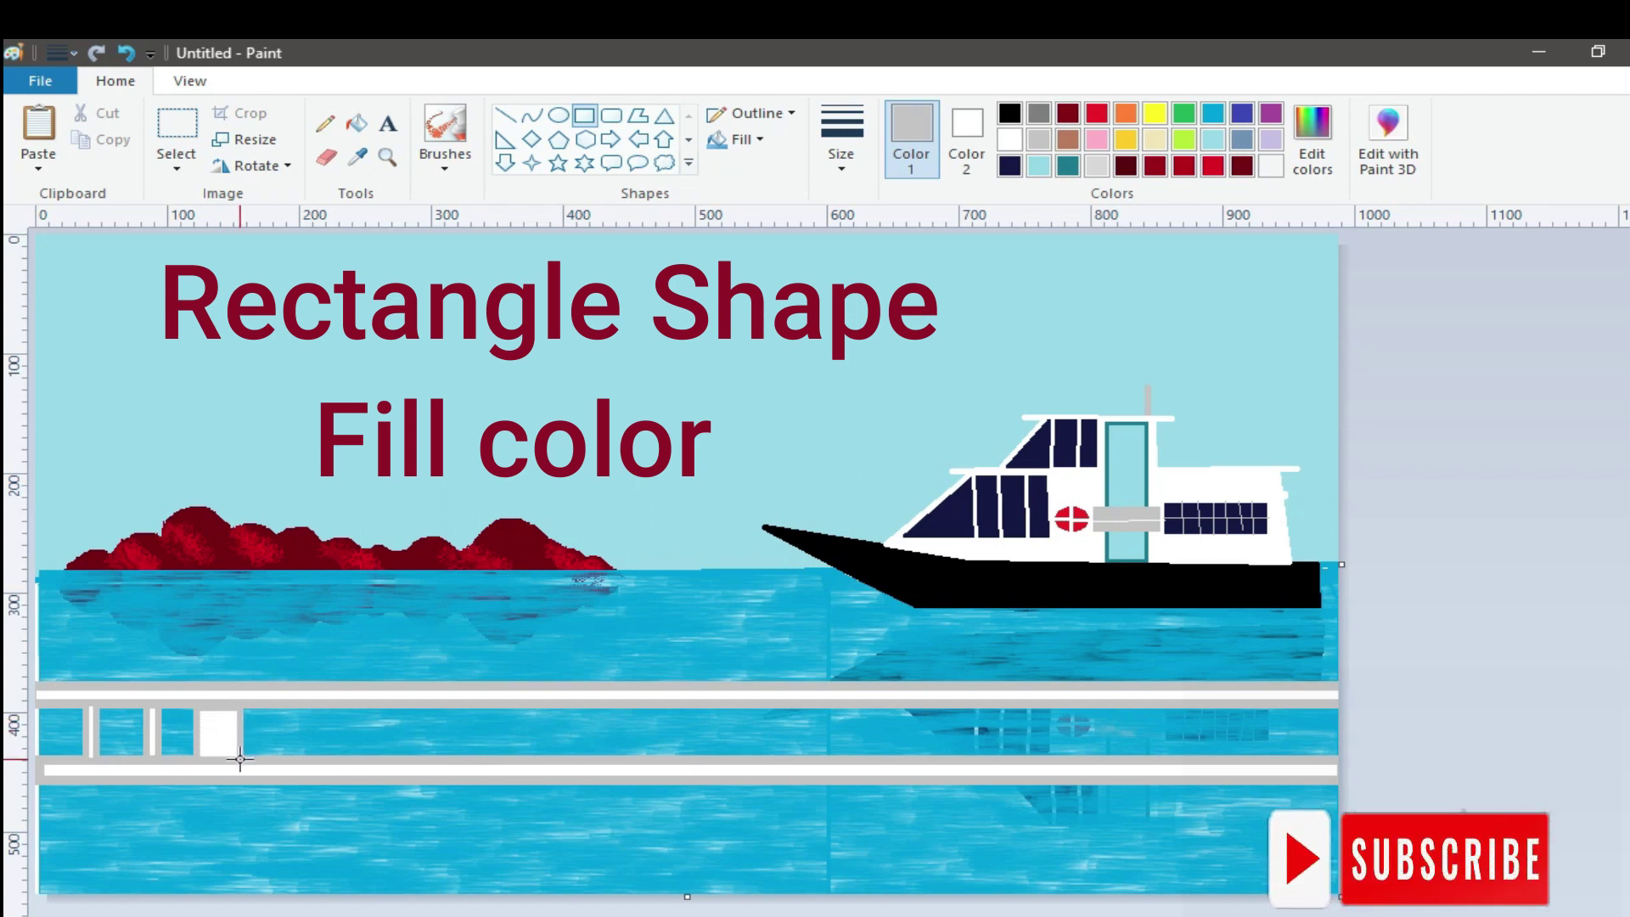
pyautogui.click(282, 758)
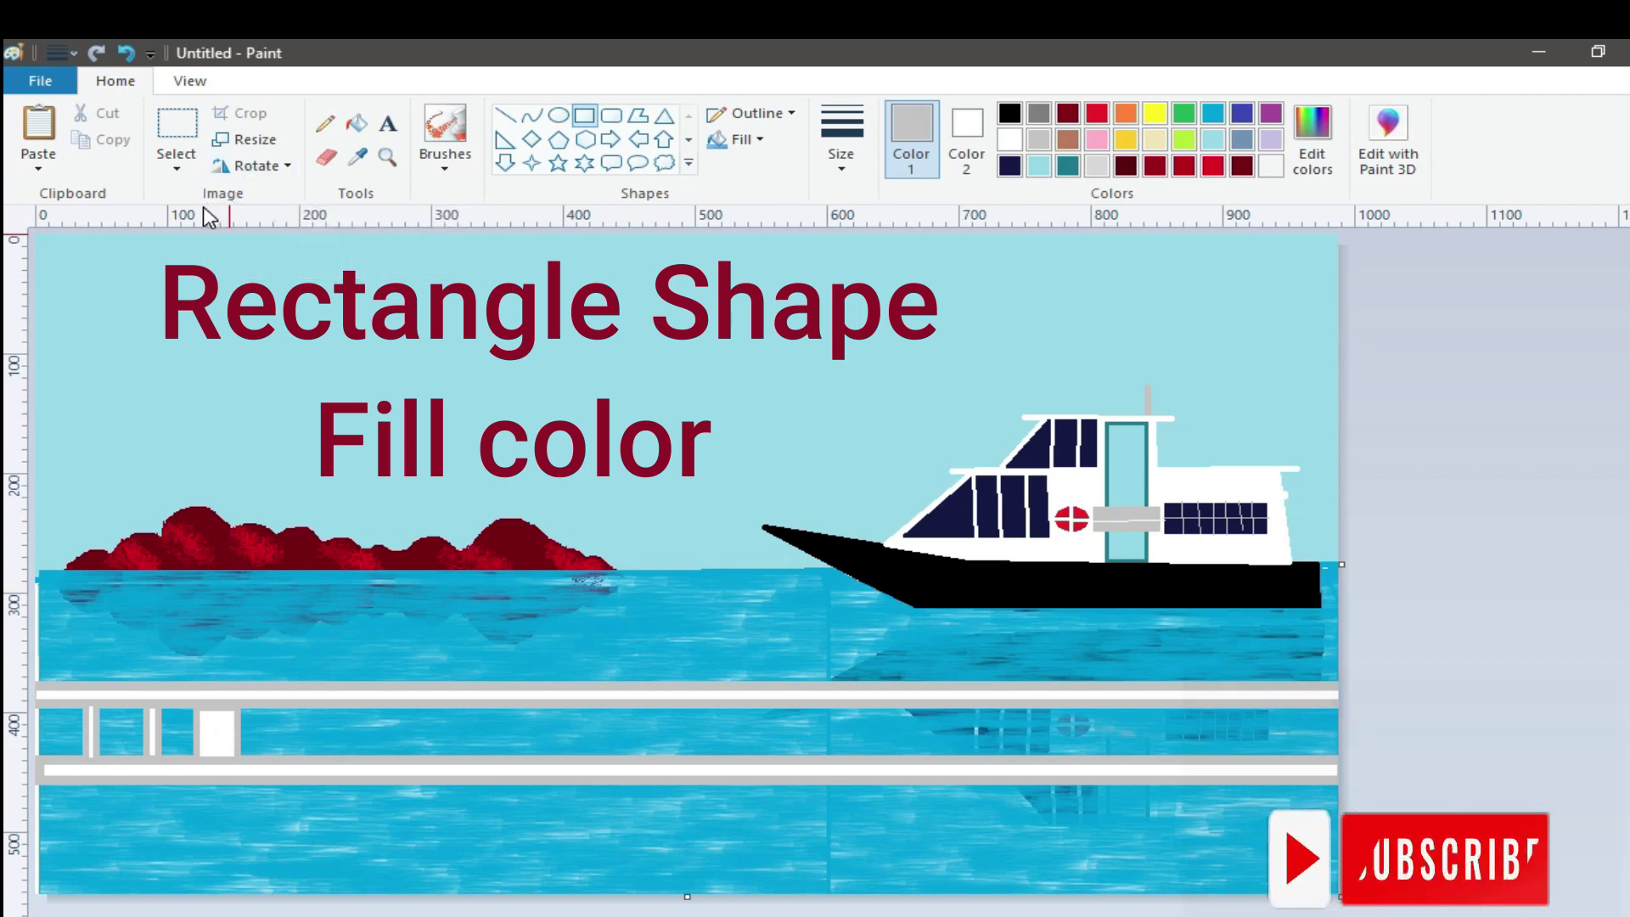
# Rectangle-select the left railing section with its posts
pyautogui.click(174, 165)
pyautogui.click(207, 218)
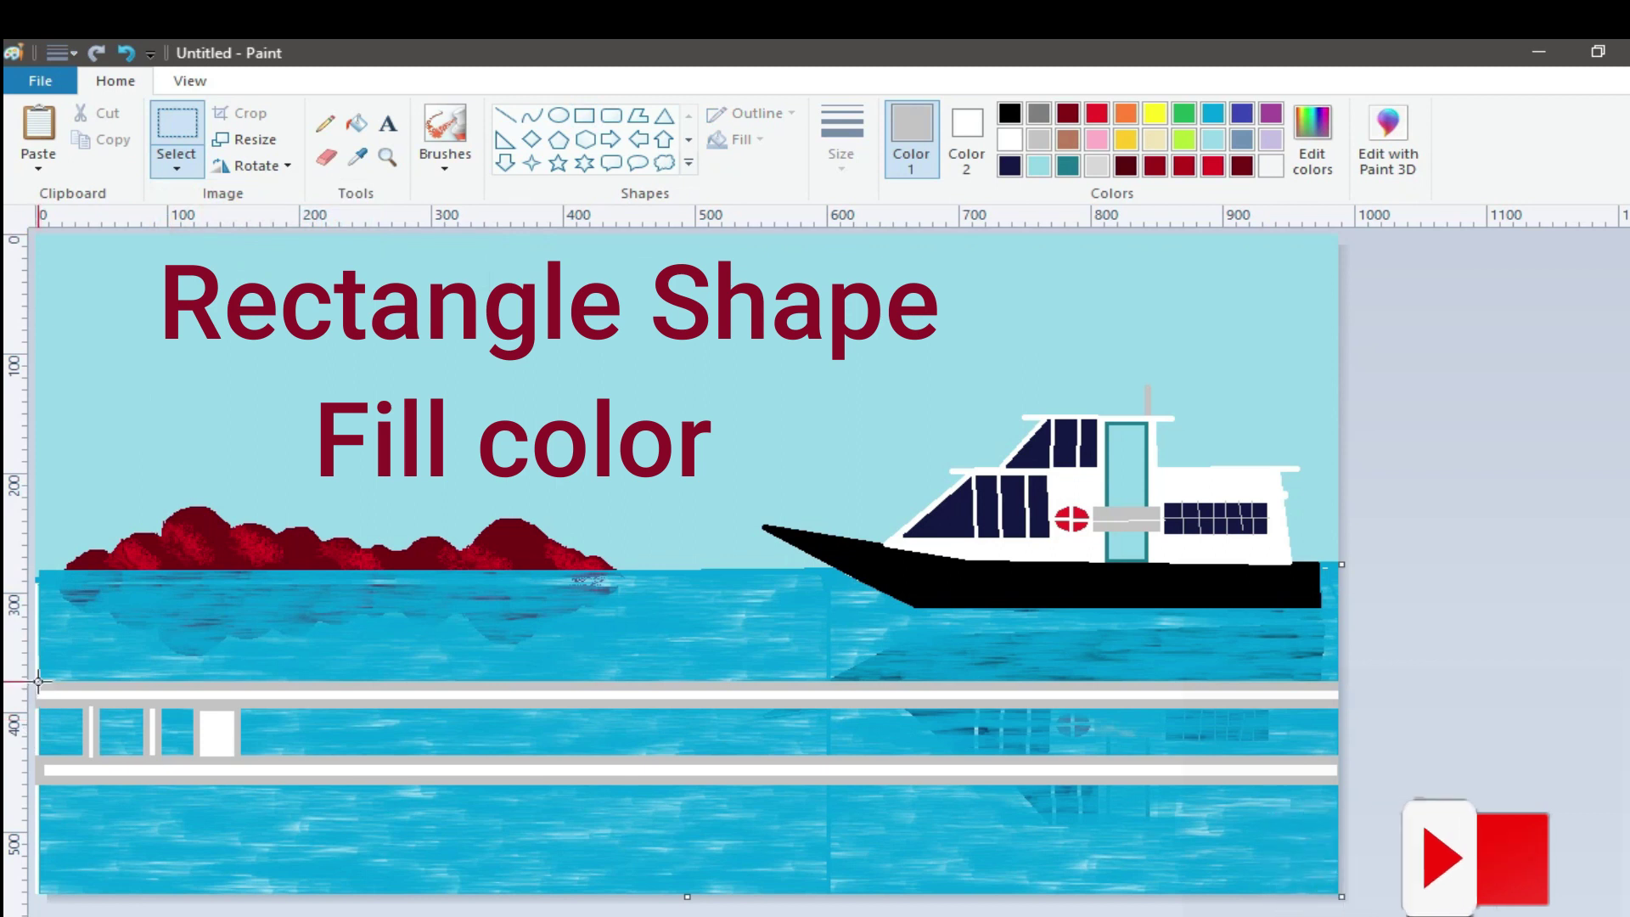
pyautogui.moveTo(41, 682); pyautogui.dragTo(61, 693)
pyautogui.moveTo(211, 727); pyautogui.dragTo(234, 776)
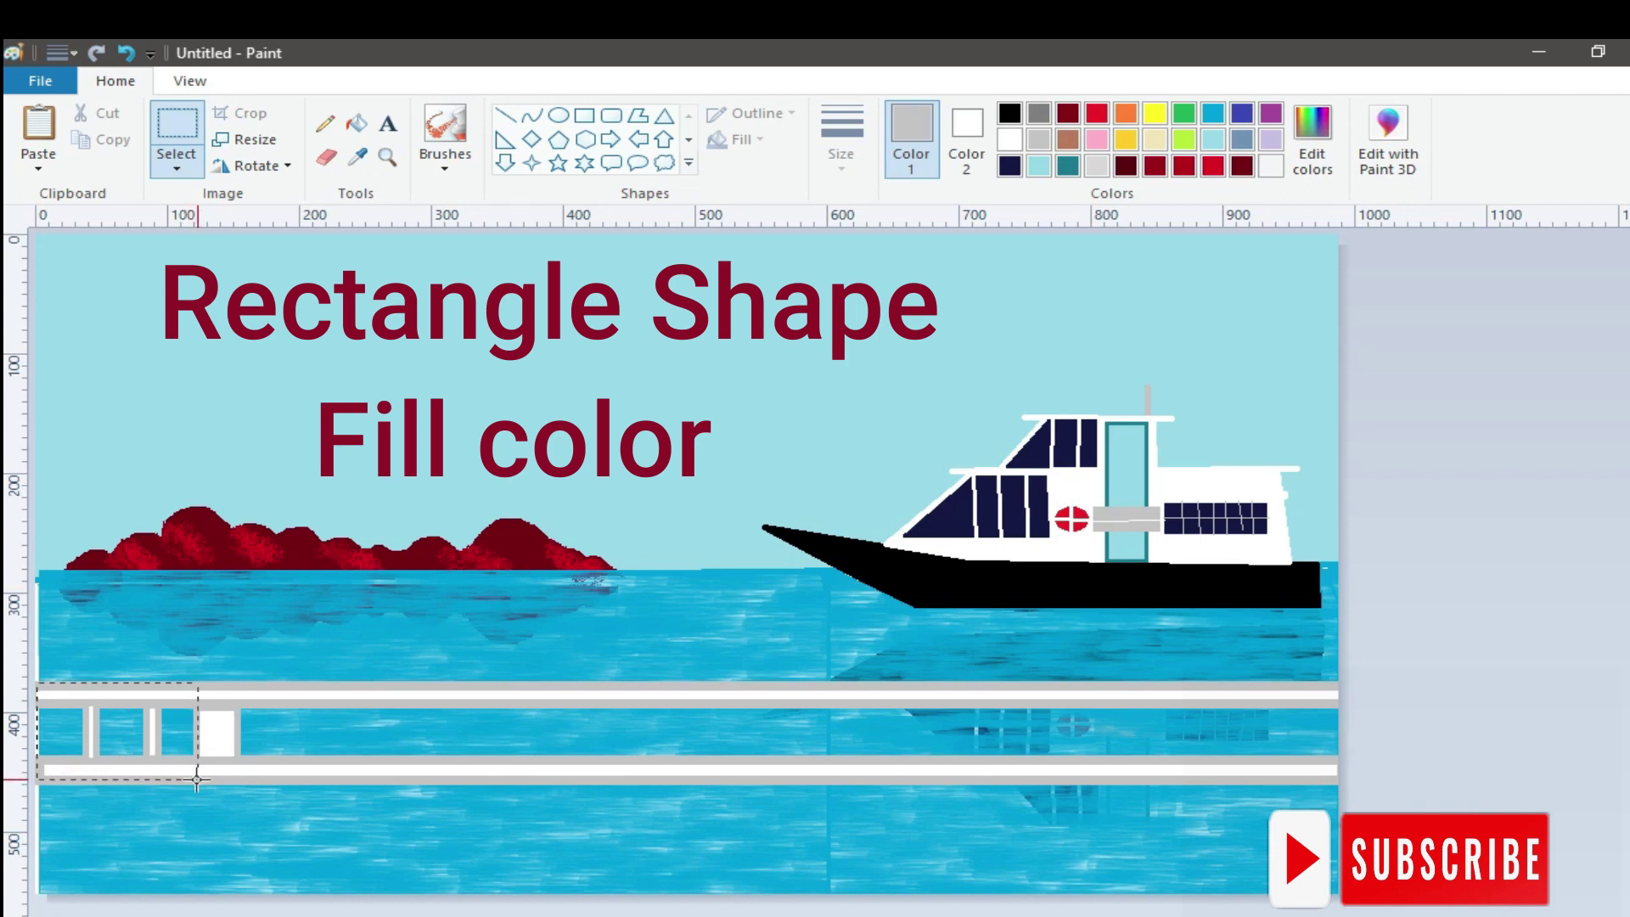
# Copy the left railing section and place a duplicate to its right
pyautogui.hotkey('ctrl', 'c')
pyautogui.hotkey('ctrl', 'v')
pyautogui.moveTo(110, 280); pyautogui.dragTo(468, 739)
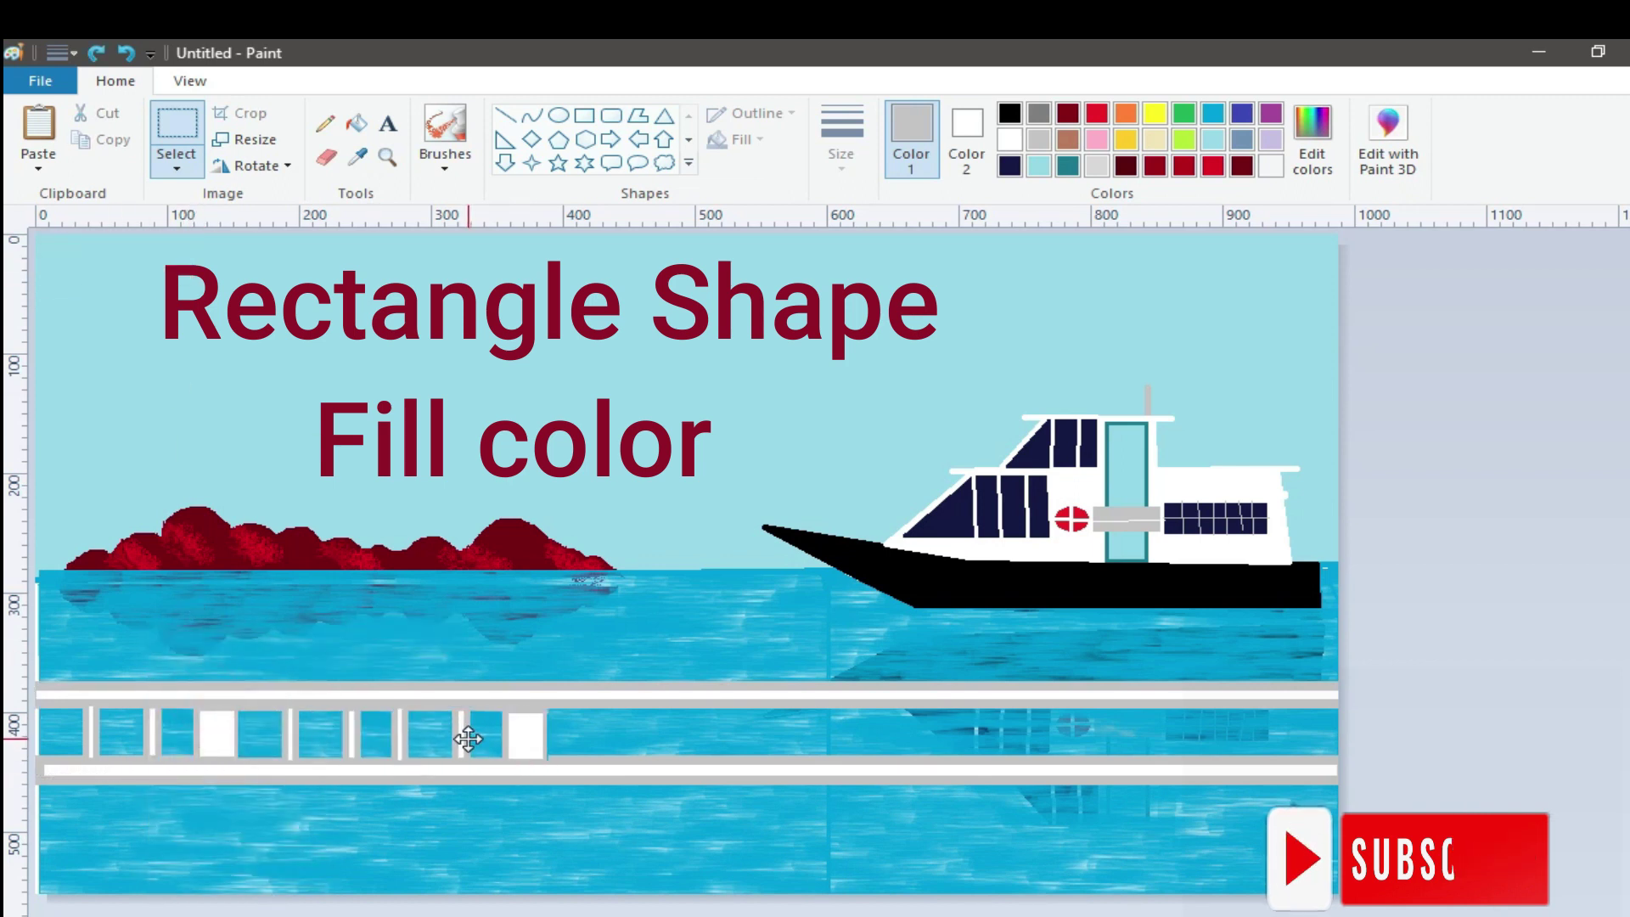
pyautogui.click(391, 666)
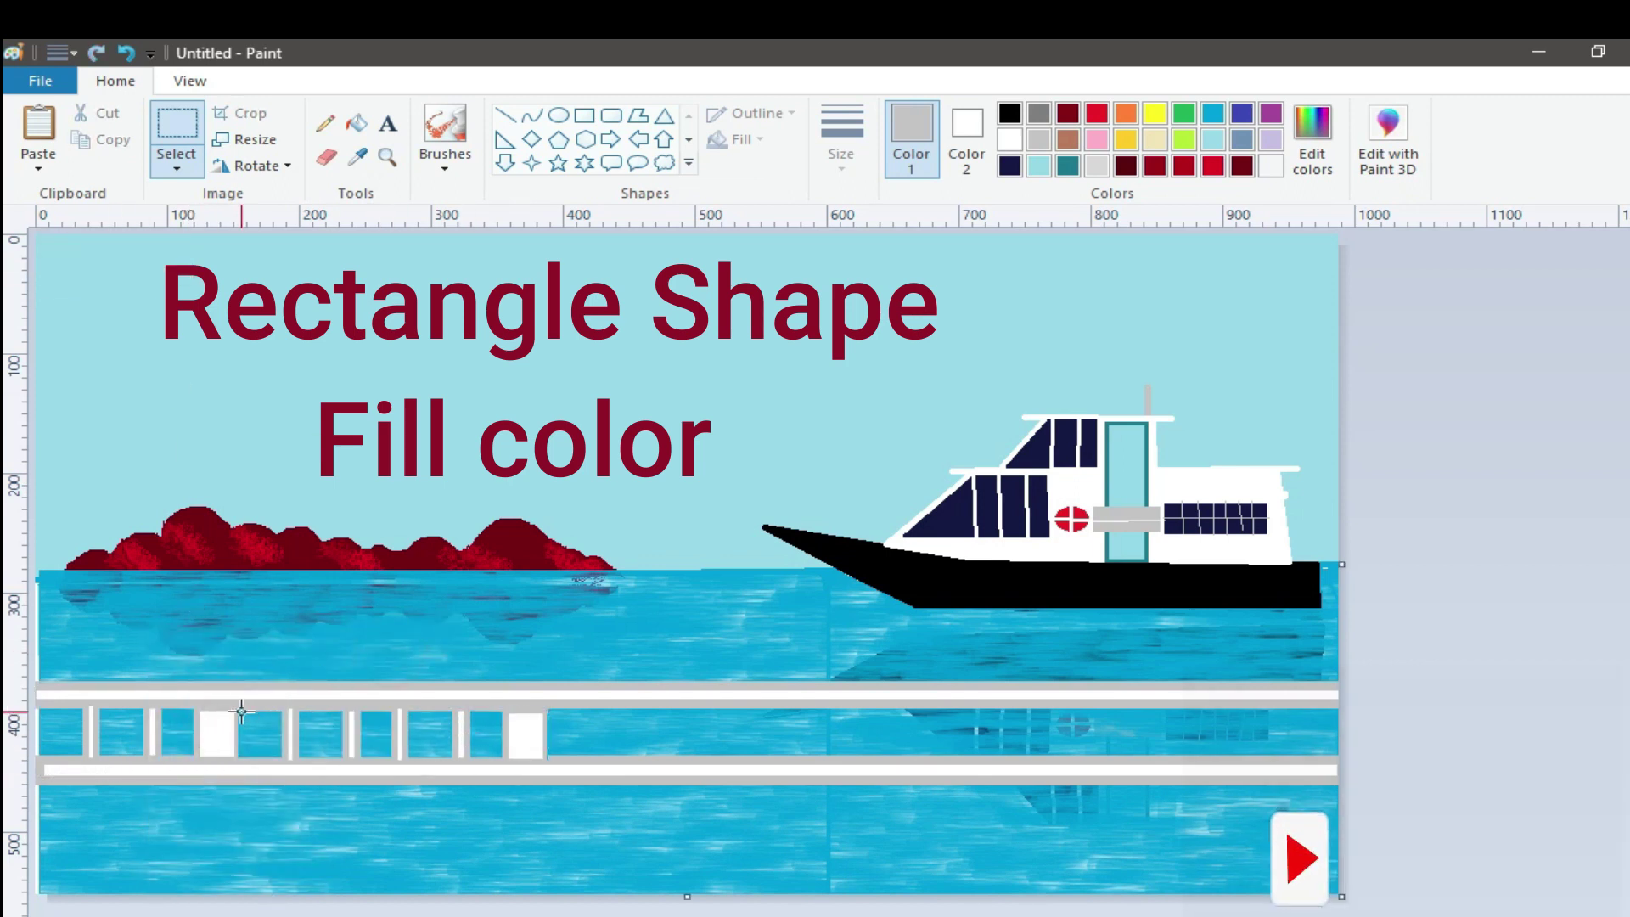
# Copy a longer stretch of posts and paste it further along the railing
pyautogui.moveTo(239, 710); pyautogui.dragTo(446, 763)
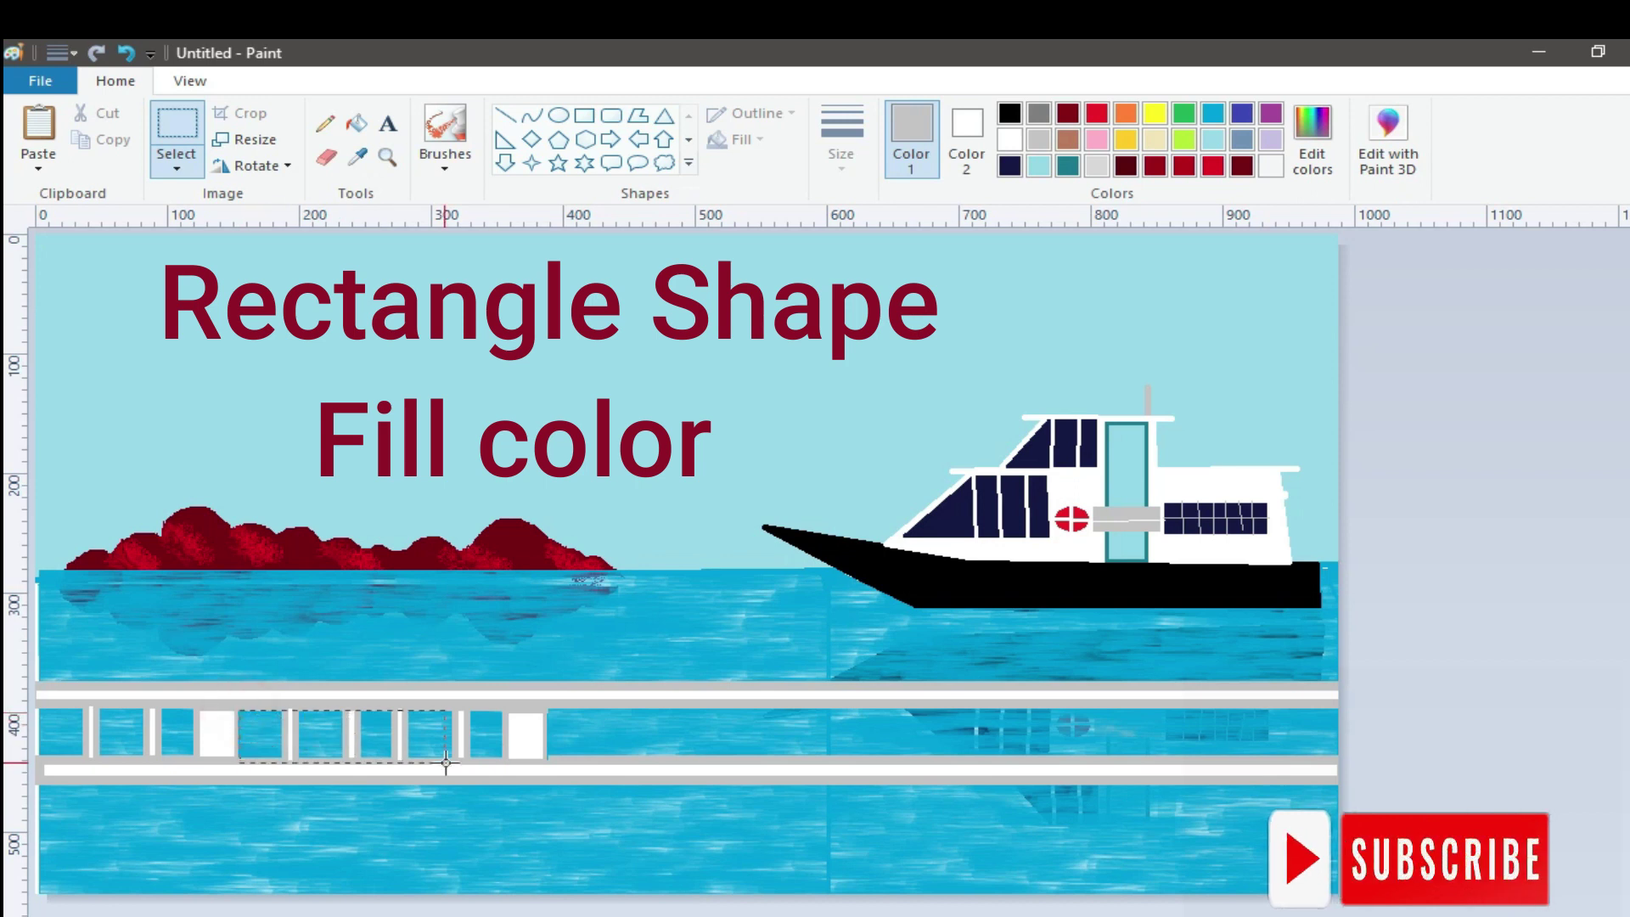
pyautogui.rightClick(353, 720)
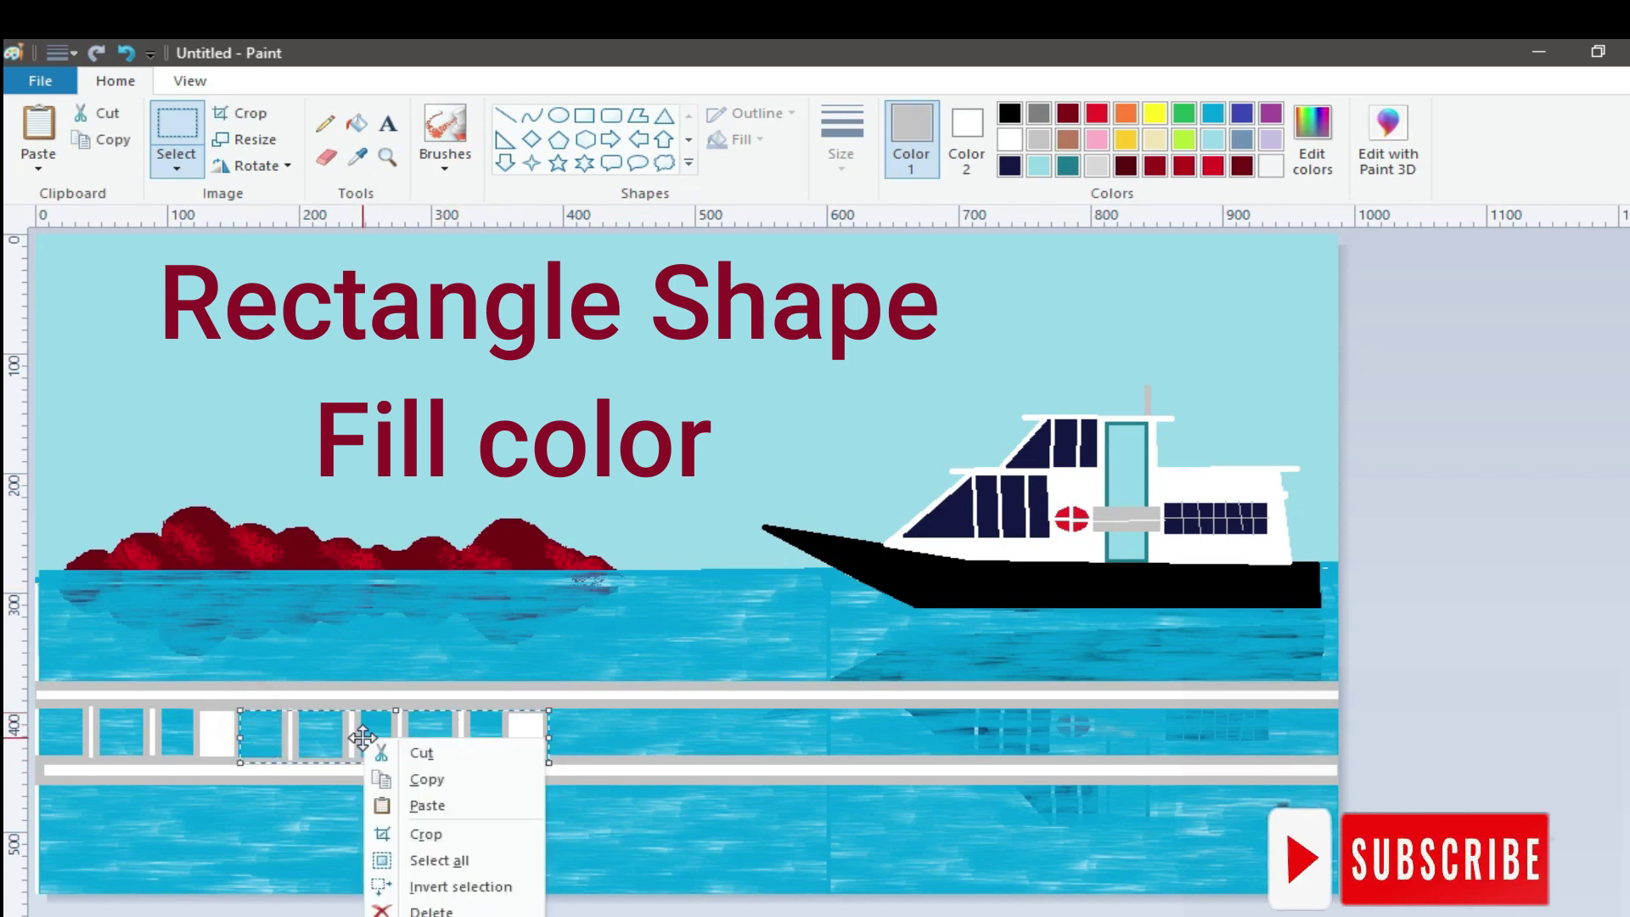
pyautogui.click(407, 775)
pyautogui.rightClick(263, 659)
pyautogui.click(319, 726)
pyautogui.moveTo(180, 258)
pyautogui.mouseDown()
pyautogui.moveTo(652, 726)
pyautogui.moveTo(693, 732)
pyautogui.mouseUp()
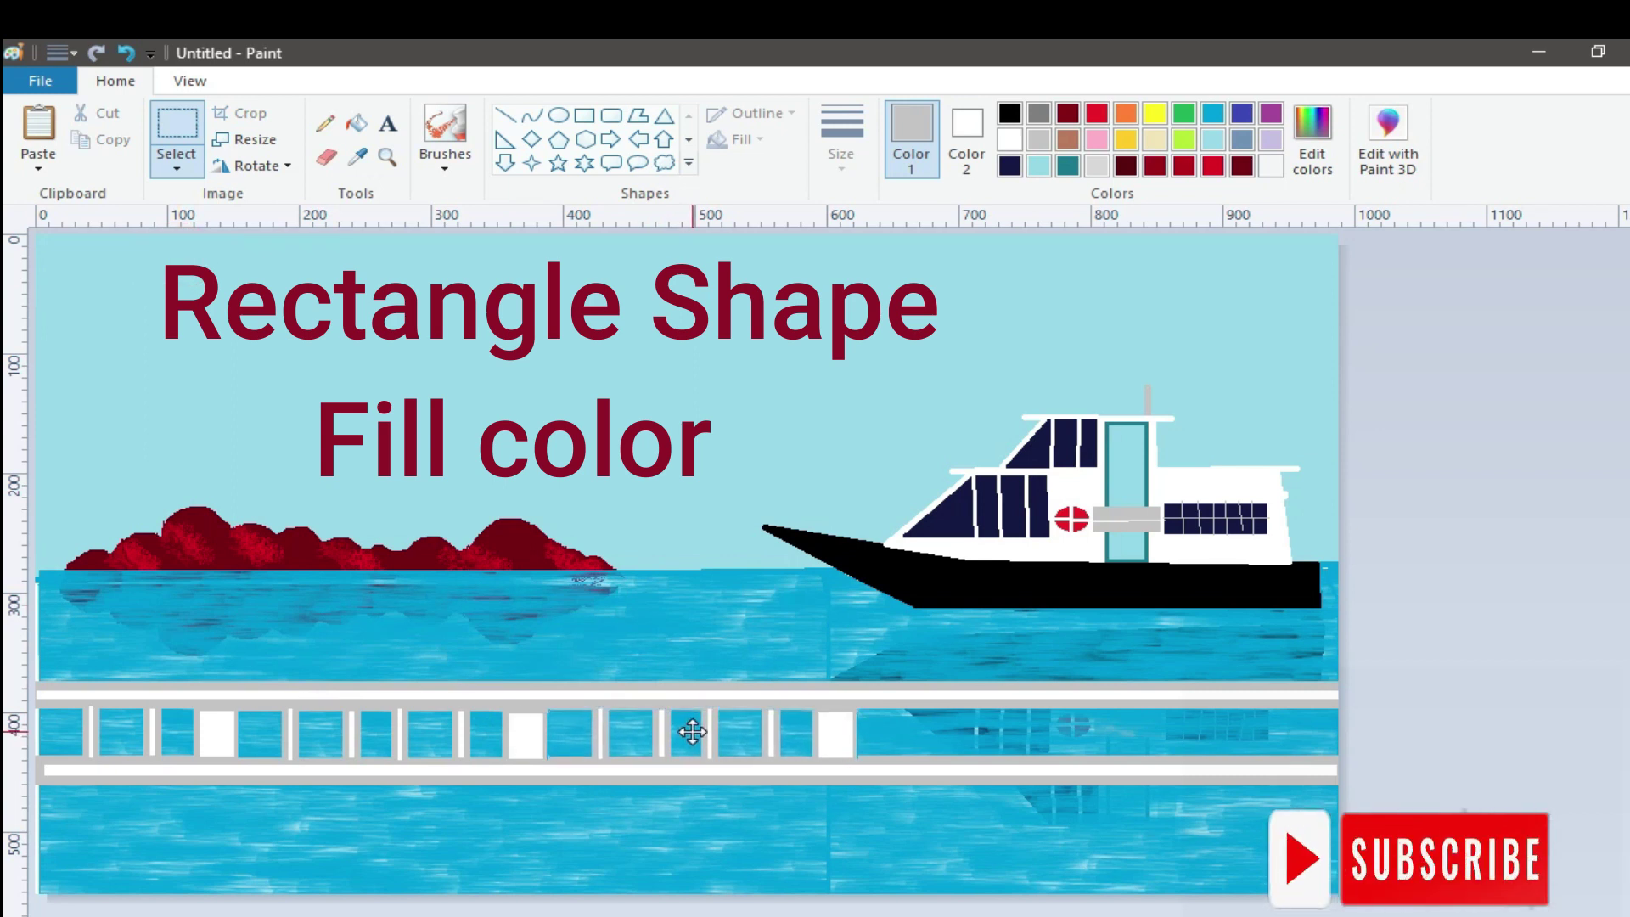
# Paste two more railing copies to carry the row to the right edge
pyautogui.rightClick(321, 561)
pyautogui.click(365, 627)
pyautogui.moveTo(124, 255); pyautogui.dragTo(952, 731)
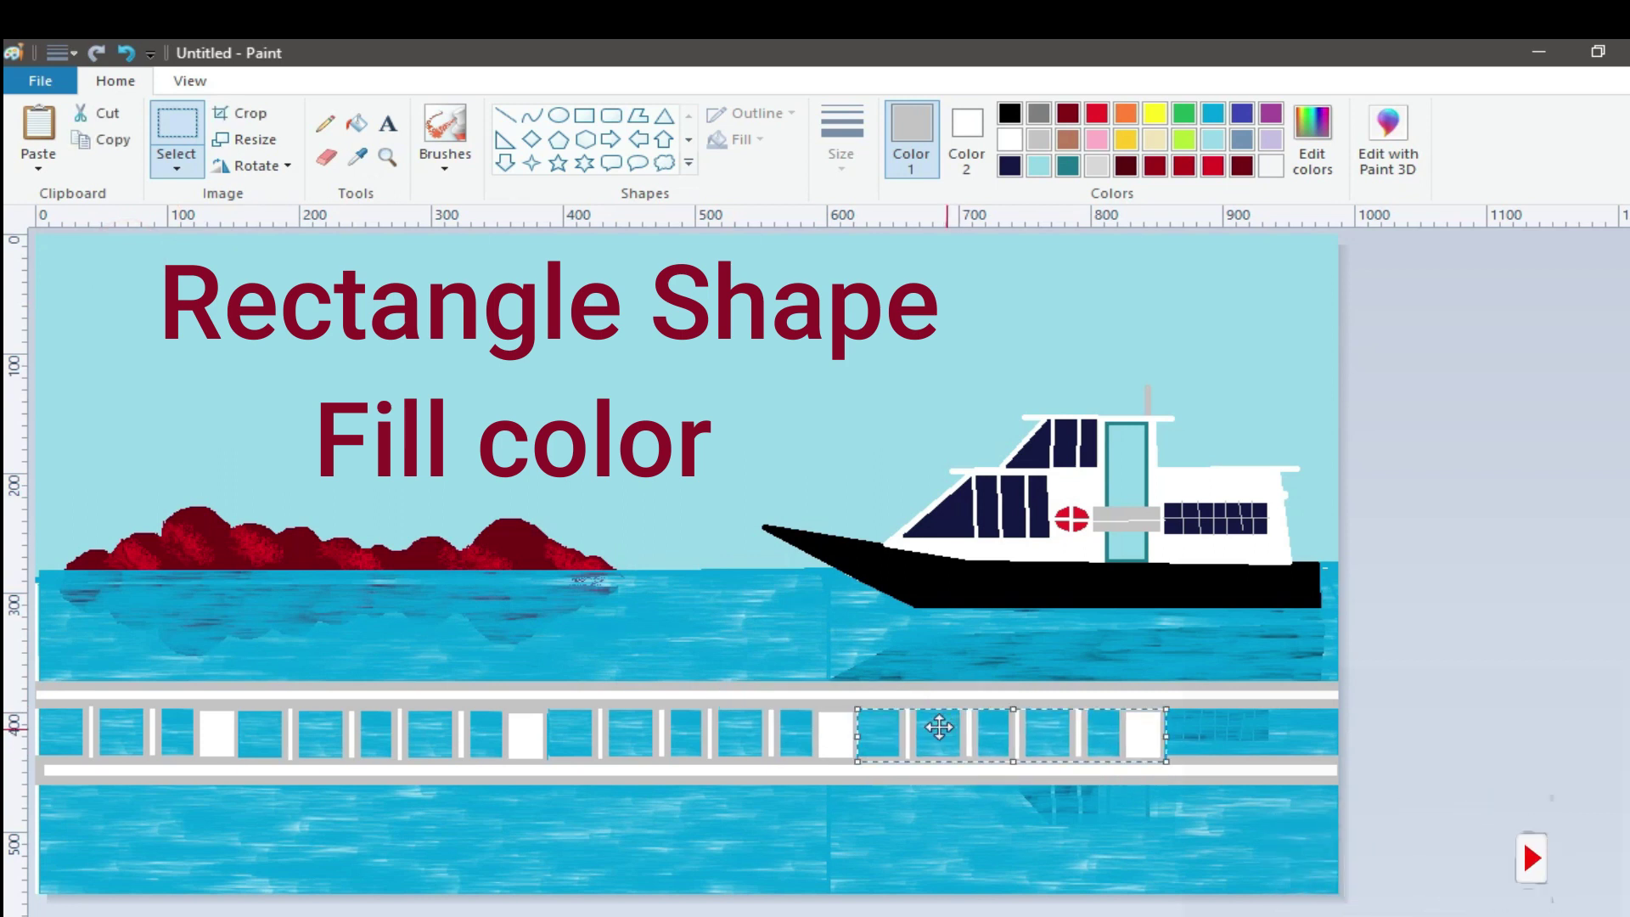
pyautogui.rightClick(310, 481)
pyautogui.click(378, 549)
pyautogui.moveTo(178, 259); pyautogui.dragTo(1306, 728)
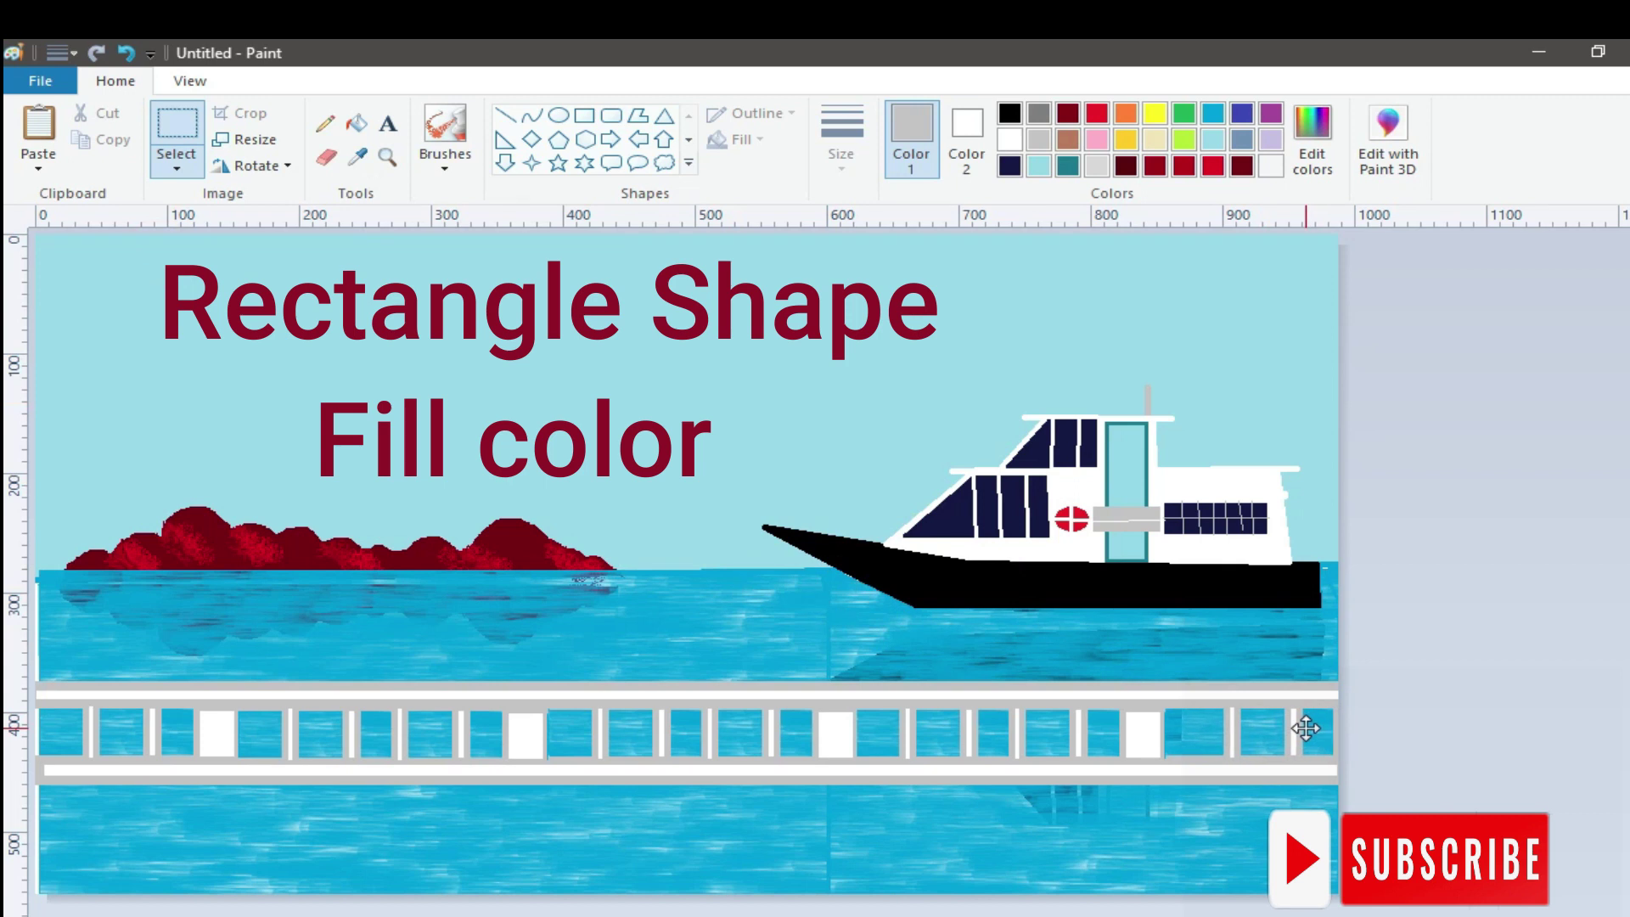
pyautogui.click(1492, 728)
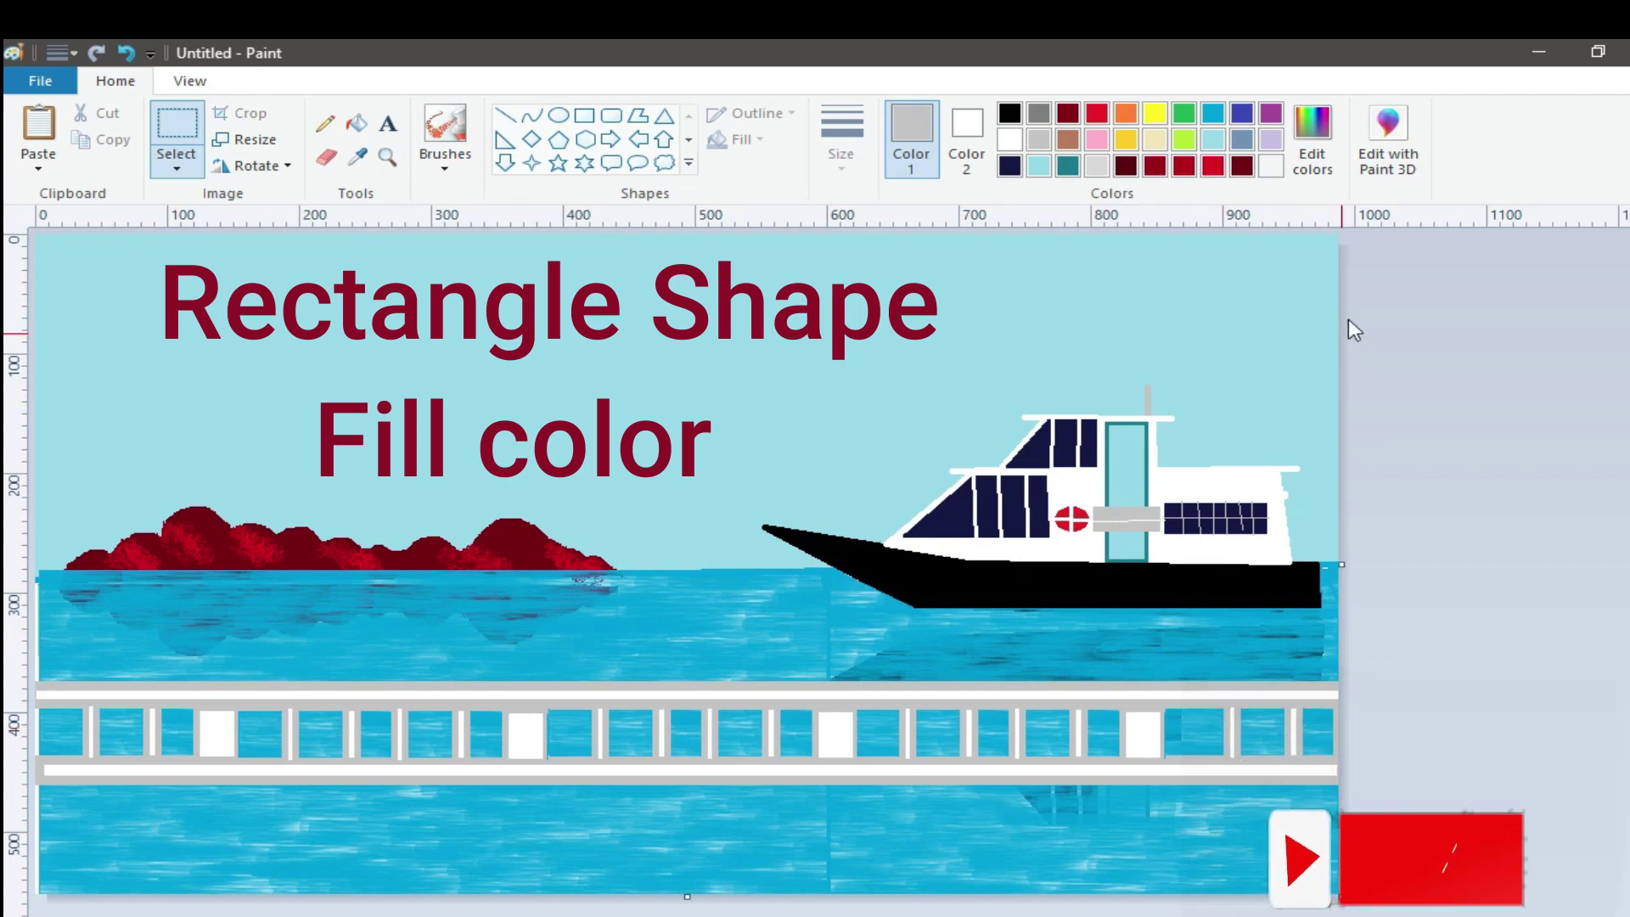
# Flood-fill the strip below the railing with a custom mid grey; set Color 2 darker grey
pyautogui.click(506, 116)
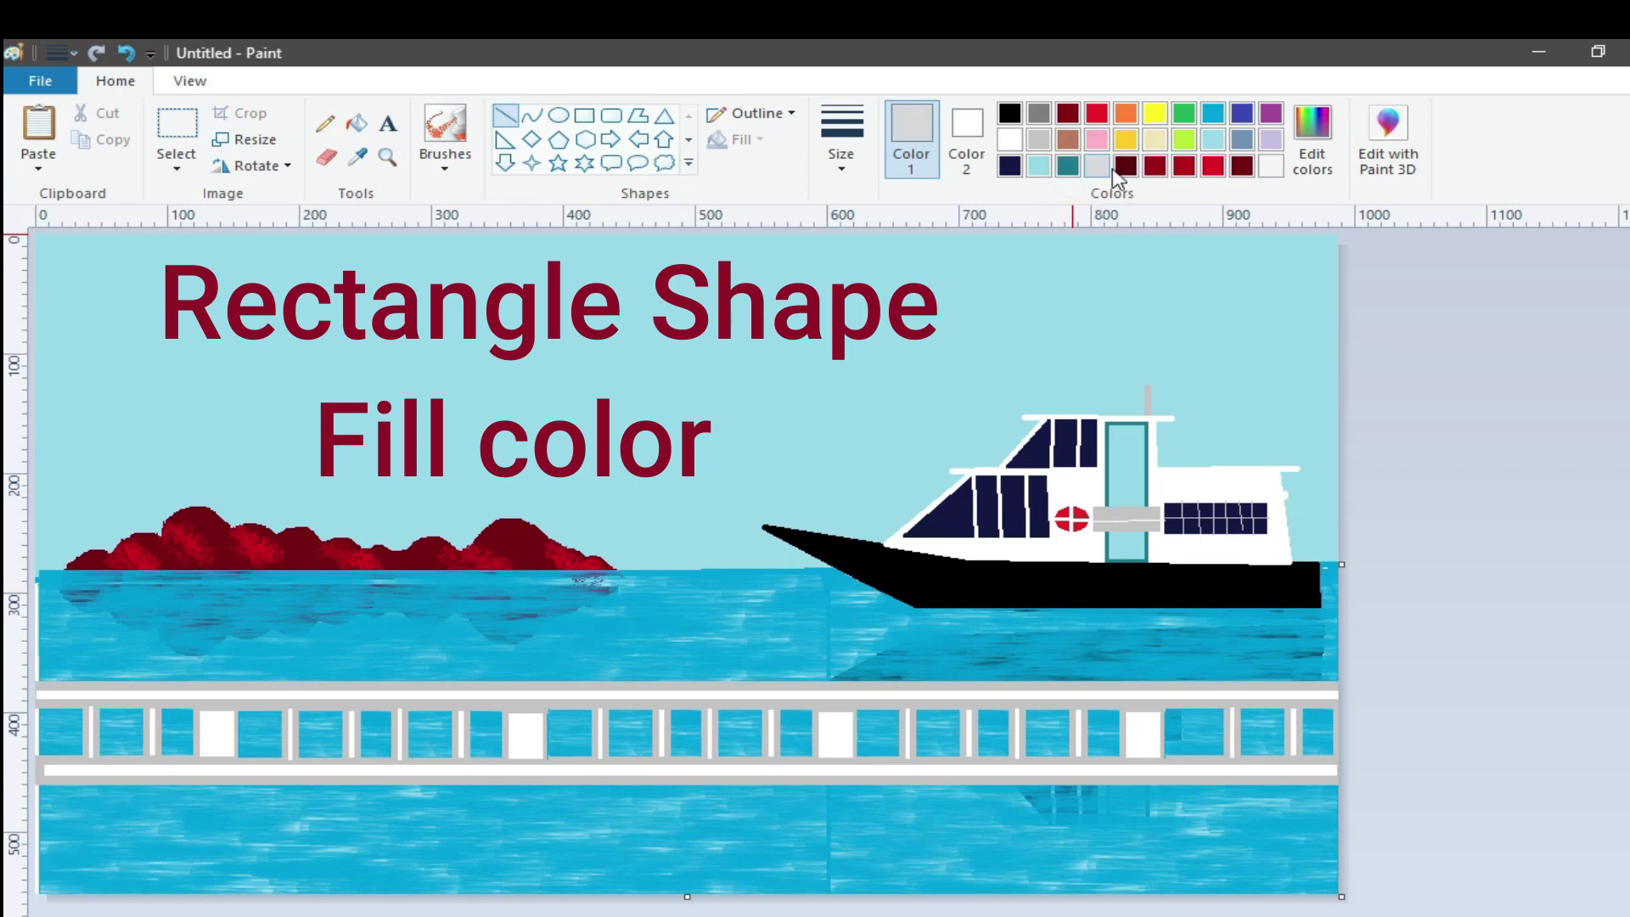
pyautogui.click(1312, 162)
pyautogui.moveTo(1129, 511); pyautogui.dragTo(1133, 584)
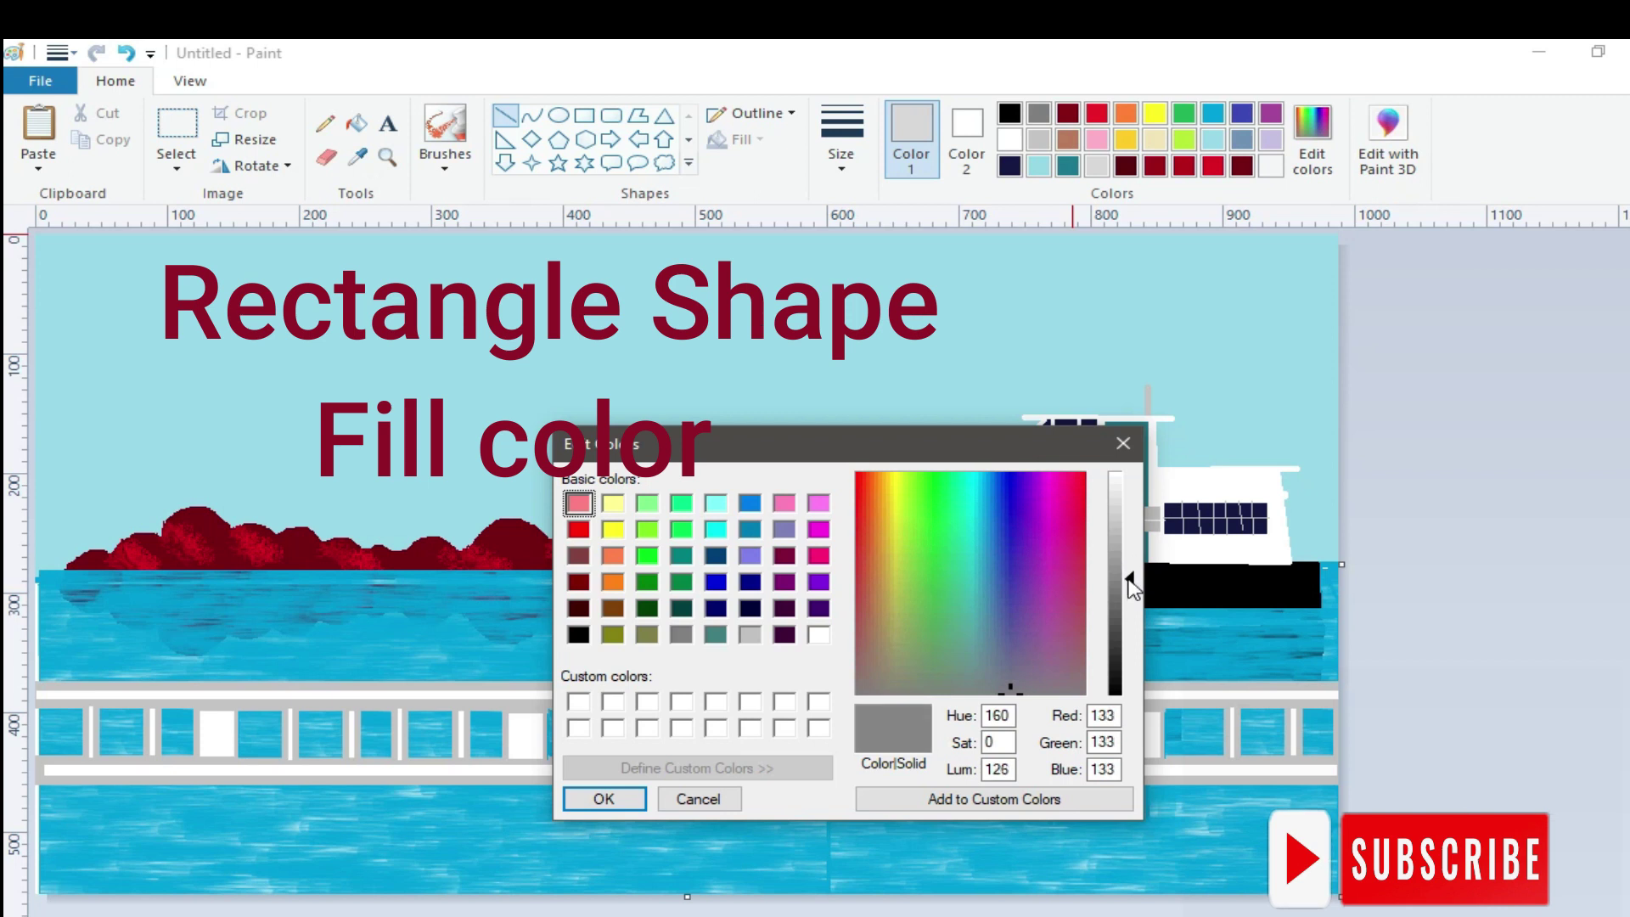
pyautogui.click(619, 798)
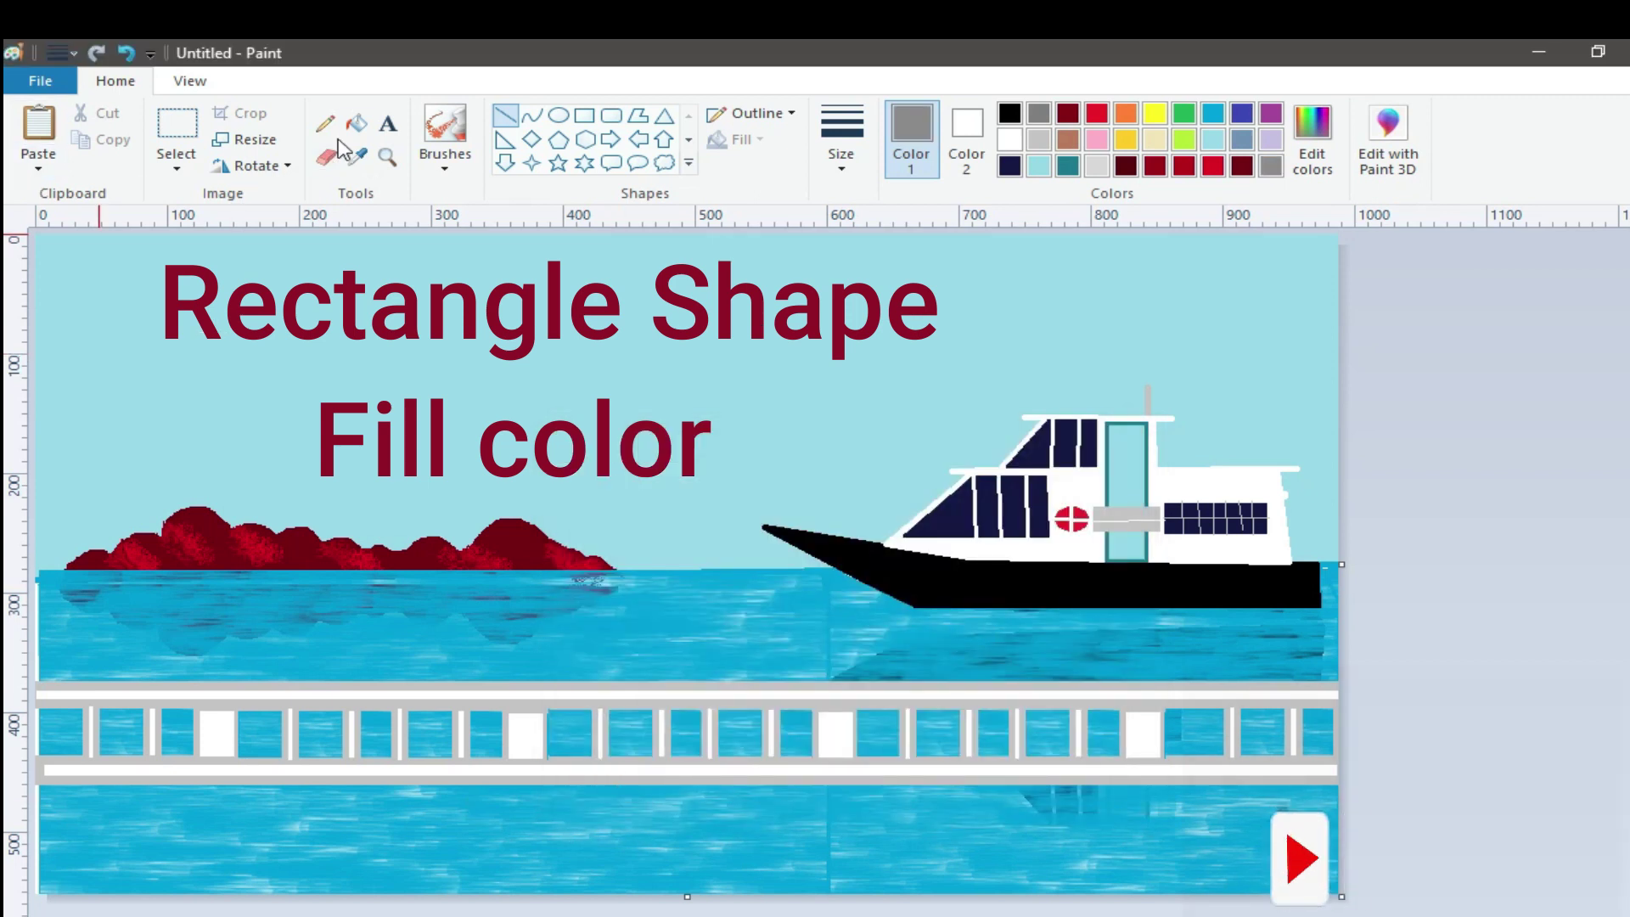
pyautogui.click(357, 123)
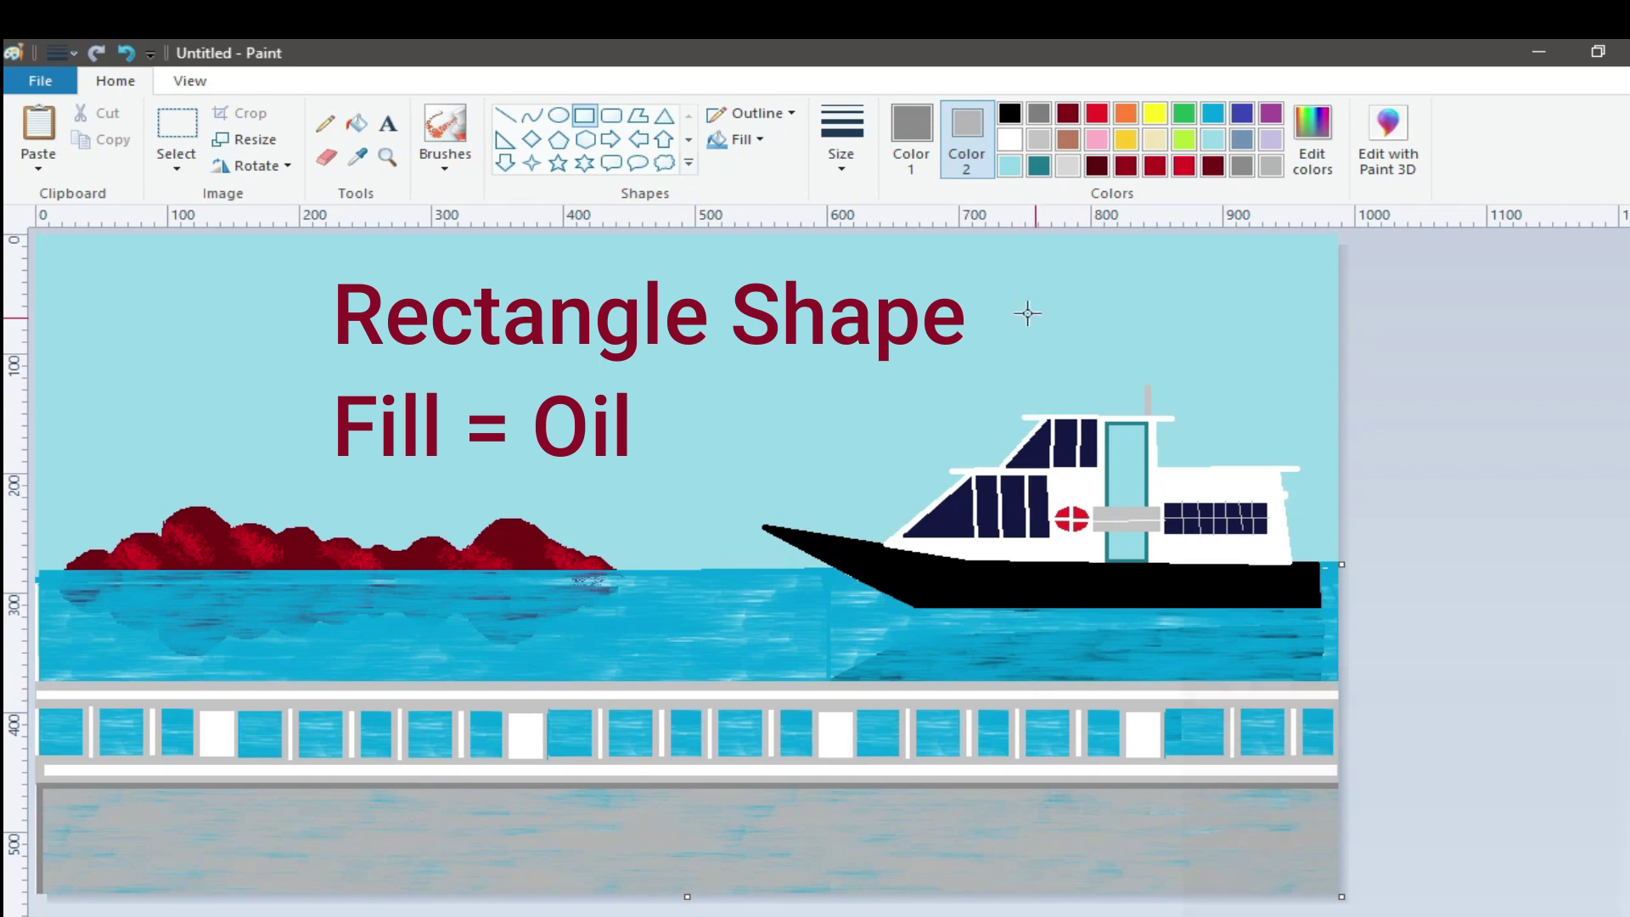
pyautogui.click(1039, 117)
pyautogui.click(505, 115)
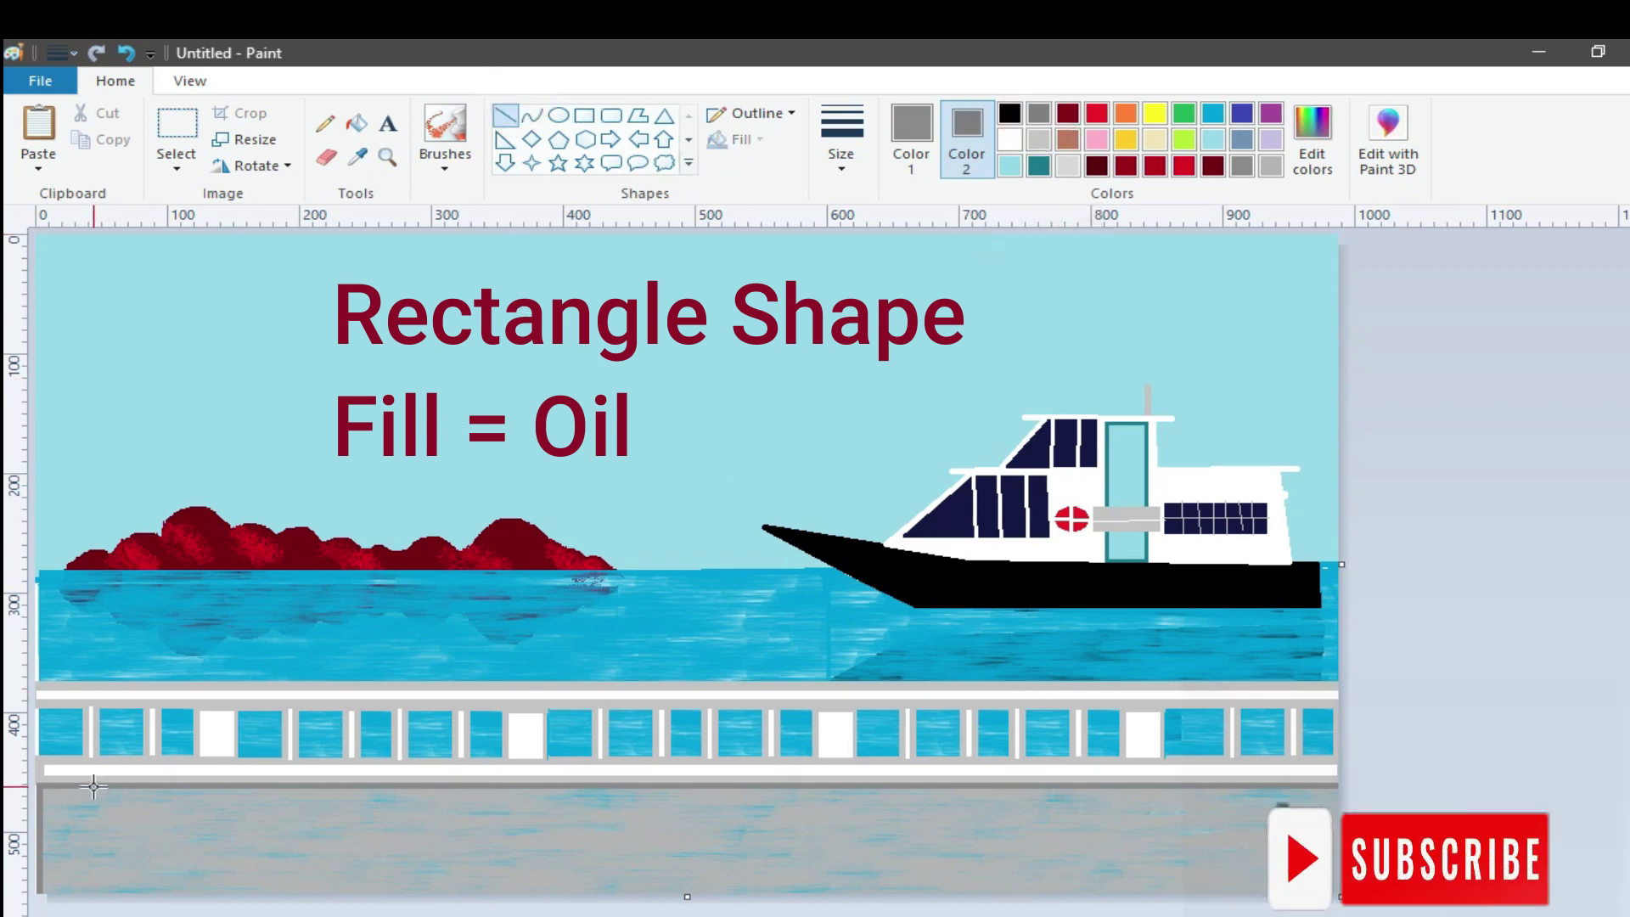
# Draw the first diagonal grey plank lines across the middle of the floor strip
pyautogui.moveTo(93, 787); pyautogui.dragTo(45, 890)
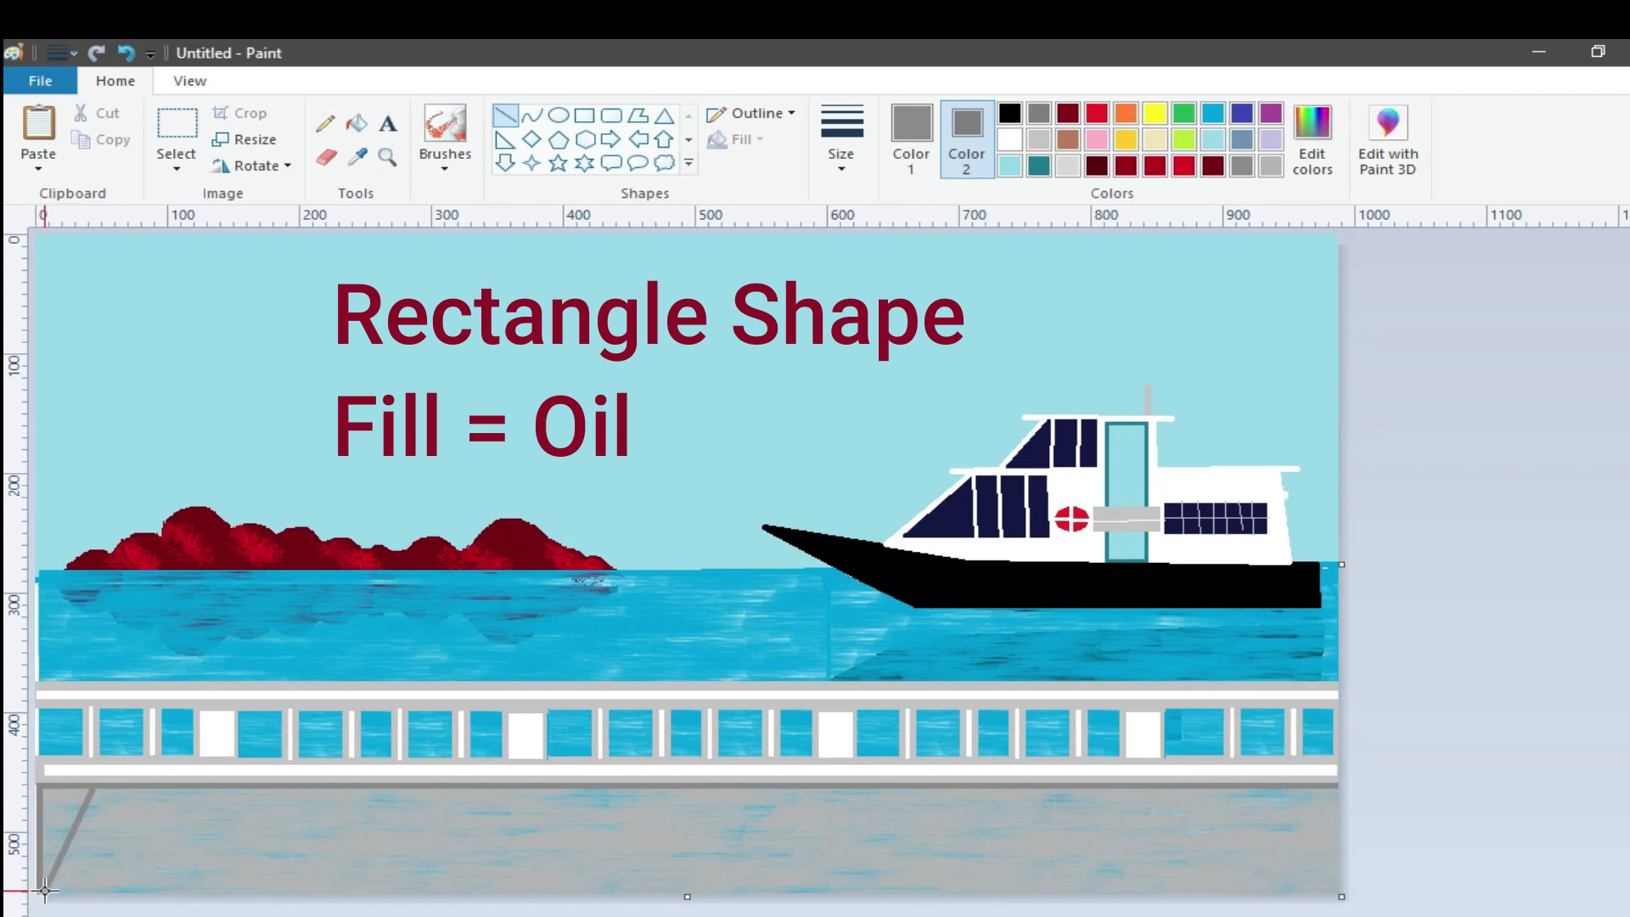
pyautogui.click(126, 52)
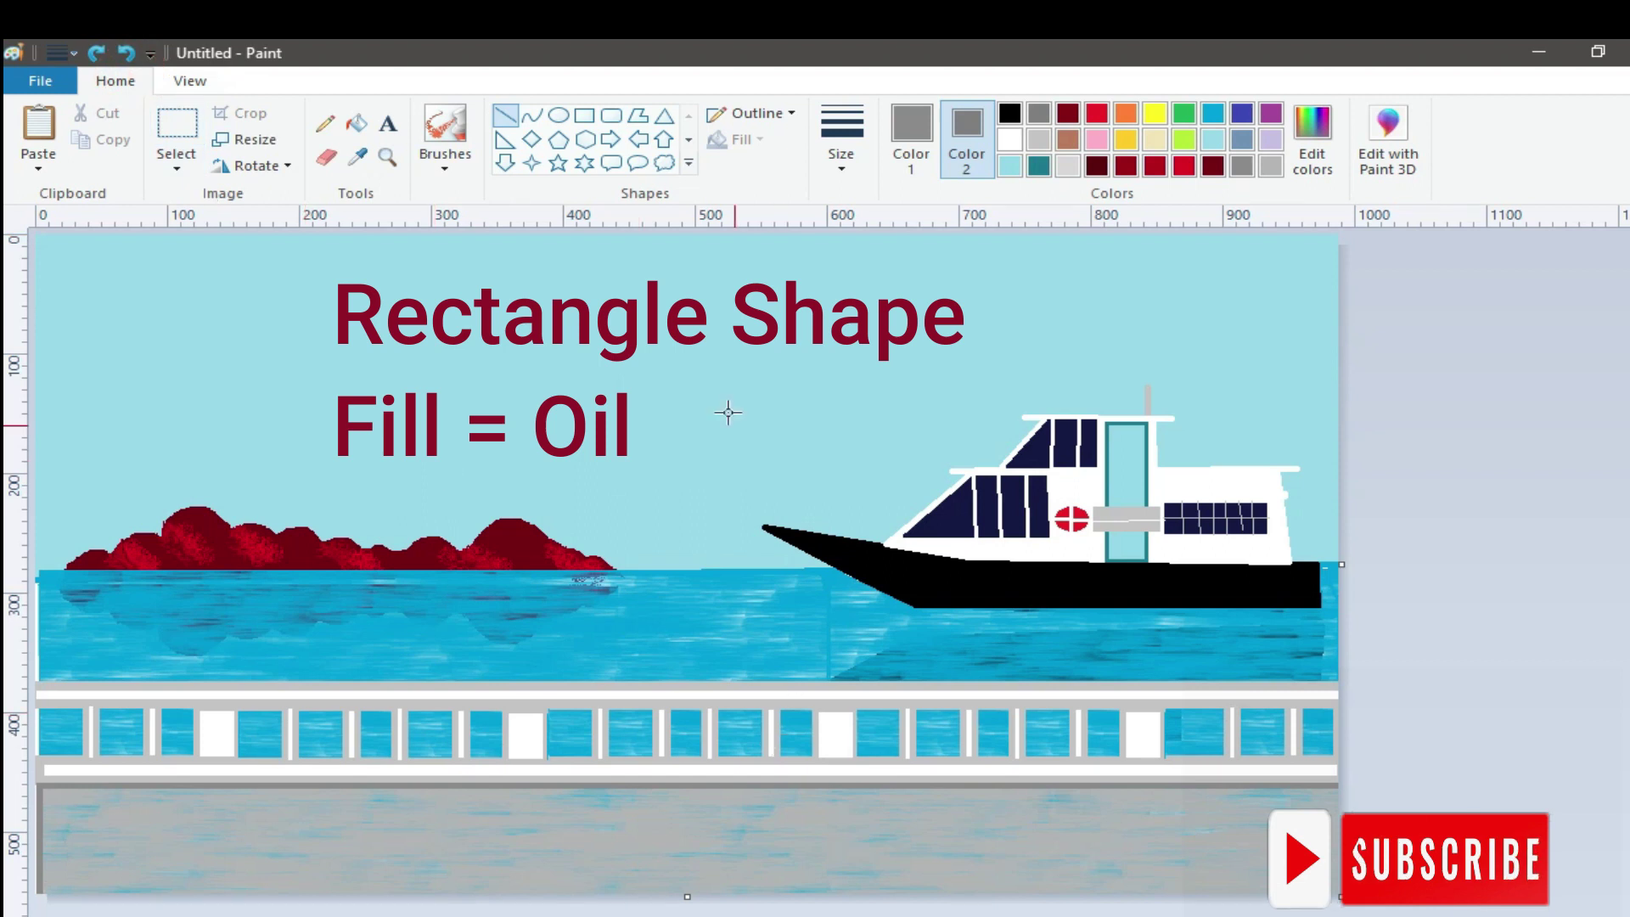
pyautogui.moveTo(610, 790); pyautogui.dragTo(503, 901)
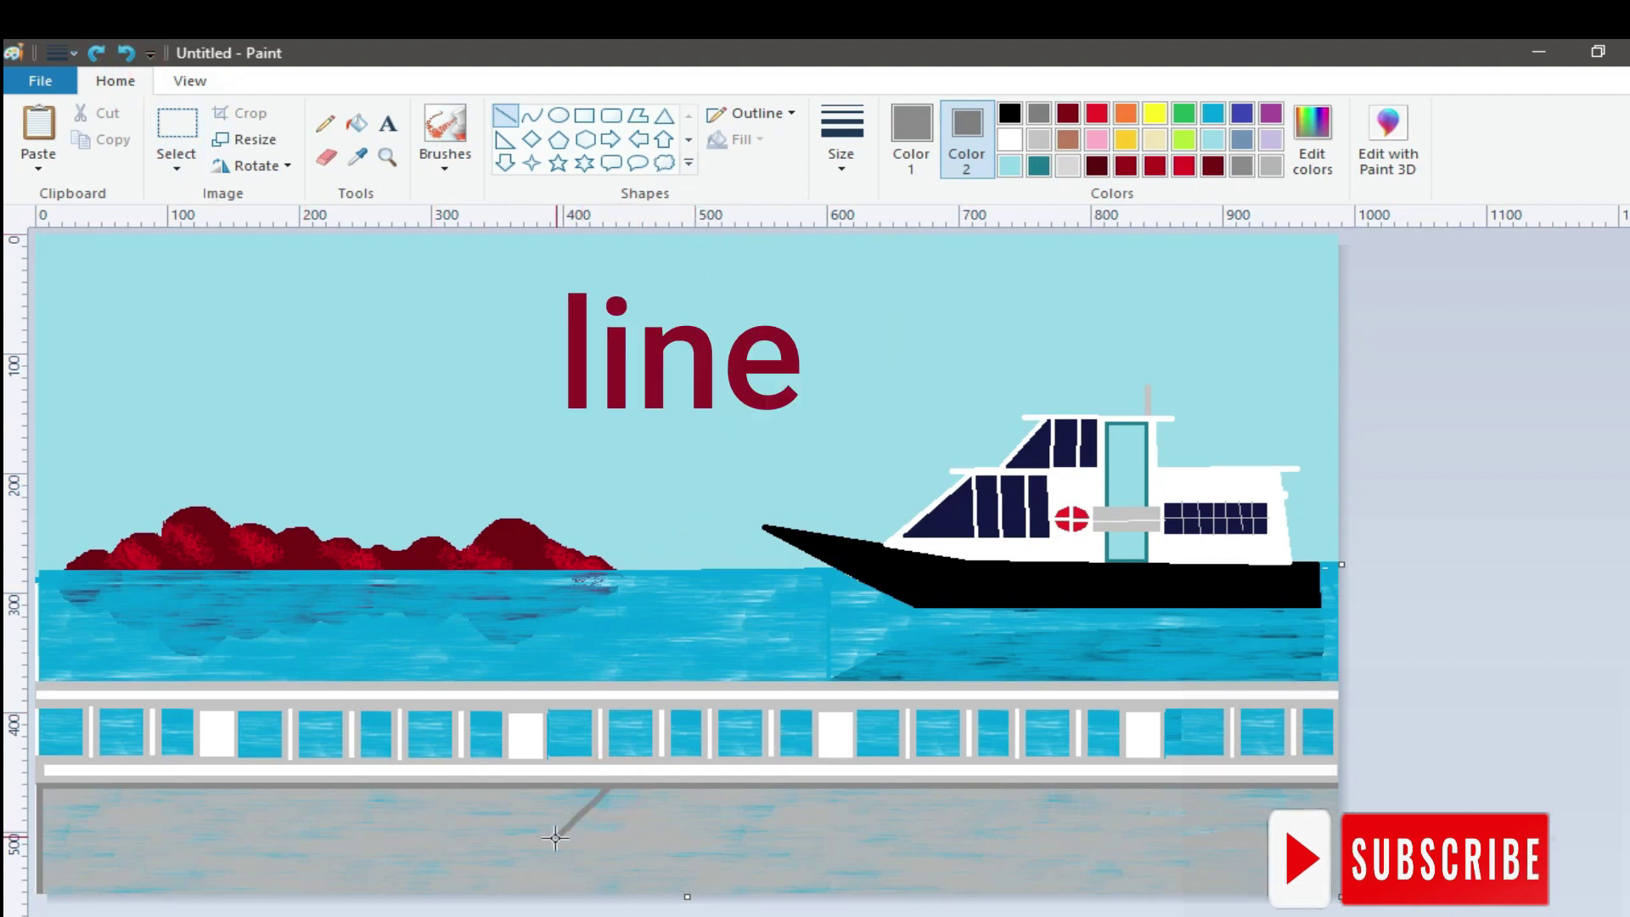
pyautogui.click(841, 148)
pyautogui.click(887, 263)
pyautogui.moveTo(679, 788); pyautogui.dragTo(775, 896)
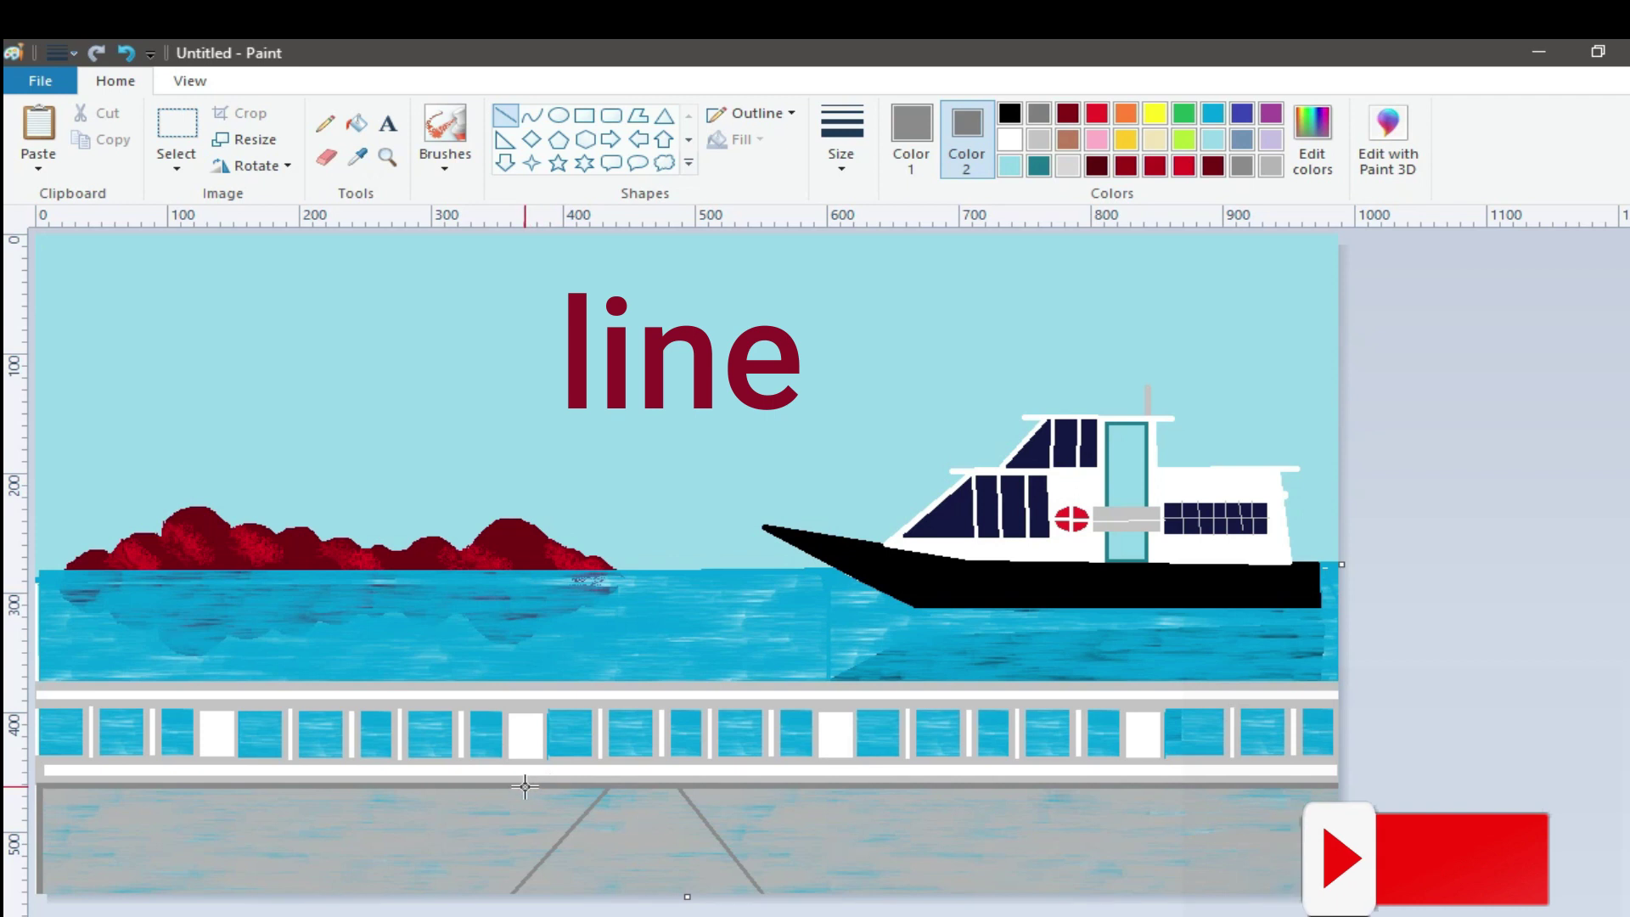
pyautogui.moveTo(542, 784); pyautogui.dragTo(442, 896)
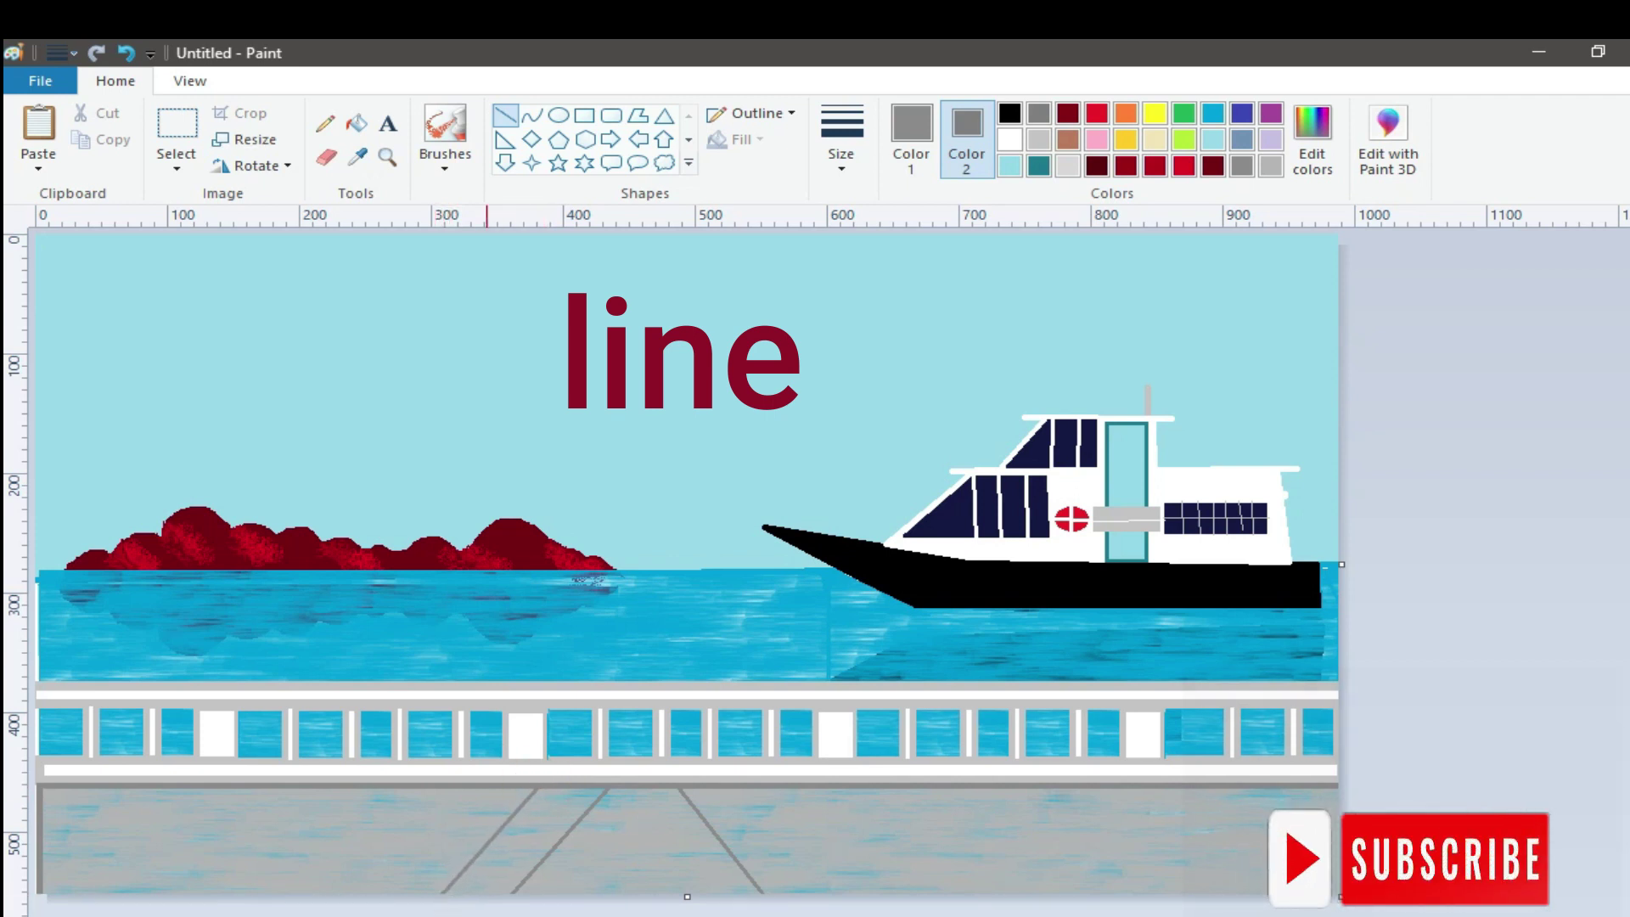
pyautogui.moveTo(374, 876); pyautogui.dragTo(363, 900)
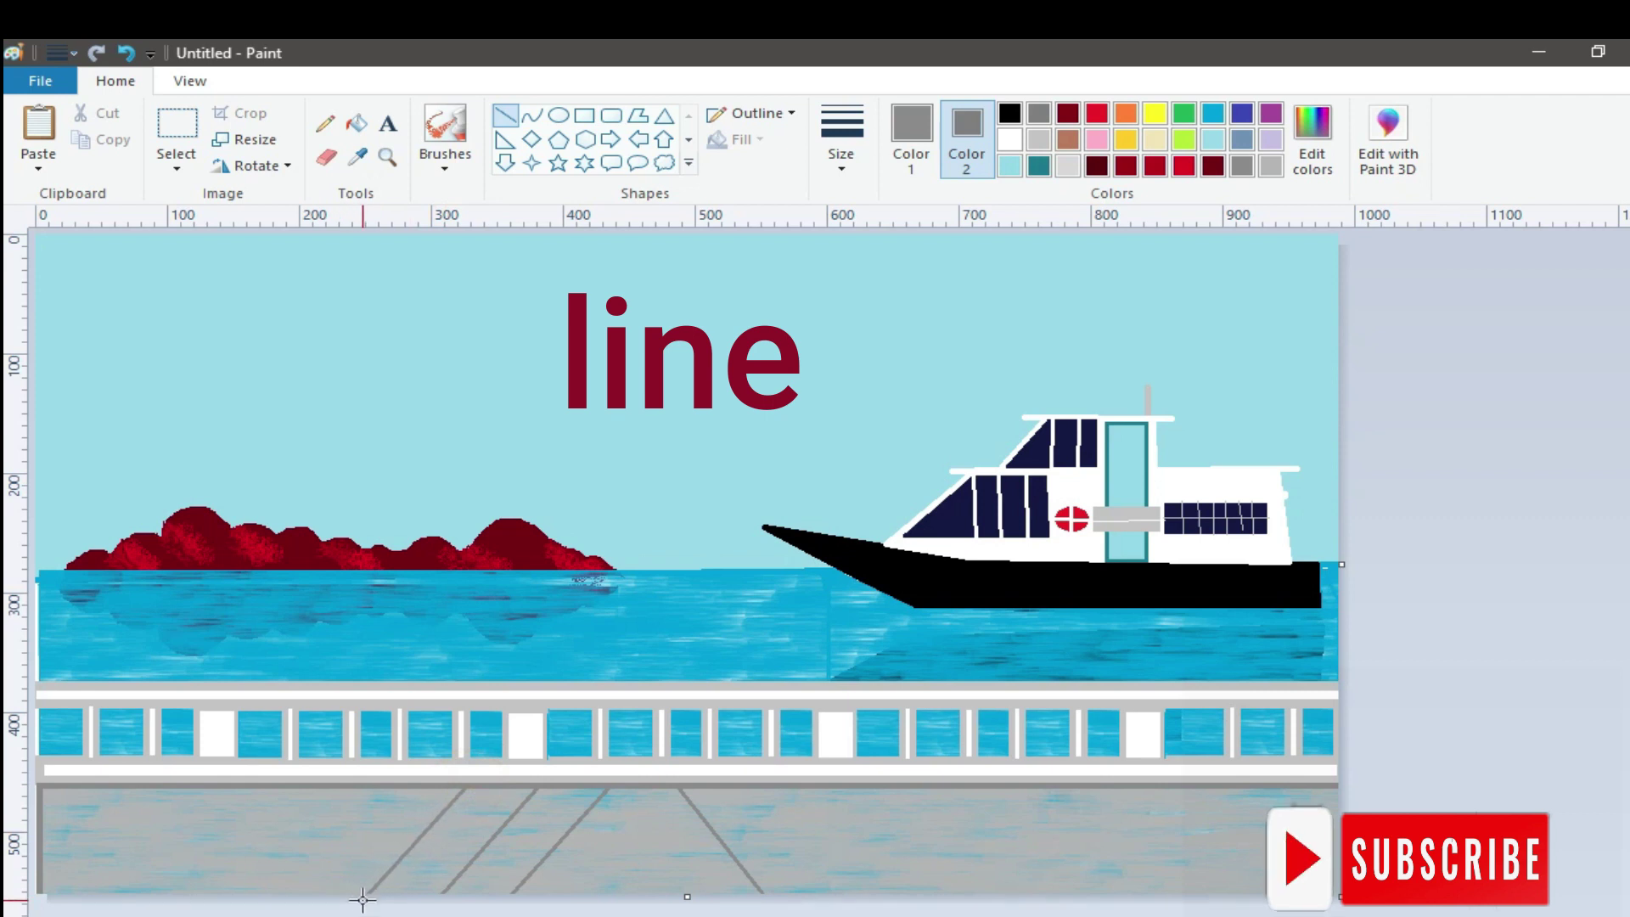
# Add more diagonal plank lines toward the floor's left edge
pyautogui.moveTo(388, 786); pyautogui.dragTo(286, 898)
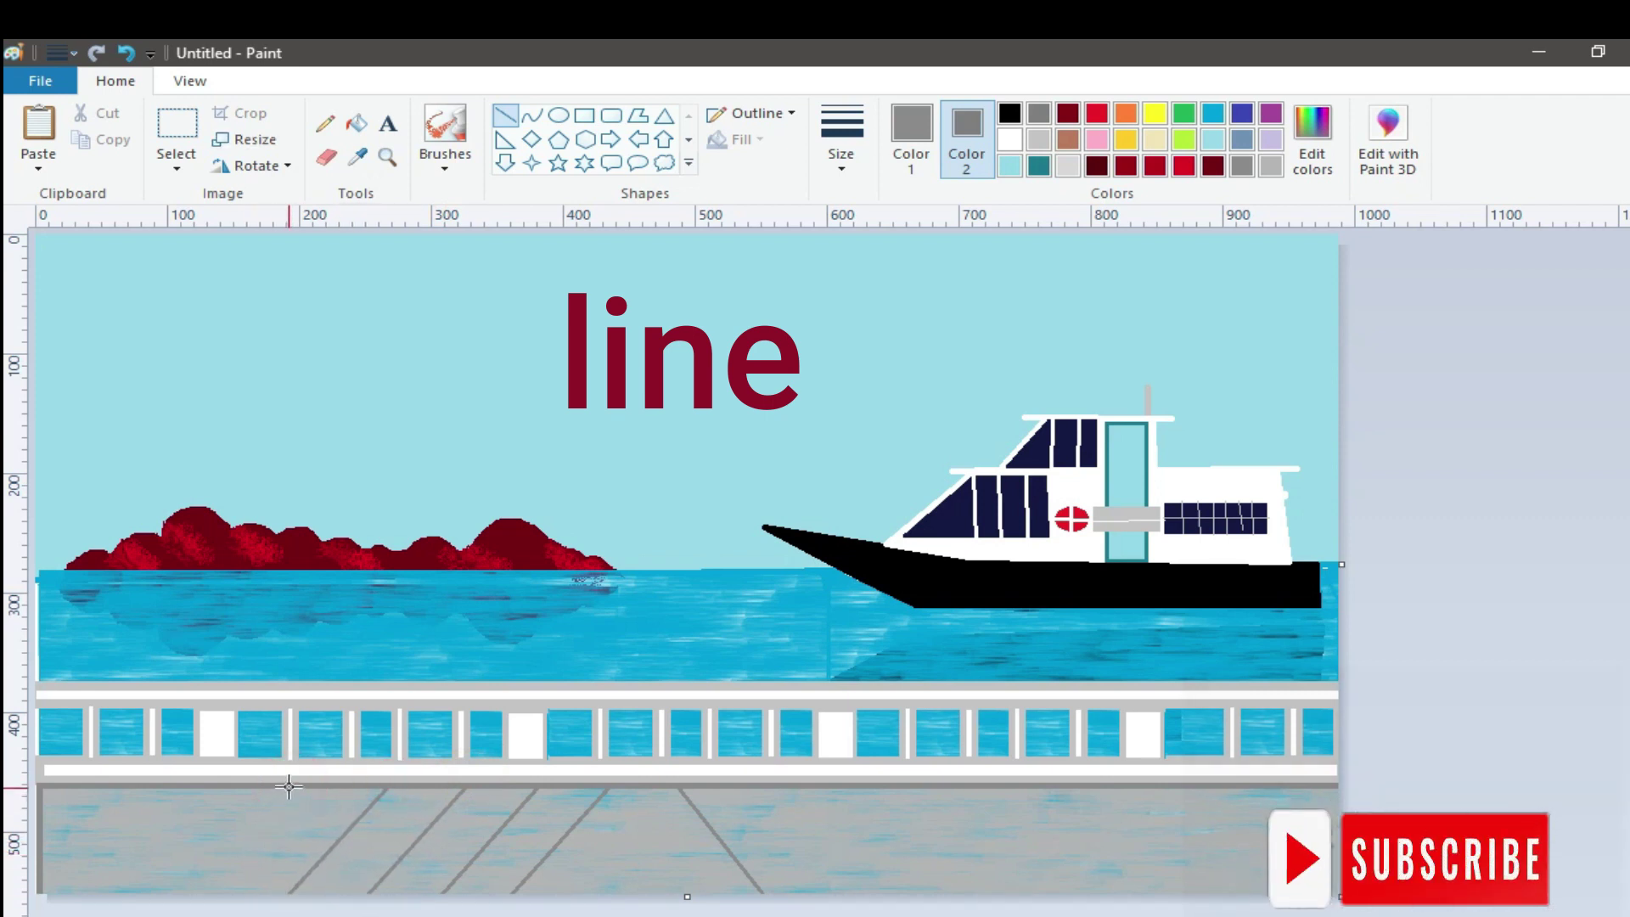
pyautogui.click(128, 53)
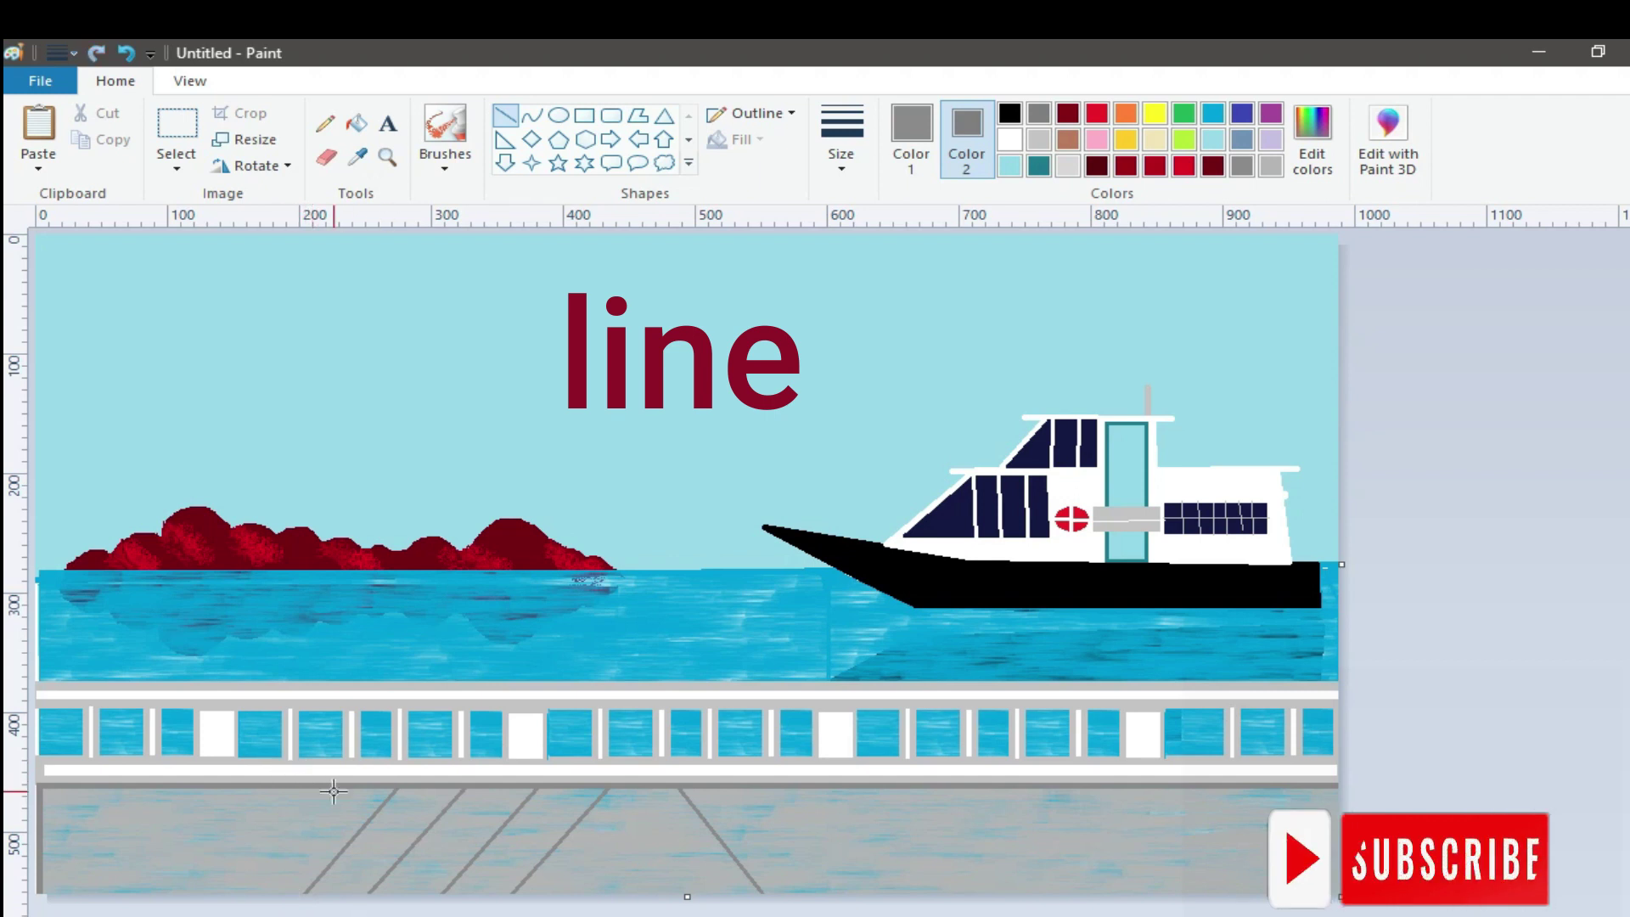
pyautogui.moveTo(336, 787)
pyautogui.mouseDown()
pyautogui.moveTo(228, 890)
pyautogui.moveTo(168, 894)
pyautogui.mouseUp()
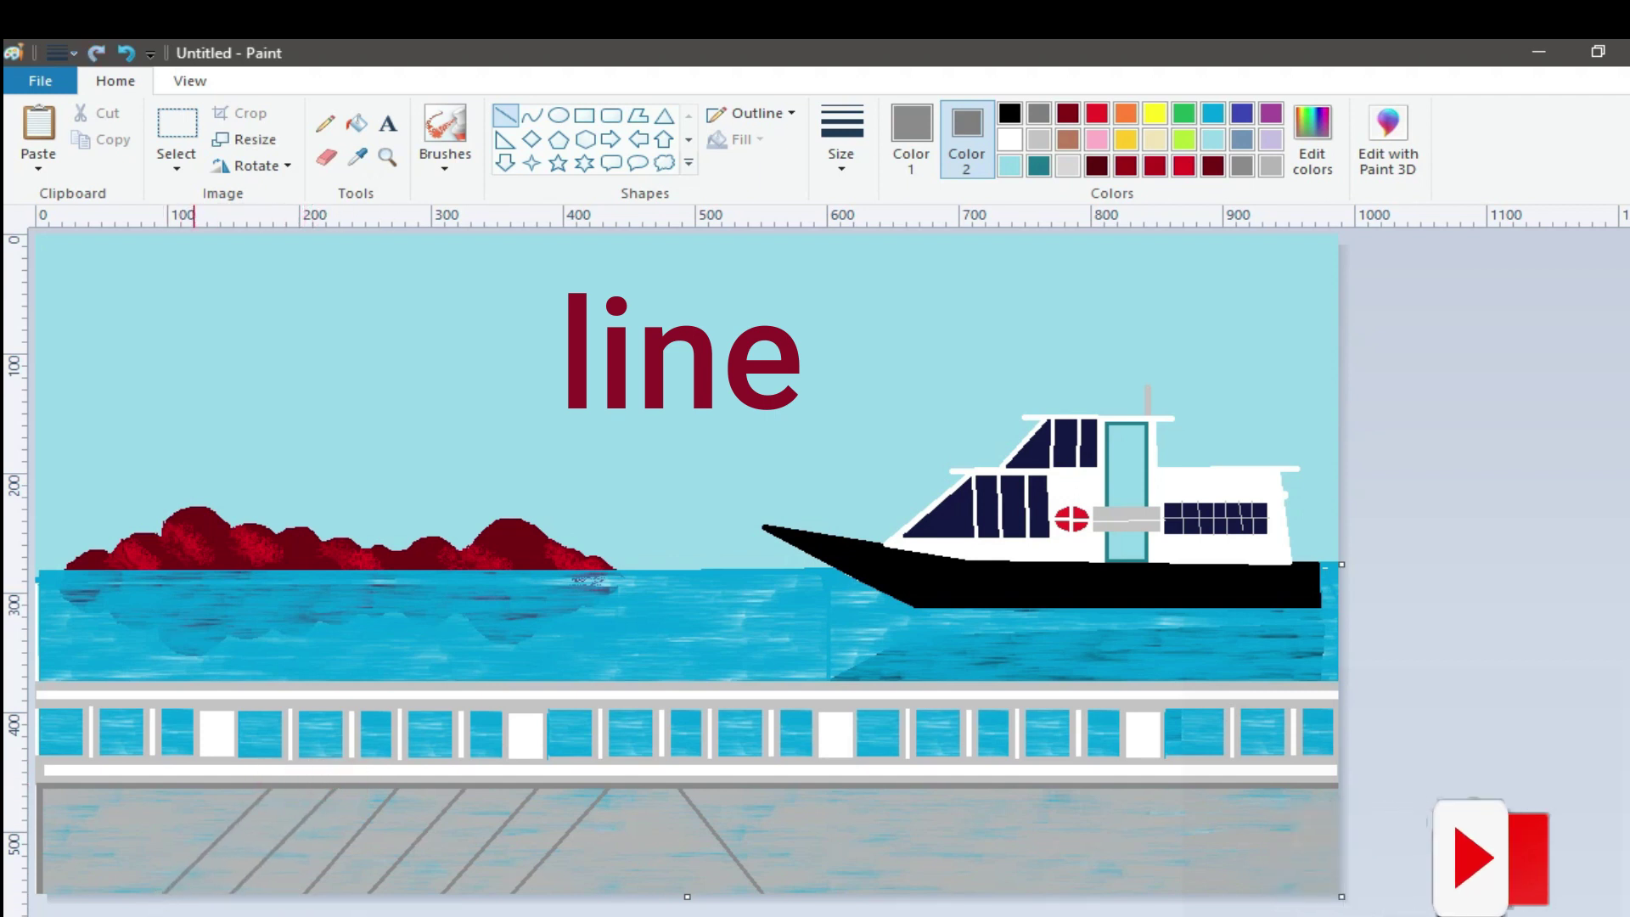
pyautogui.moveTo(167, 825); pyautogui.dragTo(95, 893)
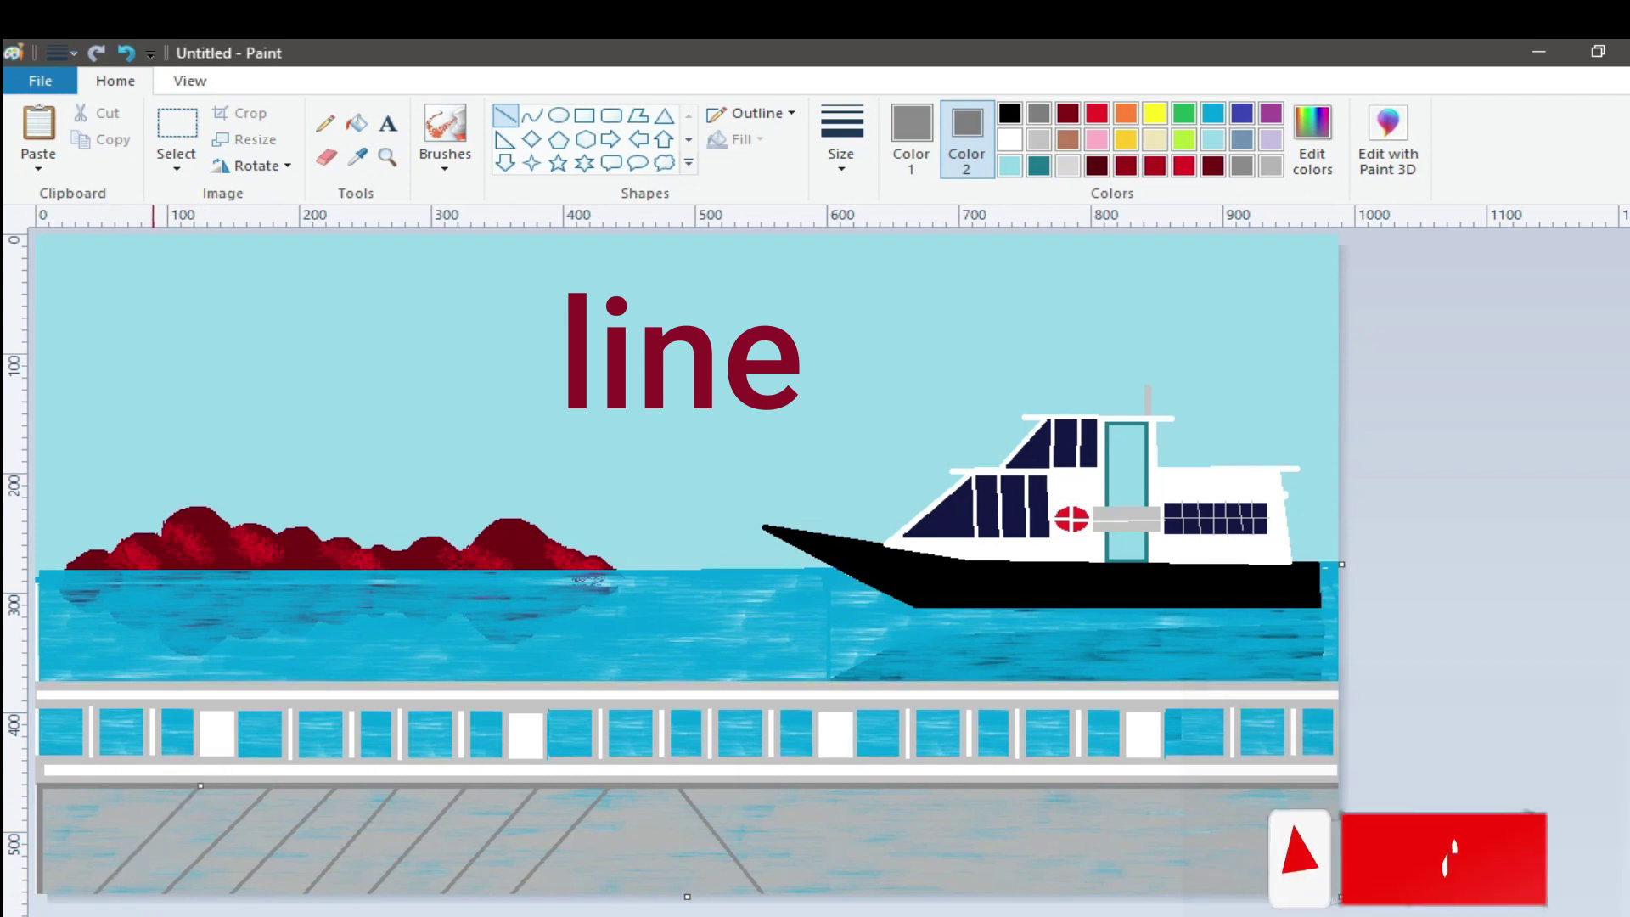
pyautogui.moveTo(130, 783); pyautogui.dragTo(31, 897)
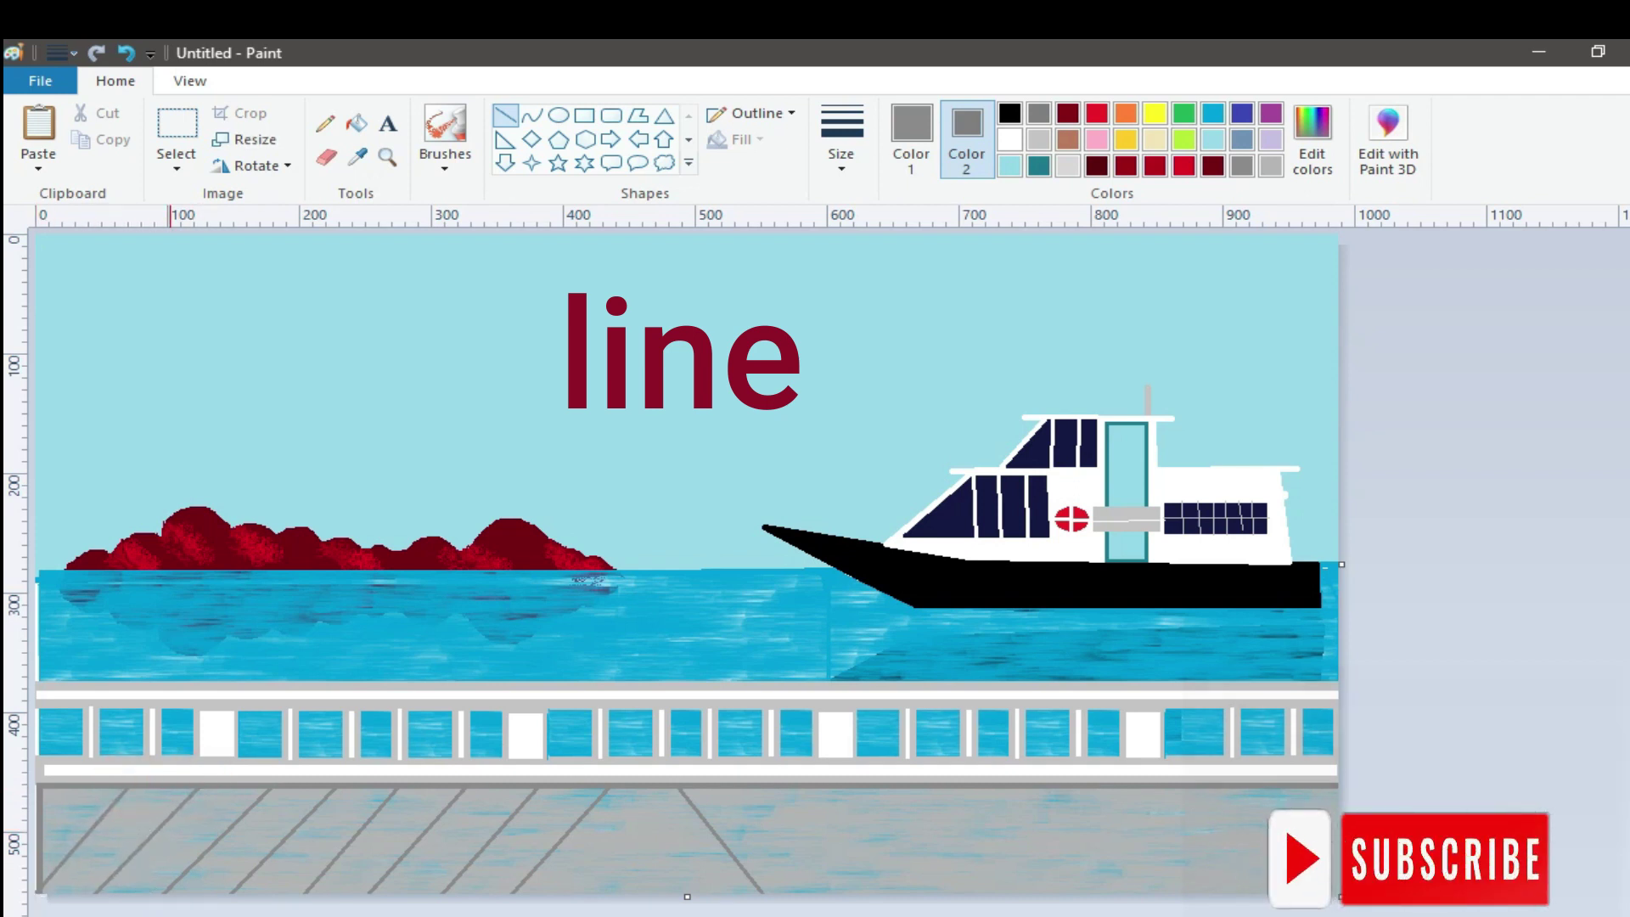
pyautogui.click(175, 161)
pyautogui.click(204, 220)
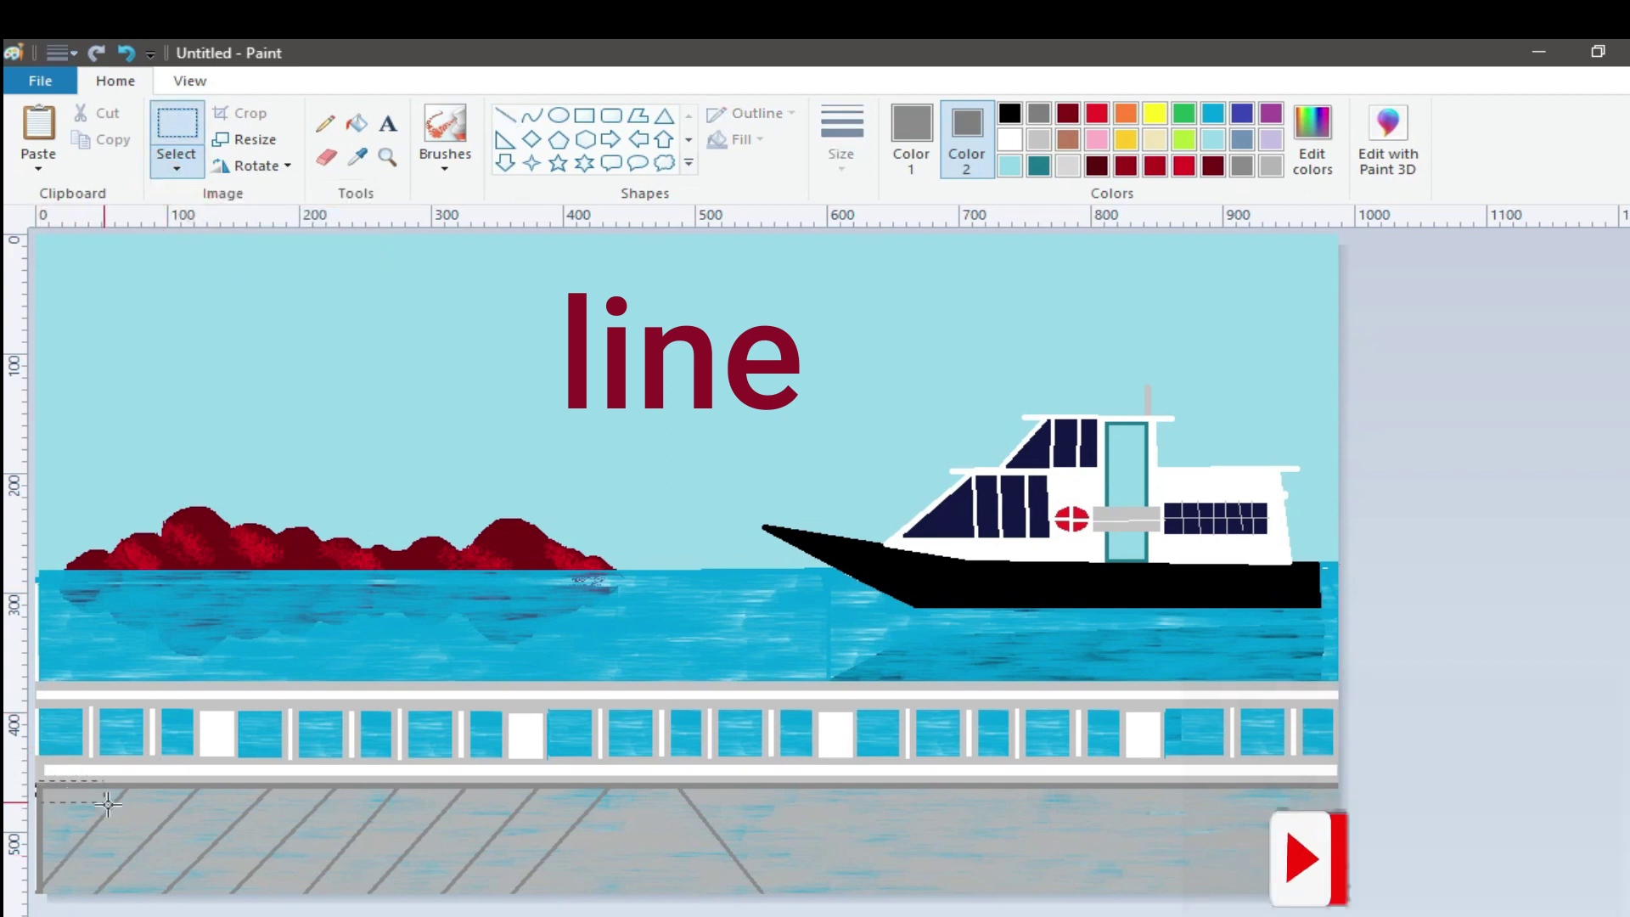
# Copy the left floor section, flip it horizontally, and place it on the right half
pyautogui.moveTo(38, 780); pyautogui.dragTo(630, 892)
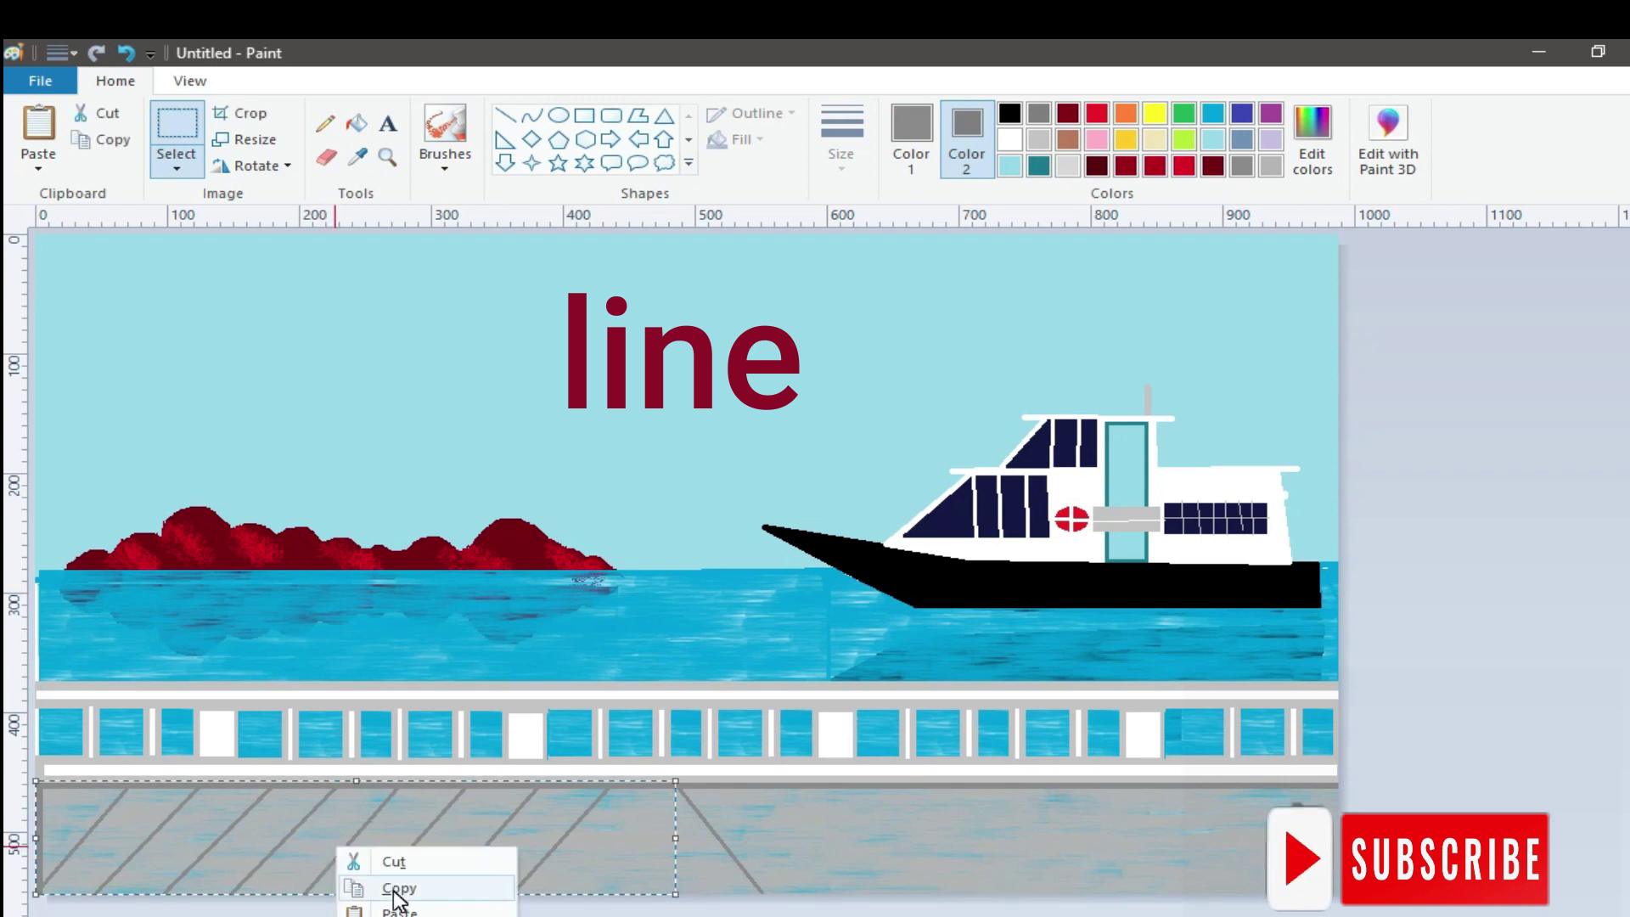
pyautogui.click(365, 841)
pyautogui.click(223, 164)
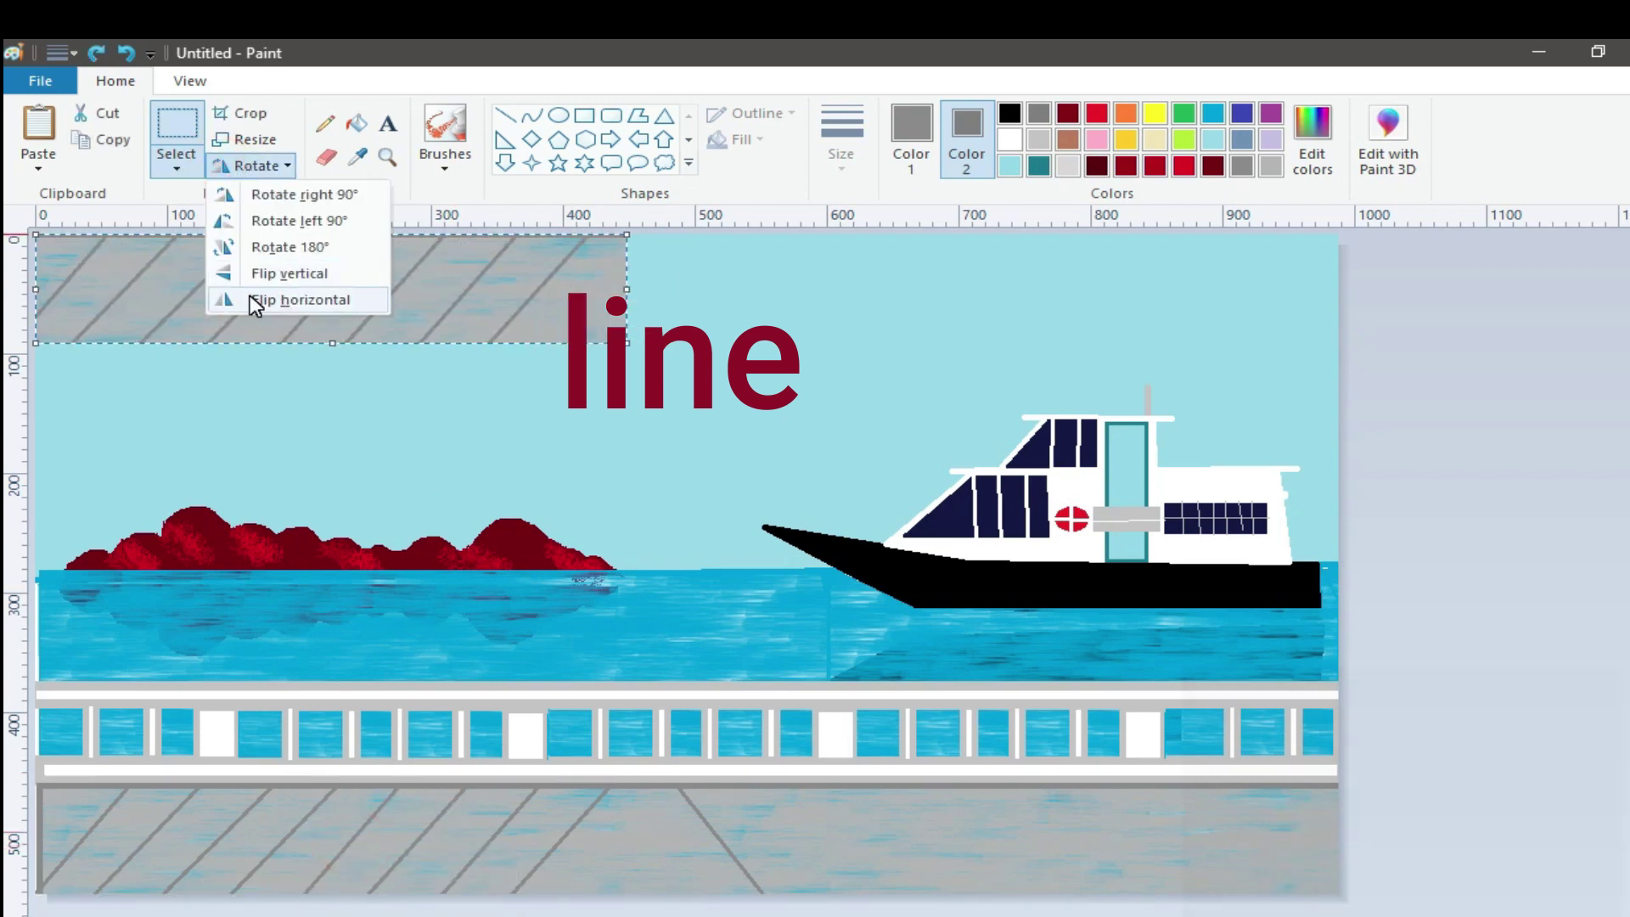
pyautogui.click(279, 301)
pyautogui.moveTo(278, 301); pyautogui.dragTo(835, 851)
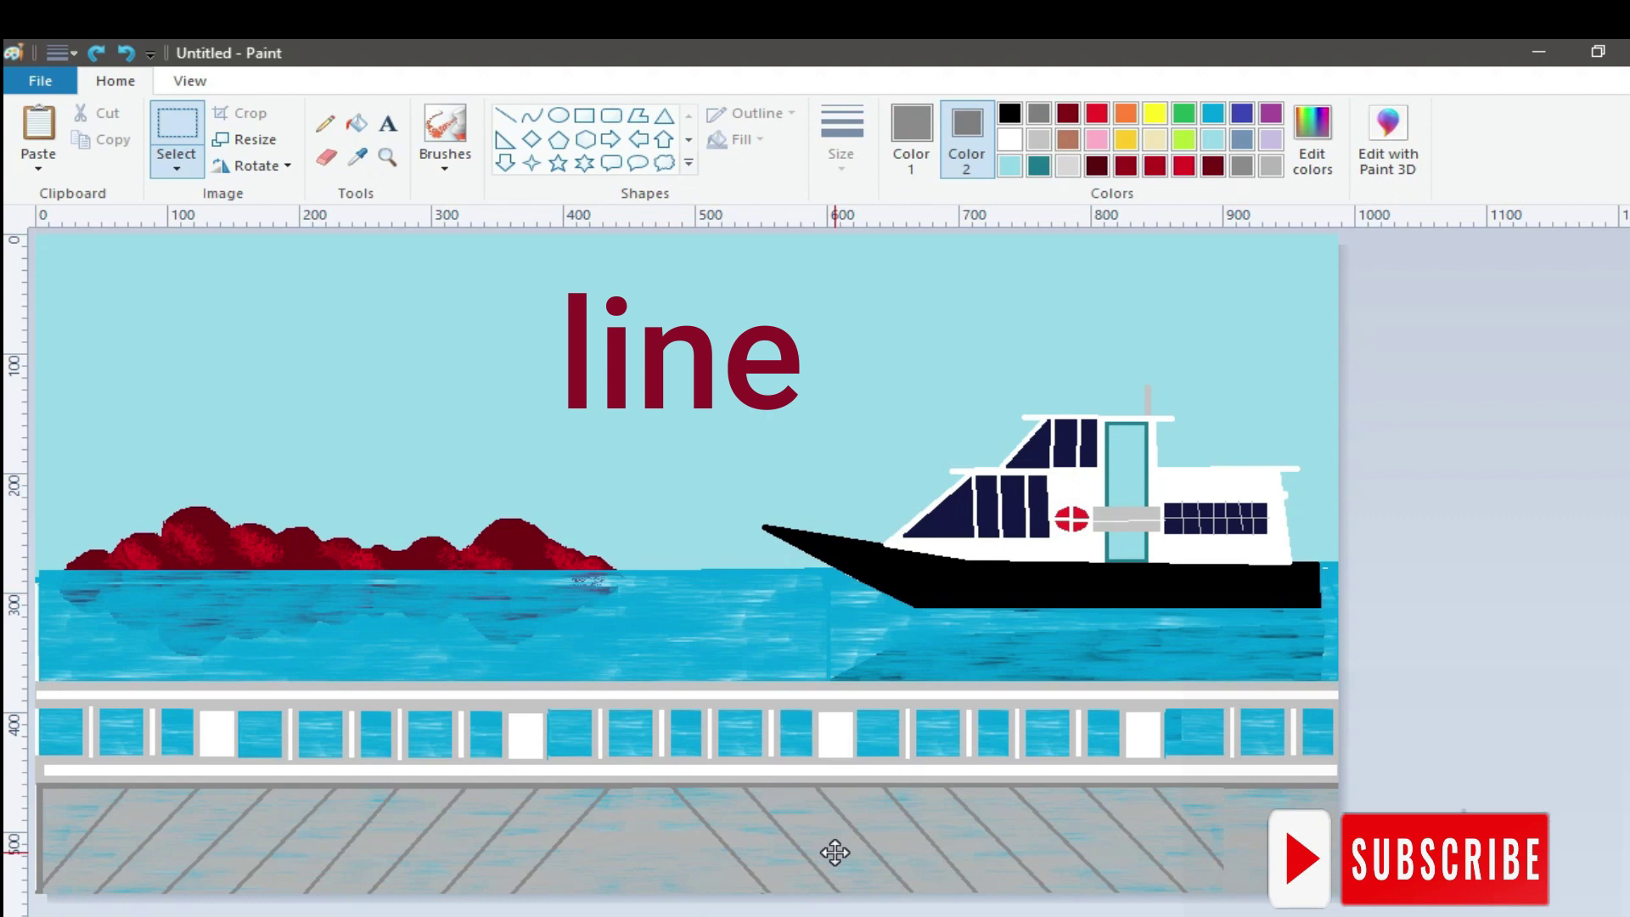
# Draw three extra slanted plank lines out to the walkway's right edge
pyautogui.click(505, 115)
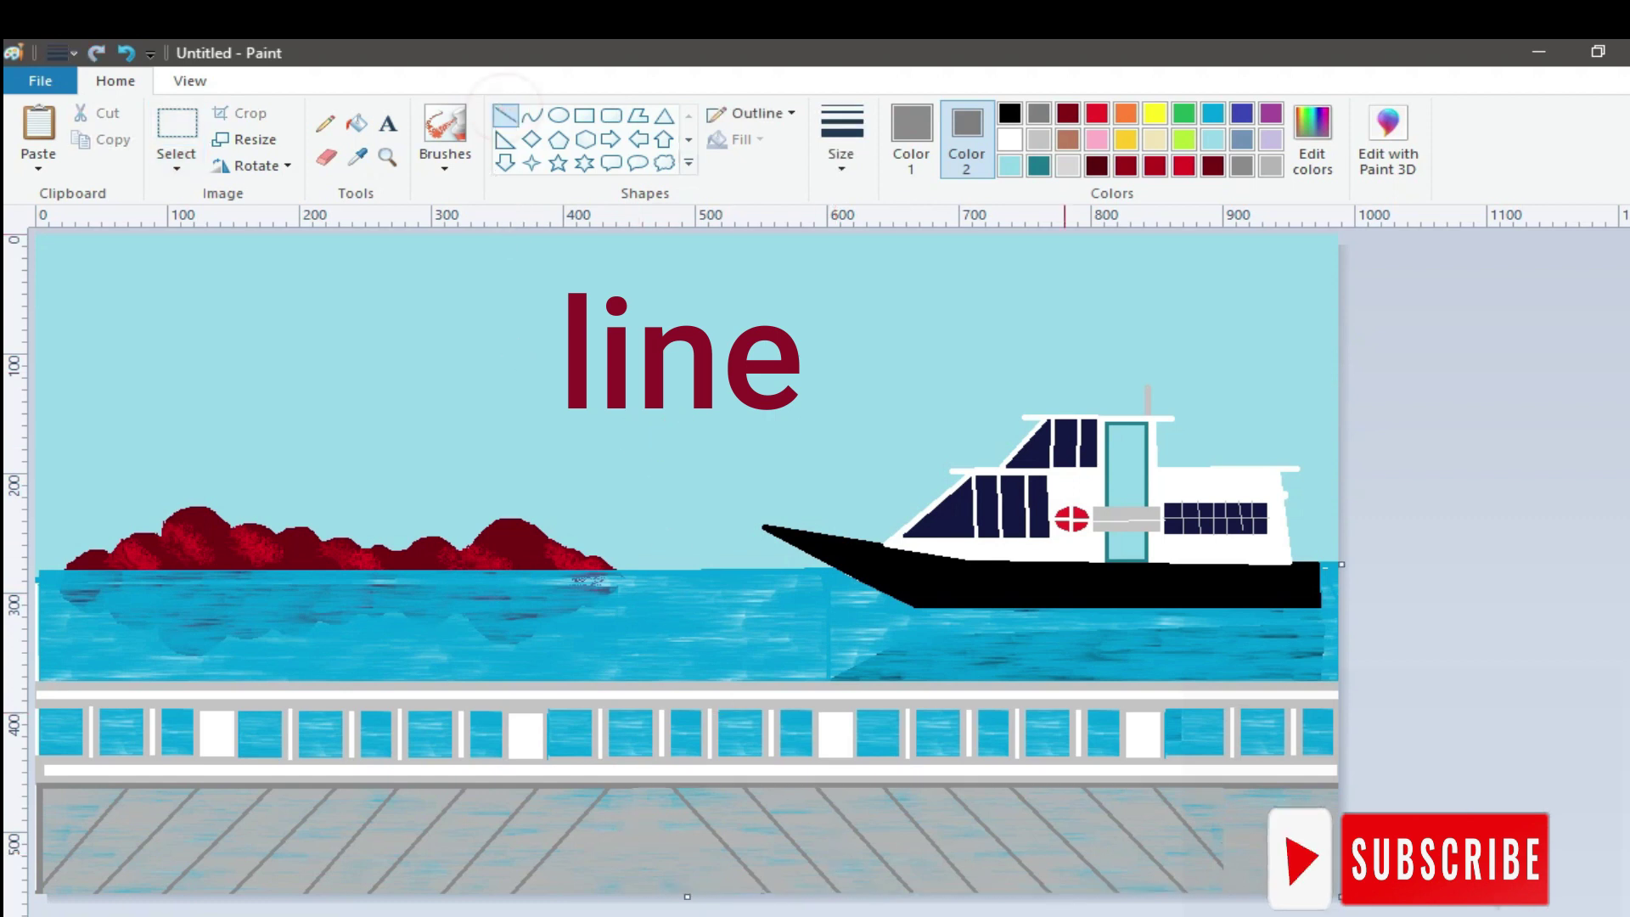
pyautogui.moveTo(1156, 783); pyautogui.dragTo(1259, 898)
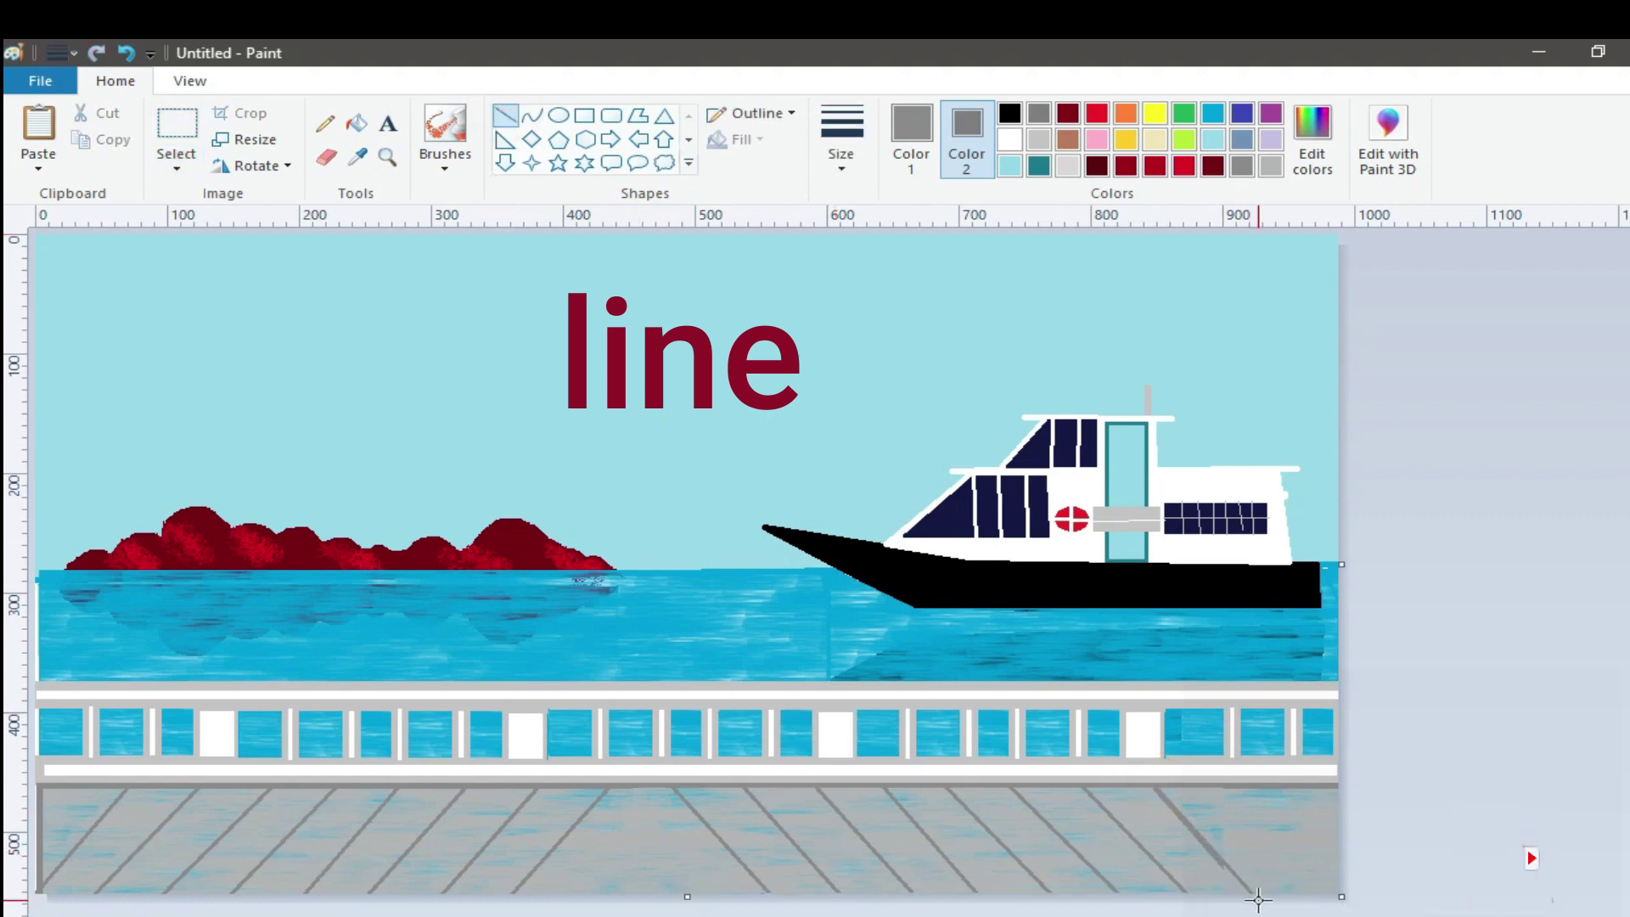
pyautogui.moveTo(1227, 787); pyautogui.dragTo(1297, 883)
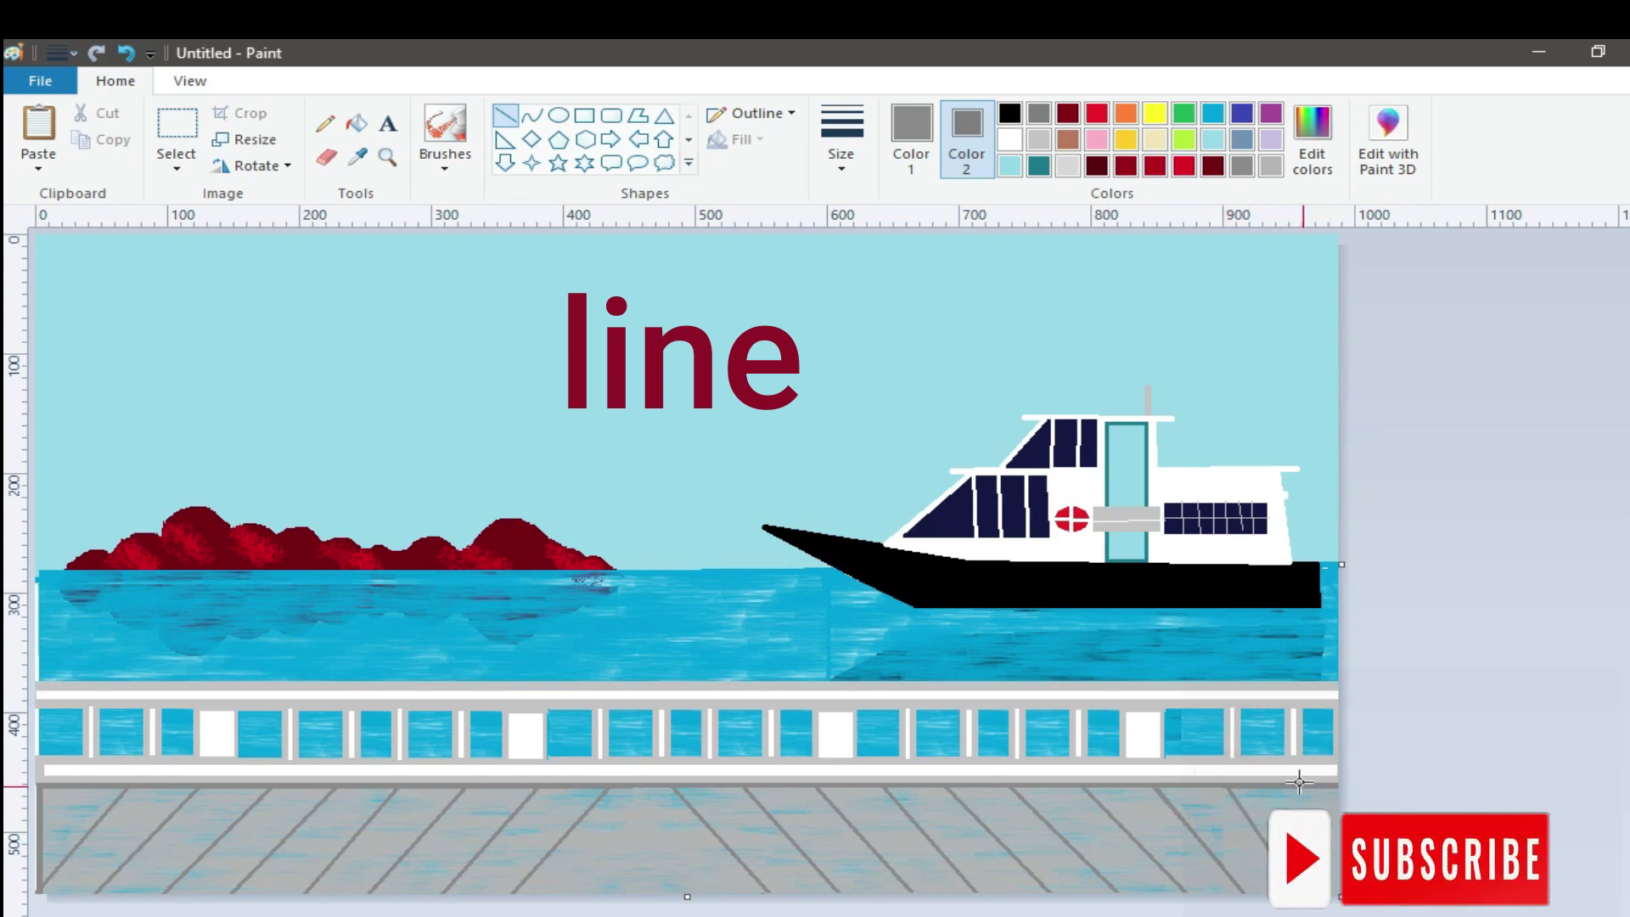
pyautogui.moveTo(1300, 788); pyautogui.dragTo(1339, 846)
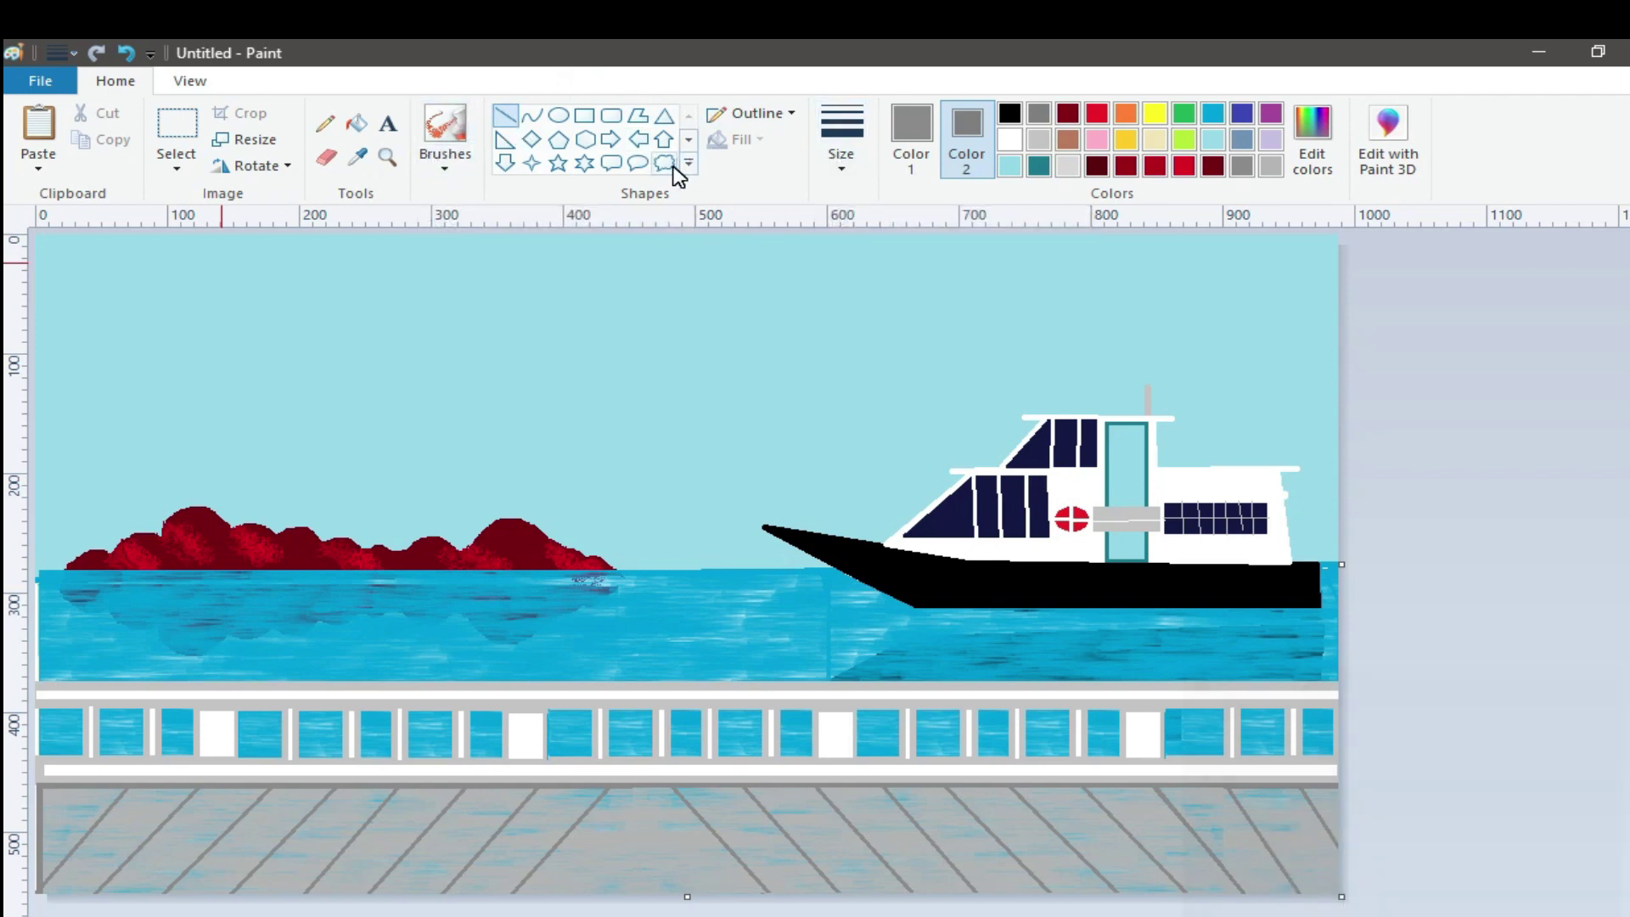
# Undo a trial pencil stroke, then sample the sky's light blue with the Color picker
pyautogui.click(325, 123)
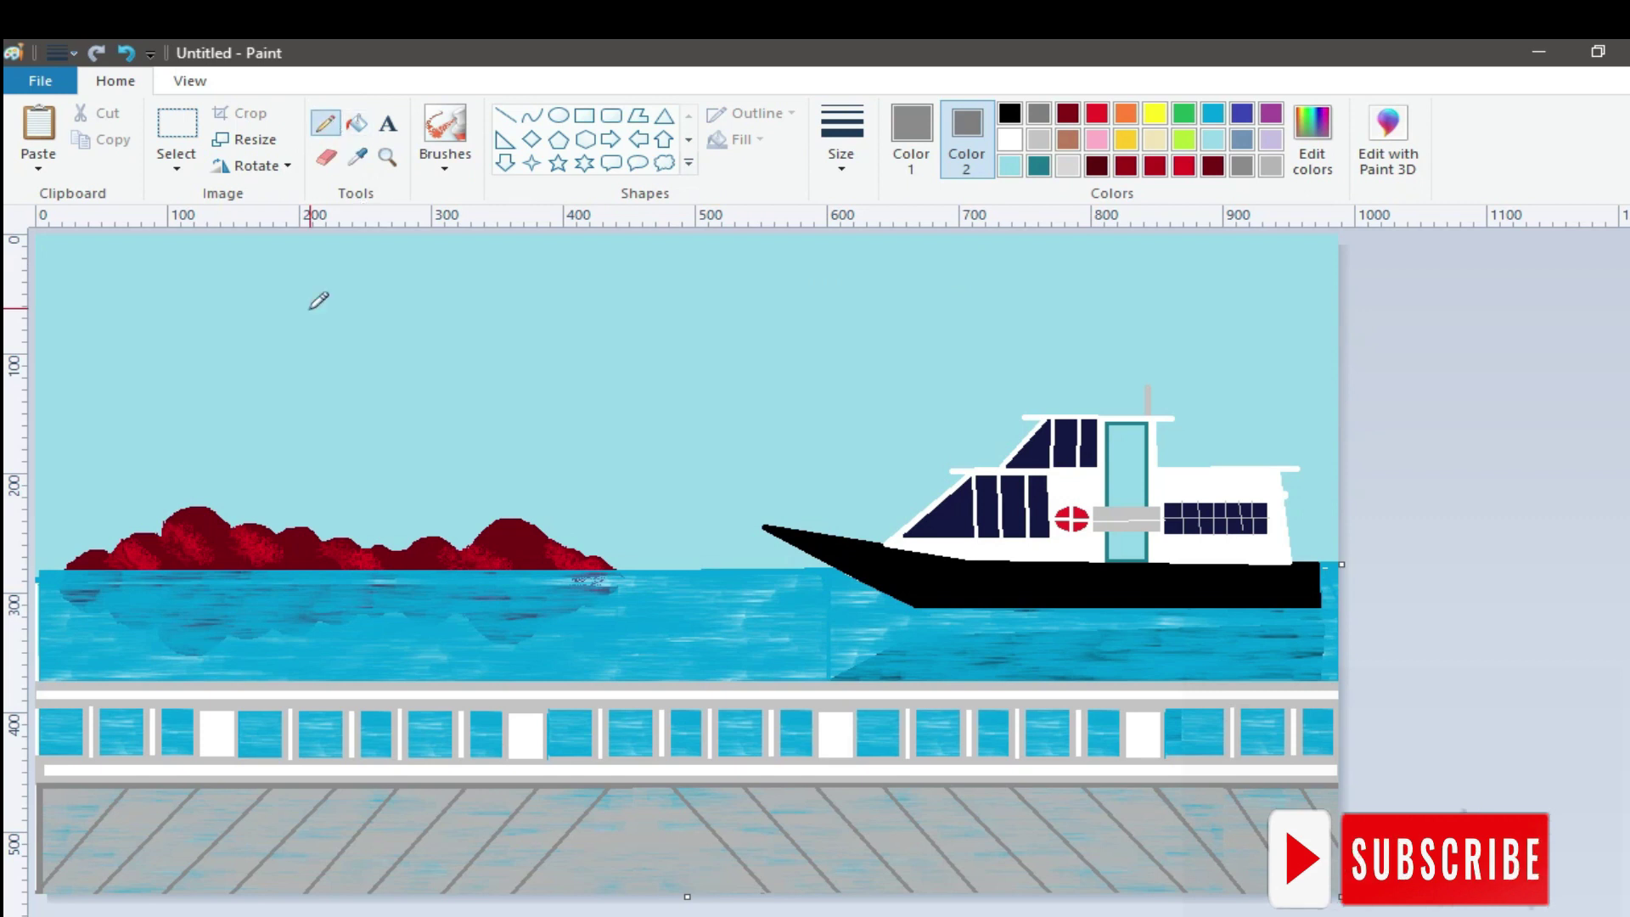
pyautogui.moveTo(39, 488); pyautogui.dragTo(68, 485)
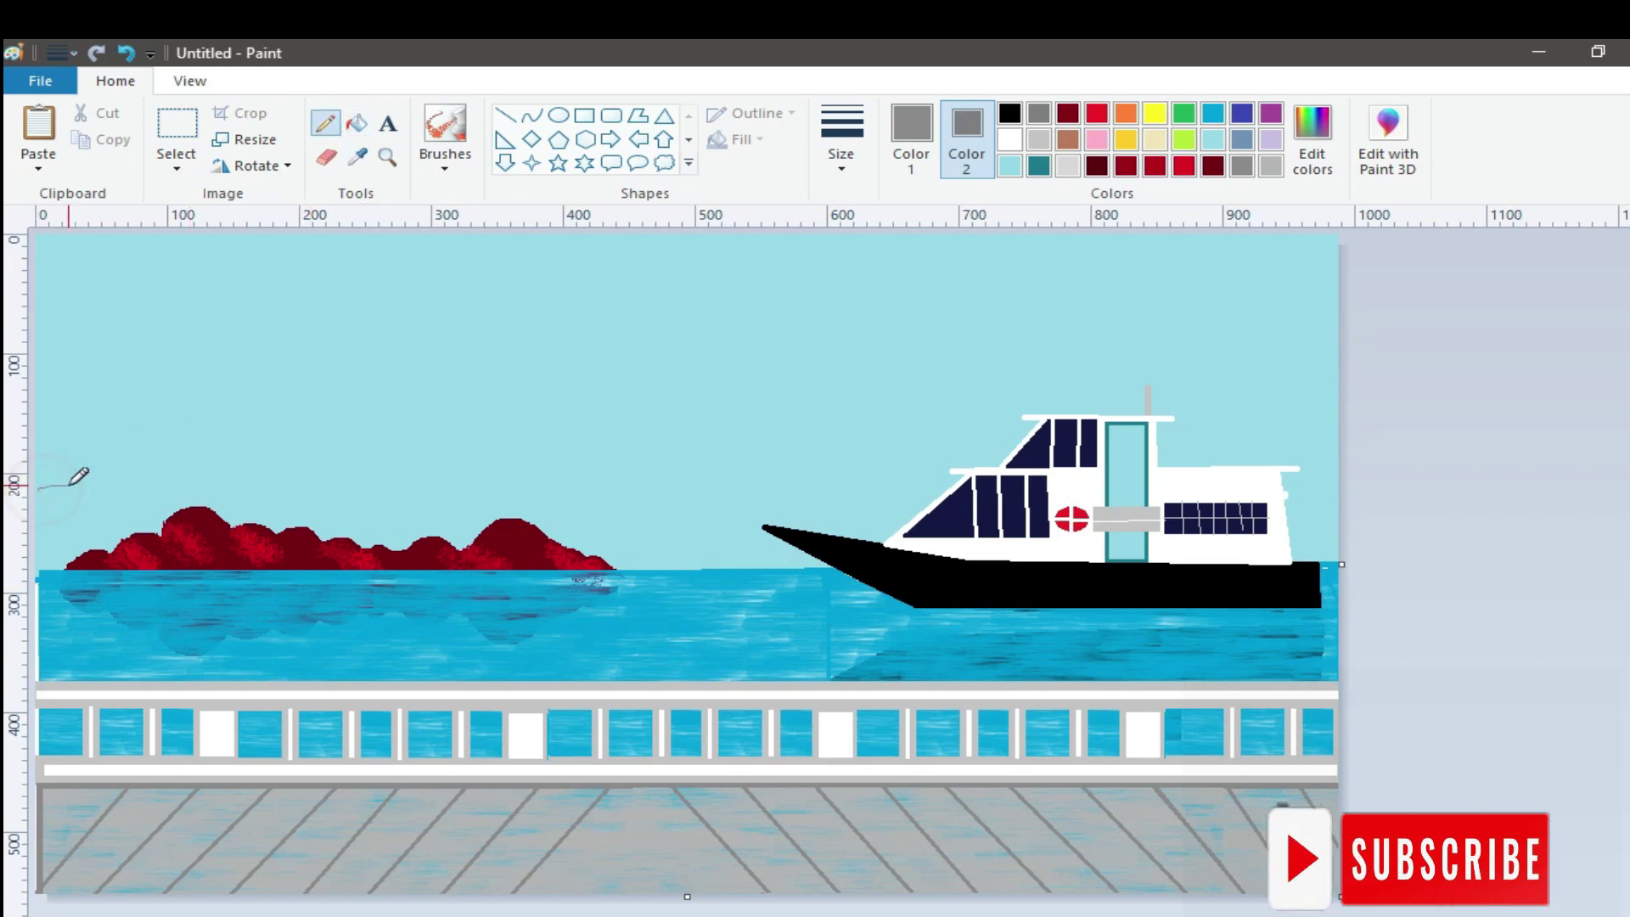
pyautogui.click(127, 54)
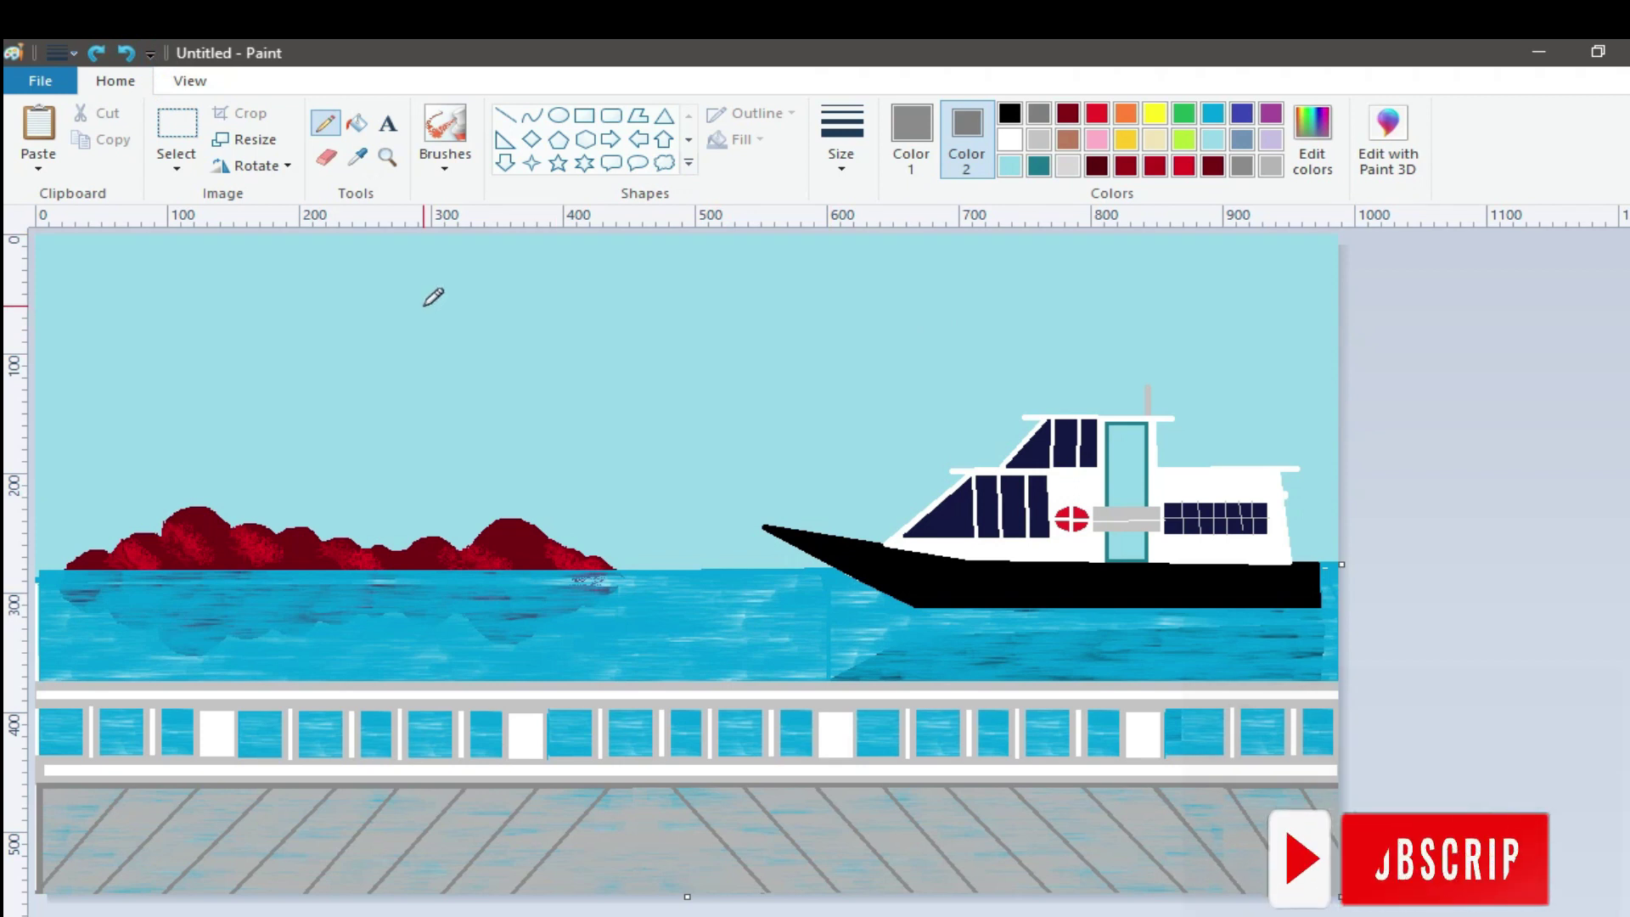
pyautogui.click(668, 329)
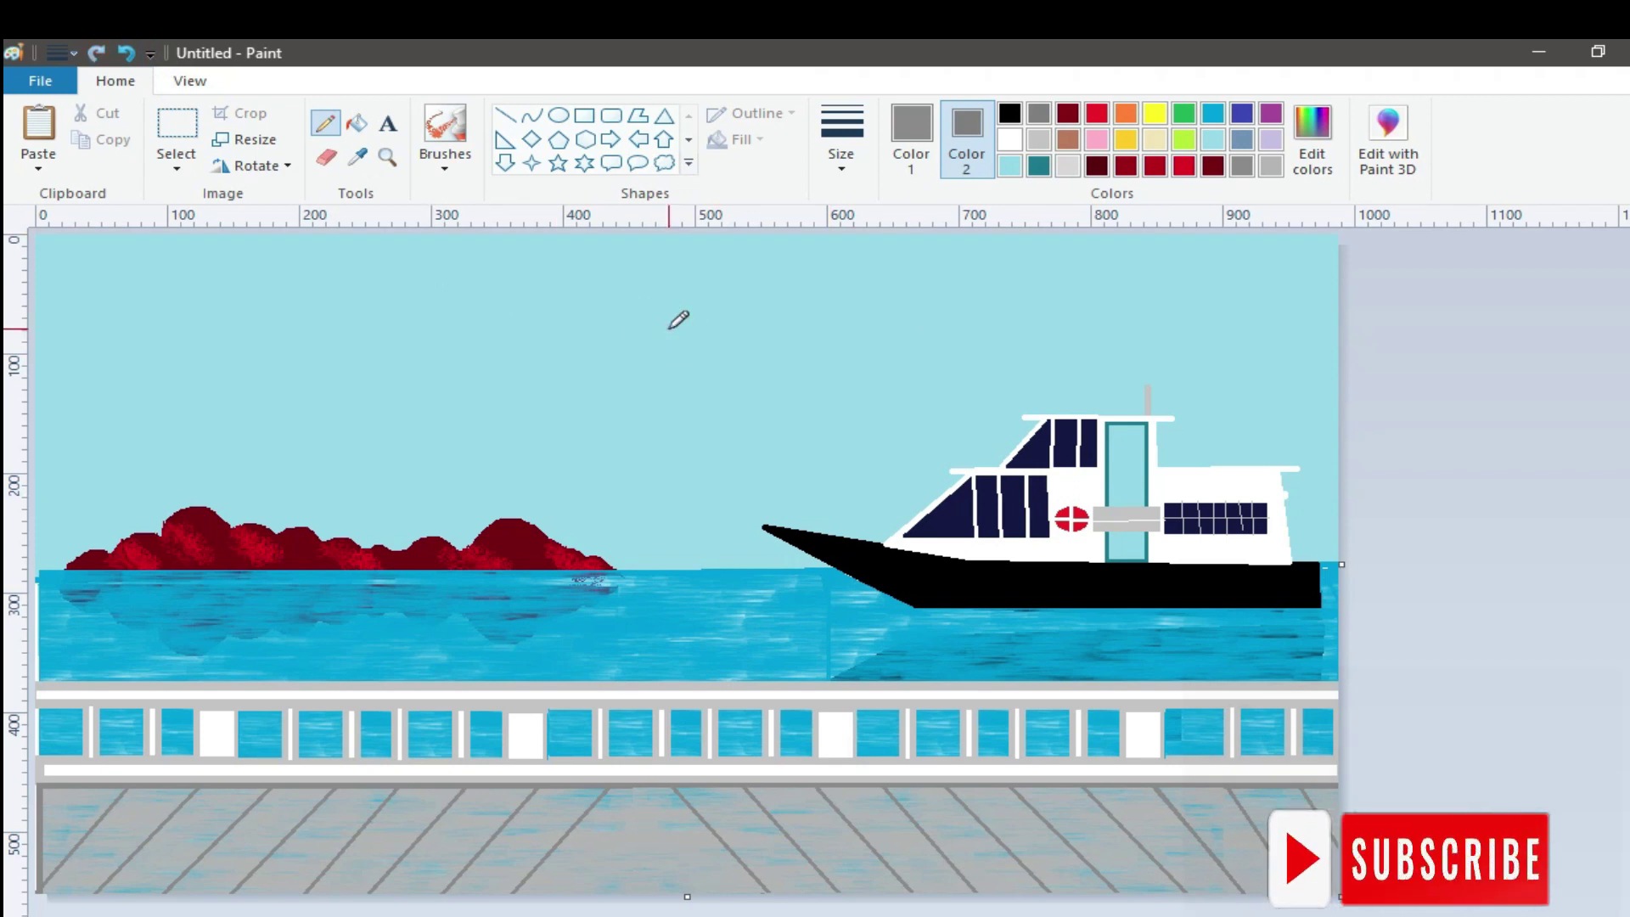
pyautogui.click(360, 158)
pyautogui.click(520, 302)
# Darken colour 1's sky blue to Lum 175 (140, 214, 232) in Edit colors
pyautogui.click(1312, 136)
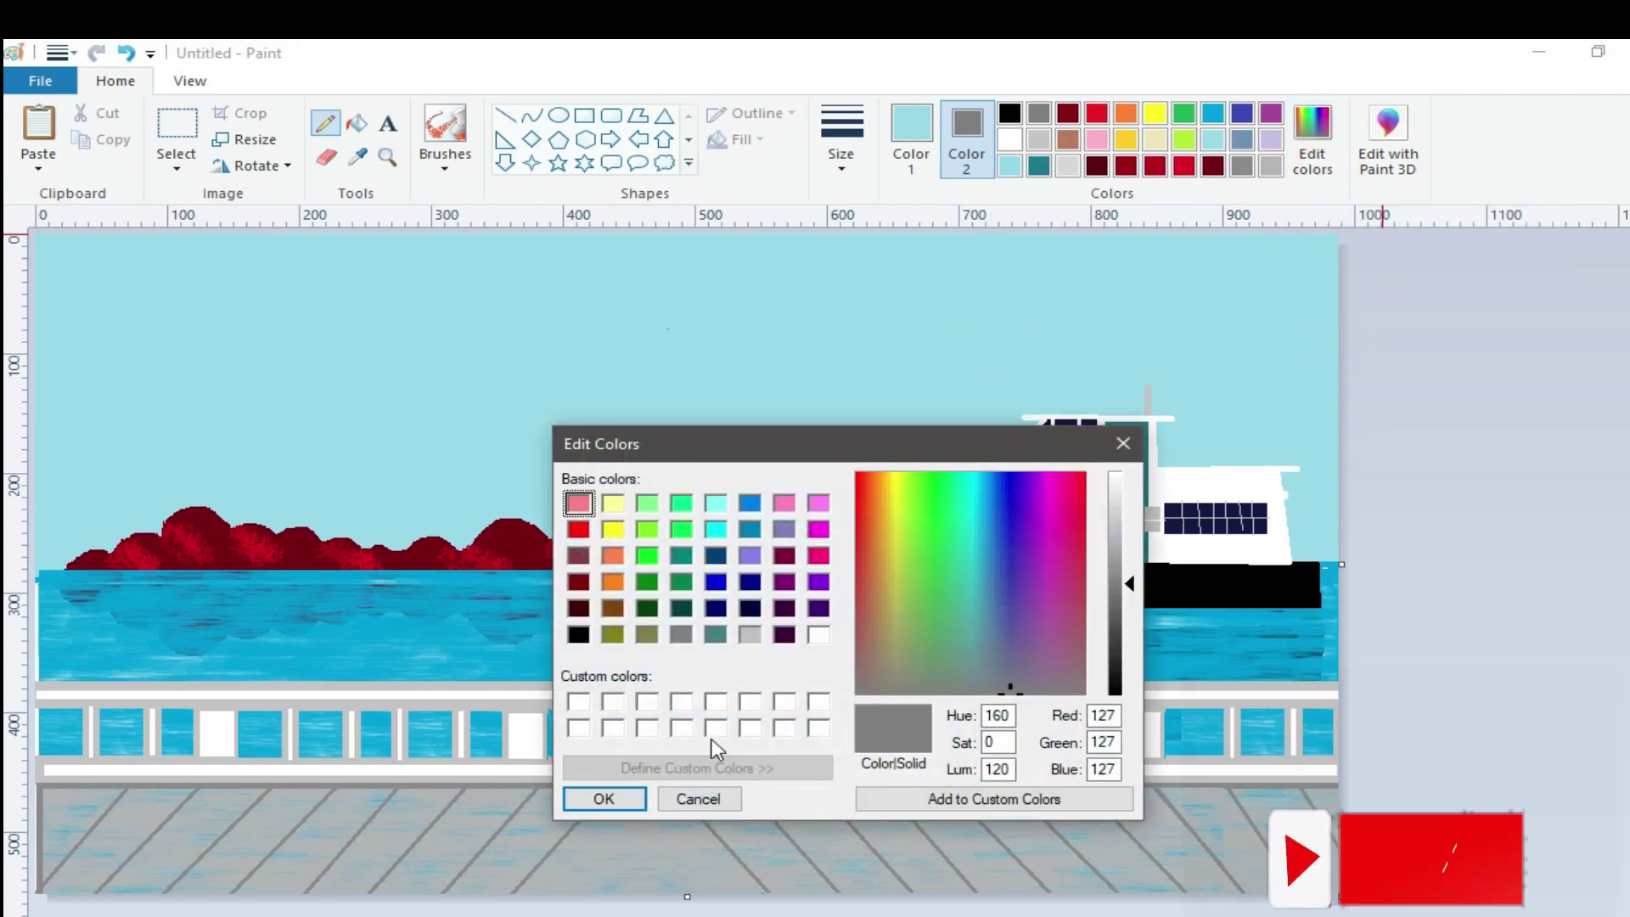
pyautogui.click(604, 798)
pyautogui.click(908, 122)
pyautogui.click(1327, 170)
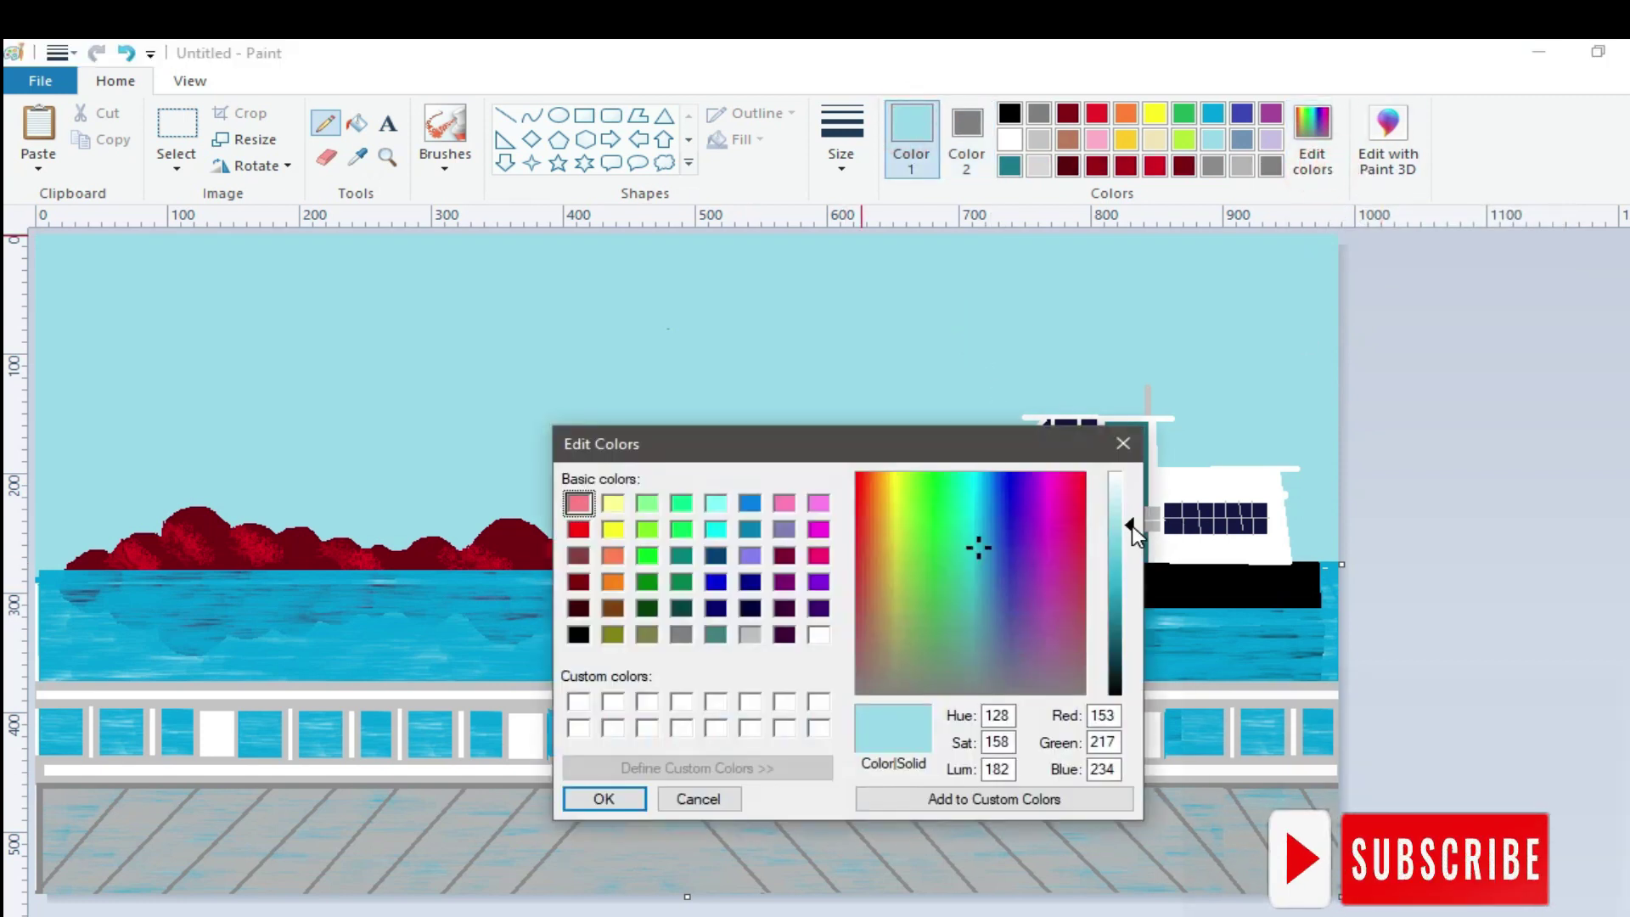
pyautogui.moveTo(1128, 522); pyautogui.dragTo(1129, 540)
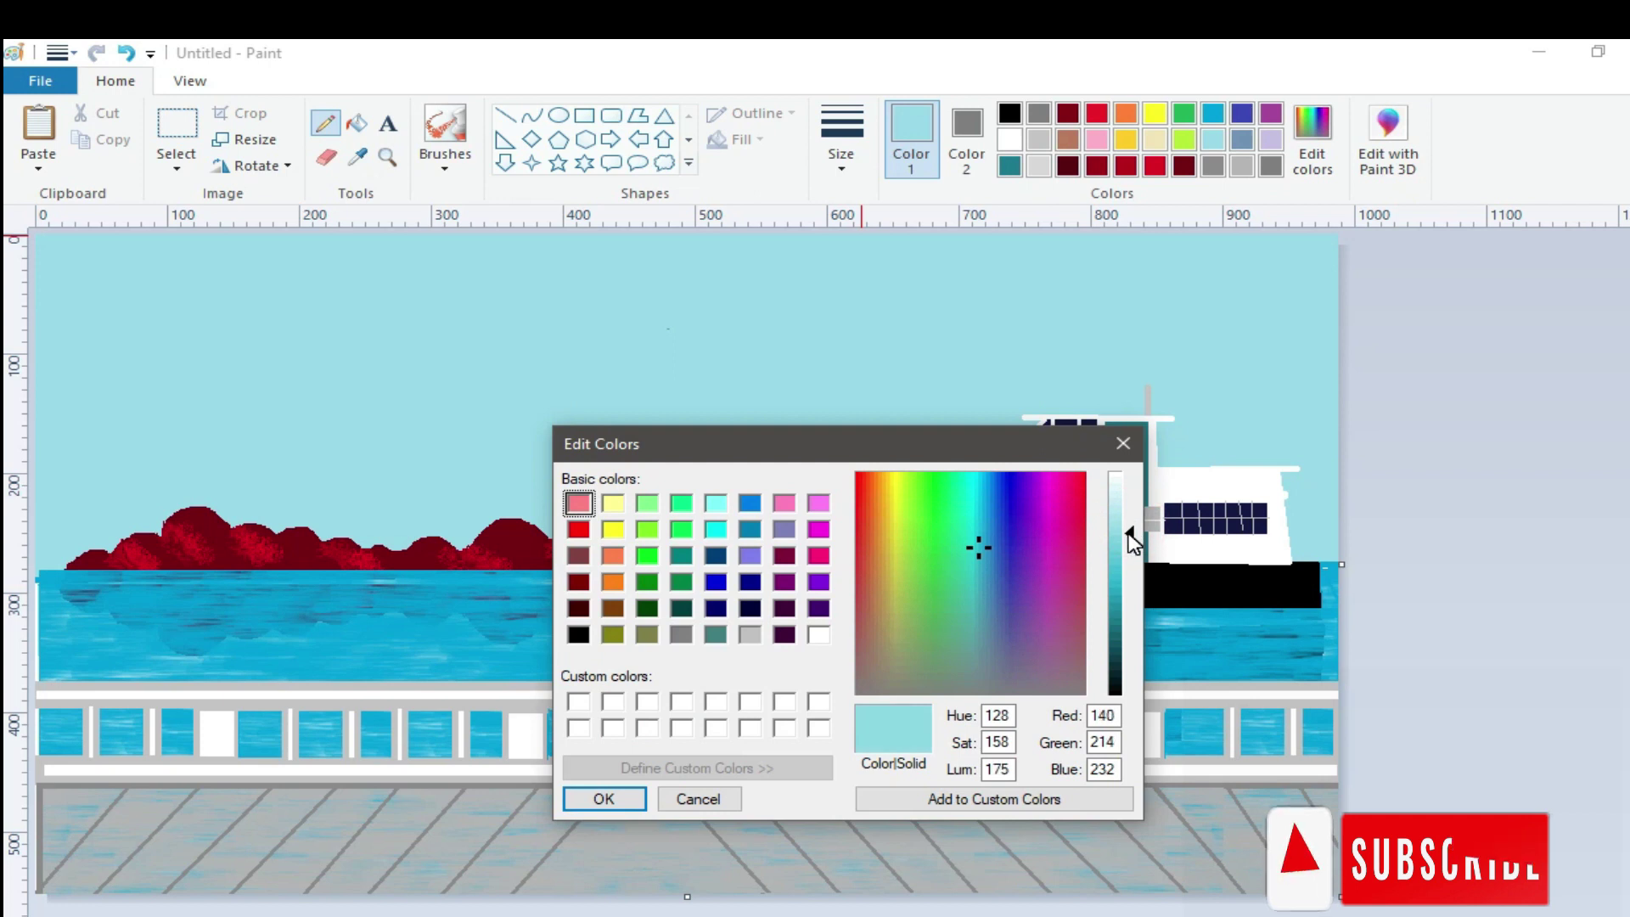
pyautogui.click(604, 798)
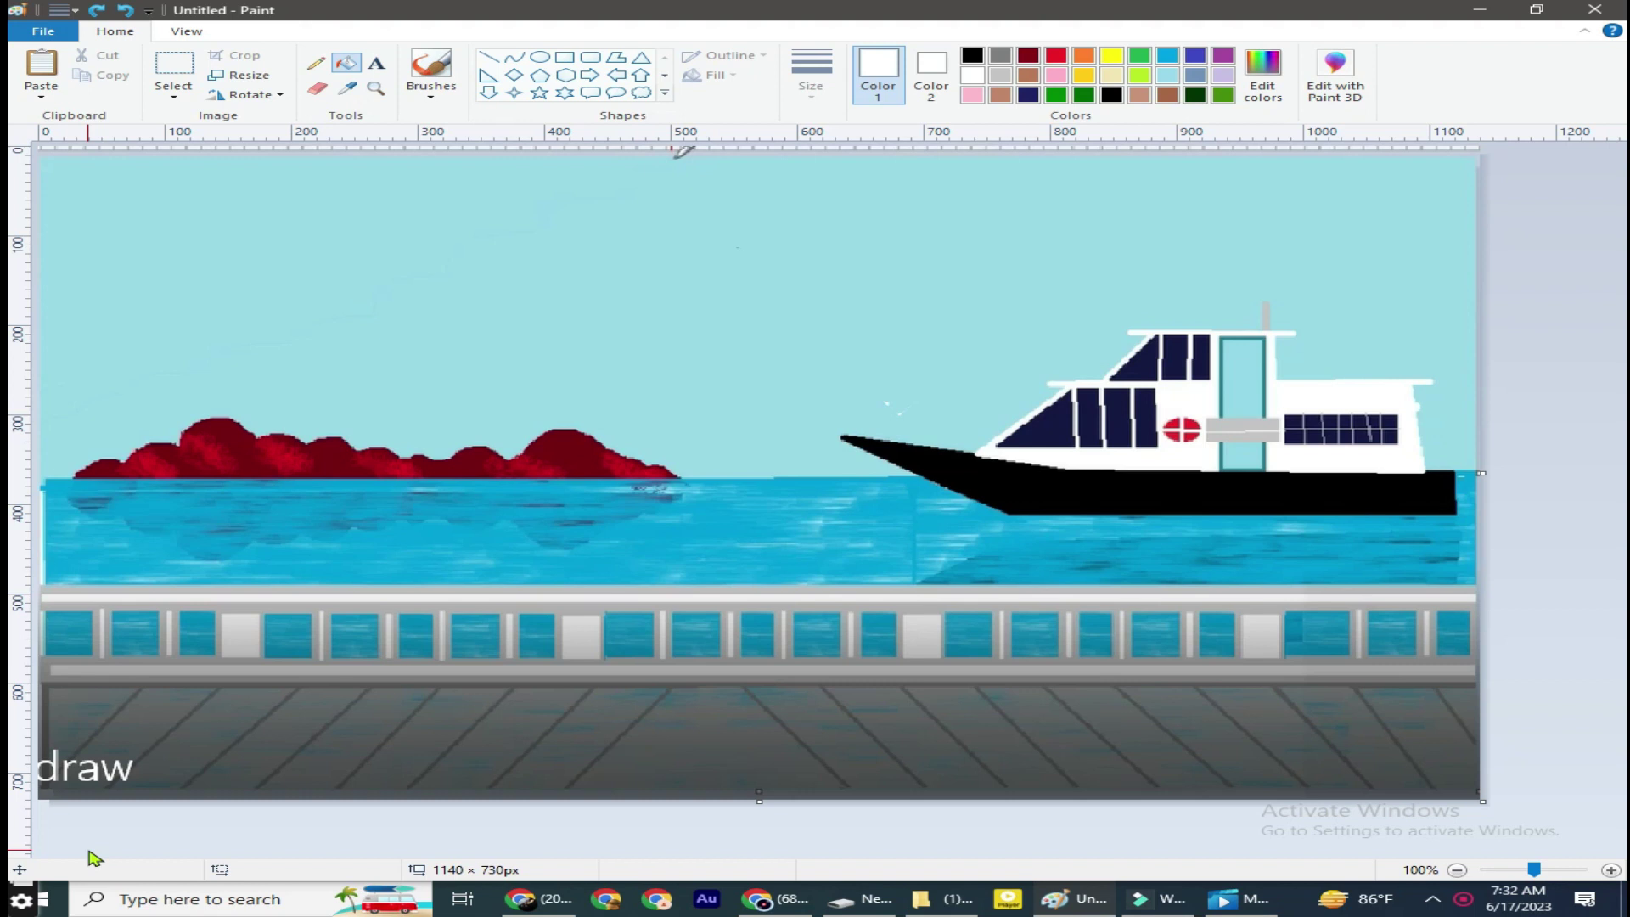
pyautogui.click(318, 89)
# Clear a solid white box in the sky, cleaning blue patches off its corner
pyautogui.moveTo(447, 183)
pyautogui.mouseDown()
pyautogui.moveTo(987, 262)
pyautogui.moveTo(527, 342)
pyautogui.moveTo(448, 187)
pyautogui.mouseUp()
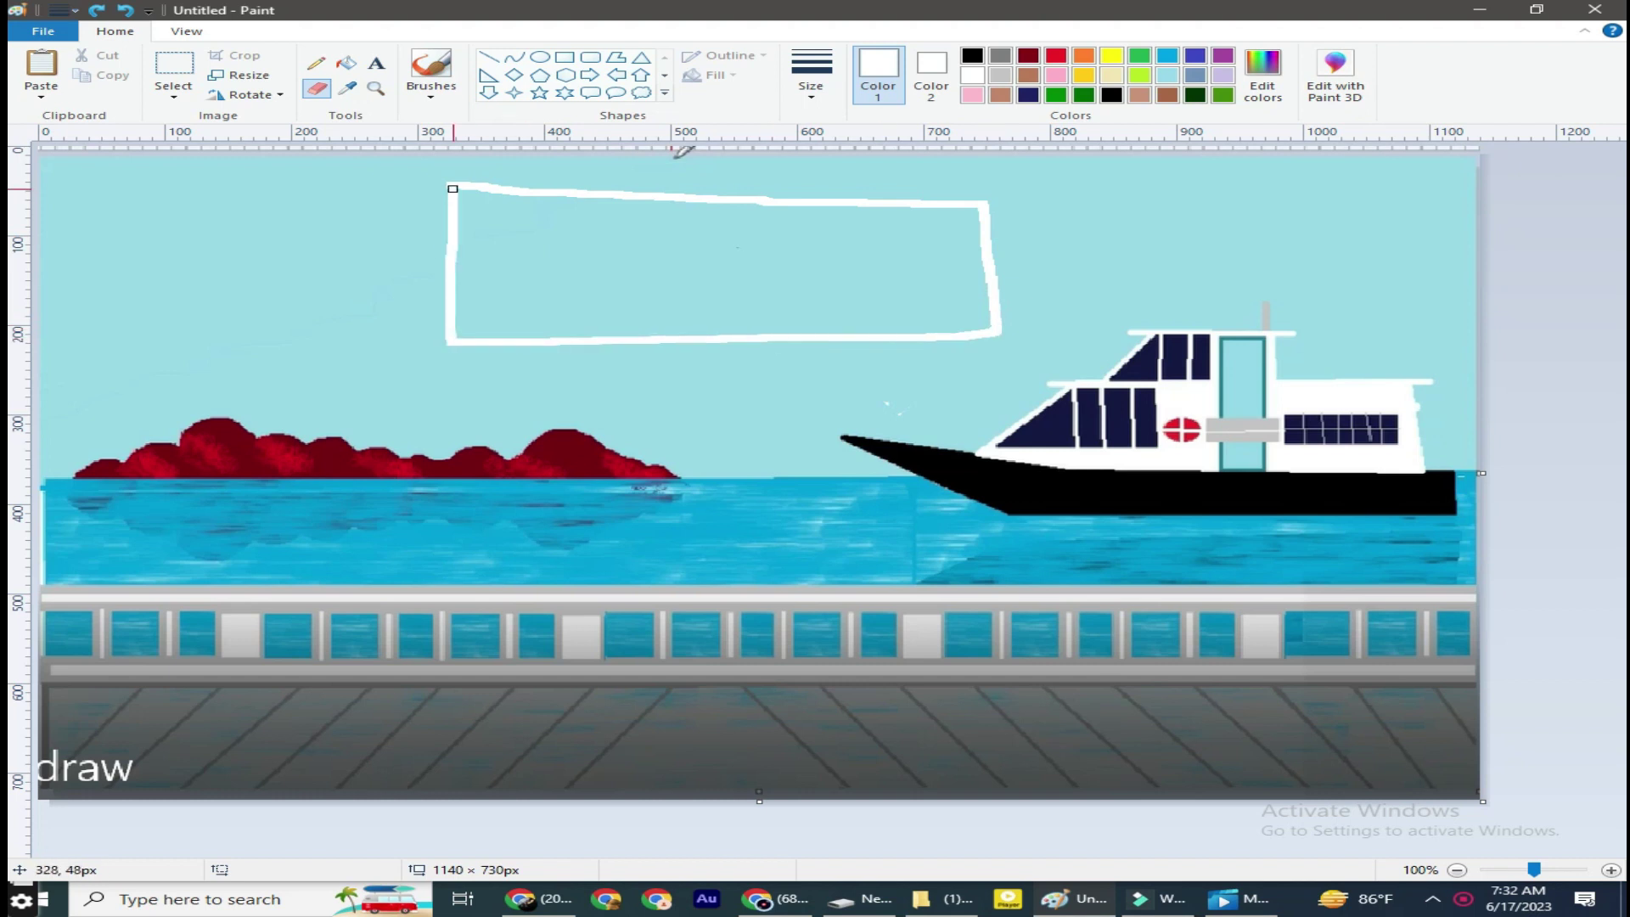
pyautogui.click(347, 62)
pyautogui.click(729, 261)
pyautogui.click(317, 88)
pyautogui.moveTo(560, 213)
pyautogui.mouseDown()
pyautogui.moveTo(546, 236)
pyautogui.moveTo(603, 196)
pyautogui.moveTo(450, 209)
pyautogui.moveTo(505, 222)
pyautogui.moveTo(464, 244)
pyautogui.mouseUp()
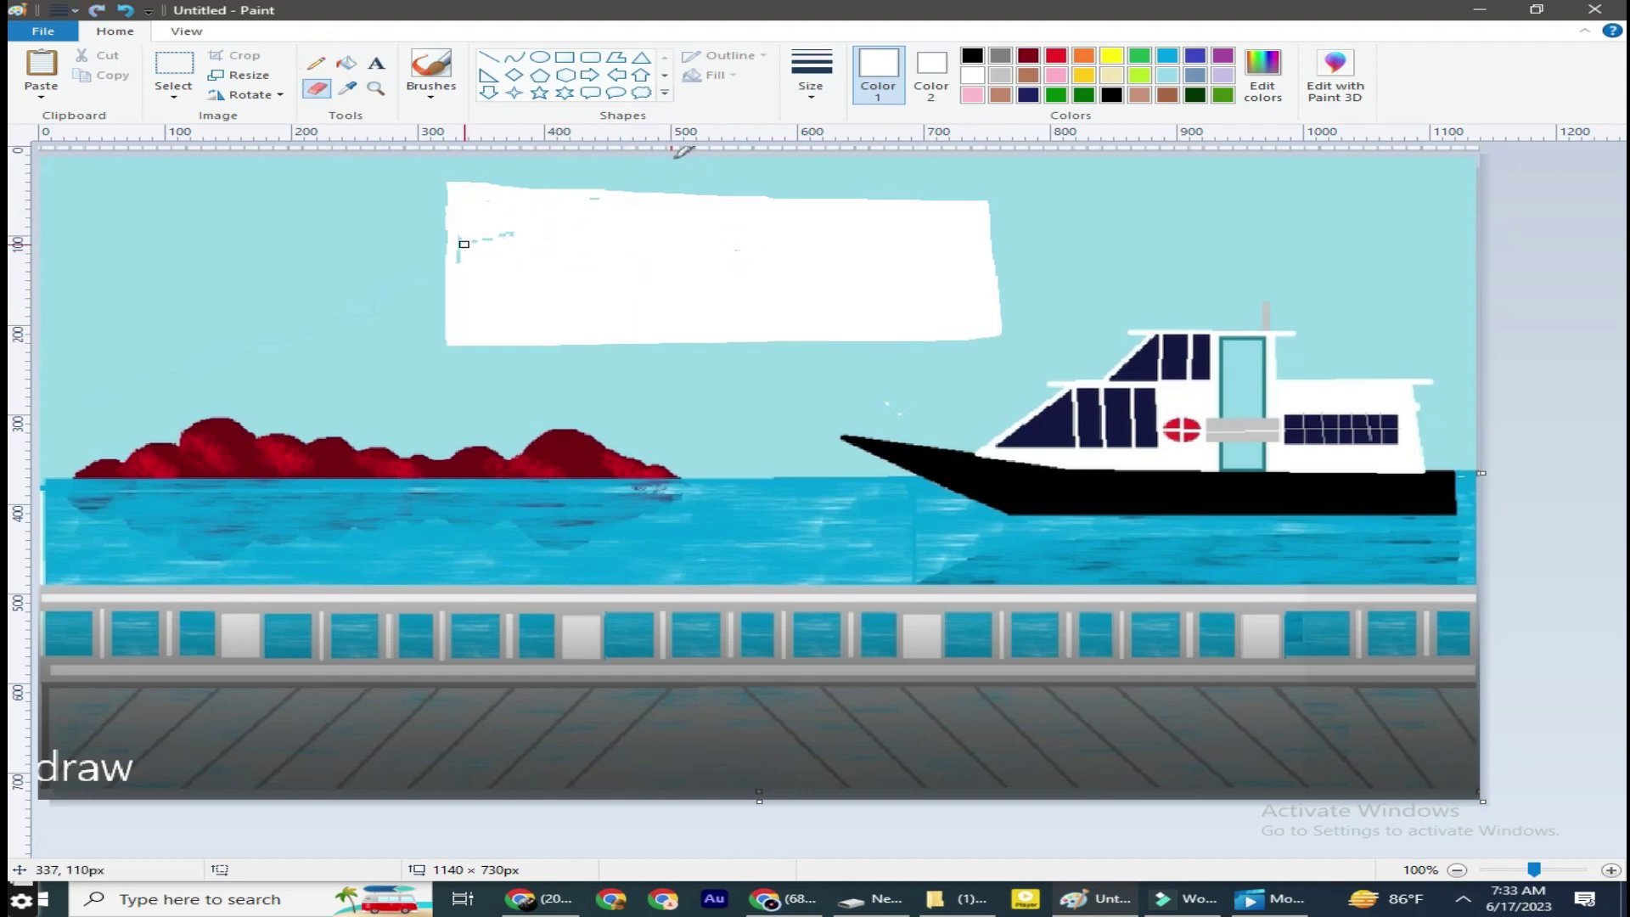
# Draw a brown-outlined, brown-filled pentagon inside the white box
pyautogui.click(541, 76)
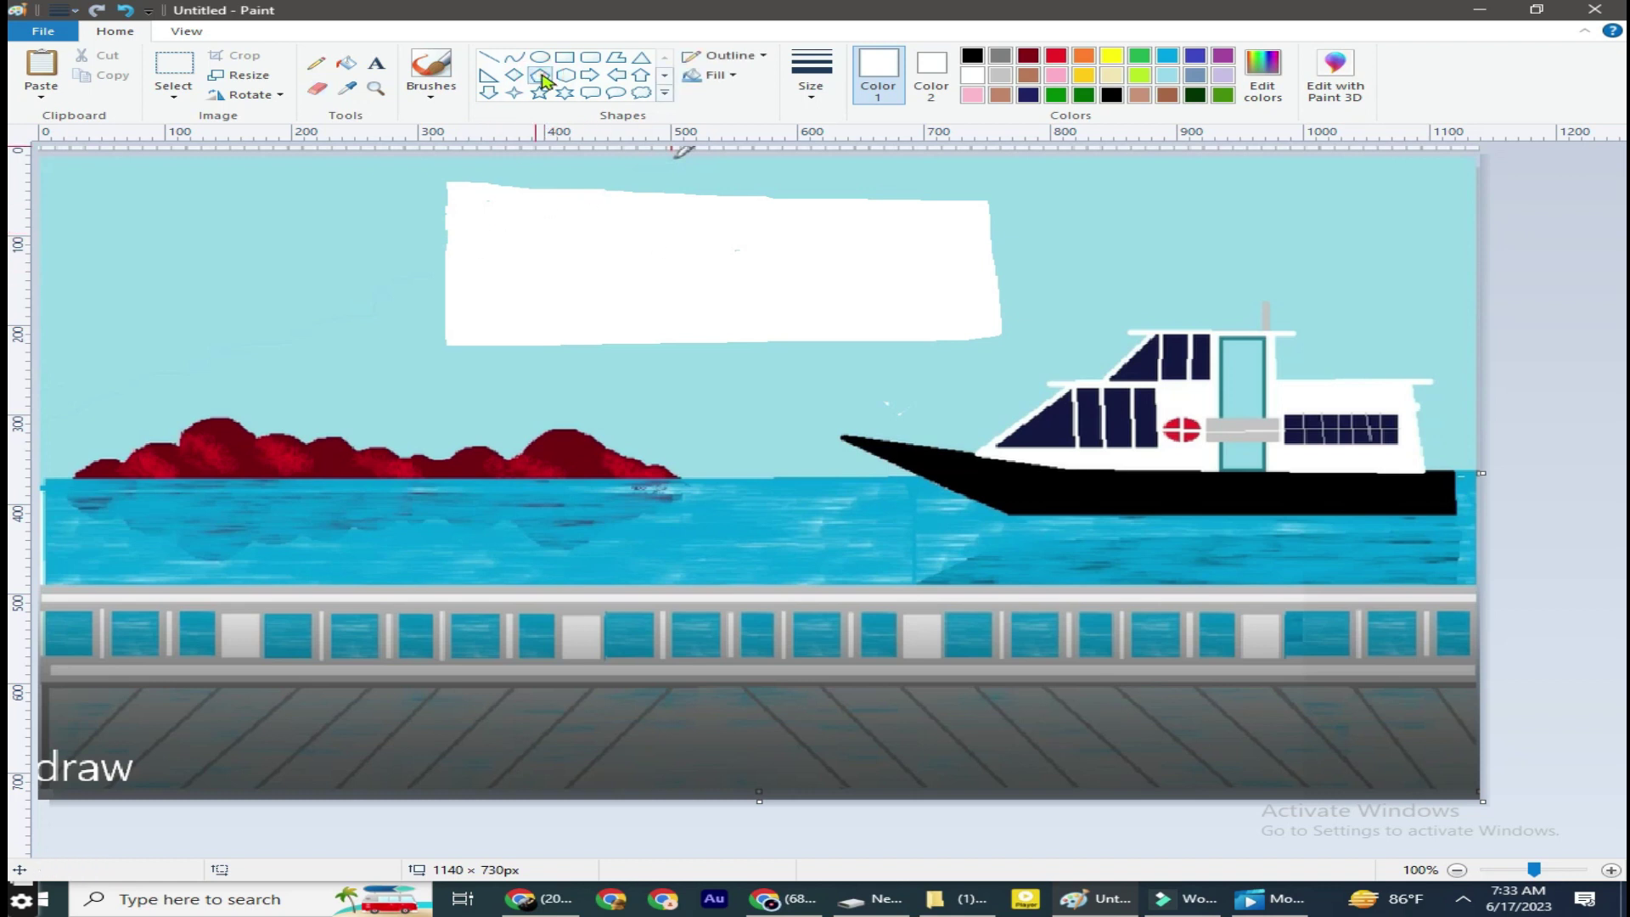
pyautogui.click(1000, 94)
pyautogui.click(932, 74)
pyautogui.click(1000, 94)
pyautogui.click(1263, 76)
pyautogui.click(583, 569)
pyautogui.moveTo(589, 242)
pyautogui.mouseDown()
pyautogui.moveTo(718, 295)
pyautogui.moveTo(699, 302)
pyautogui.mouseUp()
pyautogui.click(489, 57)
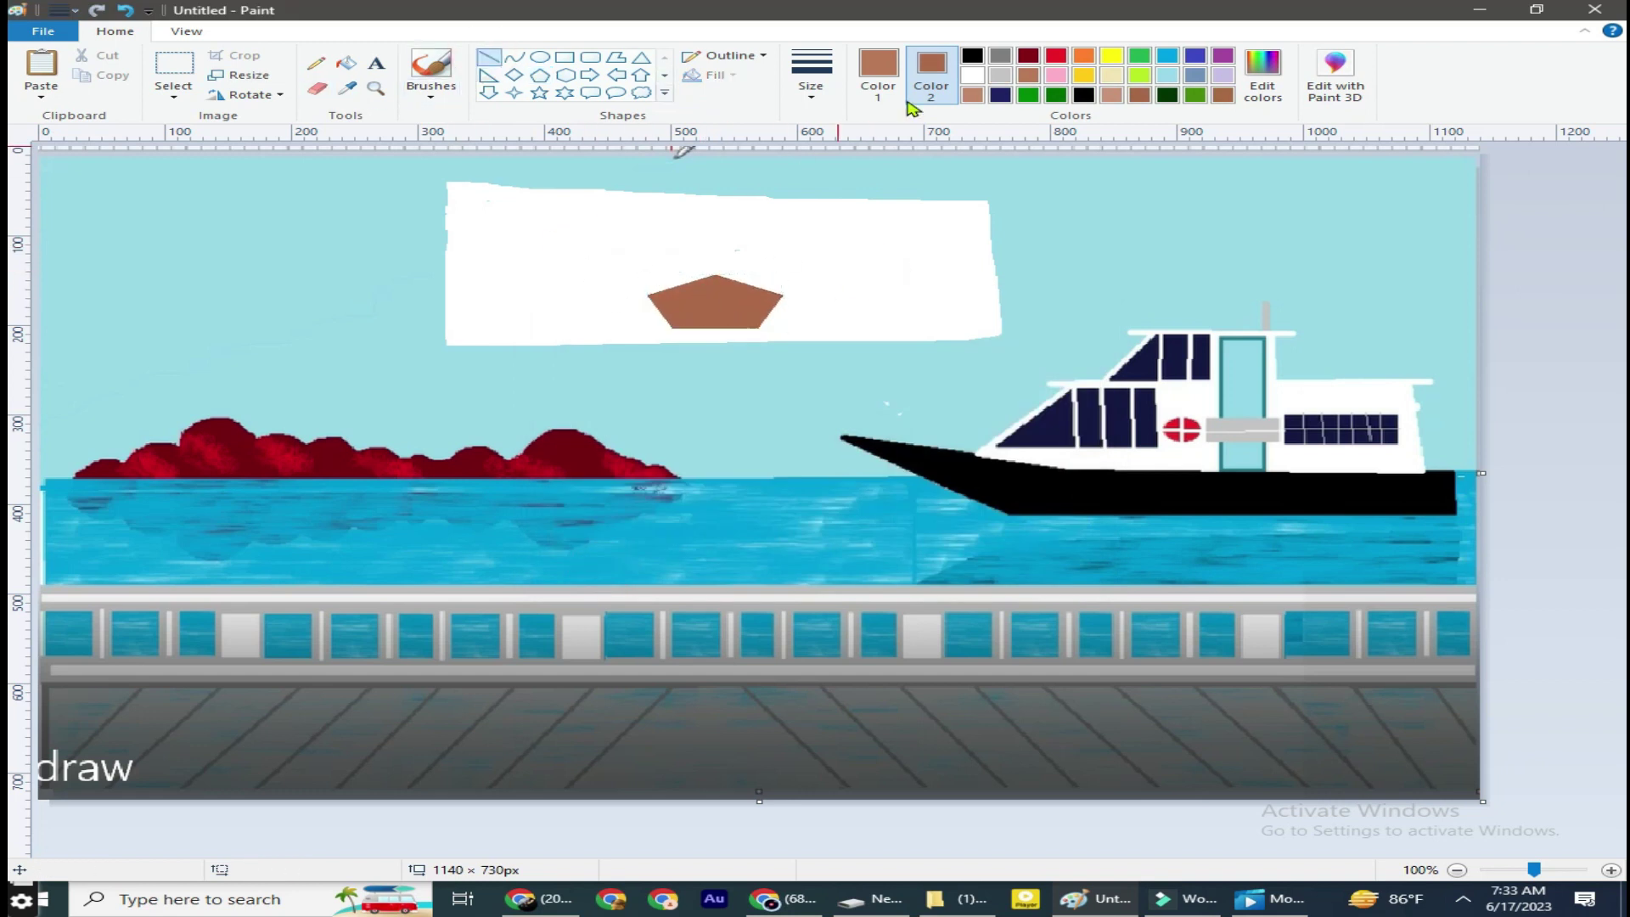
# Cut off the pentagon's top with a white line and white fill, leaving a trapezoid hull
pyautogui.click(878, 75)
pyautogui.click(972, 75)
pyautogui.moveTo(649, 297); pyautogui.dragTo(783, 296)
pyautogui.click(723, 55)
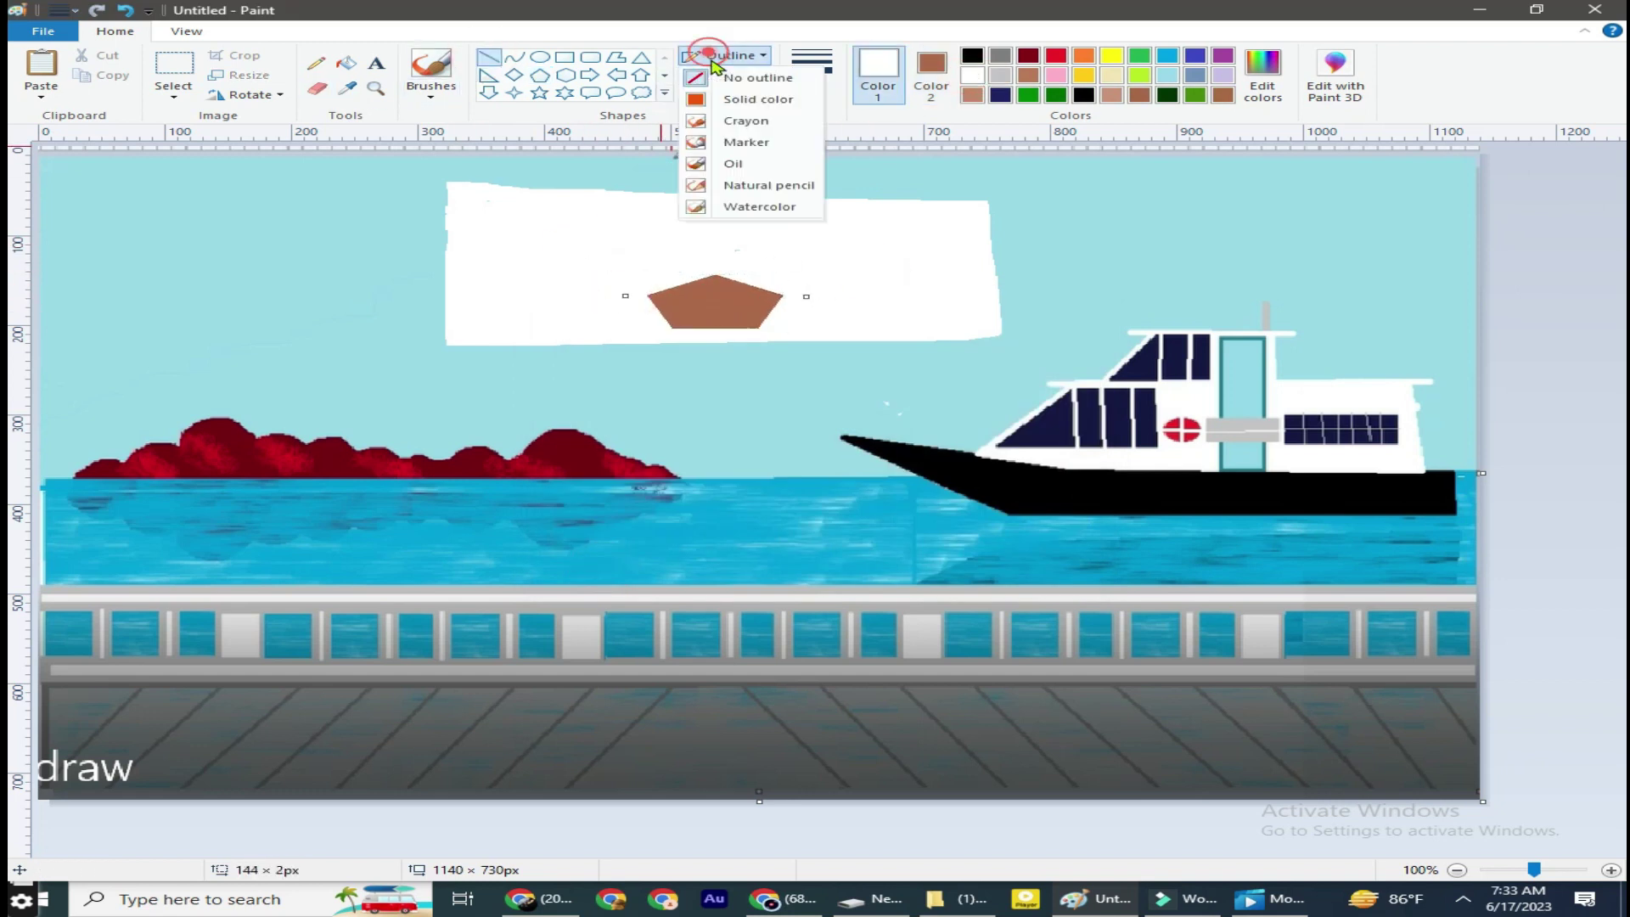
pyautogui.click(347, 63)
pyautogui.click(715, 287)
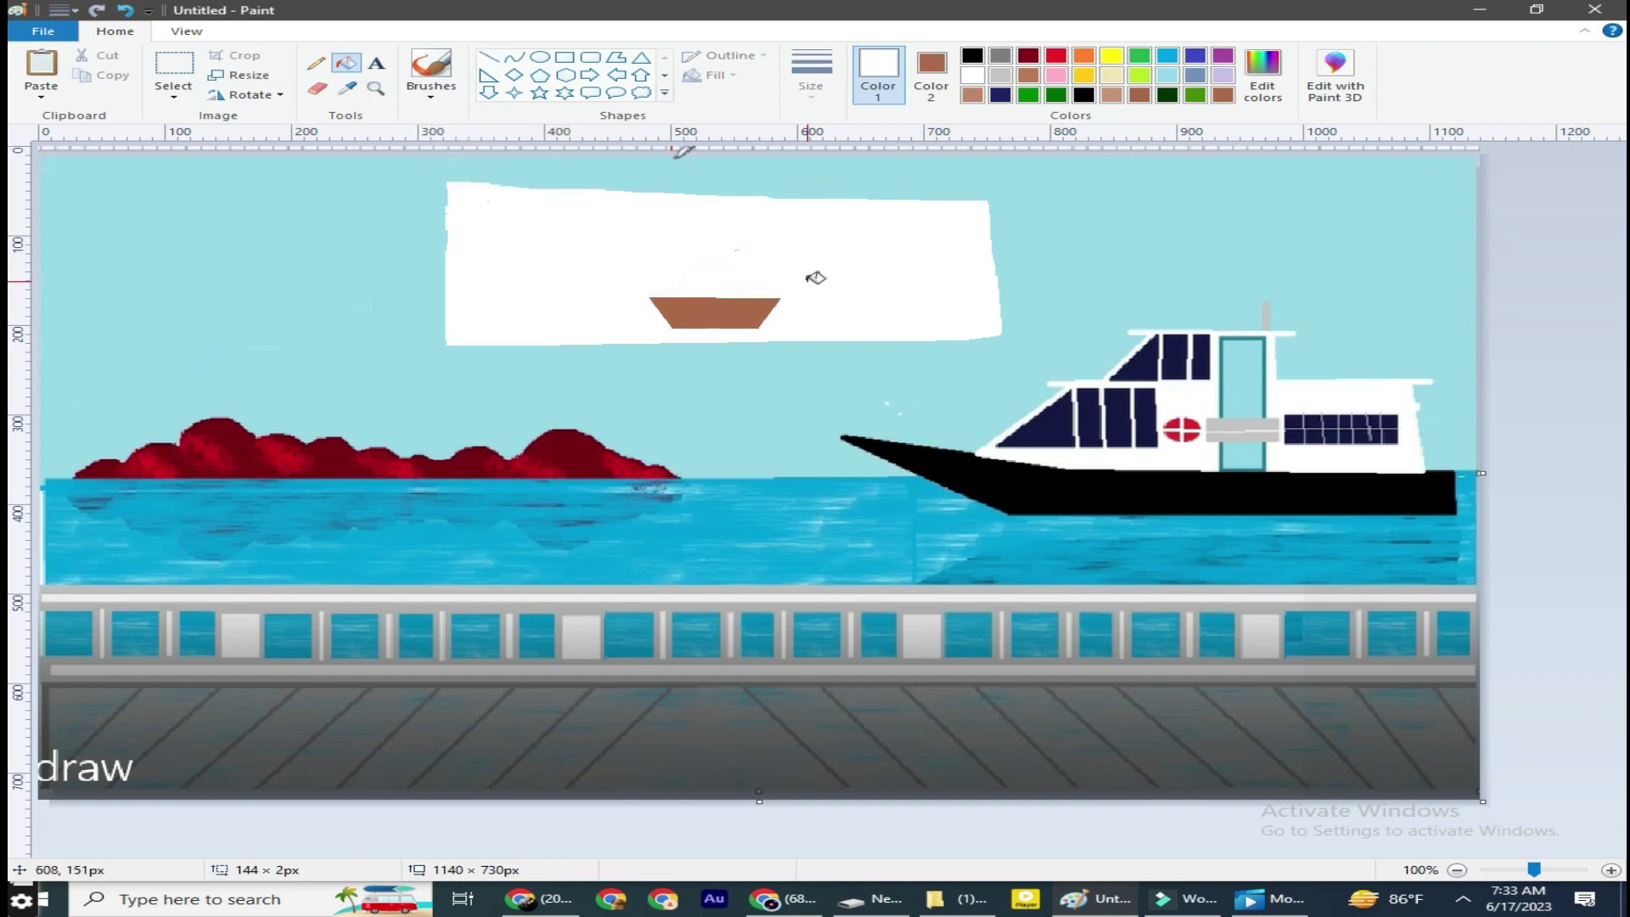
# Paint a short dark red brush stroke on the small boat
pyautogui.click(1029, 56)
pyautogui.click(931, 76)
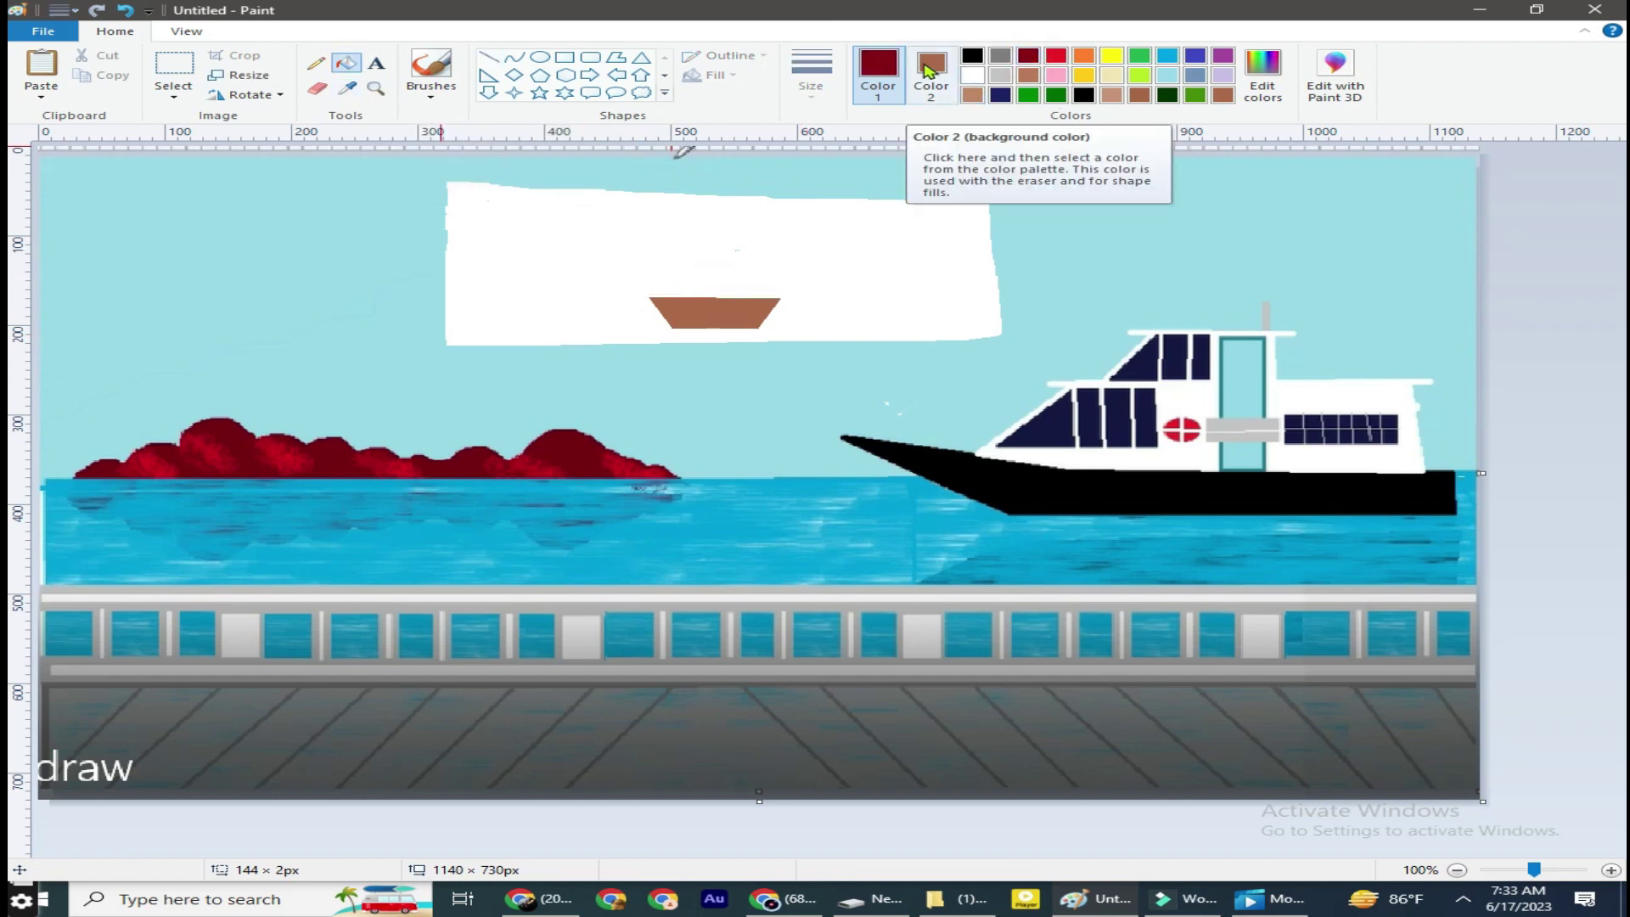
pyautogui.click(1029, 55)
pyautogui.click(1260, 85)
pyautogui.click(568, 571)
pyautogui.click(431, 68)
pyautogui.click(808, 85)
pyautogui.click(840, 164)
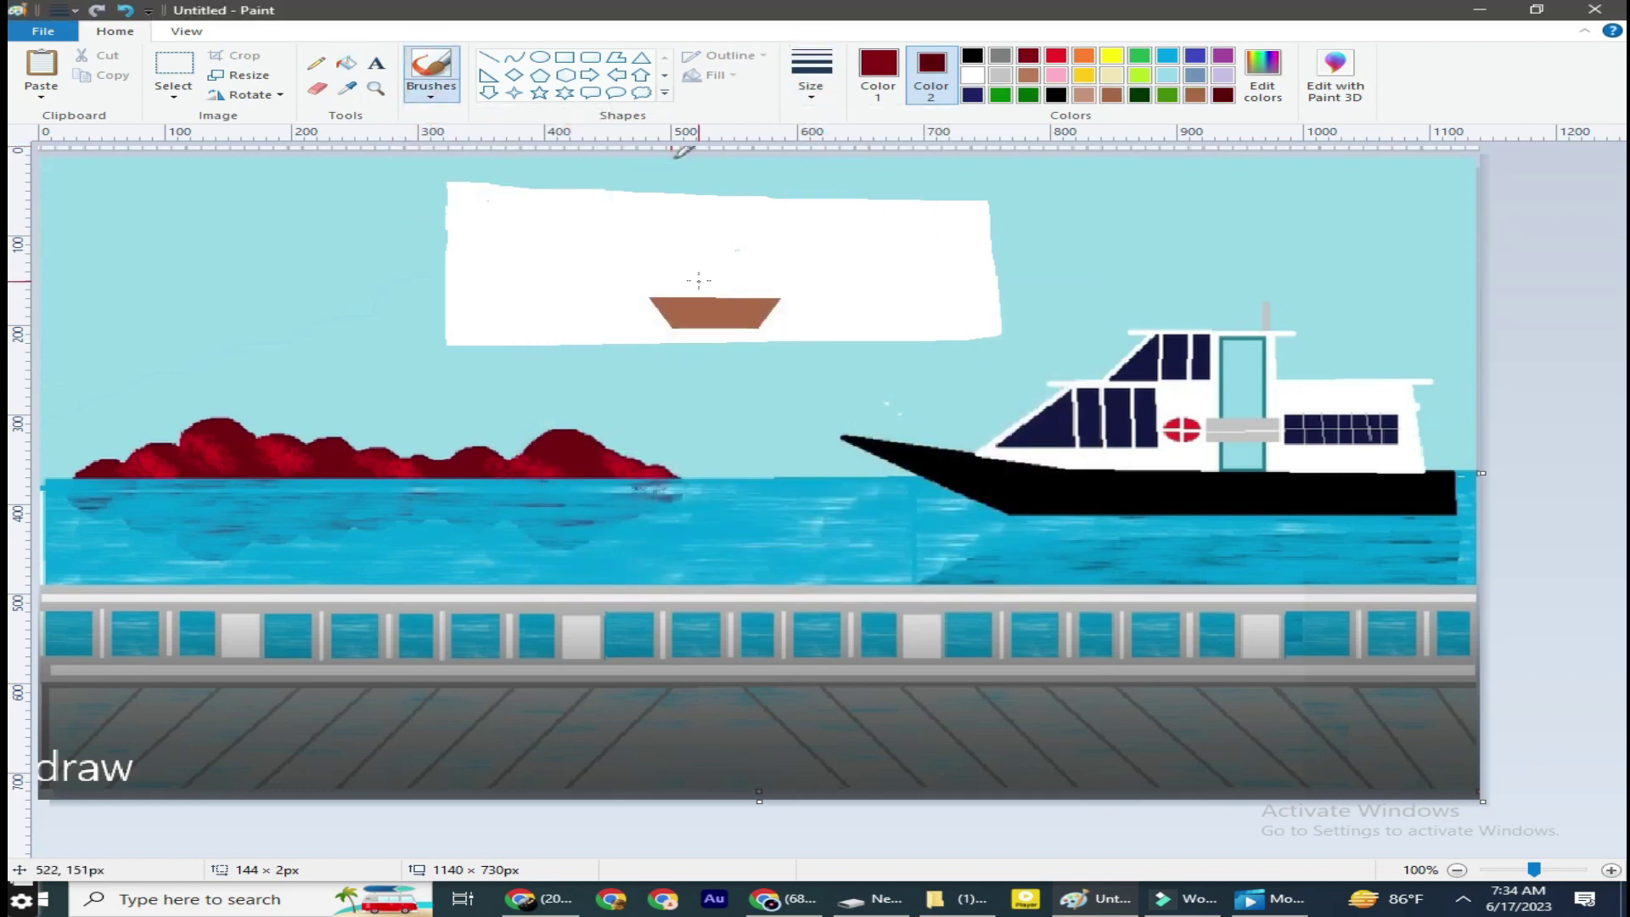
pyautogui.moveTo(705, 278); pyautogui.dragTo(709, 298)
# Rectangle-select the small boat and squeeze it narrower
pyautogui.click(173, 96)
pyautogui.click(223, 121)
pyautogui.moveTo(599, 334)
pyautogui.mouseDown()
pyautogui.moveTo(799, 249)
pyautogui.moveTo(700, 253)
pyautogui.moveTo(650, 282)
pyautogui.mouseUp()
pyautogui.click(973, 75)
# Squash the small boat shorter
pyautogui.click(845, 273)
pyautogui.click(1262, 77)
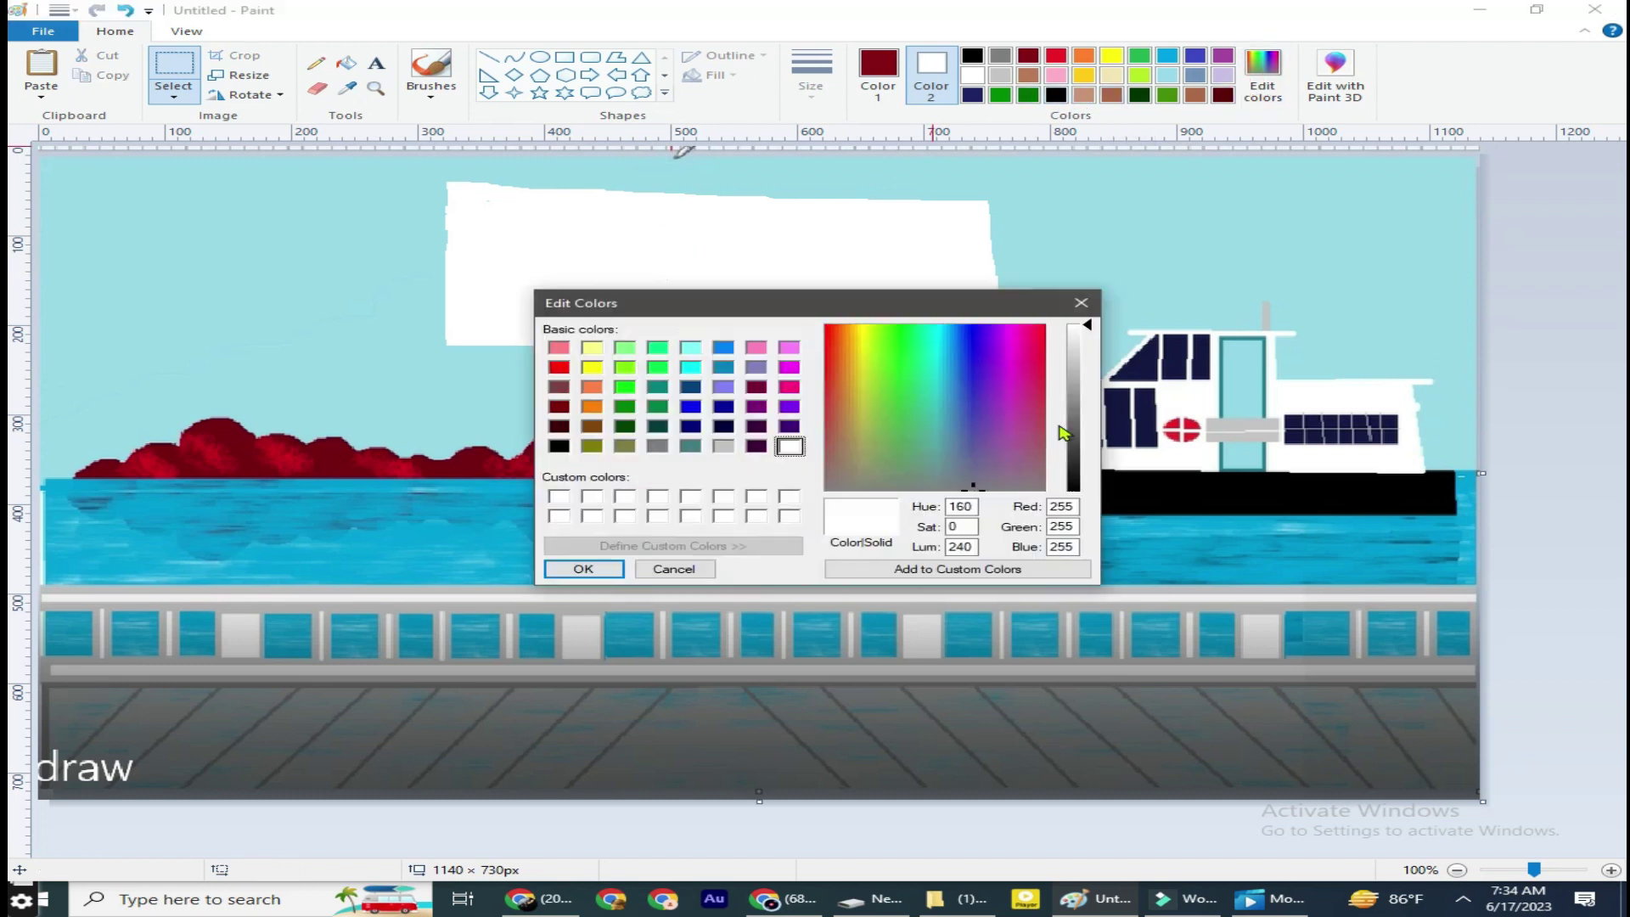
pyautogui.click(673, 569)
# Paint a very deep red mast on the small boat with a brush
pyautogui.click(878, 75)
pyautogui.click(1263, 76)
pyautogui.moveTo(1074, 459); pyautogui.dragTo(1074, 479)
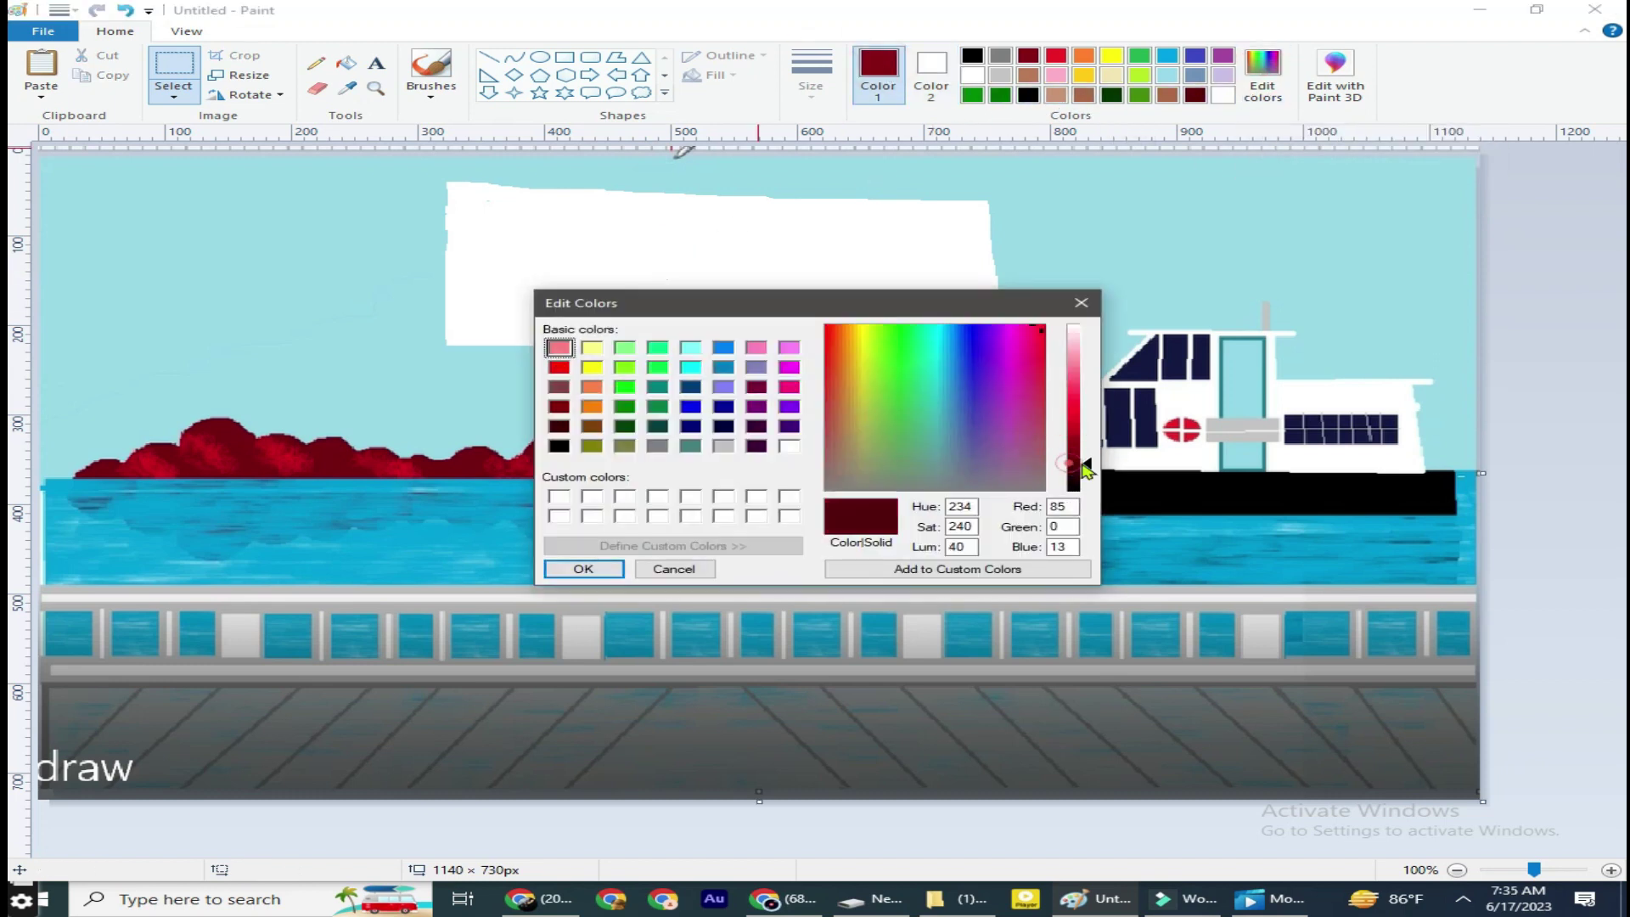
pyautogui.click(583, 568)
pyautogui.click(431, 84)
pyautogui.click(424, 119)
pyautogui.moveTo(652, 299)
pyautogui.mouseDown()
pyautogui.moveTo(679, 304)
pyautogui.moveTo(651, 312)
pyautogui.mouseUp()
# Set up a purple brush with a new style and thickness
pyautogui.click(1058, 58)
pyautogui.click(1223, 55)
pyautogui.click(429, 88)
pyautogui.click(434, 122)
pyautogui.click(810, 81)
pyautogui.click(866, 146)
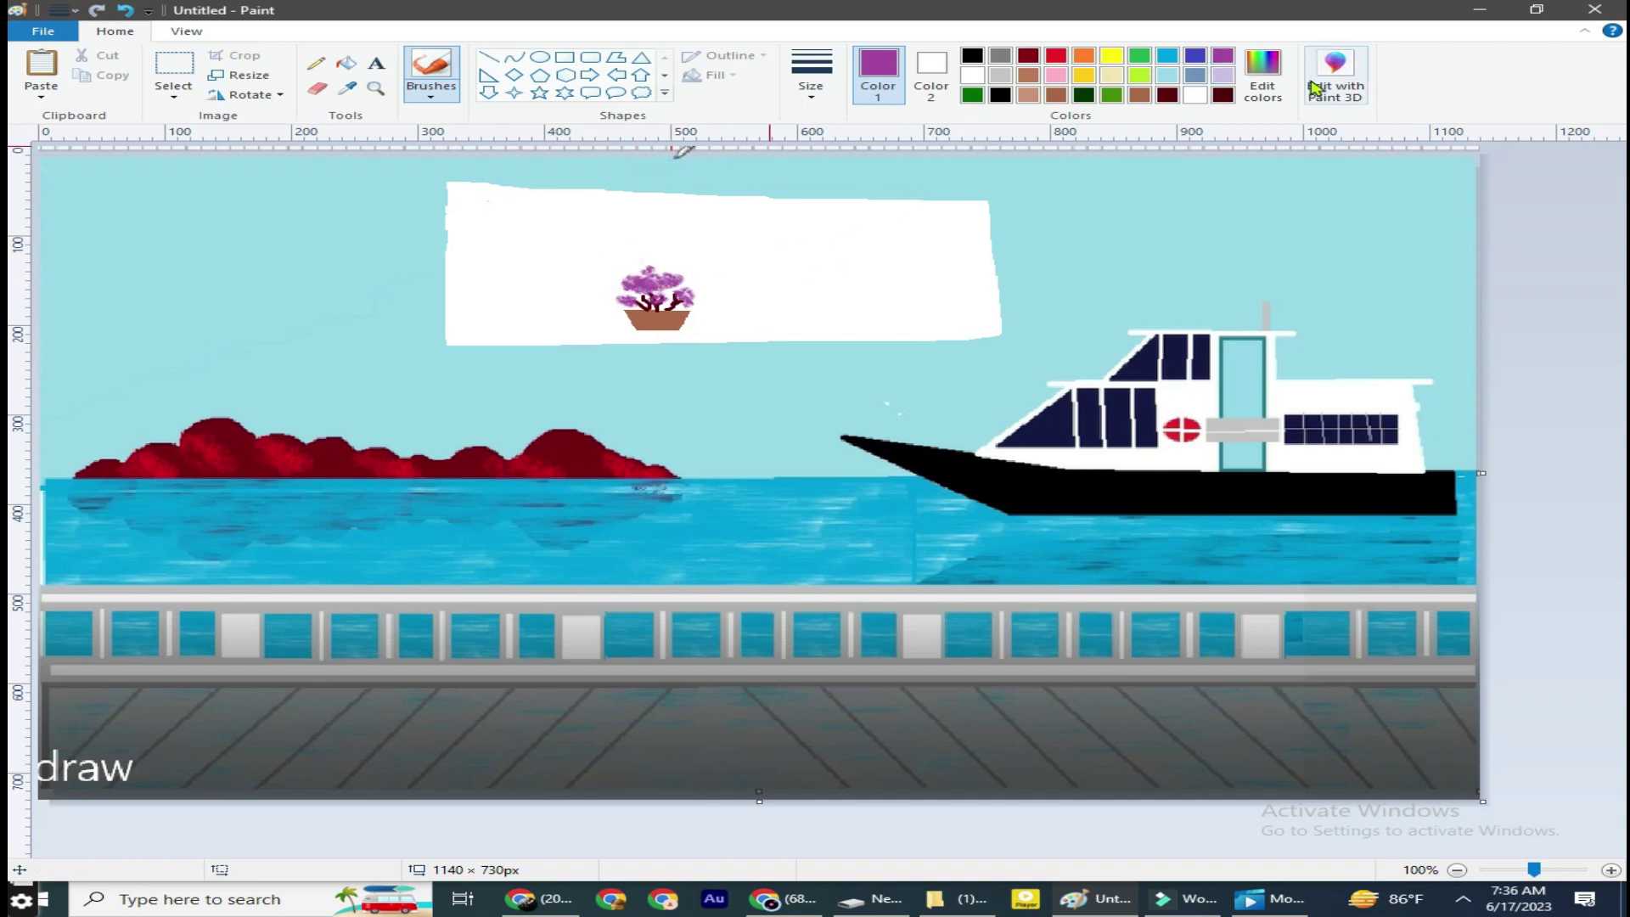
# Darken the purple, then brush red strokes onto the flowers' left side
pyautogui.click(1262, 77)
pyautogui.moveTo(1084, 439); pyautogui.dragTo(1084, 452)
pyautogui.click(584, 568)
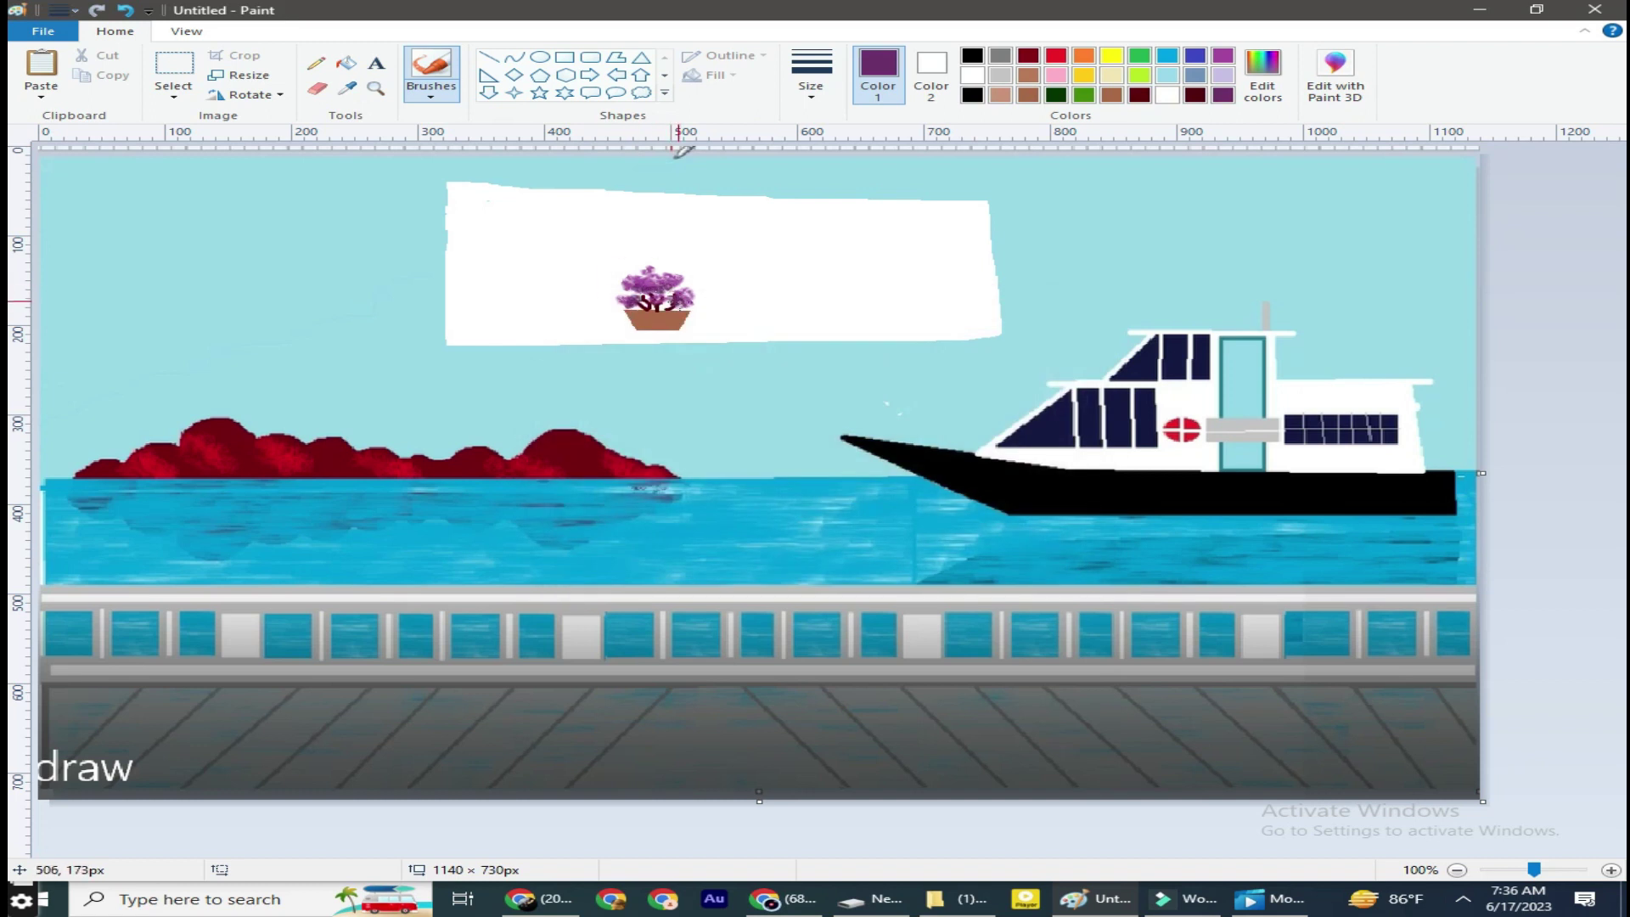
pyautogui.click(1054, 77)
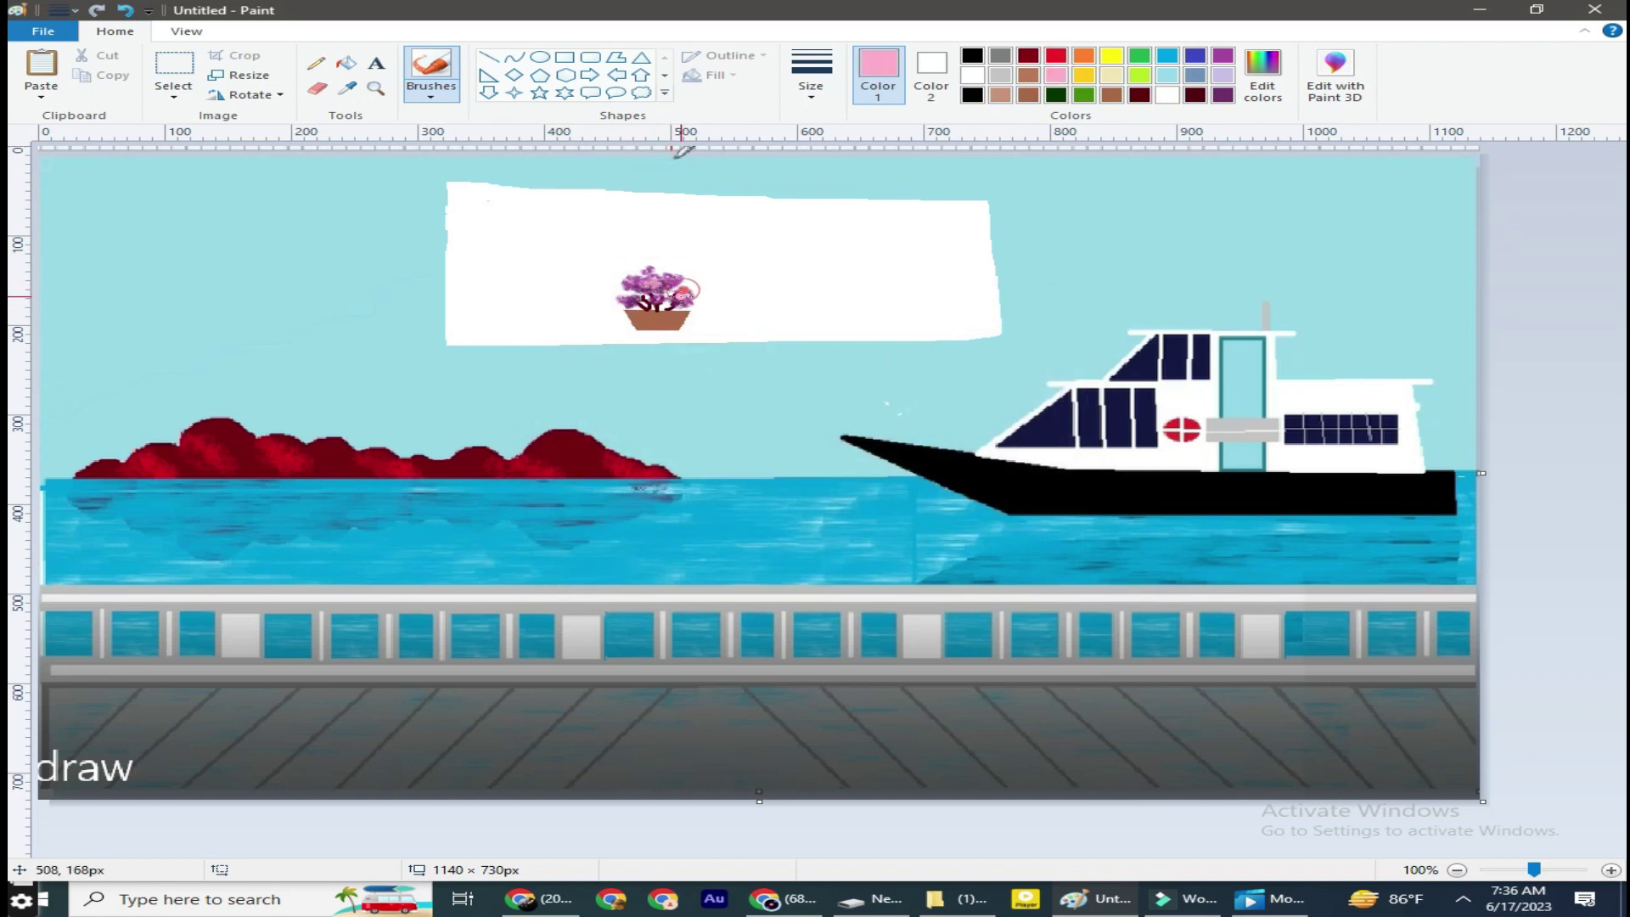
pyautogui.click(1057, 55)
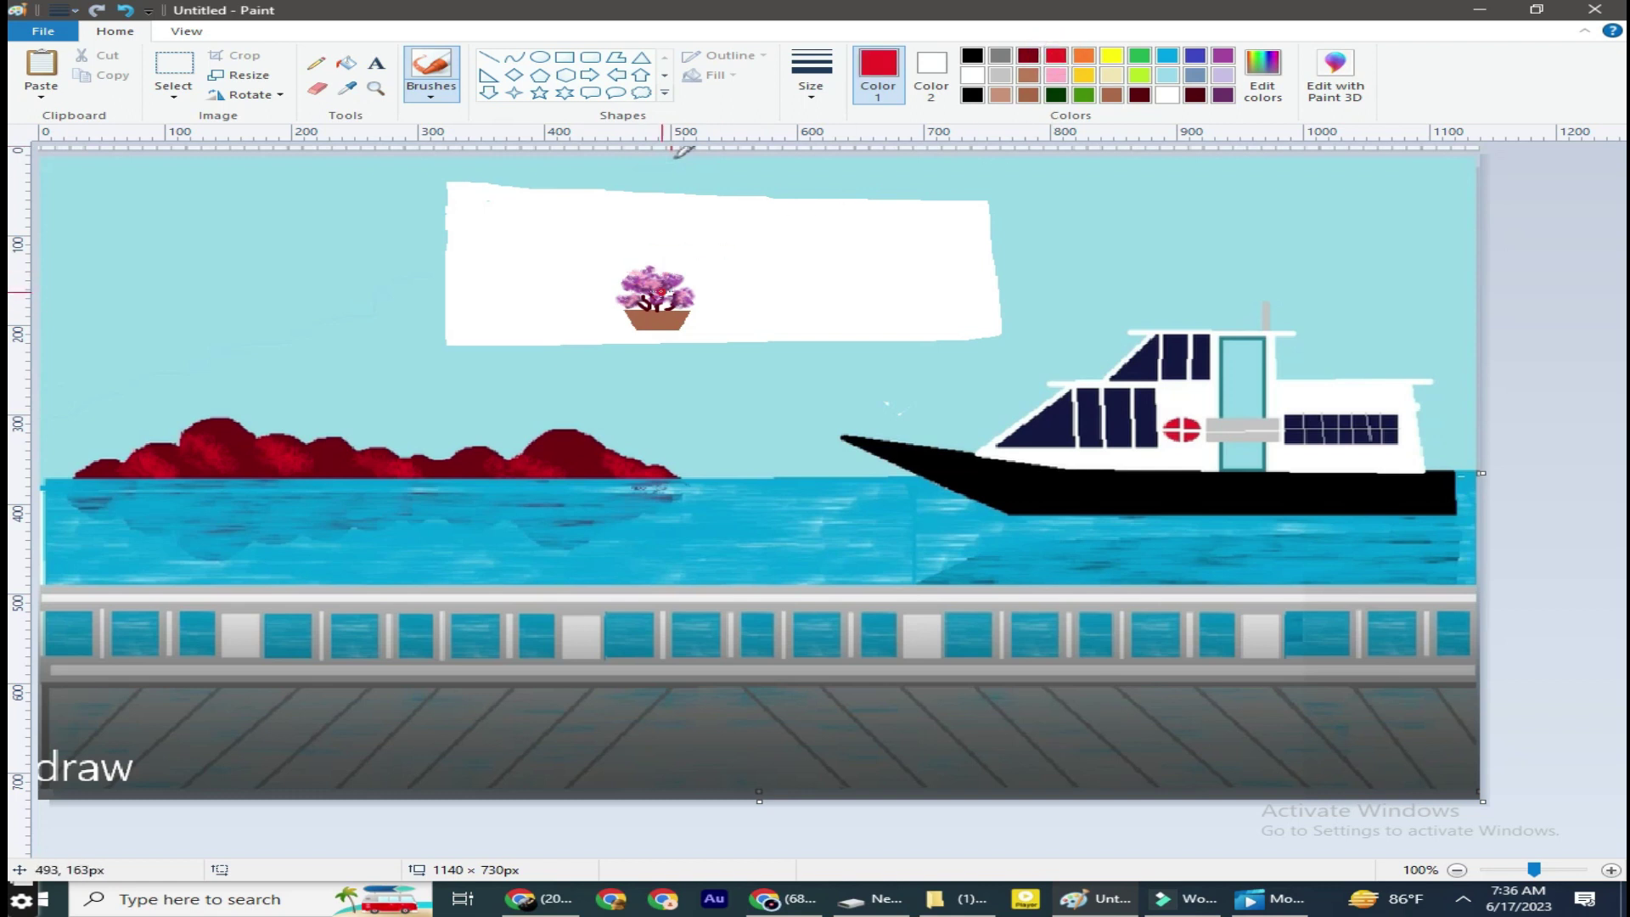
pyautogui.moveTo(629, 304); pyautogui.dragTo(636, 294)
# Shrink the flower pot to 64×71 px and place copies along the railing top
pyautogui.click(175, 95)
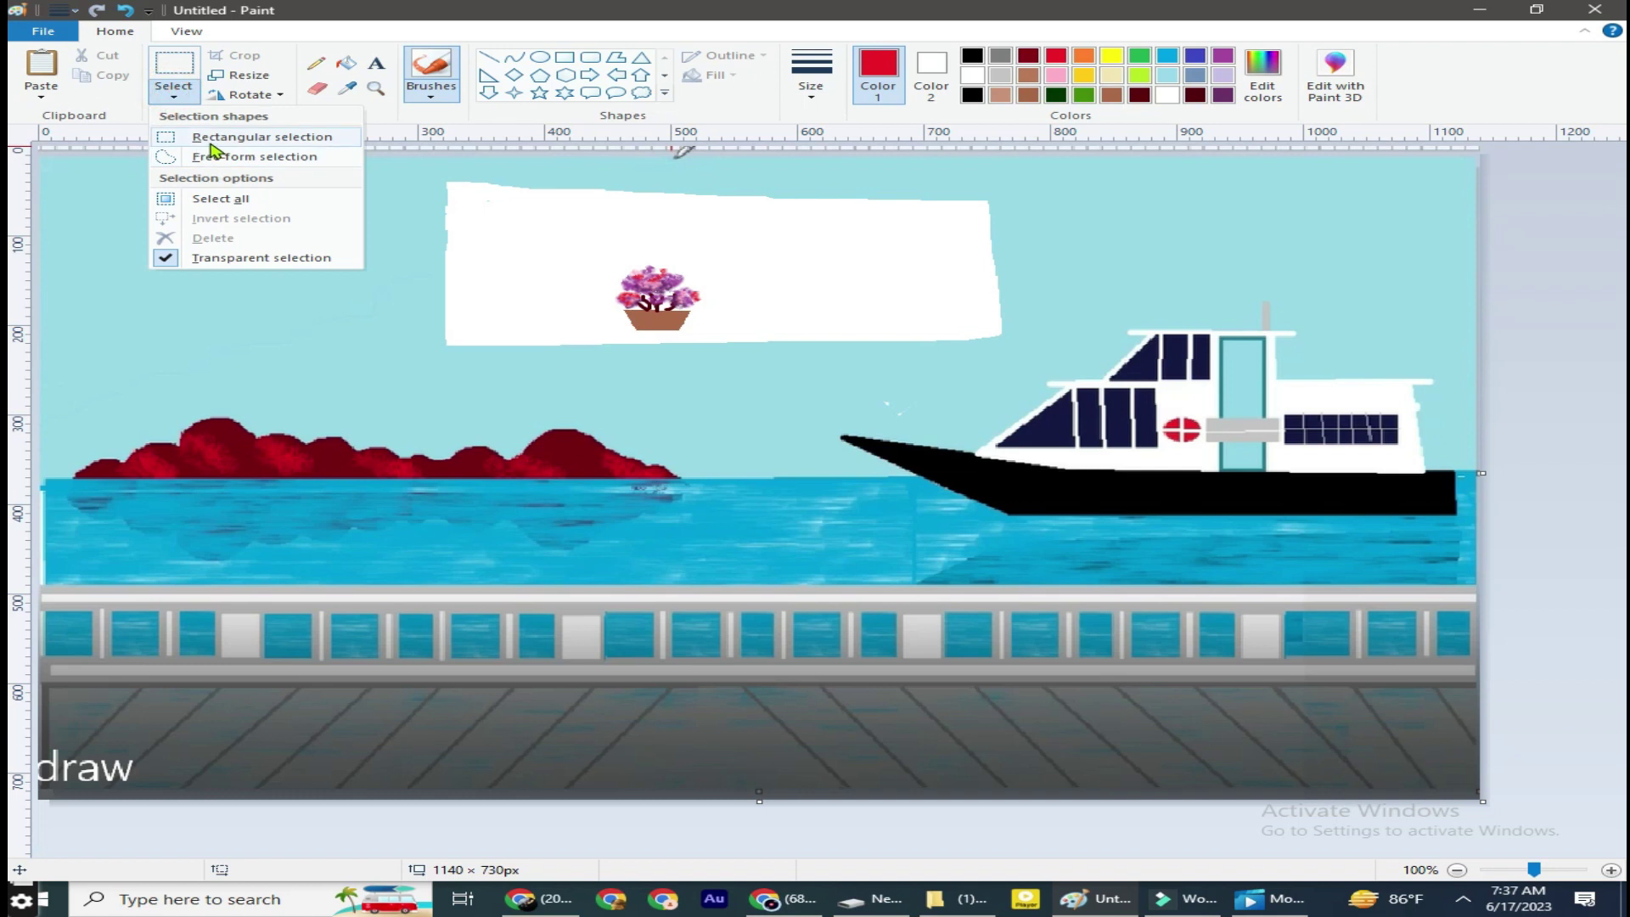
pyautogui.click(212, 147)
pyautogui.moveTo(586, 241)
pyautogui.mouseDown()
pyautogui.moveTo(716, 335)
pyautogui.moveTo(473, 575)
pyautogui.moveTo(115, 575)
pyautogui.moveTo(106, 558)
pyautogui.moveTo(1424, 558)
pyautogui.mouseUp()
pyautogui.hotkey('ctrl', 'z')
pyautogui.hotkey('ctrl', 'z')
pyautogui.hotkey('ctrl', 'z')
pyautogui.hotkey('ctrl', 'z')
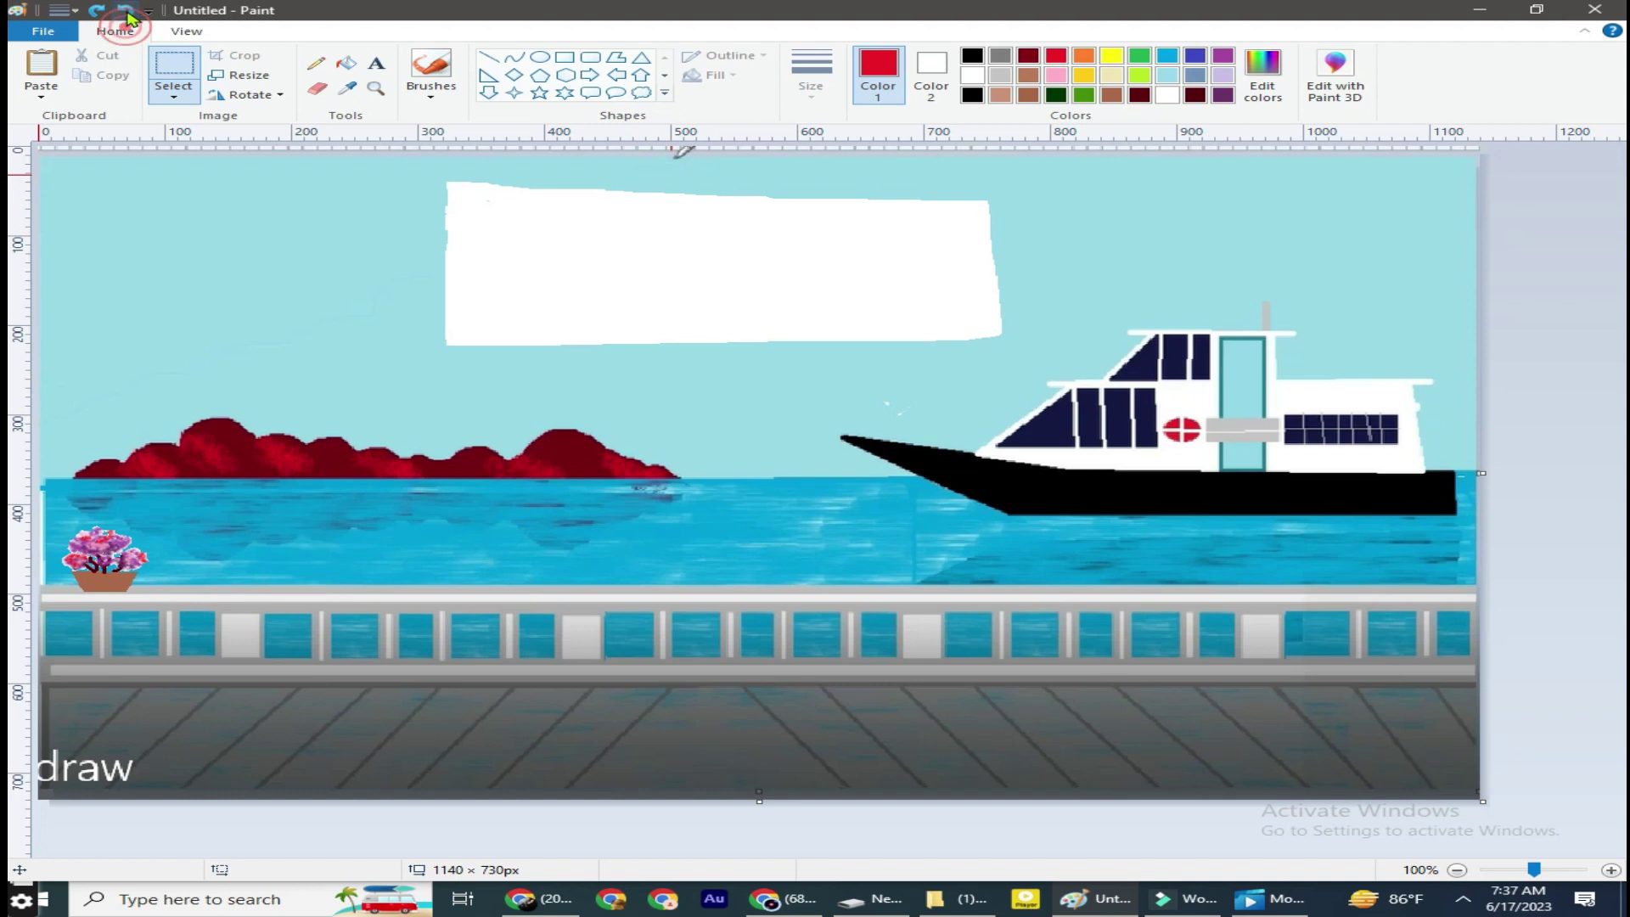
pyautogui.hotkey('ctrl', 'z')
pyautogui.moveTo(714, 248)
pyautogui.mouseDown()
pyautogui.moveTo(684, 272)
pyautogui.moveTo(698, 305)
pyautogui.moveTo(73, 569)
pyautogui.moveTo(1446, 569)
pyautogui.mouseUp()
pyautogui.click(1614, 495)
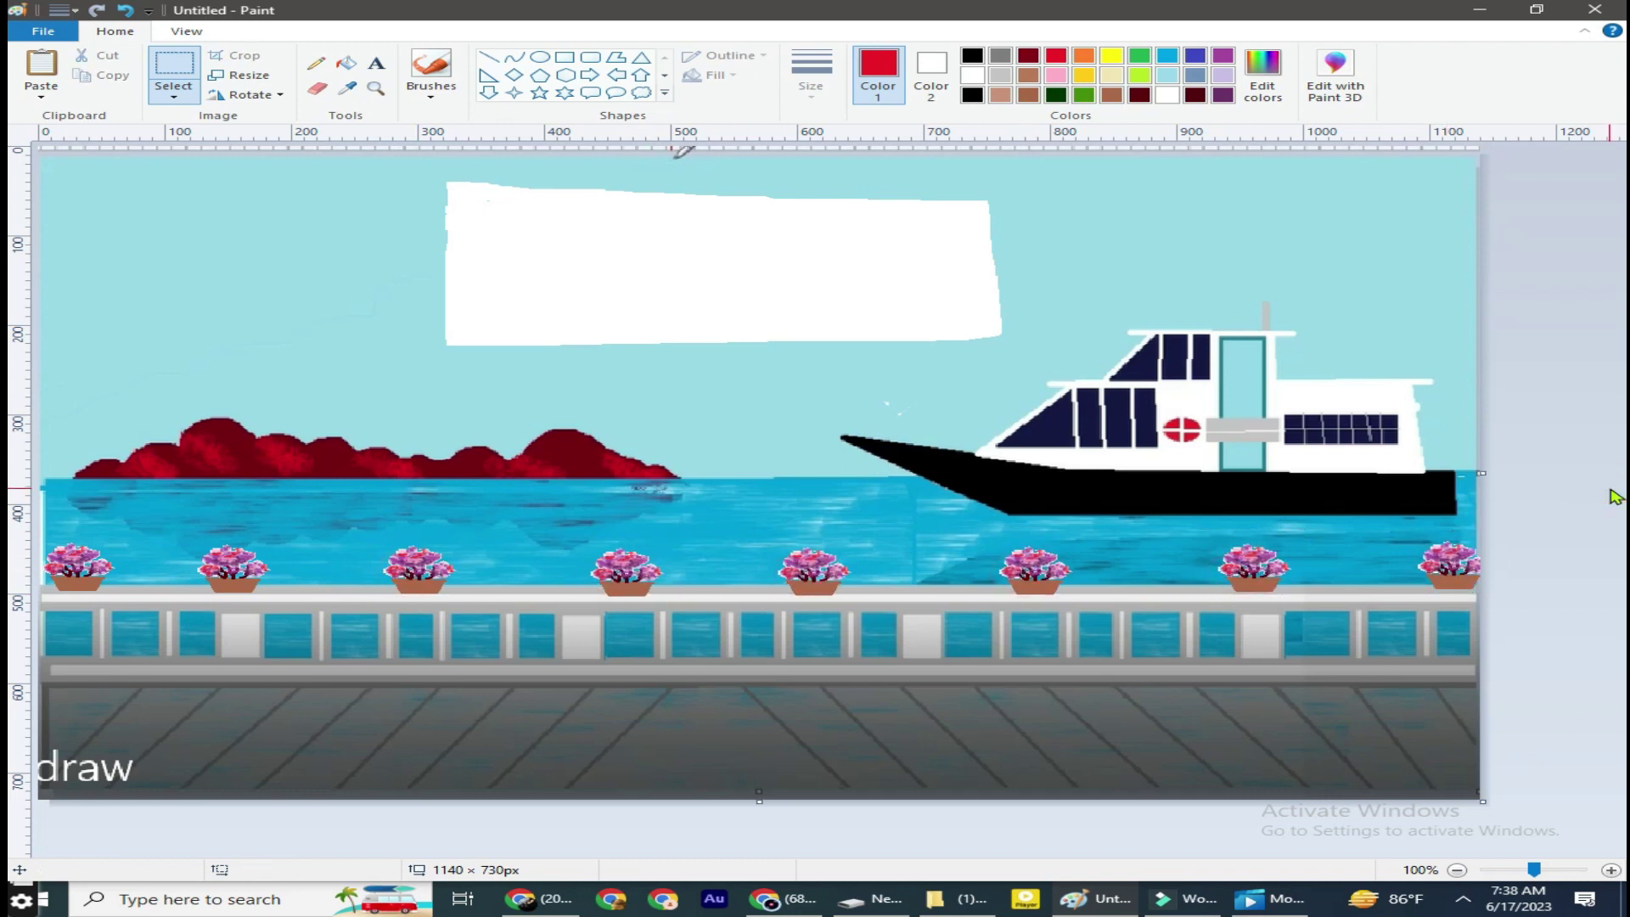
# Fill the white sky patch with sky blue
pyautogui.click(346, 63)
pyautogui.click(340, 210)
pyautogui.click(588, 221)
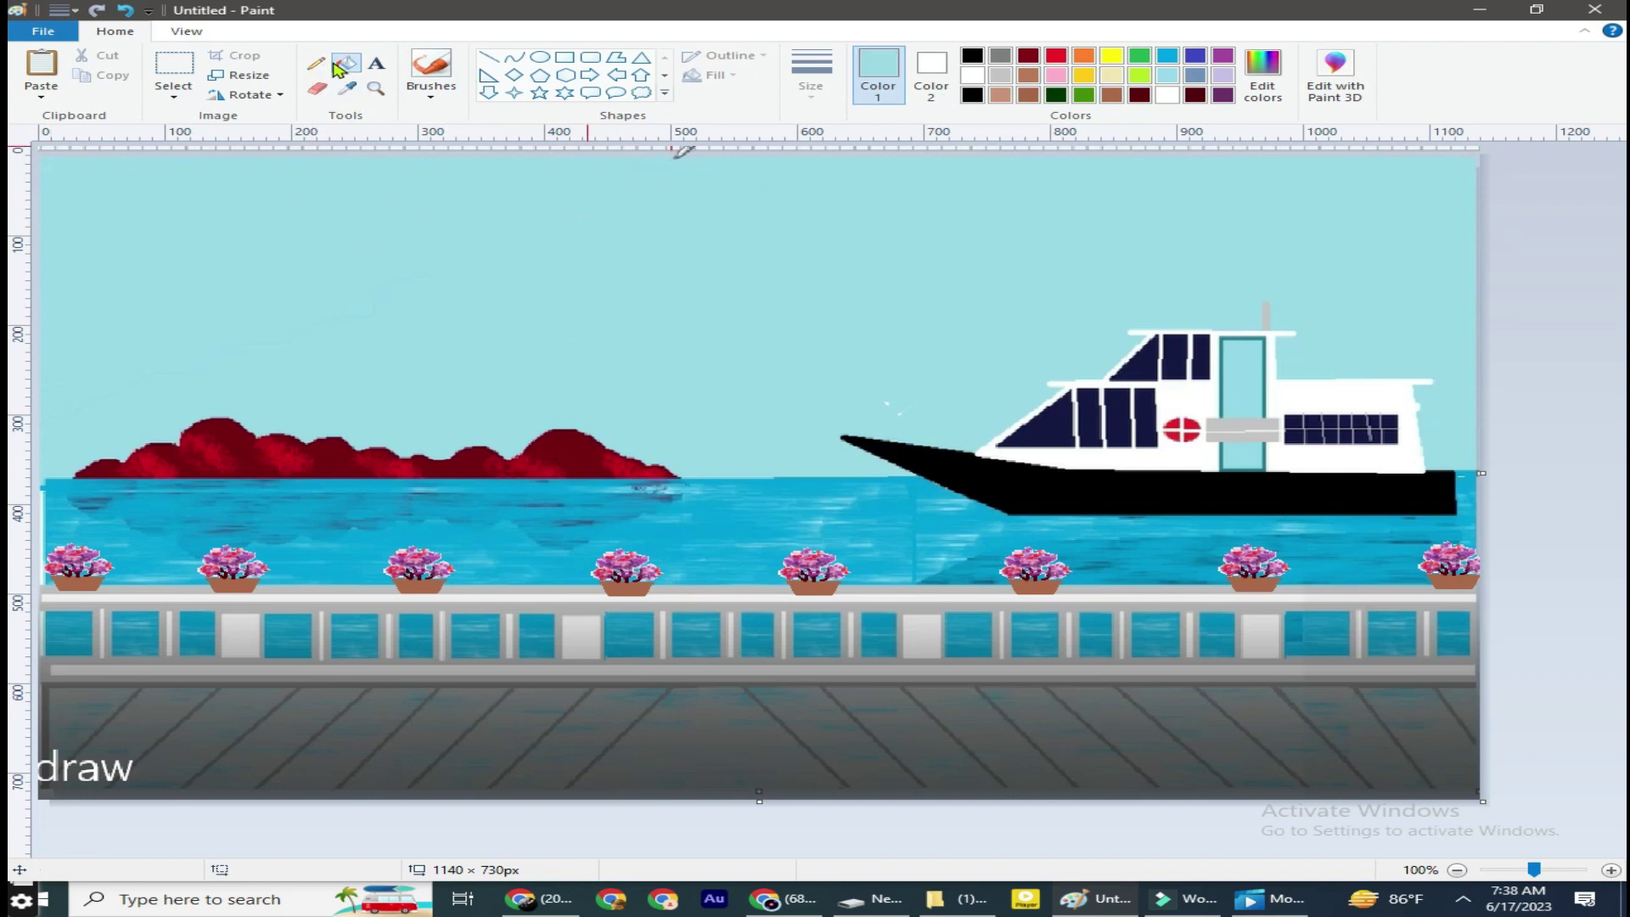
# Save the sky blue as a custom colour and pencil faint streaks across the sky and hilltops
pyautogui.click(316, 63)
pyautogui.click(878, 72)
pyautogui.click(1262, 77)
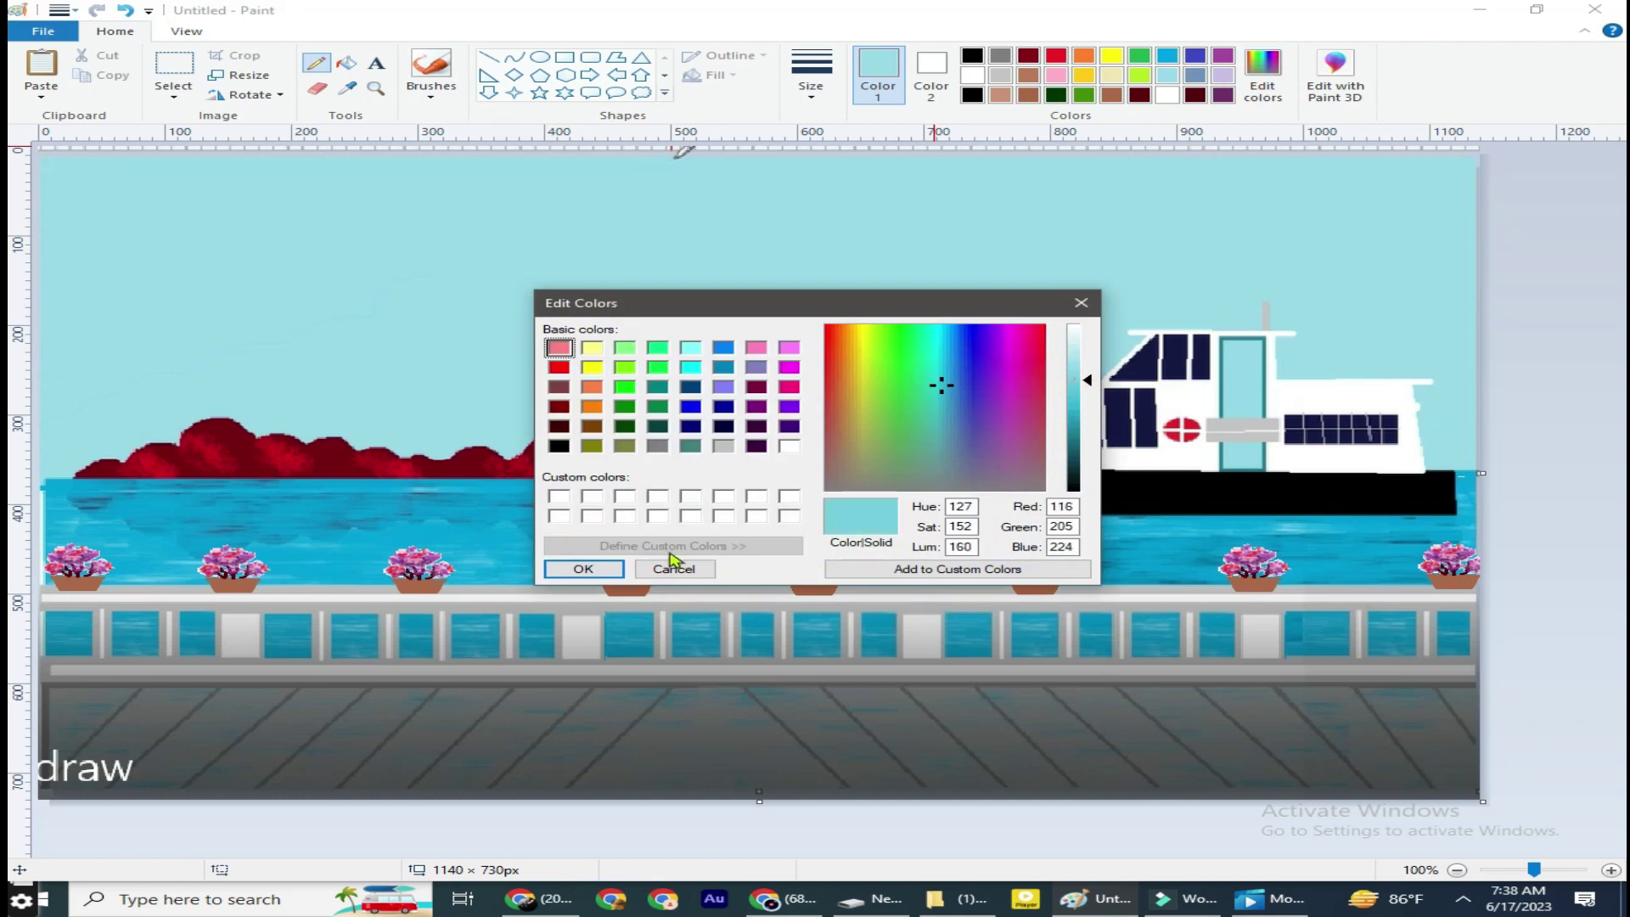
pyautogui.click(584, 568)
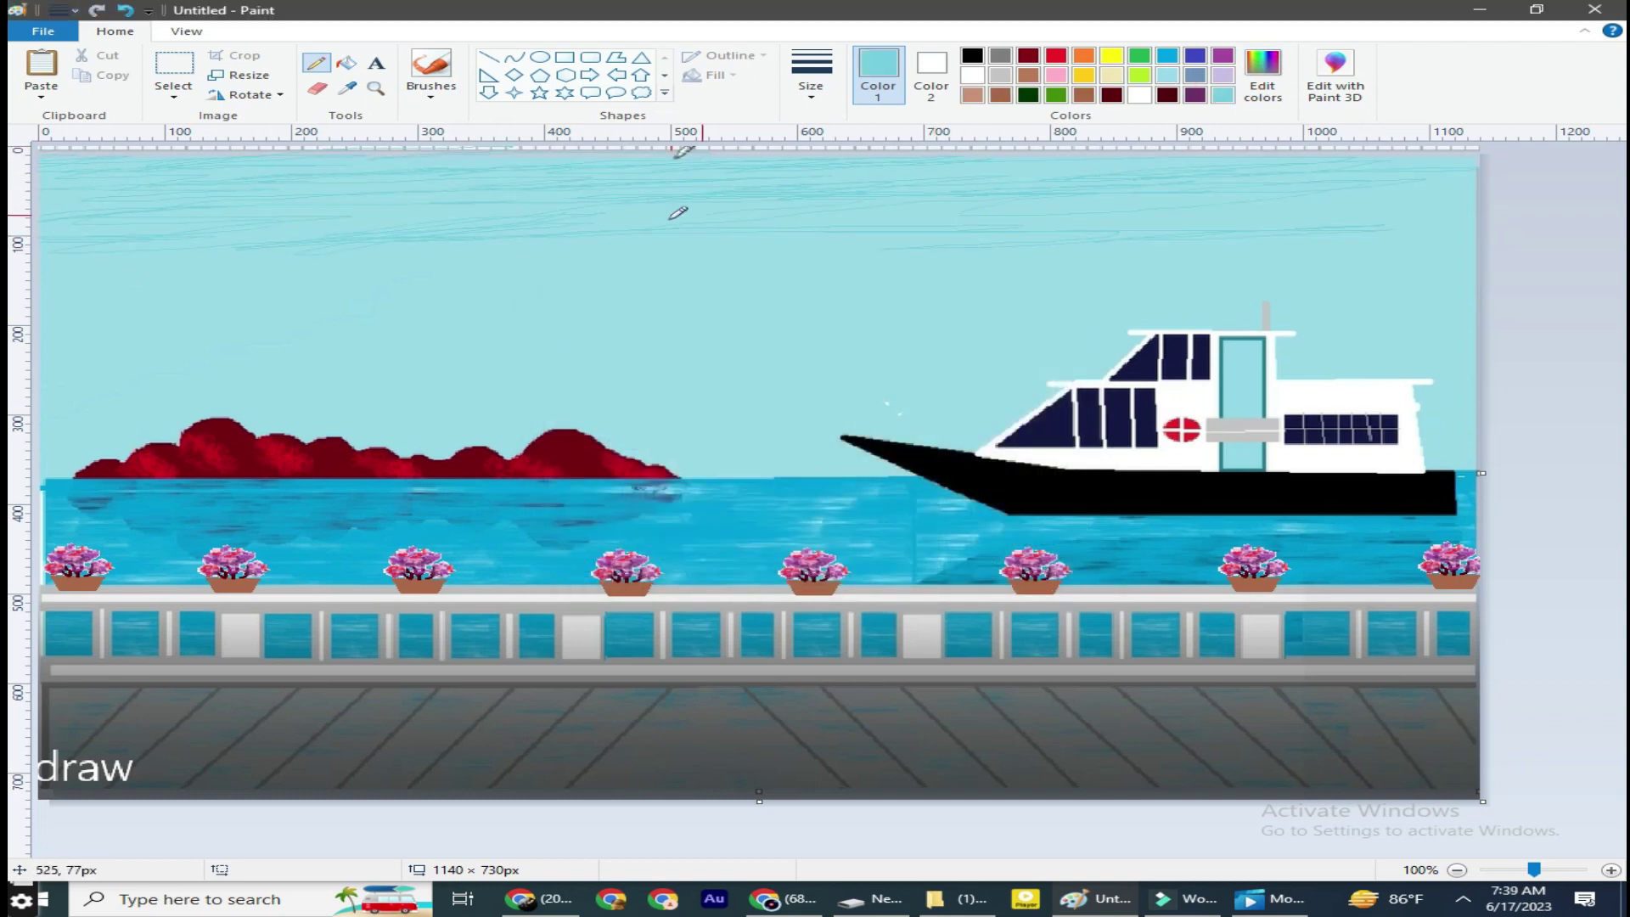
pyautogui.click(564, 244)
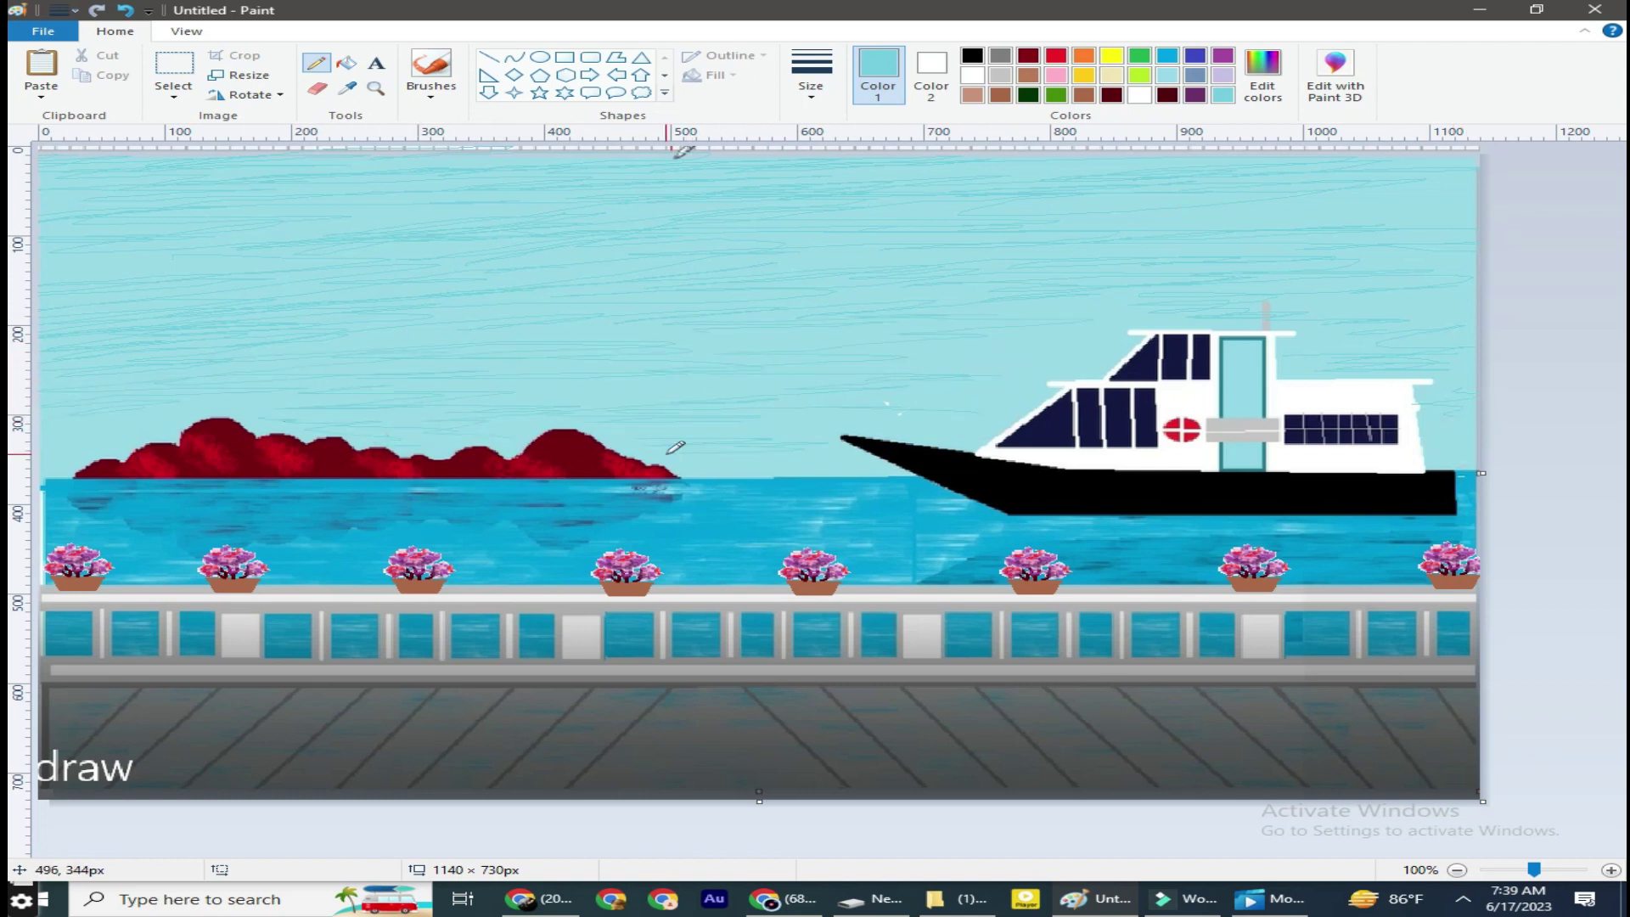
pyautogui.click(882, 363)
pyautogui.moveTo(146, 426); pyautogui.dragTo(53, 456)
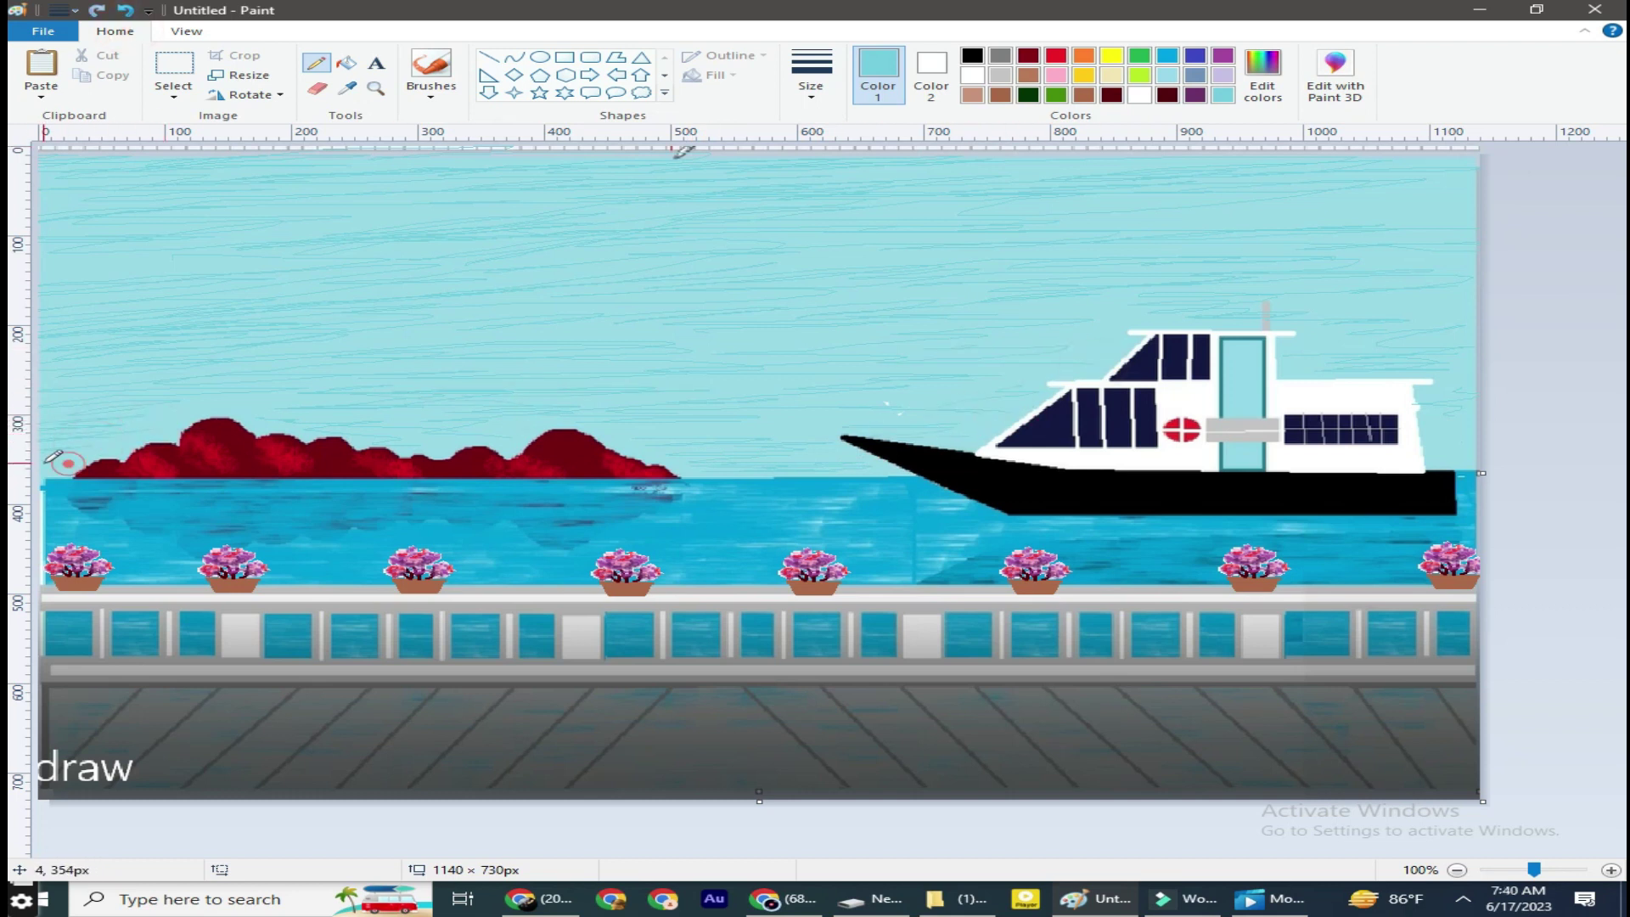
pyautogui.click(406, 419)
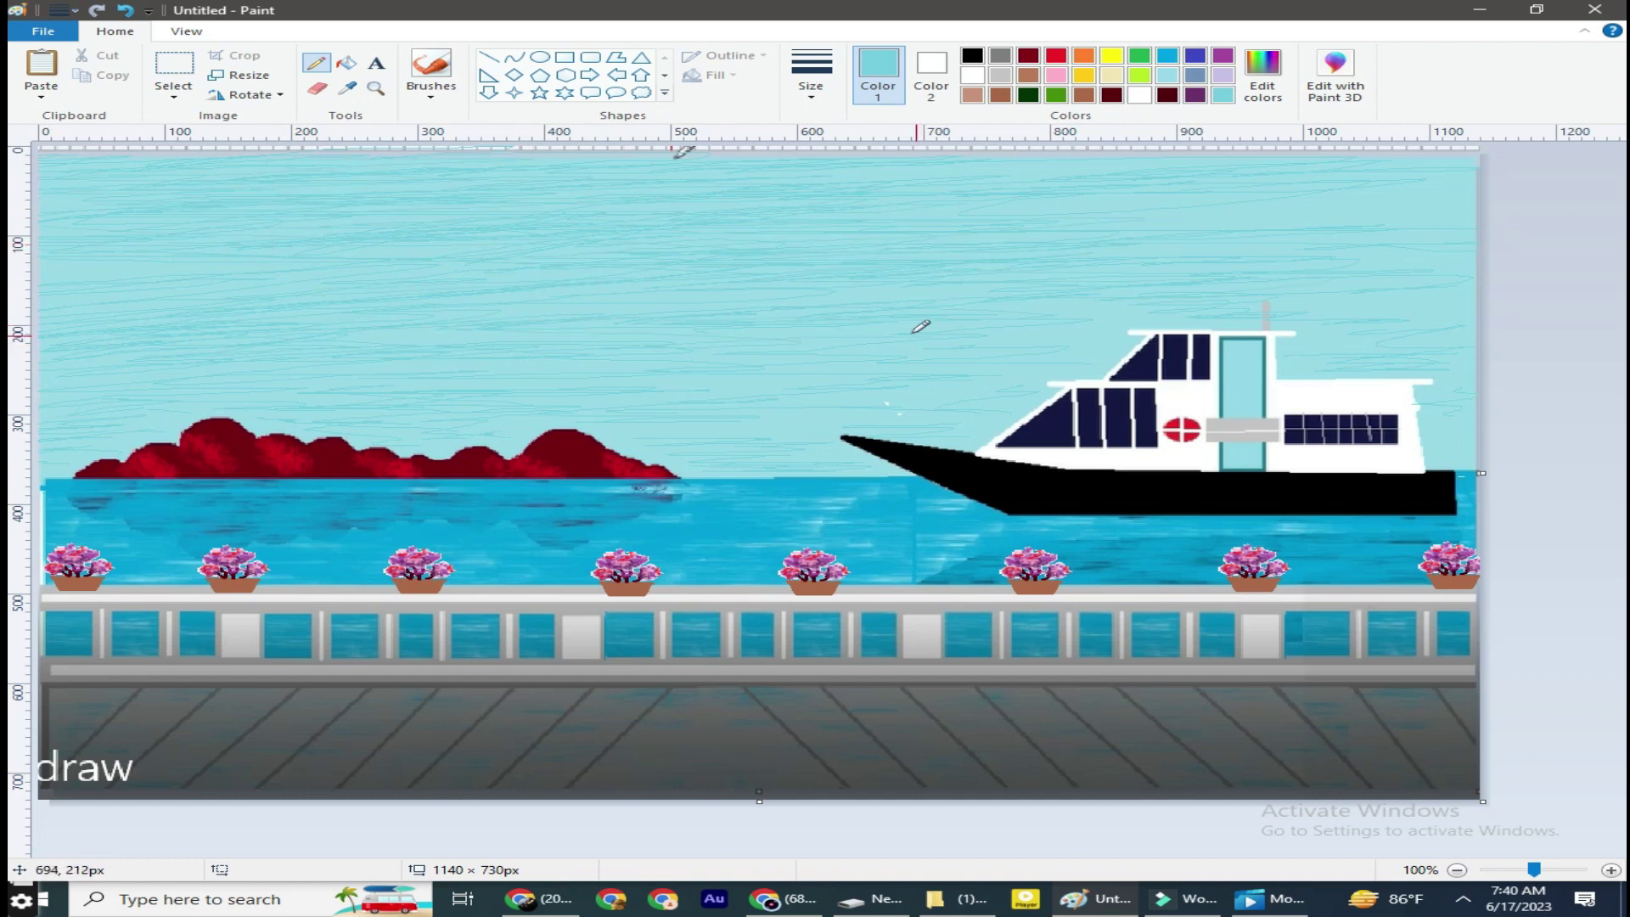
# Fill a left sky patch and begin lightening the blue to (146, 216, 231)
pyautogui.click(347, 62)
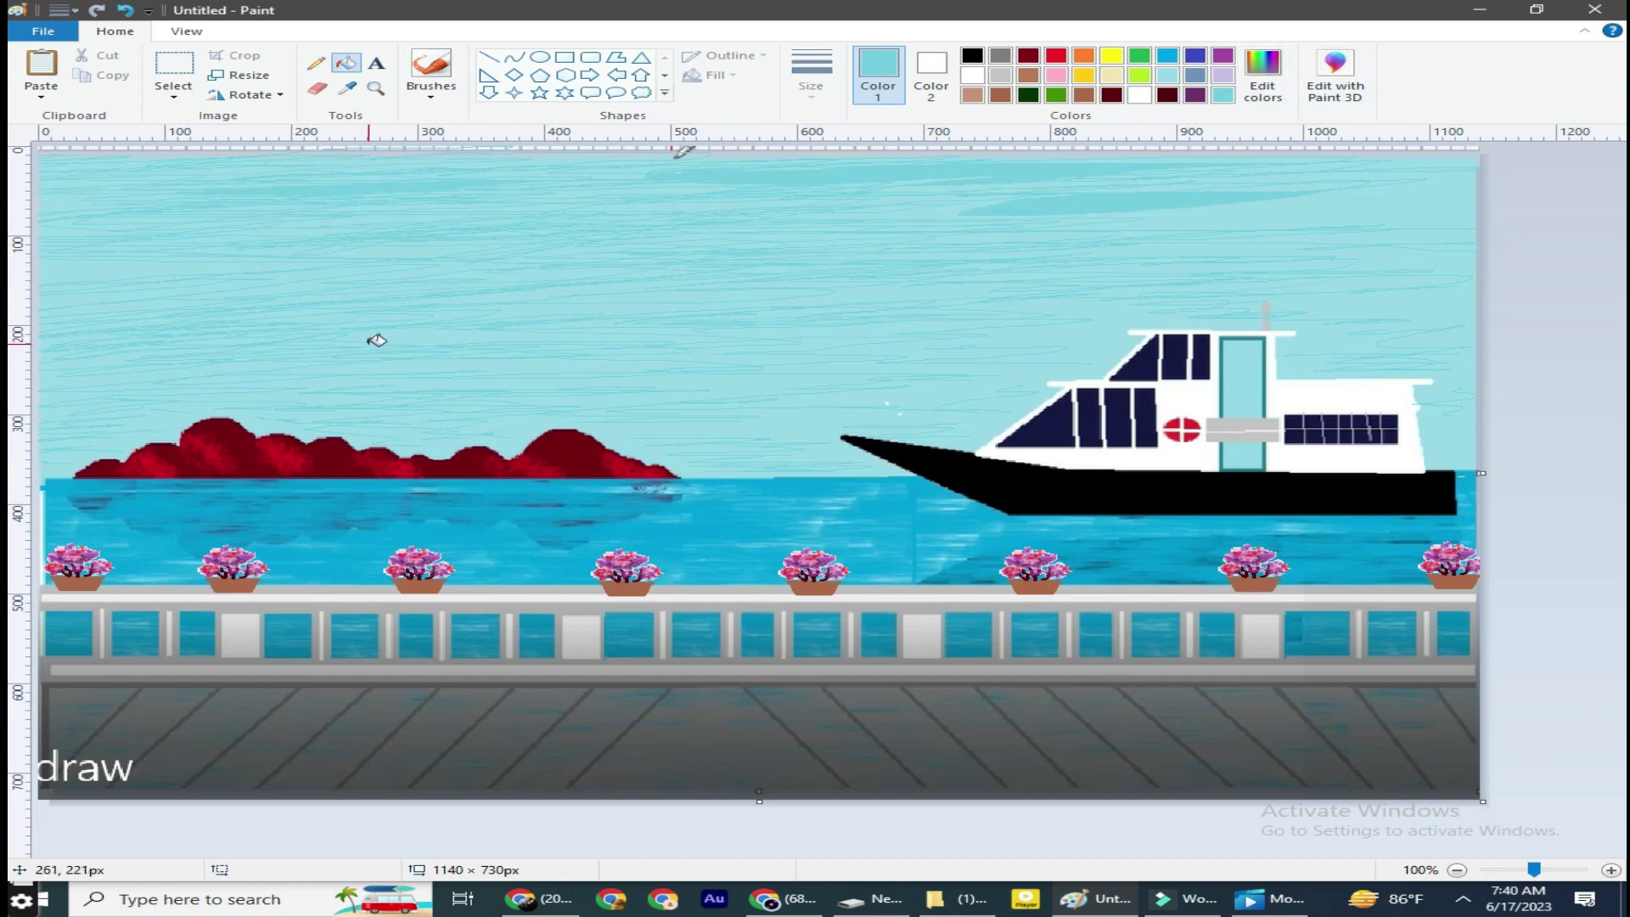
pyautogui.click(73, 247)
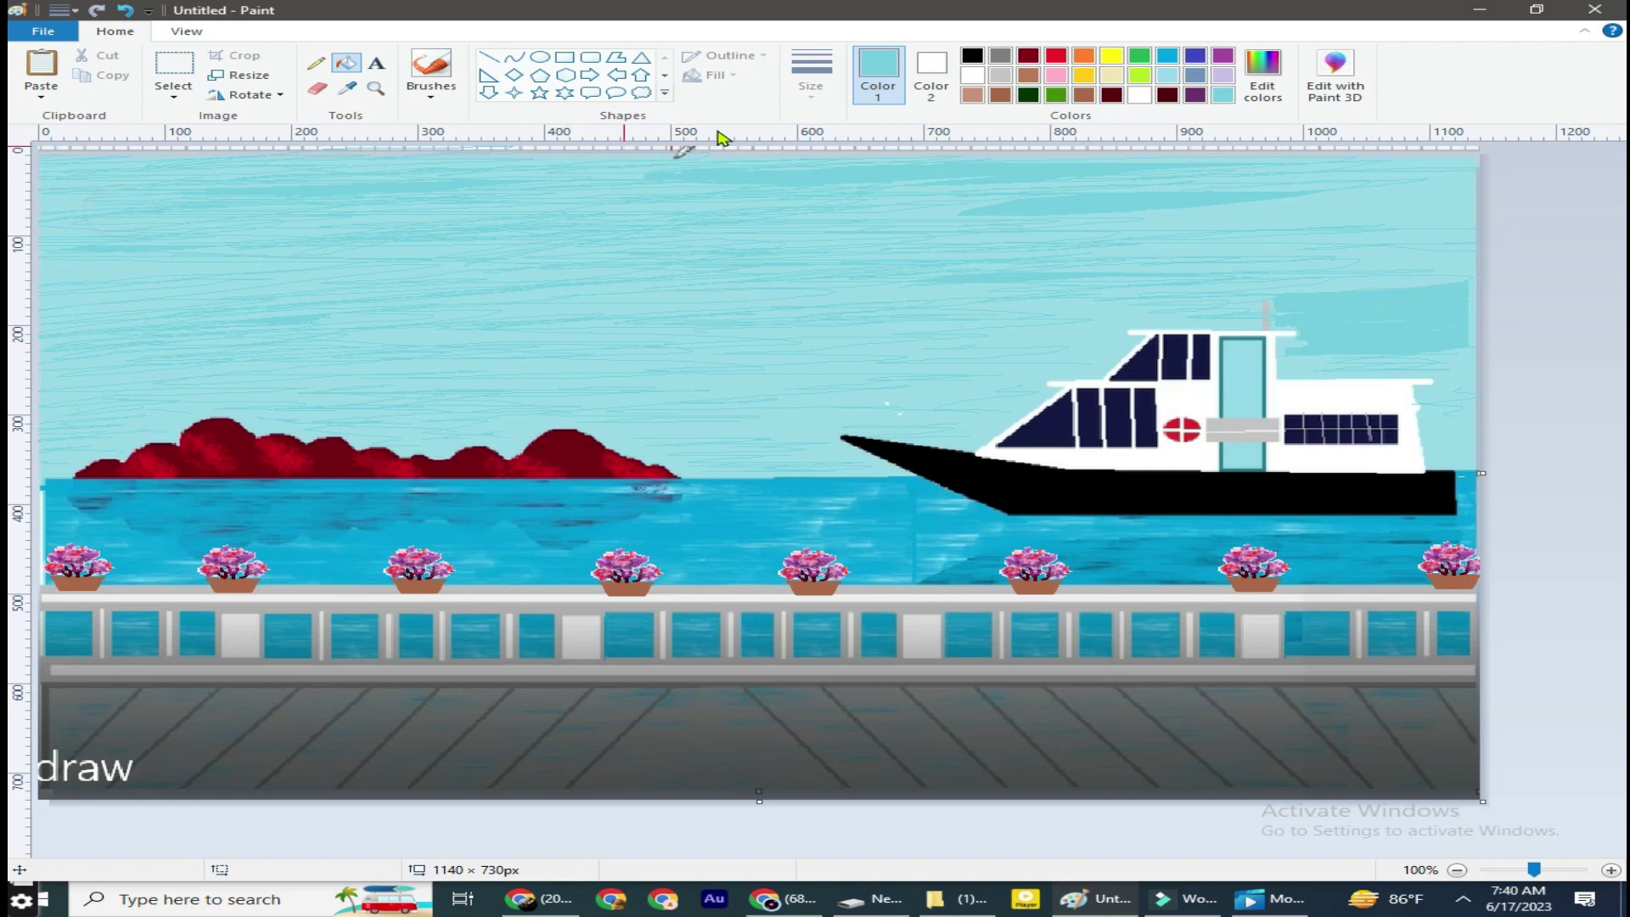
pyautogui.click(1263, 76)
pyautogui.click(1077, 369)
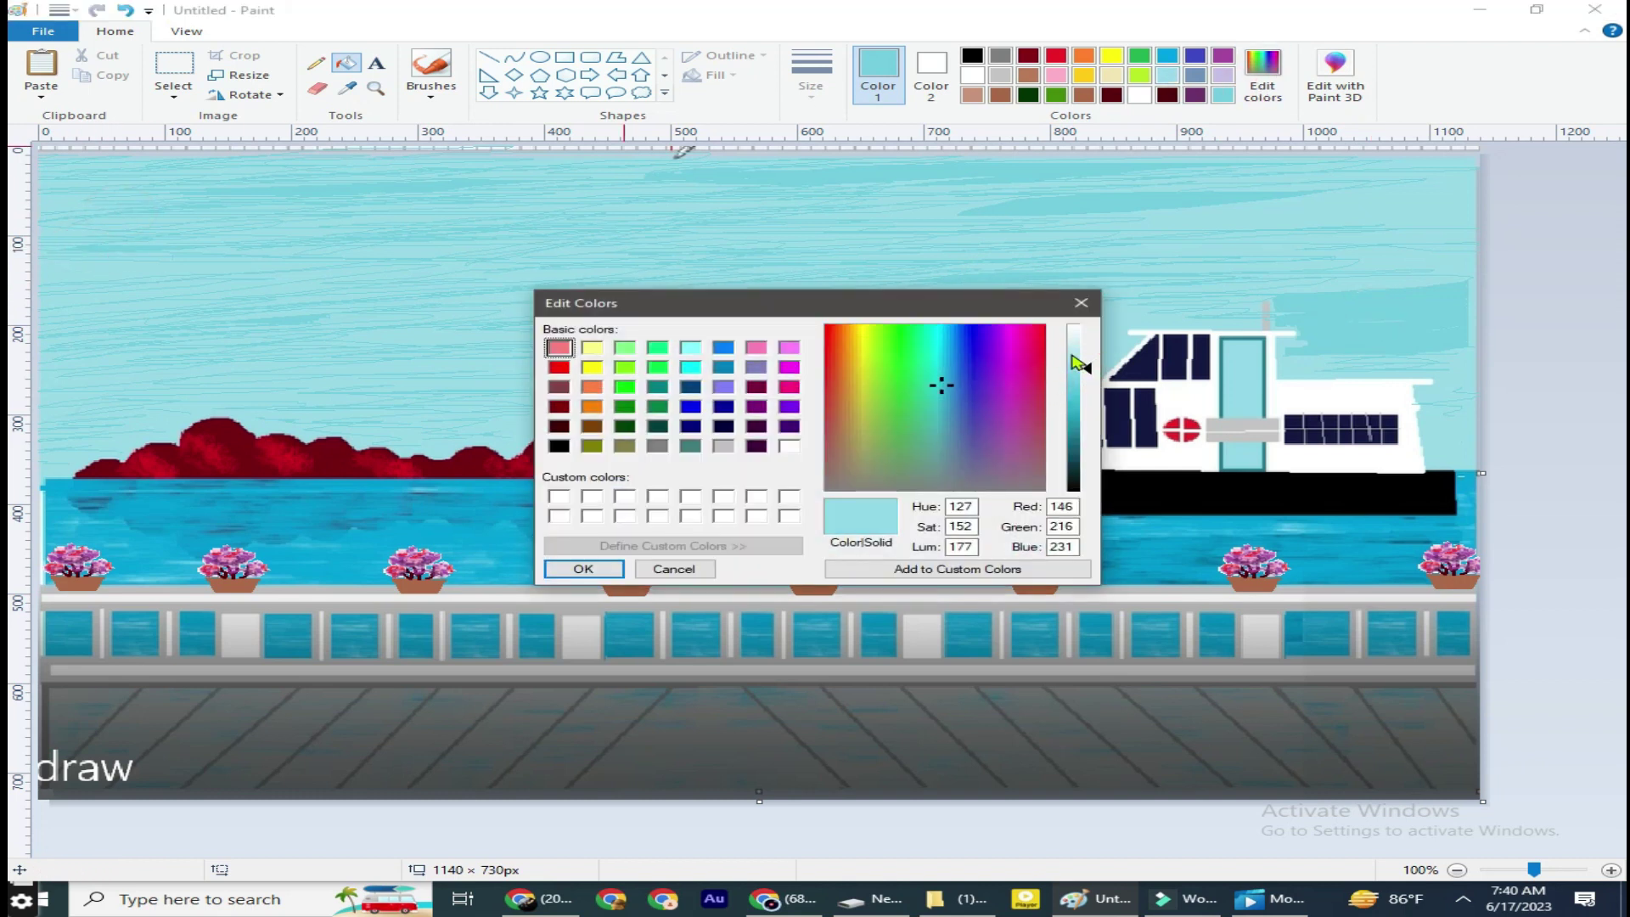
# Fill sky streaks and bands with the lighter cyan, from the left sky to the boat's cabin
pyautogui.press('Return')
pyautogui.click(175, 200)
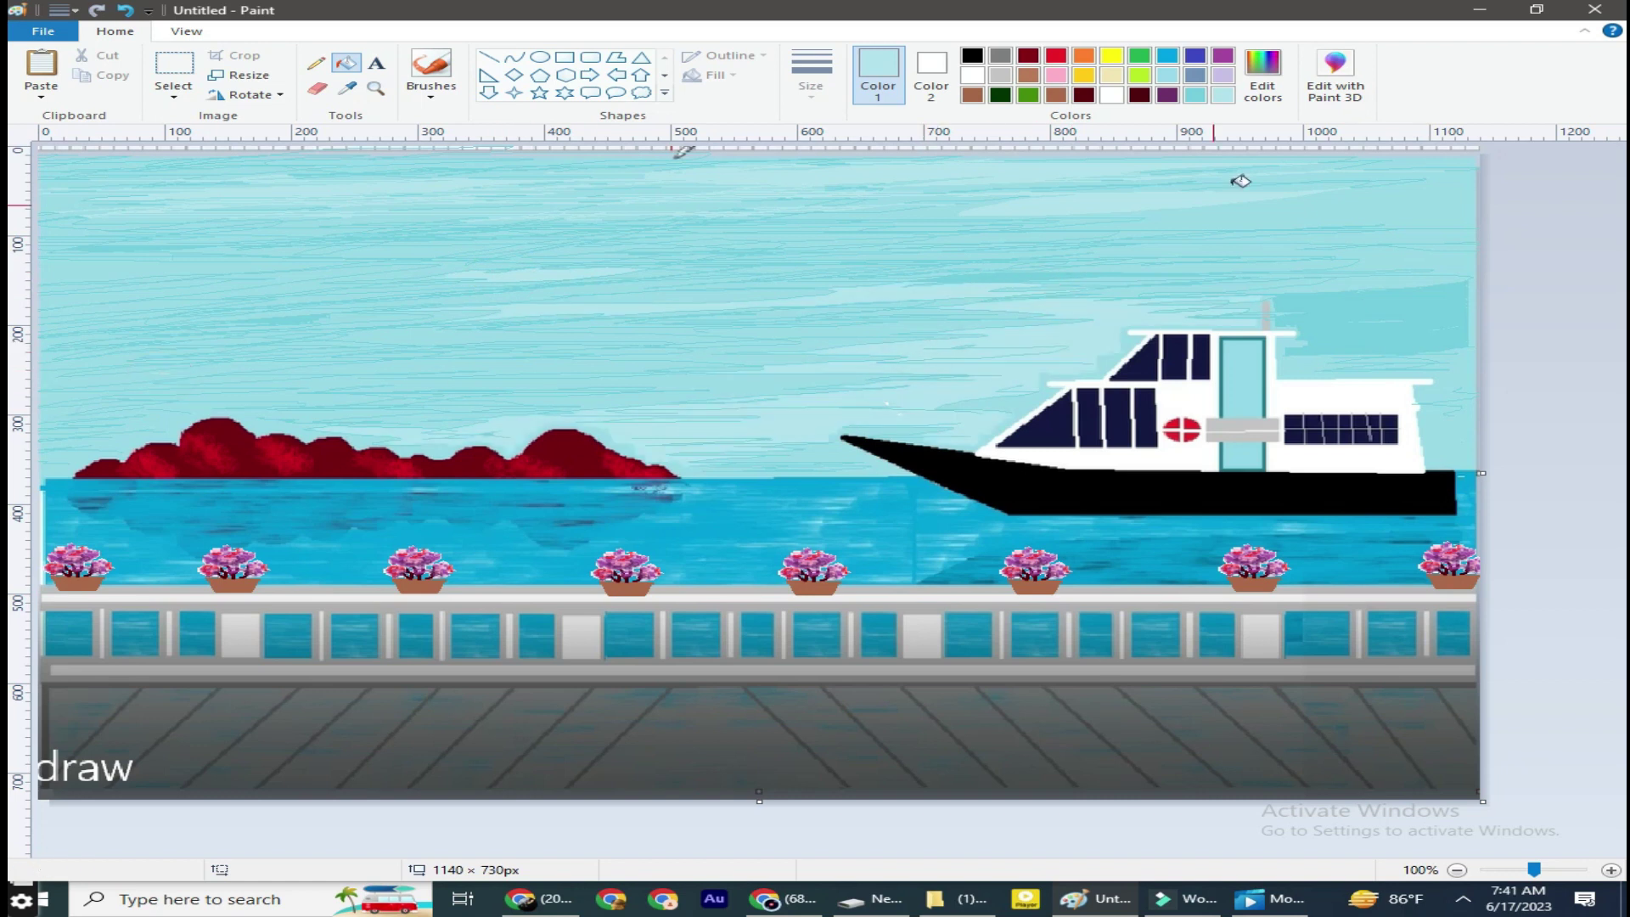
pyautogui.press('Return')
pyautogui.click(416, 380)
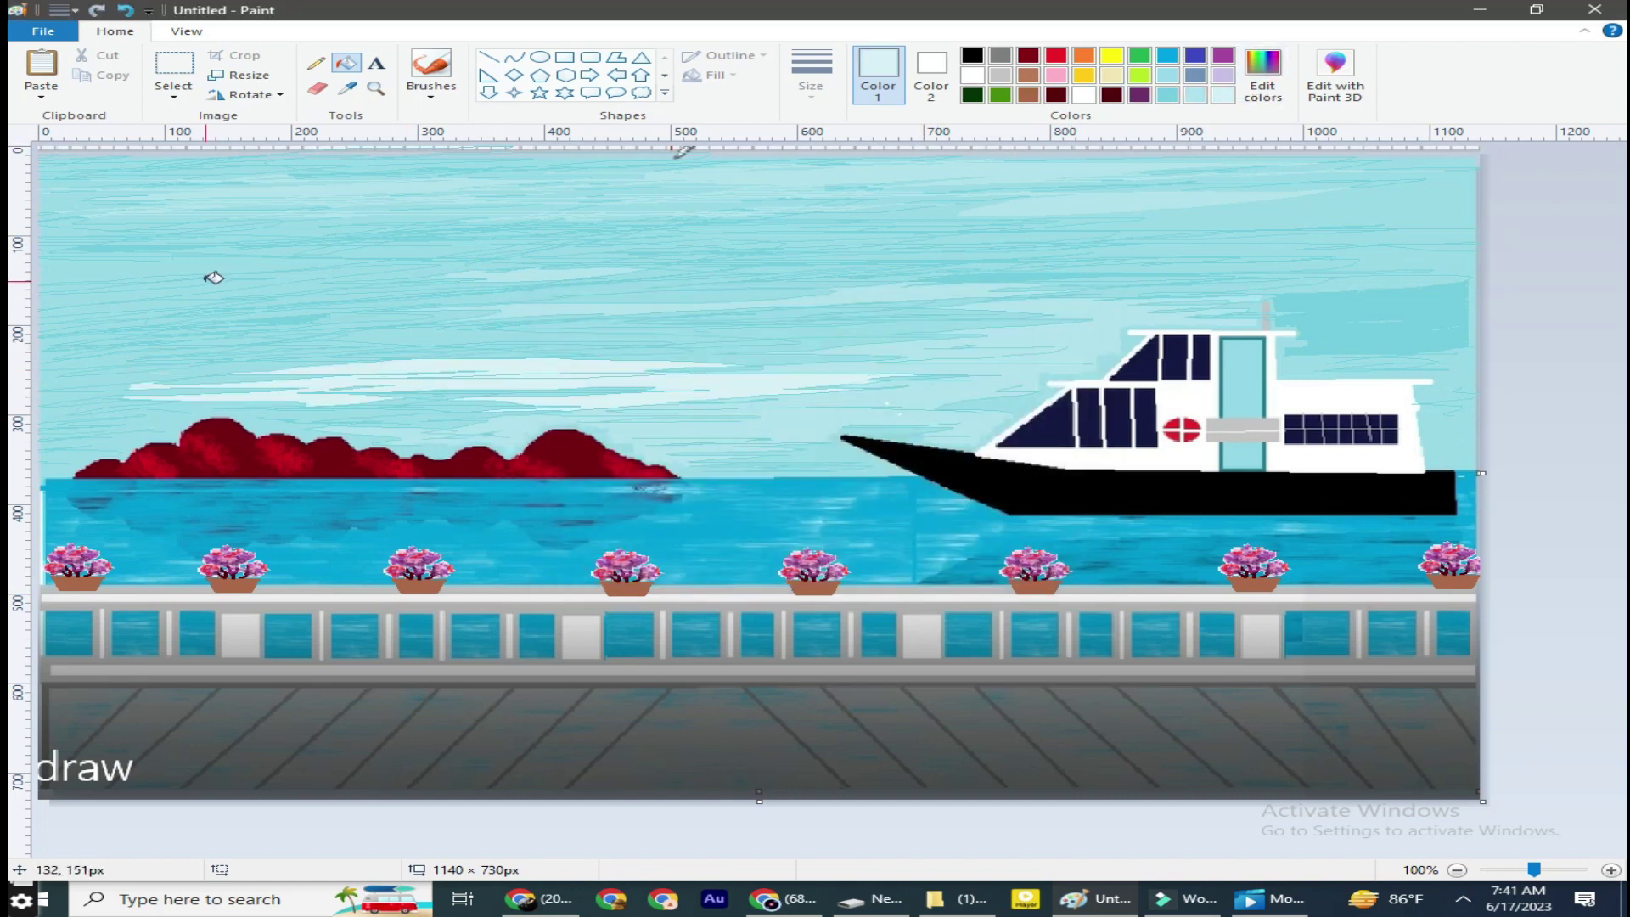
pyautogui.click(417, 248)
pyautogui.click(96, 421)
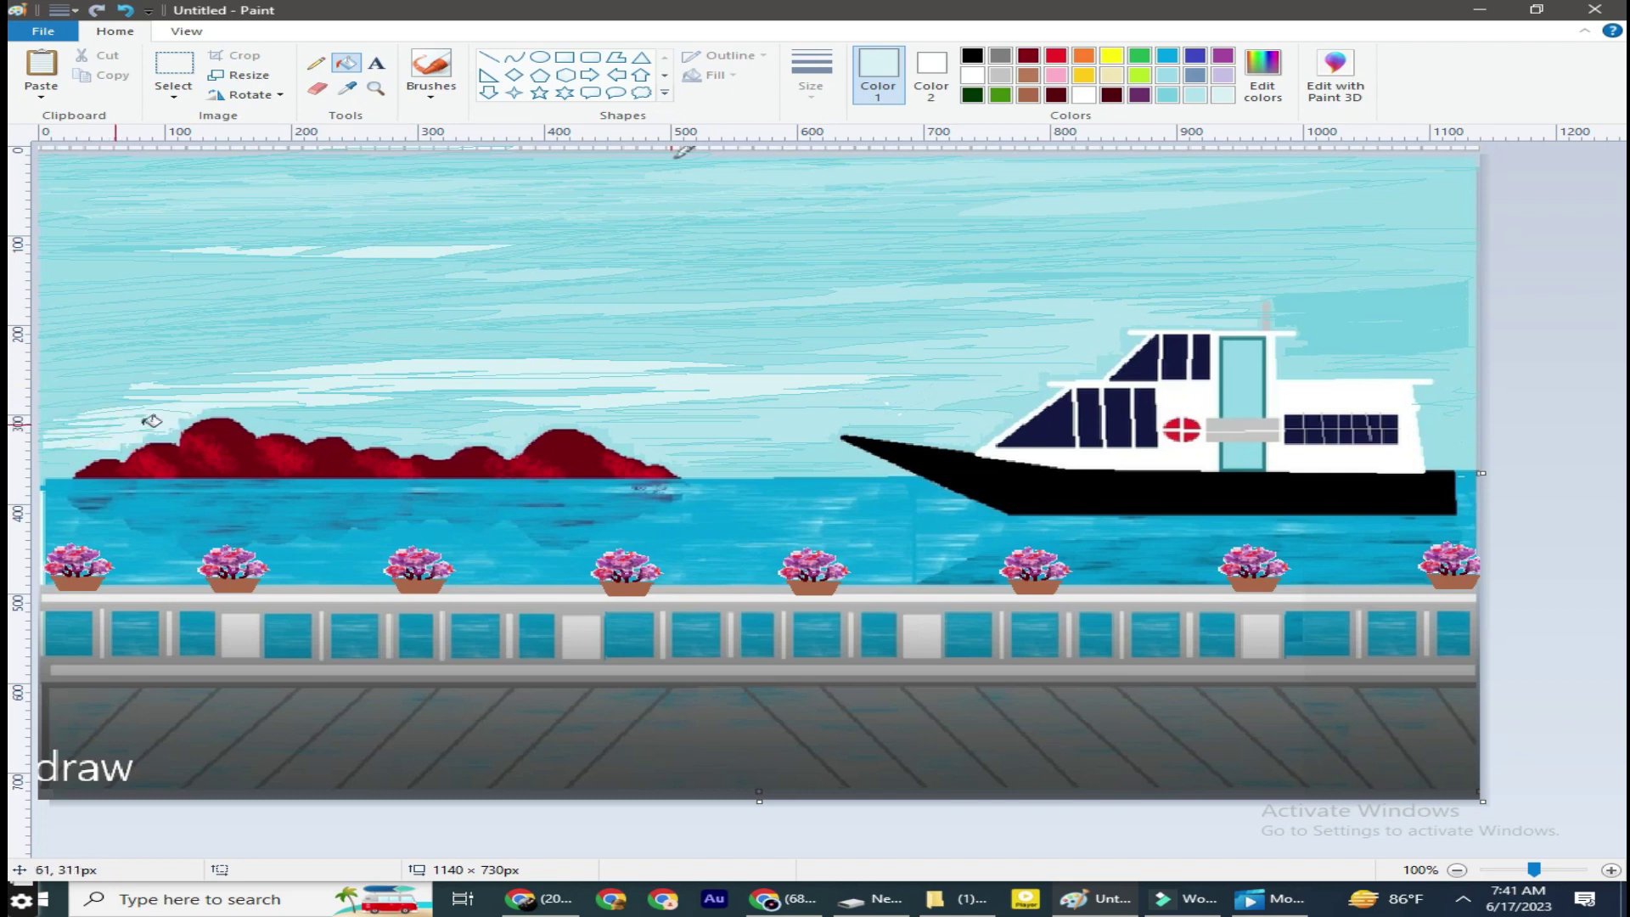
pyautogui.click(1342, 360)
pyautogui.click(1387, 286)
pyautogui.click(427, 212)
pyautogui.click(263, 174)
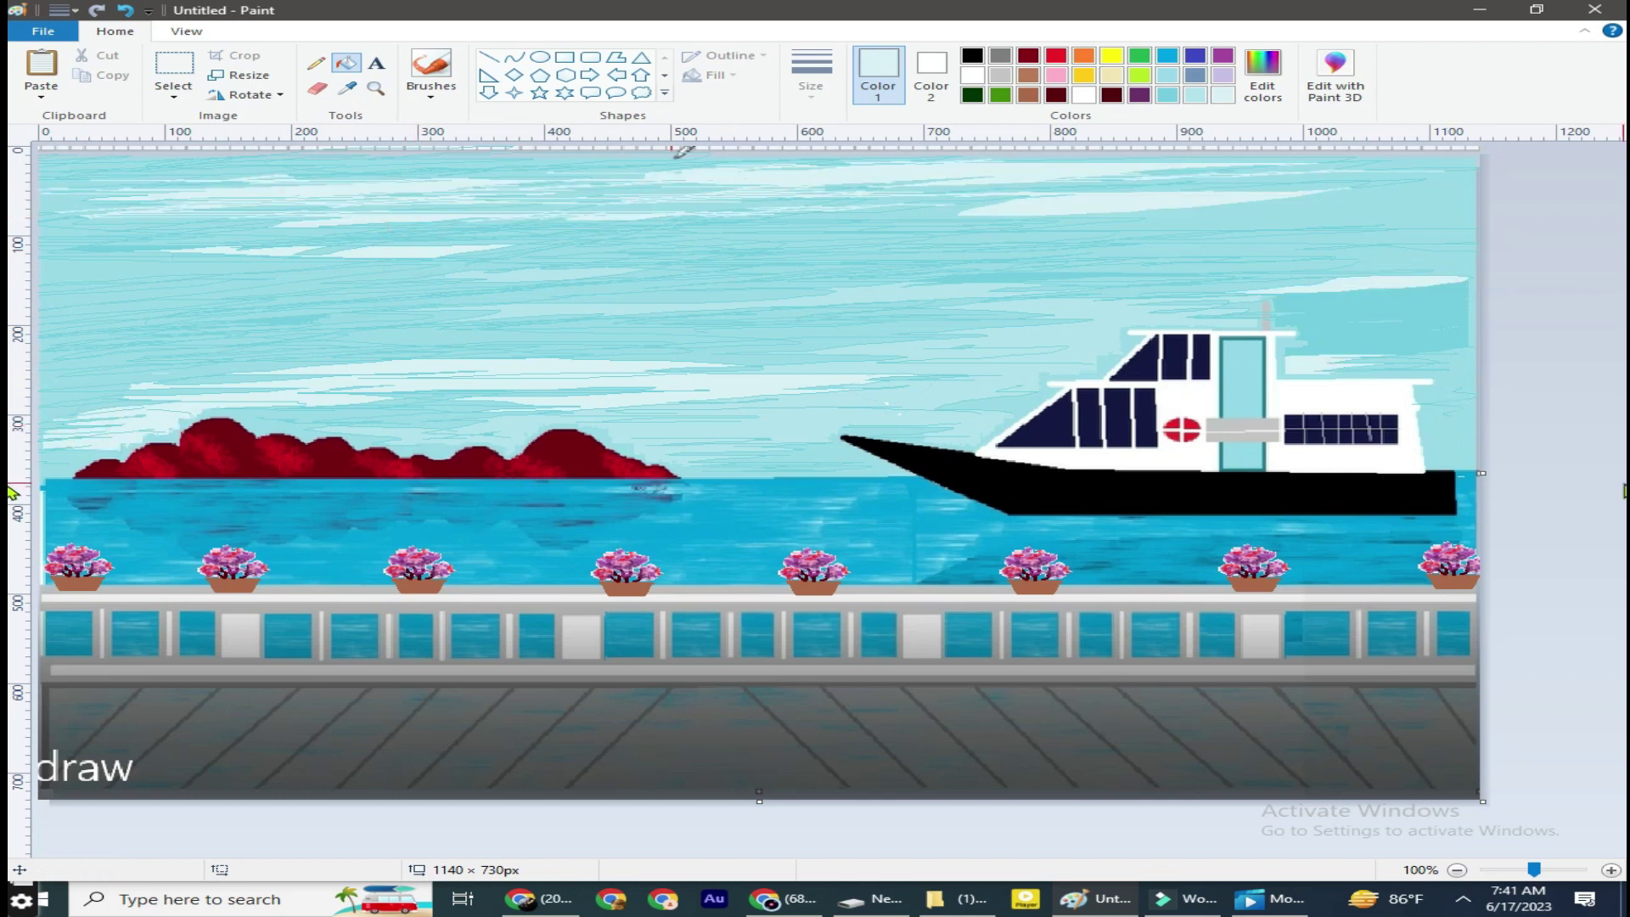
# Sweep pale strokes across the lower and upper sky, then sample the light teal sky tone
pyautogui.moveTo(401, 356)
pyautogui.mouseDown()
pyautogui.moveTo(233, 328)
pyautogui.moveTo(910, 328)
pyautogui.moveTo(128, 325)
pyautogui.moveTo(854, 338)
pyautogui.moveTo(1255, 276)
pyautogui.moveTo(1443, 271)
pyautogui.moveTo(434, 337)
pyautogui.mouseUp()
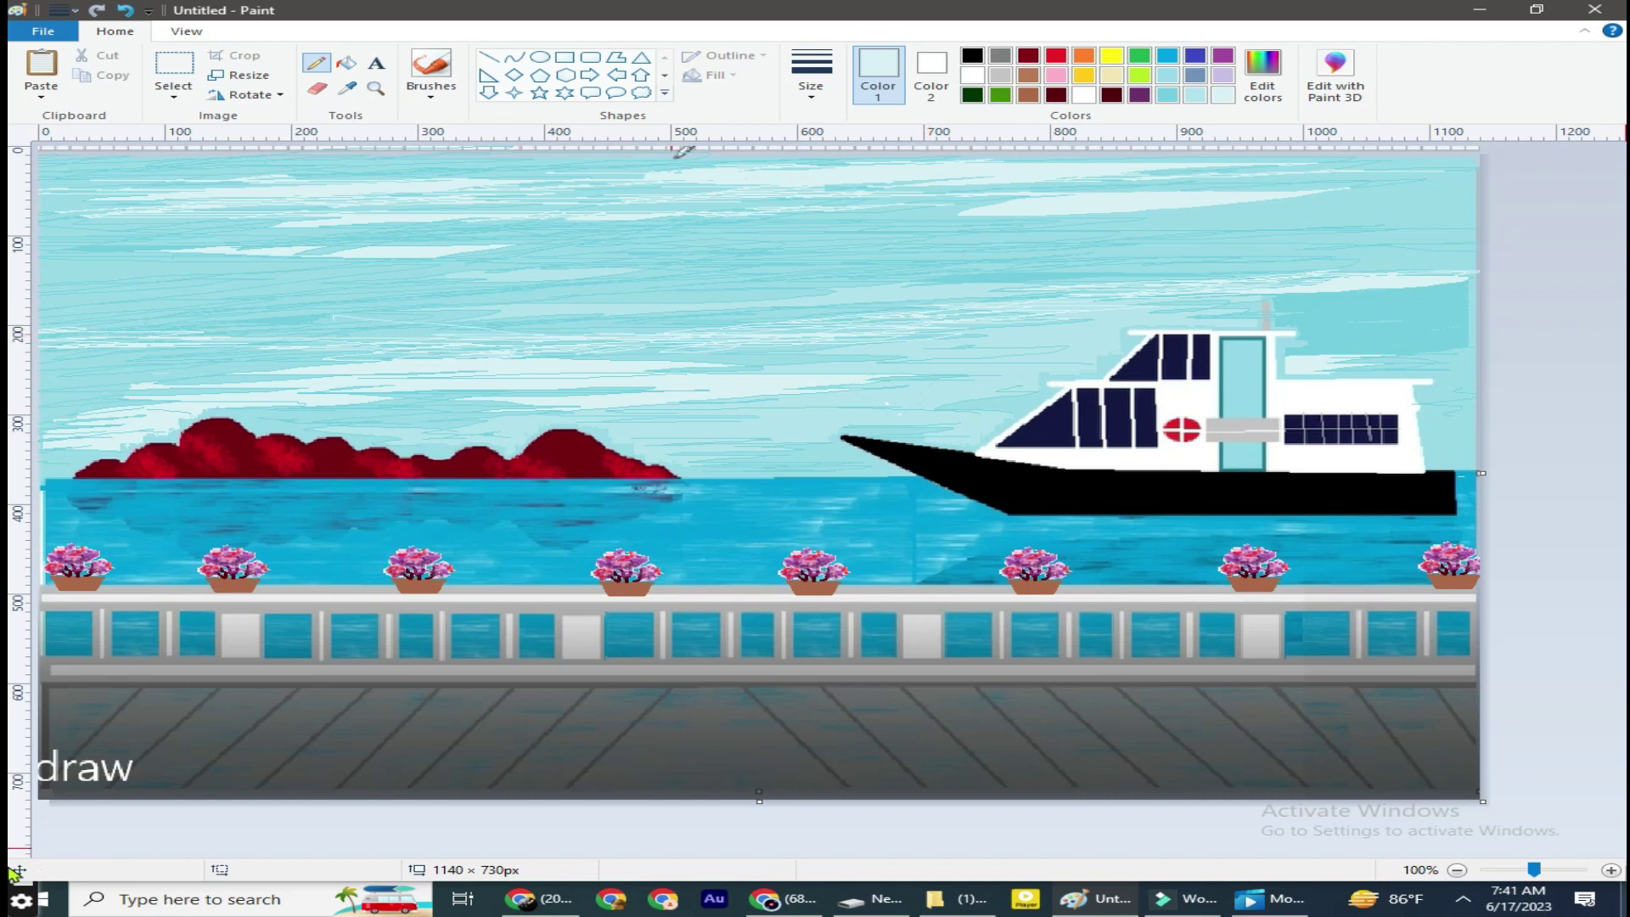
pyautogui.moveTo(893, 205)
pyautogui.mouseDown()
pyautogui.moveTo(708, 208)
pyautogui.moveTo(1387, 172)
pyautogui.moveTo(1186, 161)
pyautogui.moveTo(509, 204)
pyautogui.moveTo(308, 250)
pyautogui.moveTo(569, 246)
pyautogui.moveTo(173, 242)
pyautogui.moveTo(1427, 233)
pyautogui.mouseUp()
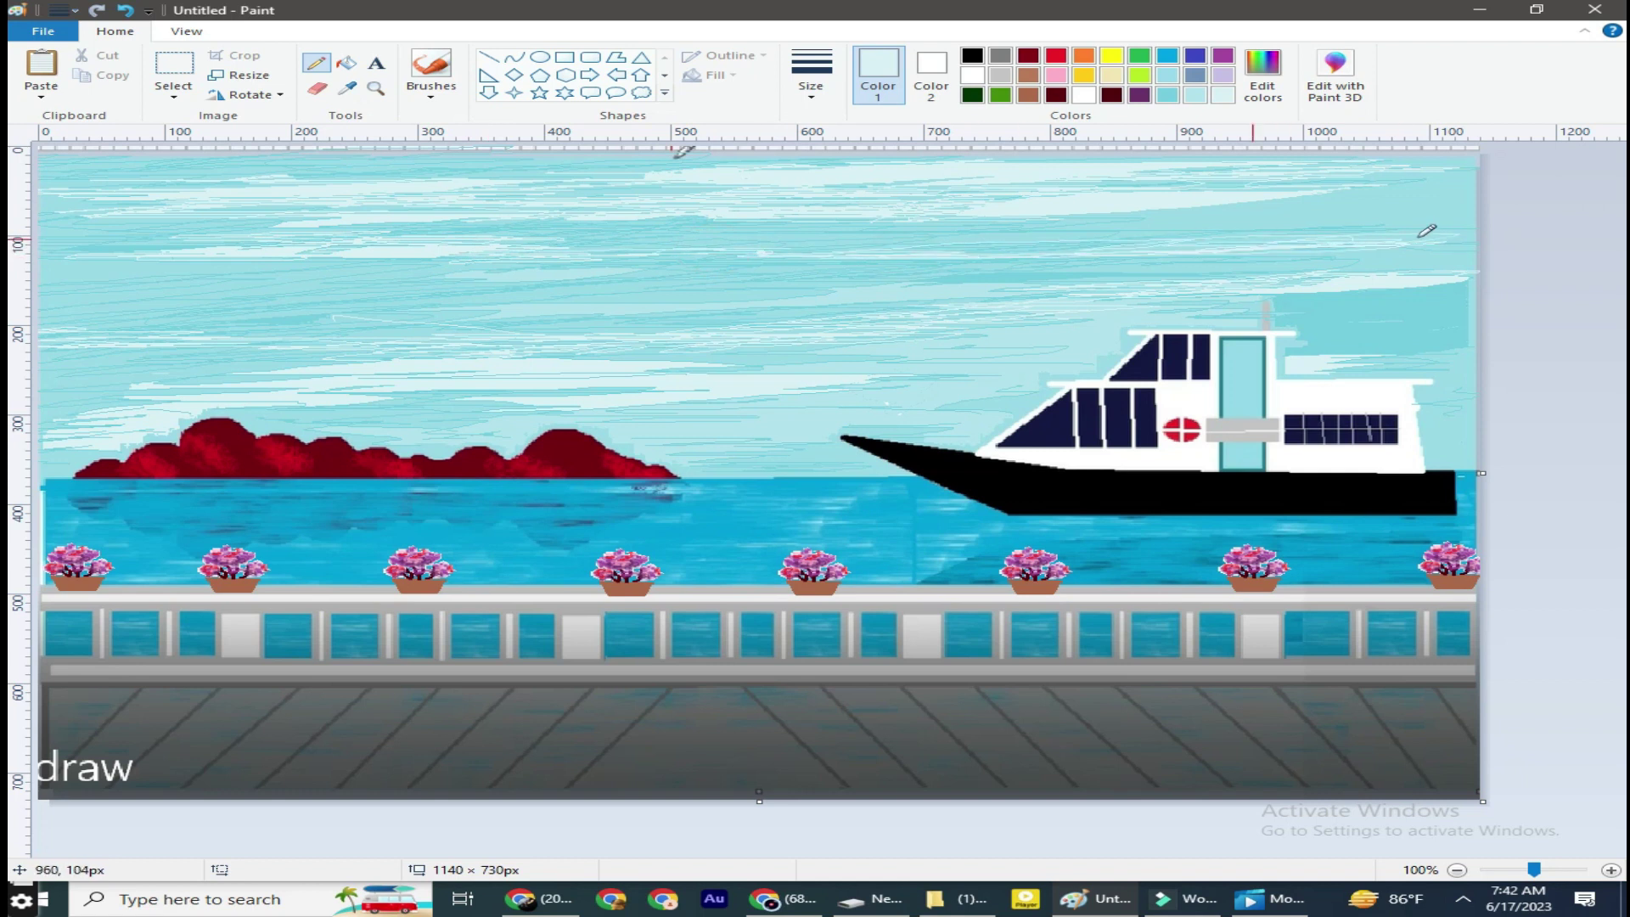
pyautogui.click(347, 87)
pyautogui.click(161, 290)
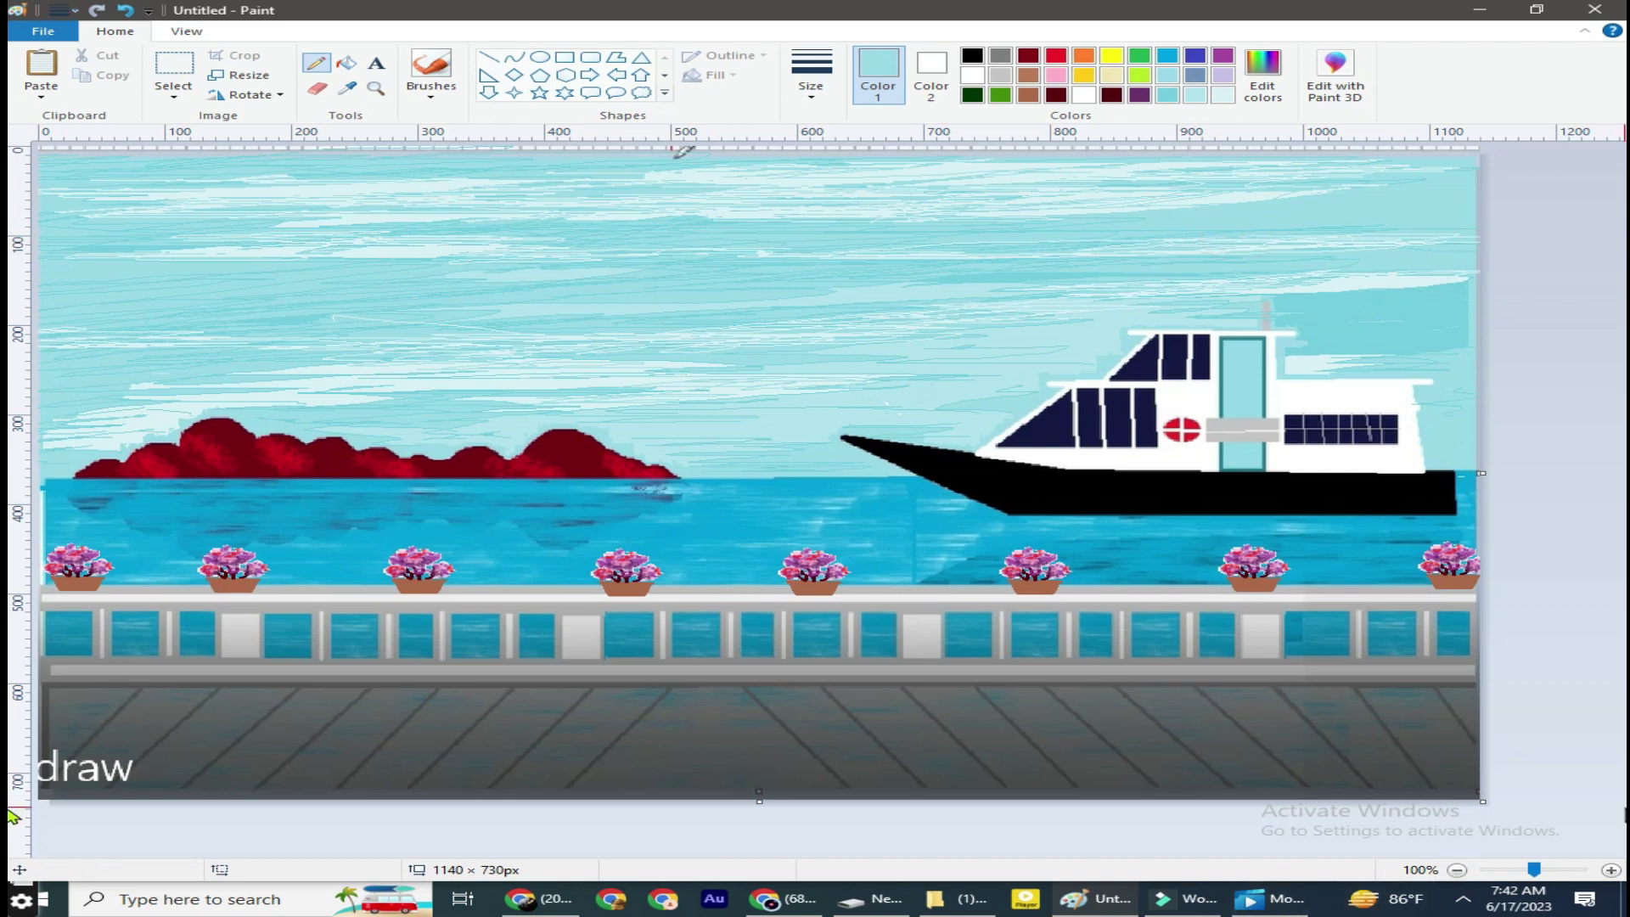
# Choose a black calligraphy brush and widen the canvas to 1247 px
pyautogui.click(431, 93)
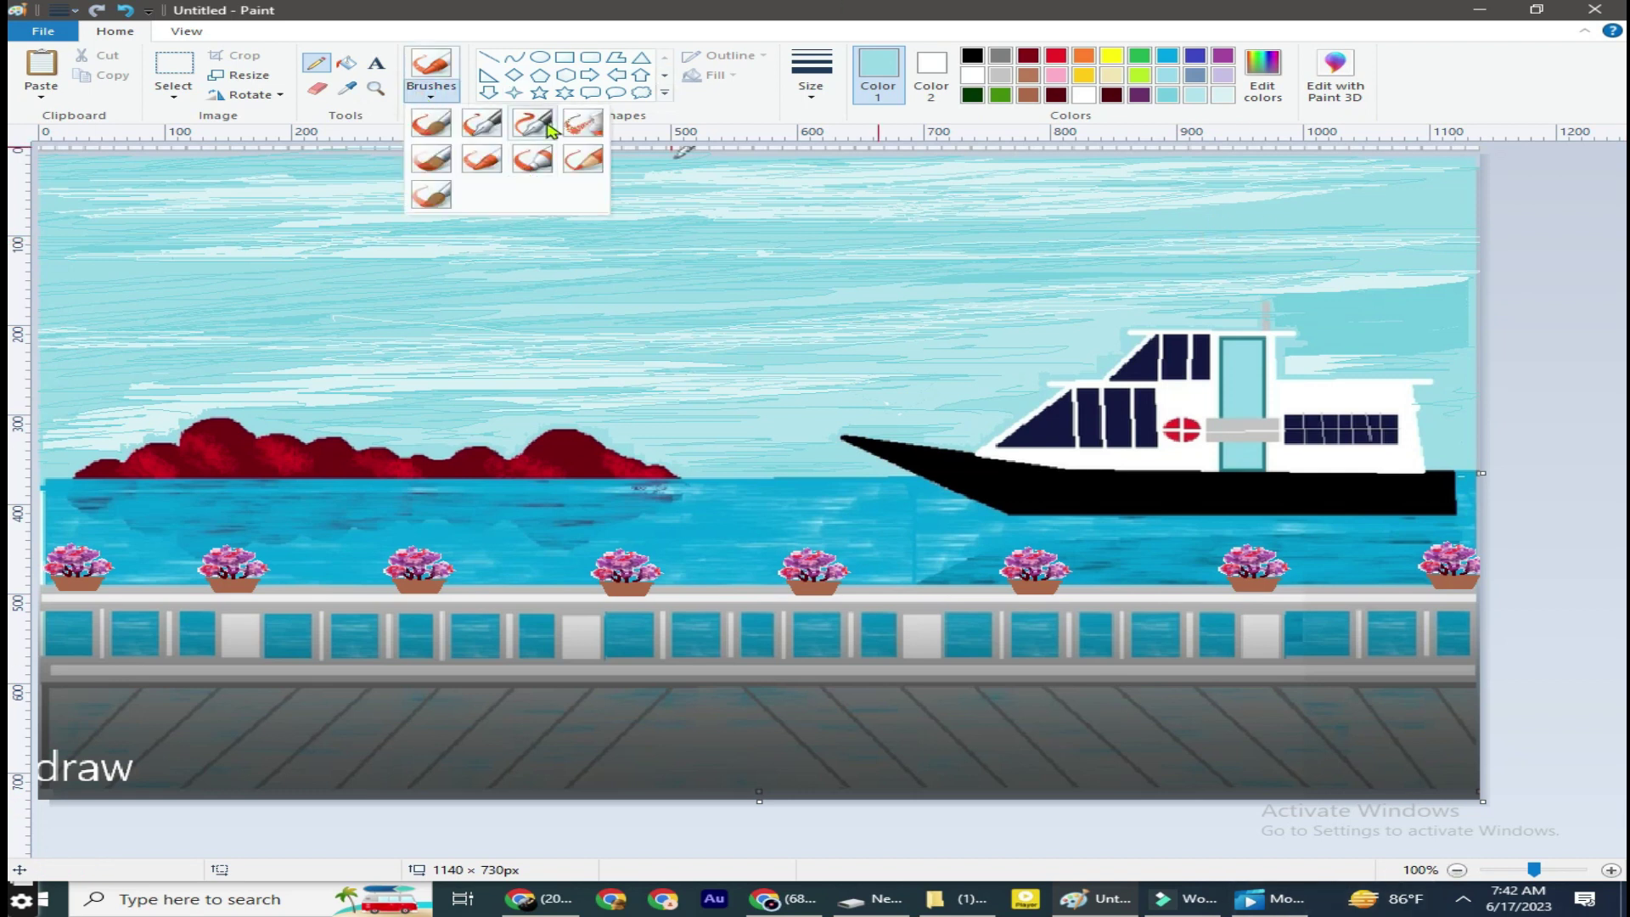
pyautogui.click(481, 128)
pyautogui.click(972, 56)
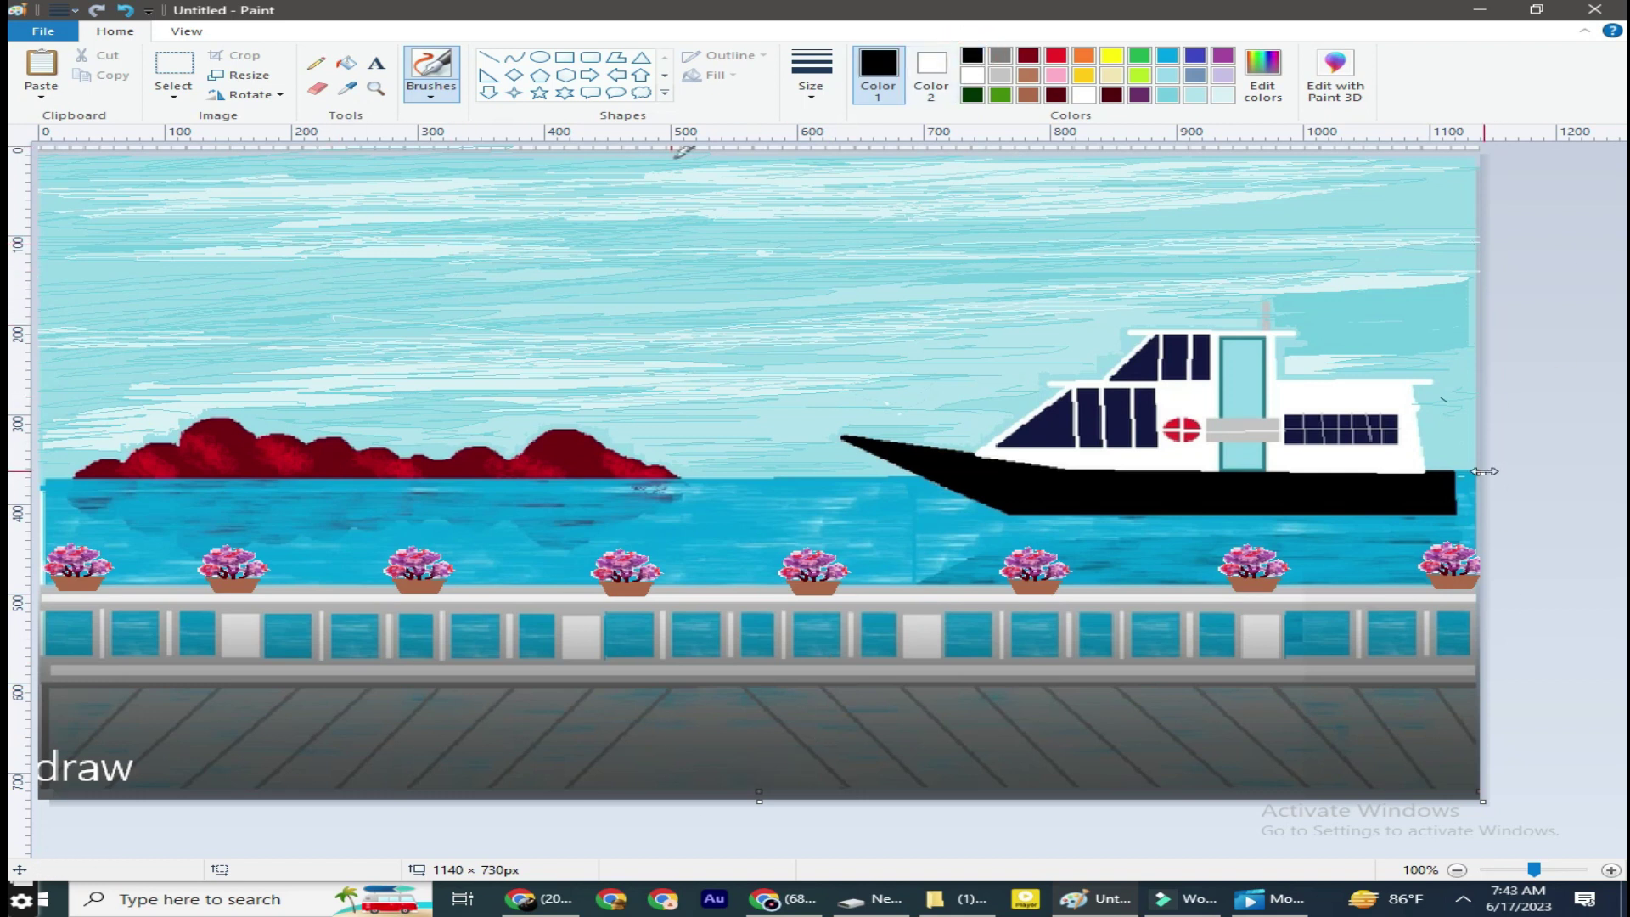
pyautogui.moveTo(1482, 472); pyautogui.dragTo(1618, 473)
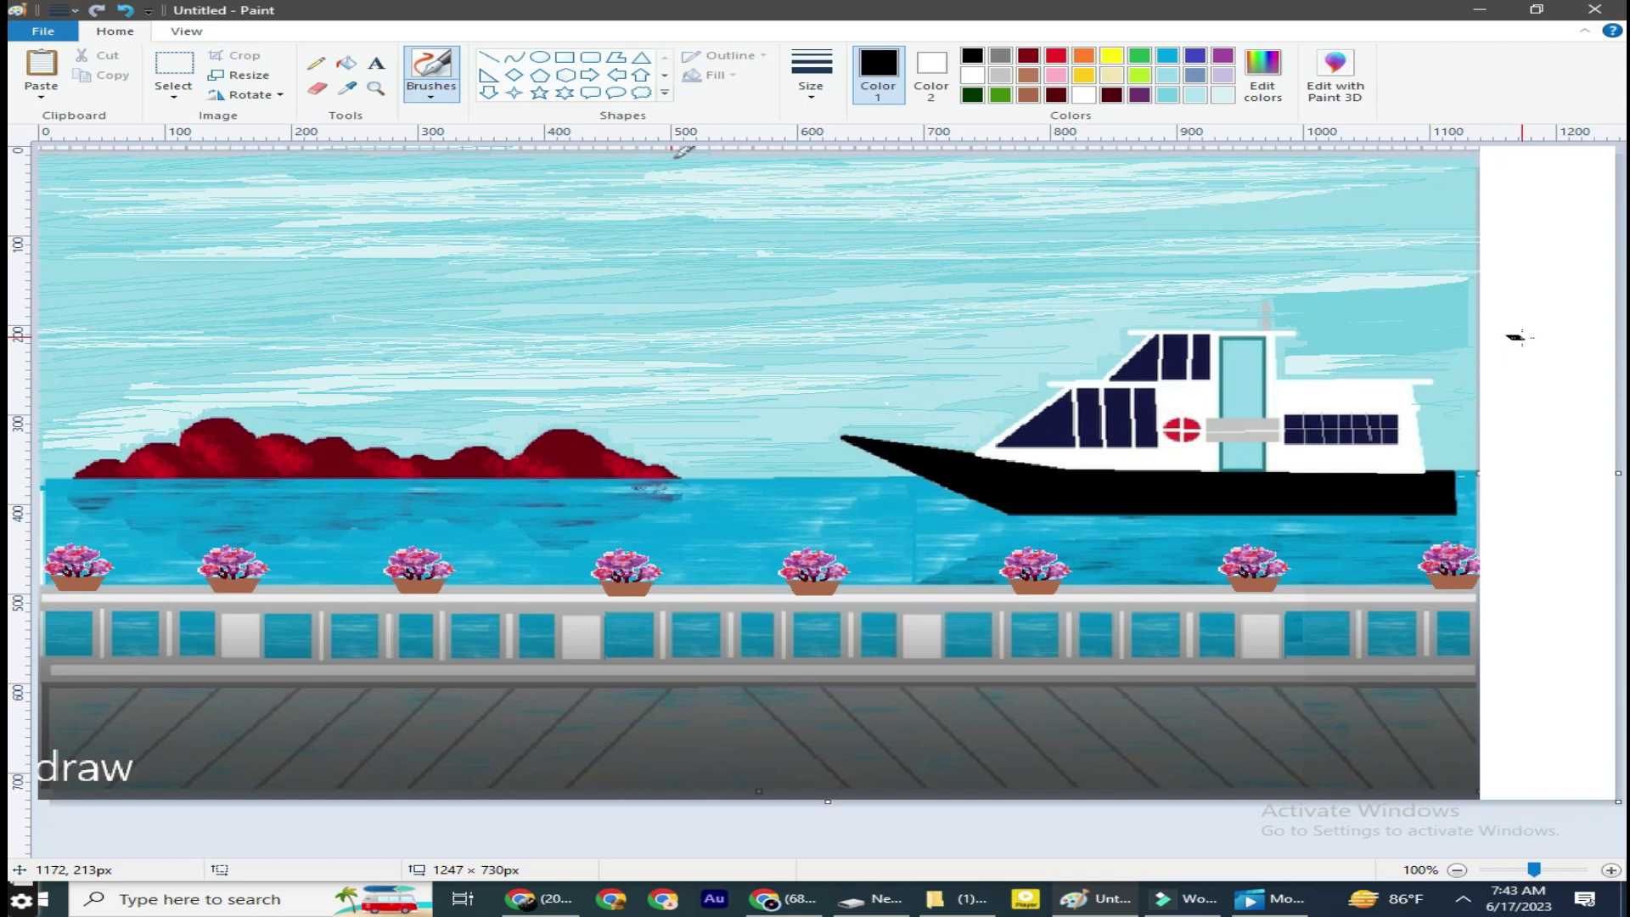
# Draw a black two-winged bird in the work area, thicken it, and move it into the sky
pyautogui.moveTo(1548, 334); pyautogui.dragTo(1541, 340)
pyautogui.moveTo(1559, 366); pyautogui.dragTo(1535, 367)
pyautogui.click(811, 77)
pyautogui.click(816, 145)
pyautogui.moveTo(1545, 374)
pyautogui.mouseDown()
pyautogui.moveTo(1555, 416)
pyautogui.moveTo(1350, 364)
pyautogui.moveTo(185, 289)
pyautogui.moveTo(357, 238)
pyautogui.moveTo(330, 293)
pyautogui.moveTo(479, 223)
pyautogui.mouseUp()
pyautogui.click(173, 95)
pyautogui.click(255, 134)
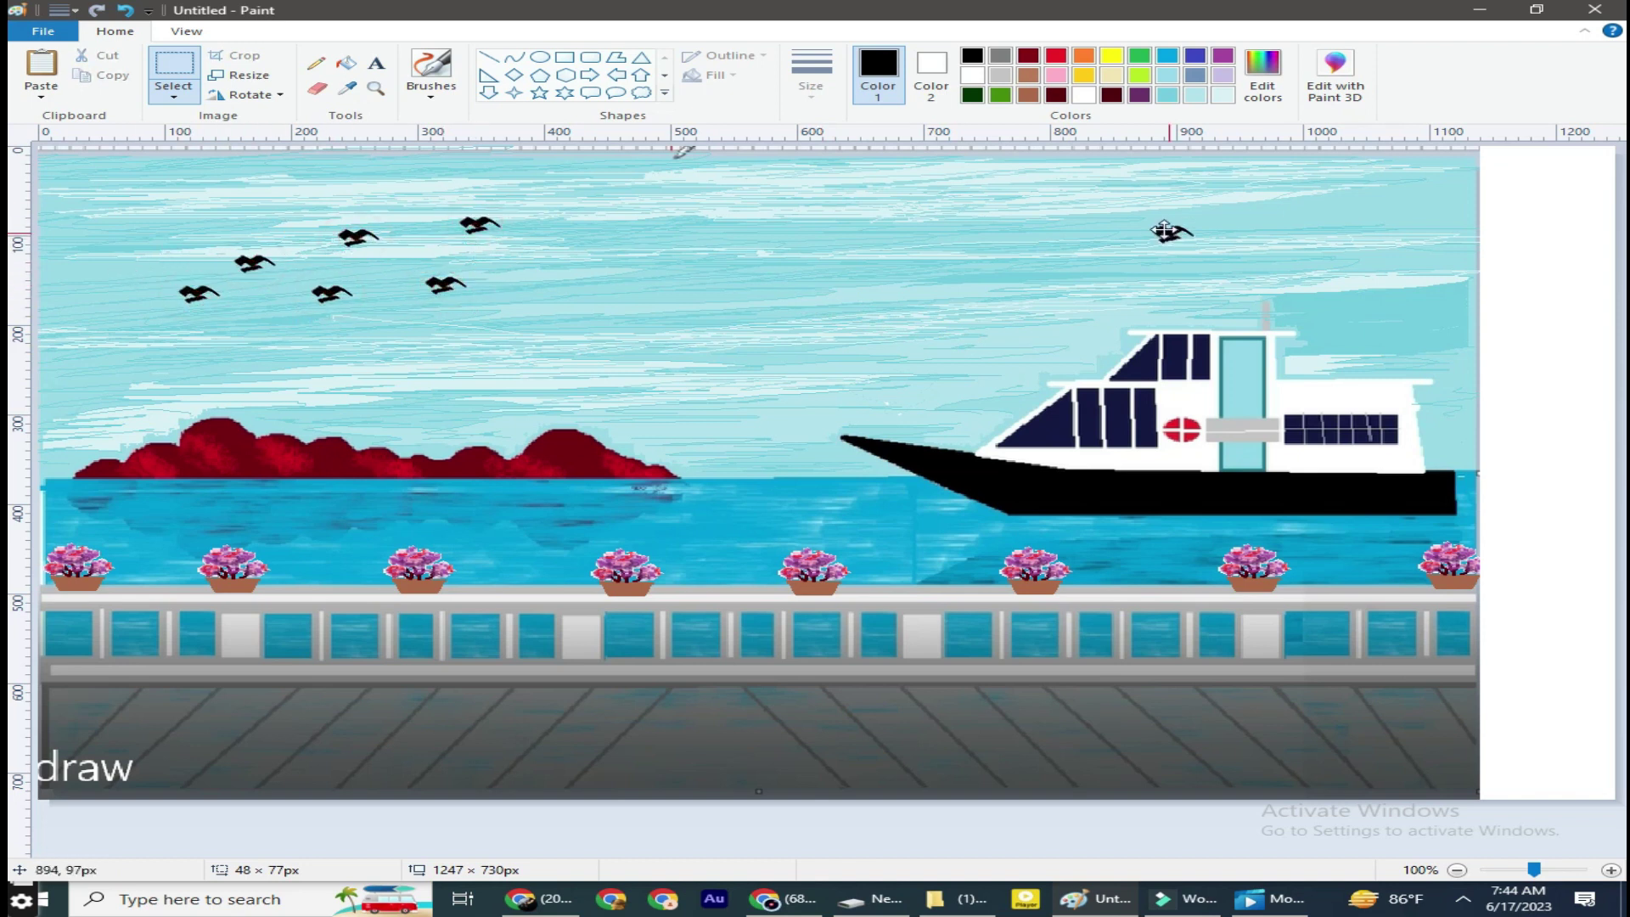